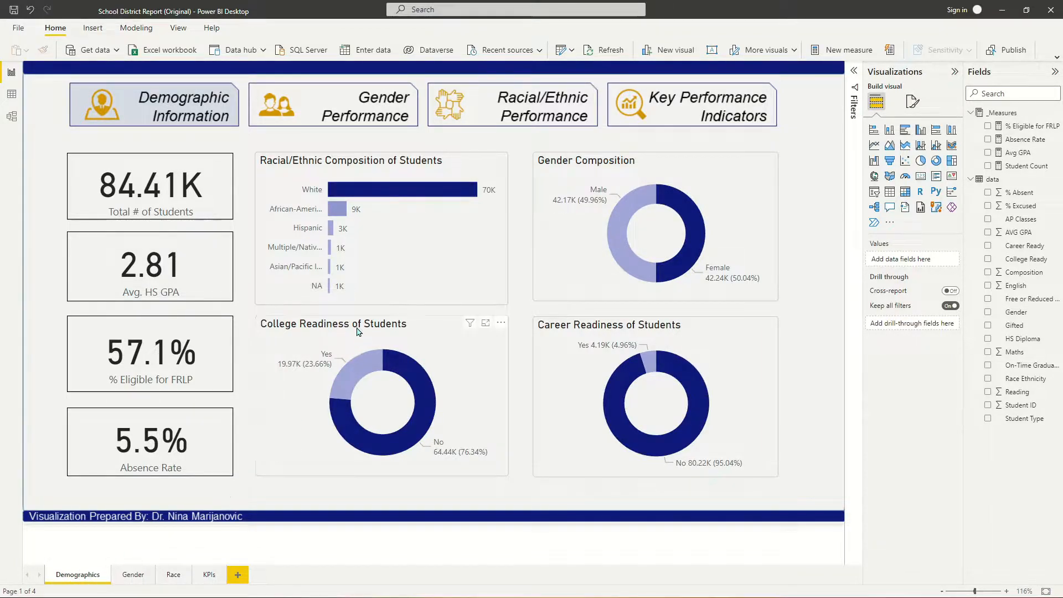
# Step: Review the four summary cards on the Demographics page, plus the charts on the Gender and Race pages
pyautogui.moveTo(78, 167); pyautogui.dragTo(268, 242)
pyautogui.click(48, 148)
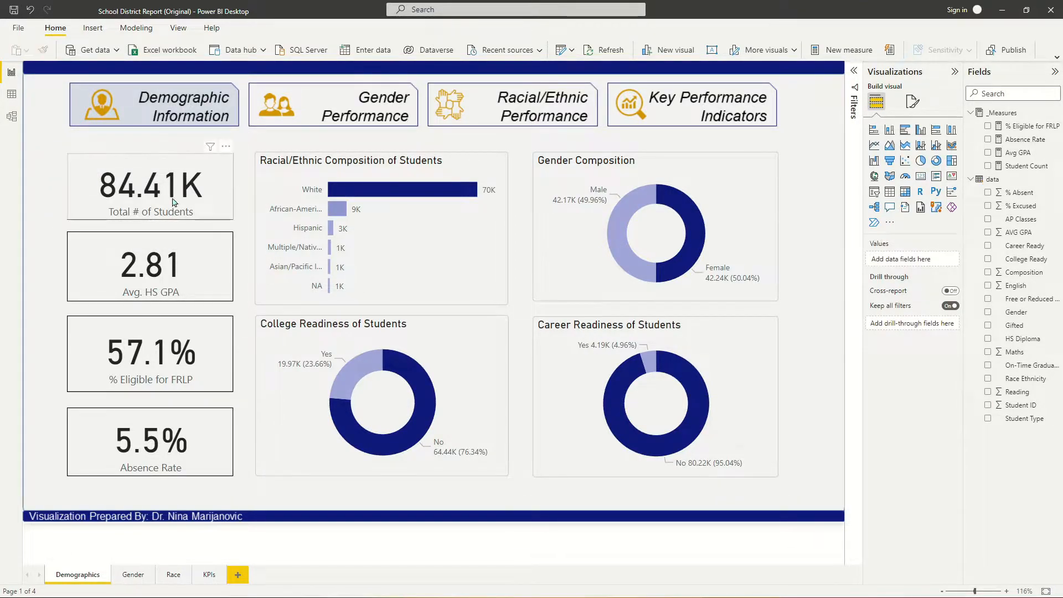
pyautogui.click(152, 268)
pyautogui.click(157, 333)
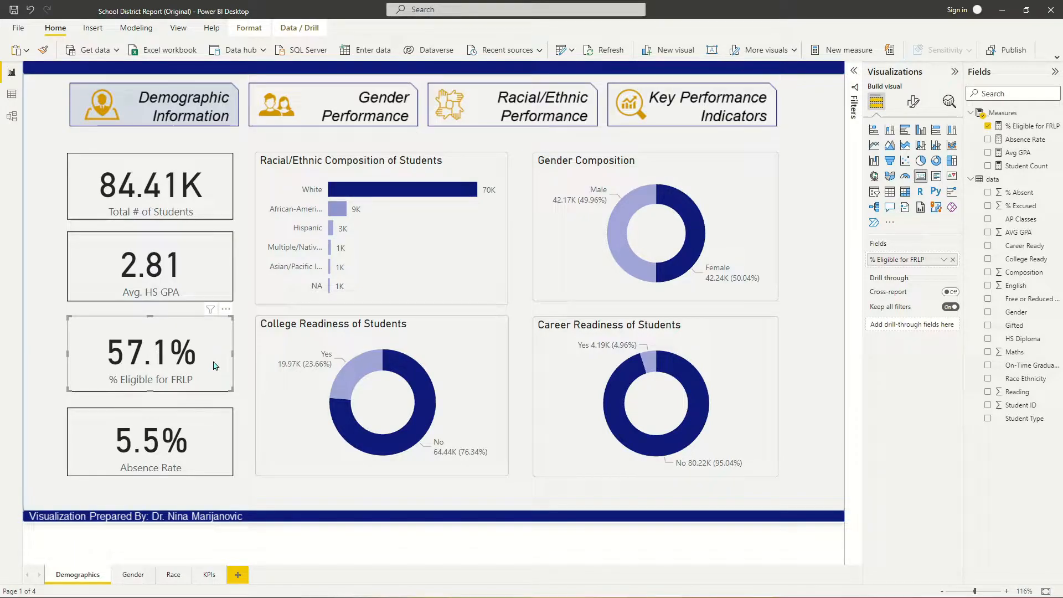
pyautogui.click(35, 385)
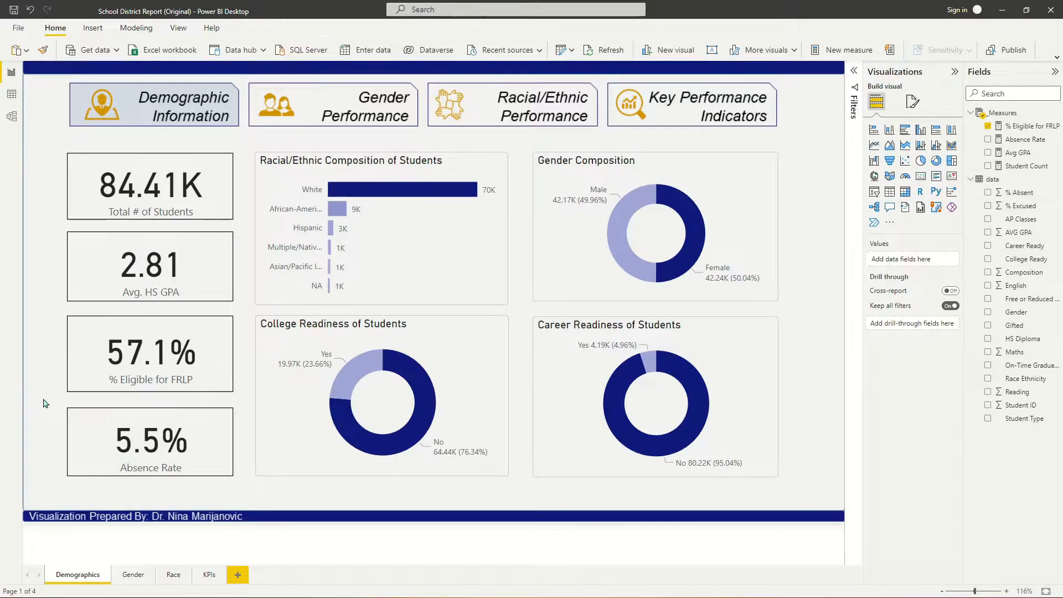
pyautogui.moveTo(53, 398); pyautogui.dragTo(250, 494)
pyautogui.click(238, 482)
pyautogui.click(133, 576)
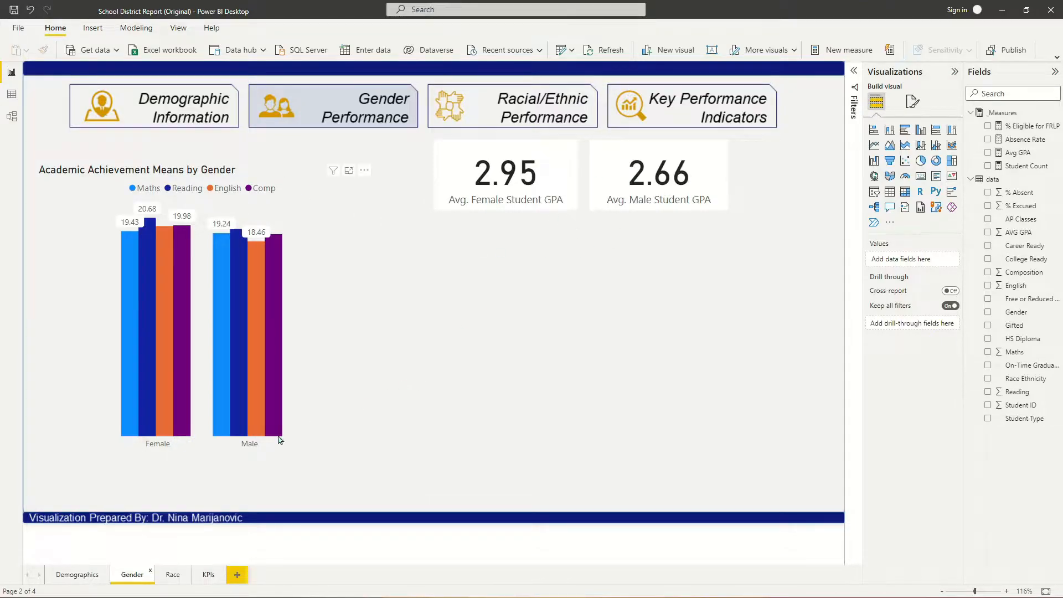
pyautogui.click(169, 579)
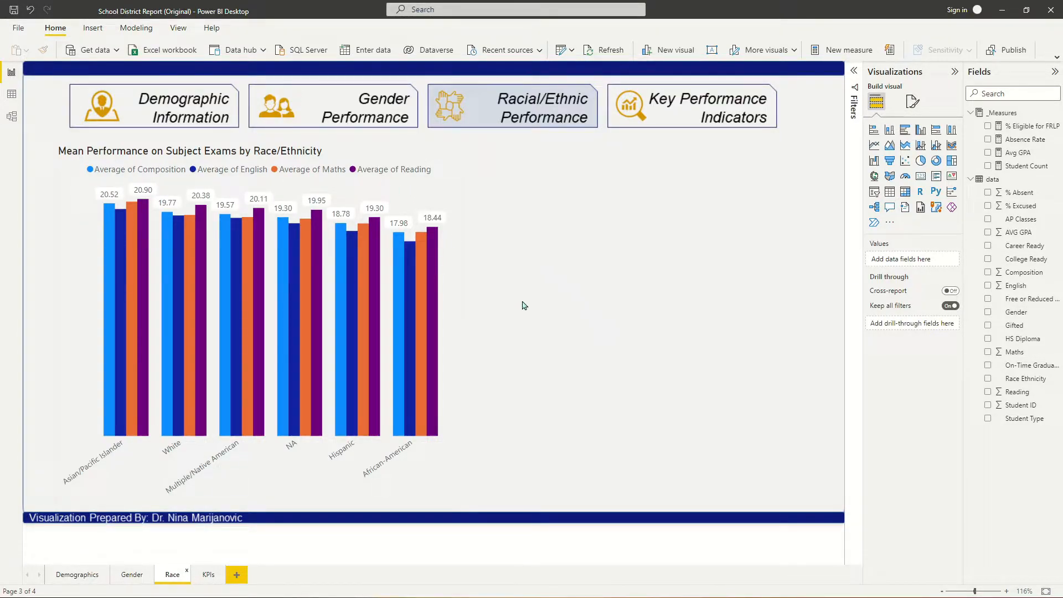
# Step: Rename the KPIs page as Key Influencers
pyautogui.click(206, 576)
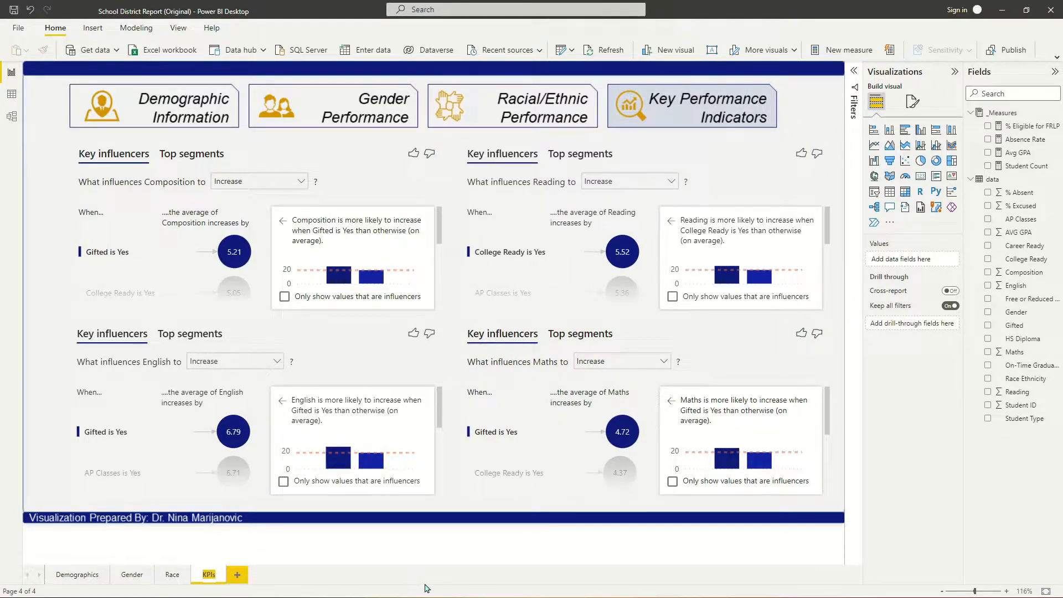
pyautogui.write('luencers')
pyautogui.press('Return')
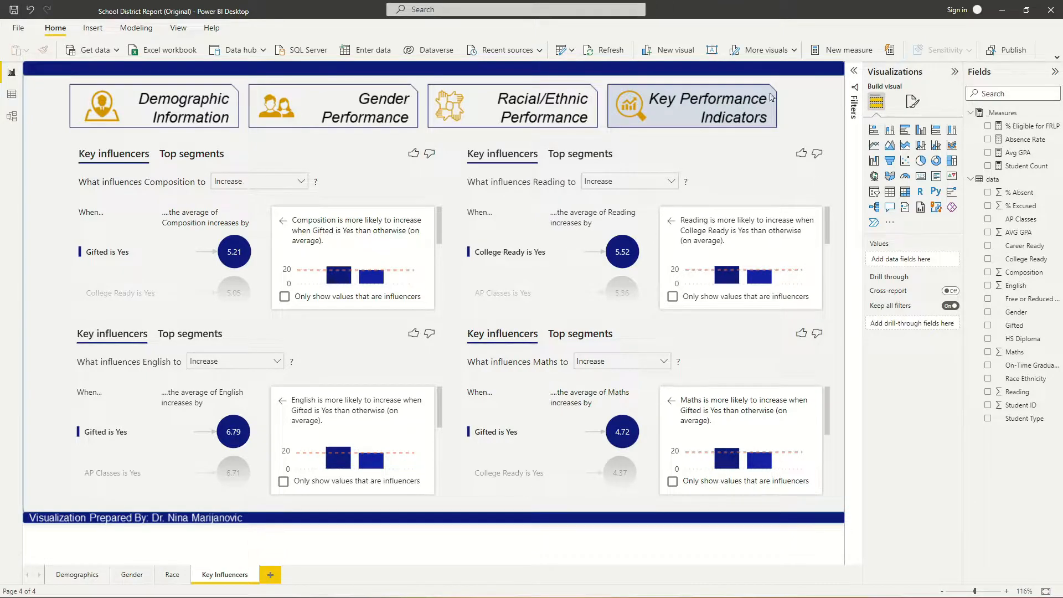
# Step: Inspect the formatting options of the Gender Composition and Racial/Ethnic Composition charts on the Demographics page, including the Y-axis settings
pyautogui.click(78, 574)
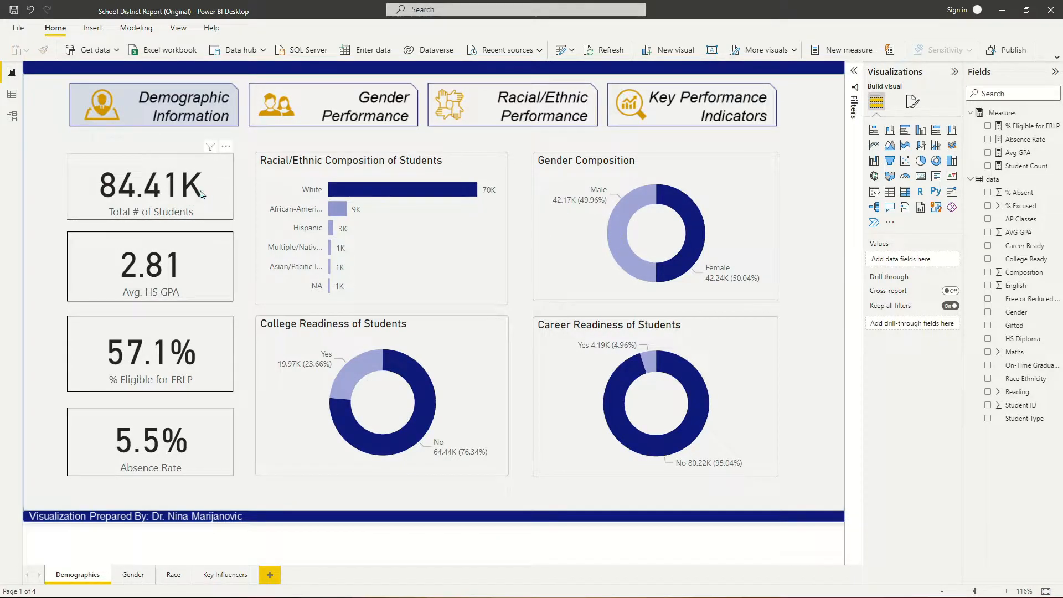
pyautogui.moveTo(50, 135); pyautogui.dragTo(810, 498)
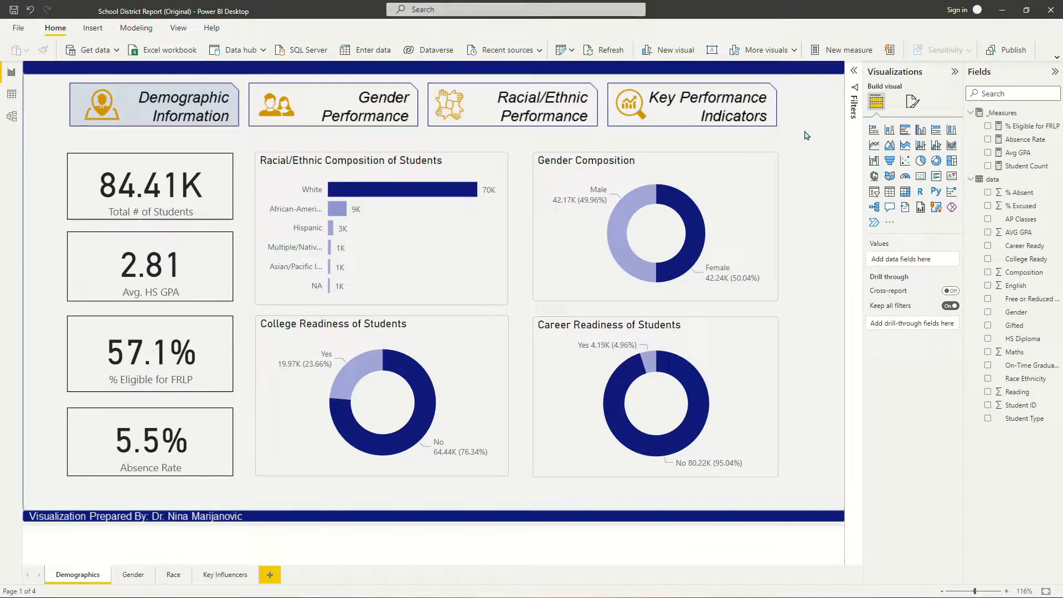
pyautogui.click(582, 164)
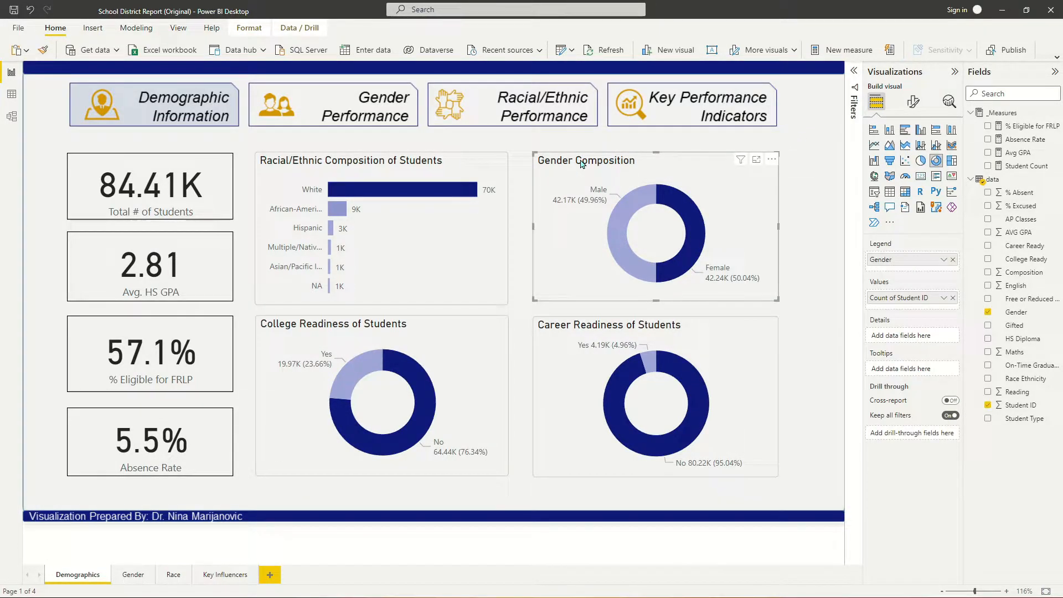
pyautogui.click(913, 102)
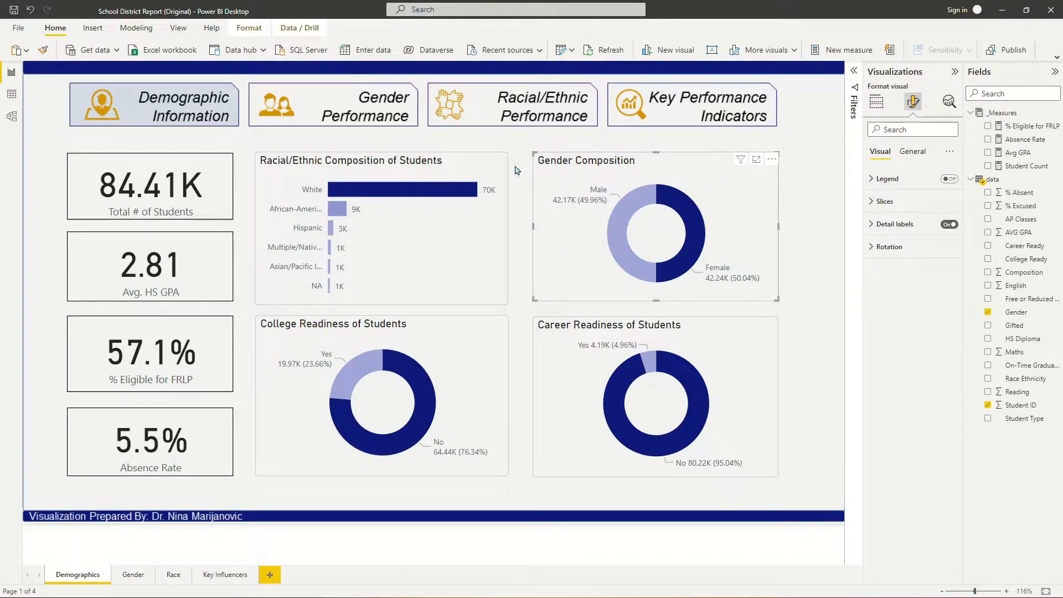
pyautogui.click(404, 162)
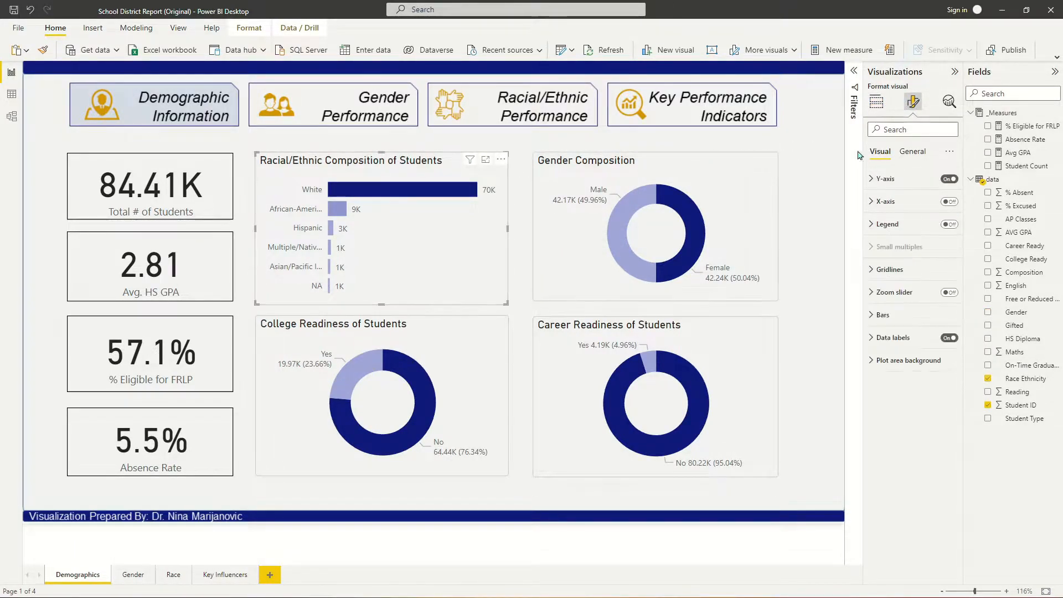
pyautogui.click(870, 180)
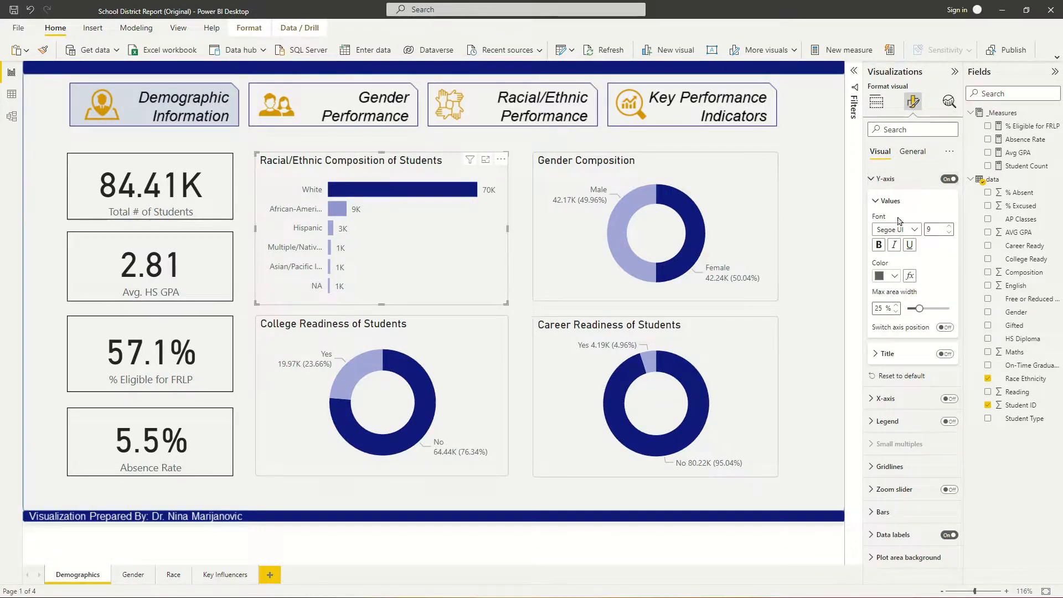
pyautogui.click(871, 180)
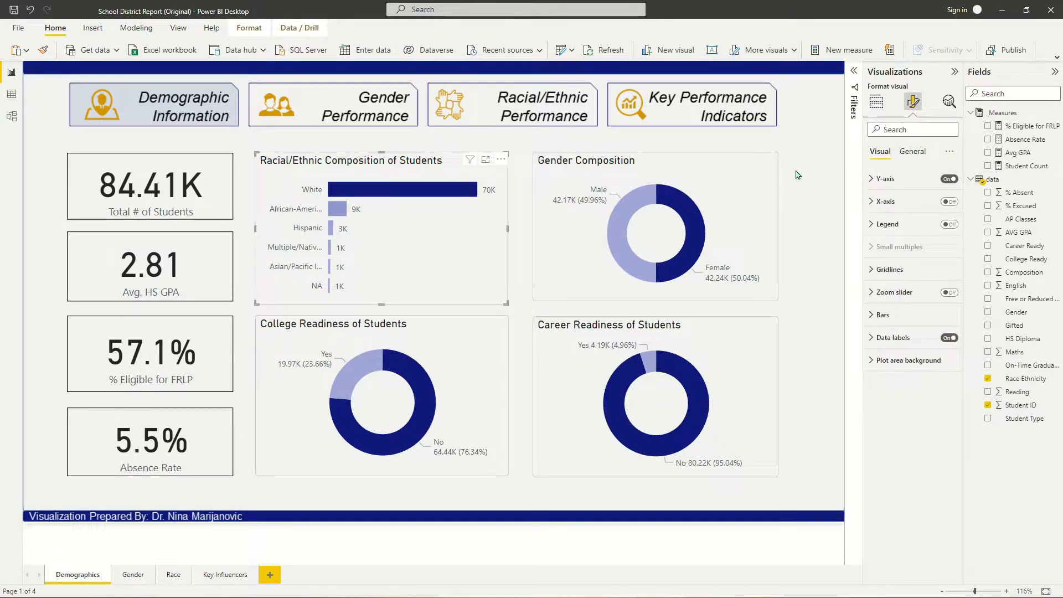
pyautogui.click(804, 161)
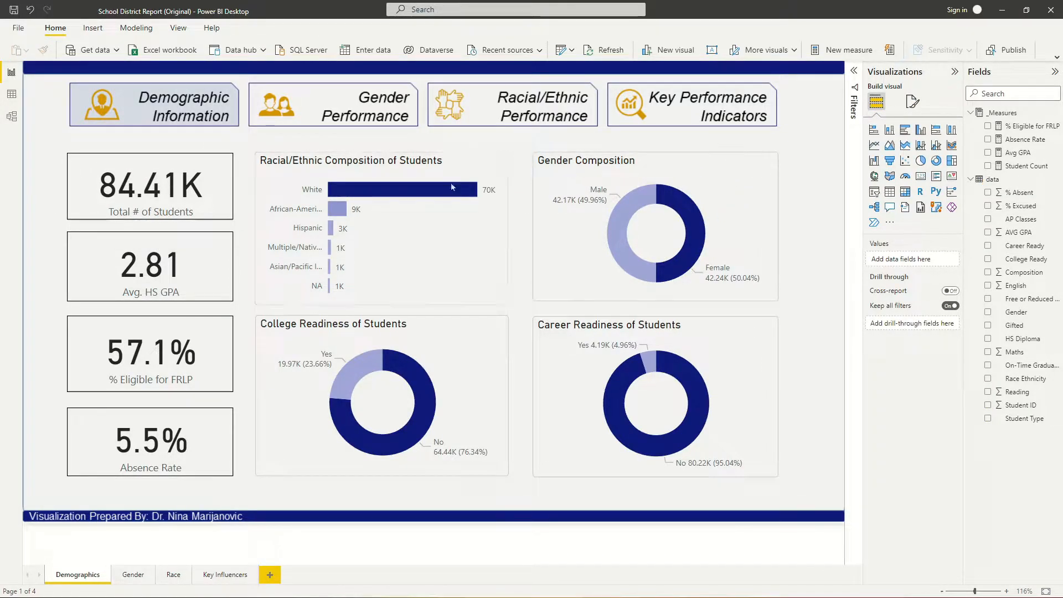
# Step: Examine the summary card column and compare the College Readiness and Career Readiness donut charts
pyautogui.moveTo(60, 142); pyautogui.dragTo(258, 509)
pyautogui.click(44, 238)
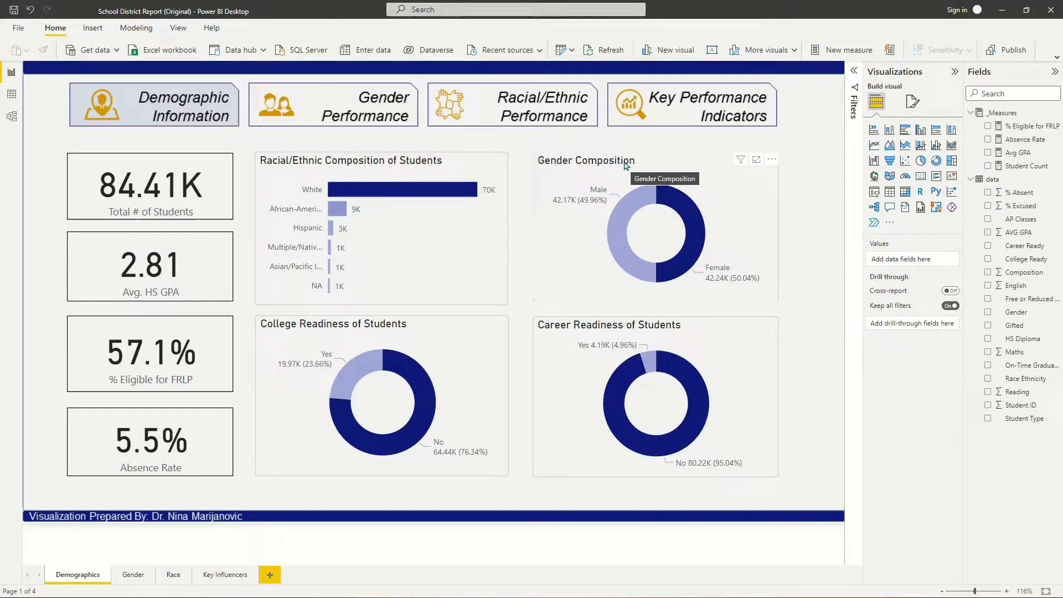
pyautogui.click(382, 335)
pyautogui.keyDown('ctrl'); pyautogui.click(651, 337); pyautogui.keyUp('ctrl')
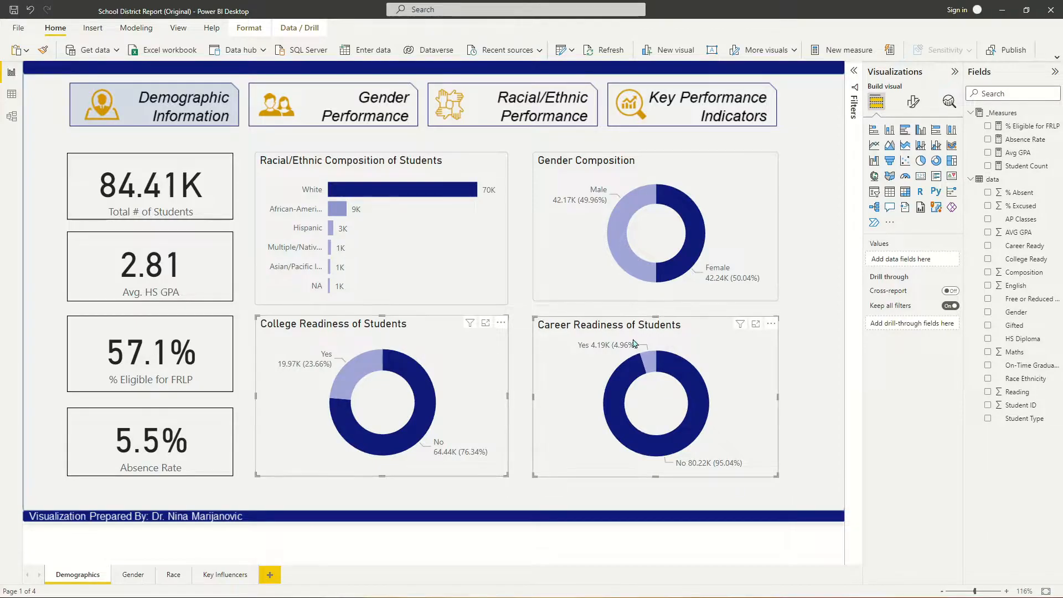
pyautogui.click(650, 334)
pyautogui.click(789, 336)
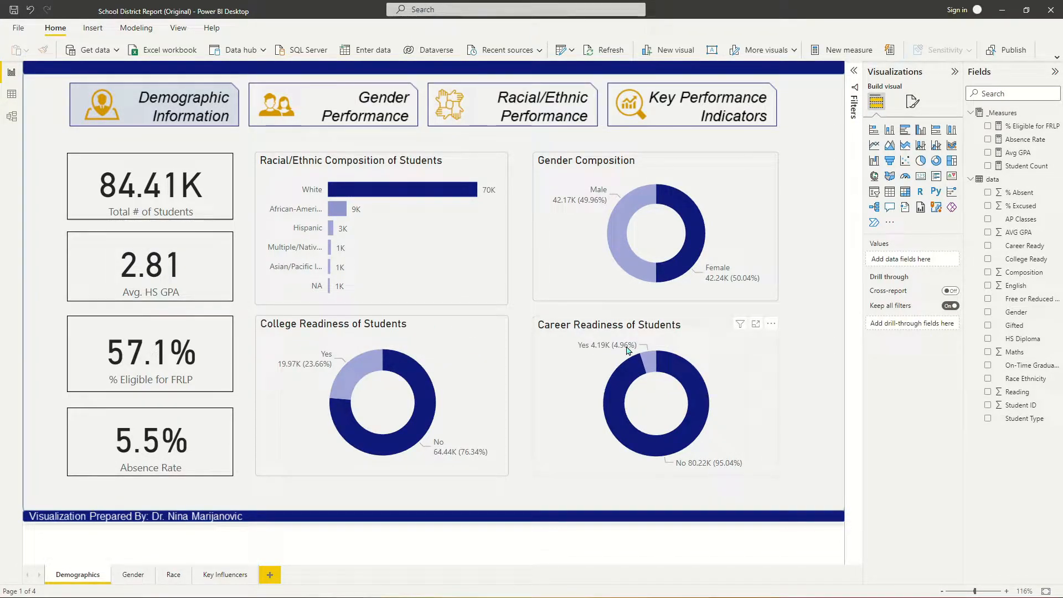
pyautogui.moveTo(629, 352)
# Step: Shift the College Readiness and Career Readiness charts down and to the right, with College Readiness close beside Career Readiness
pyautogui.moveTo(242, 305); pyautogui.dragTo(815, 507)
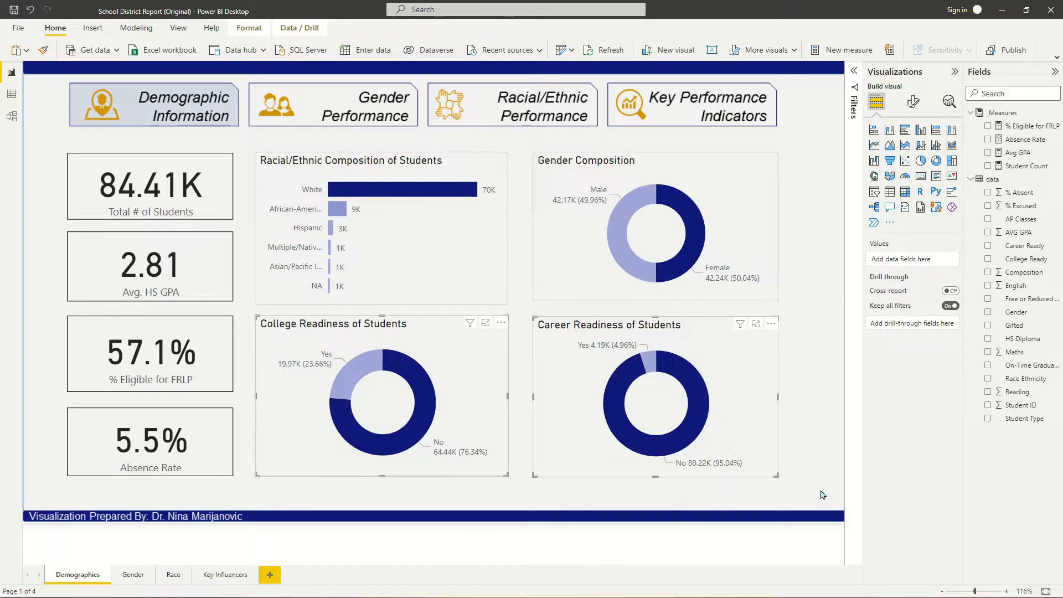
pyautogui.moveTo(591, 336); pyautogui.dragTo(624, 347)
pyautogui.click(623, 347)
pyautogui.click(247, 321)
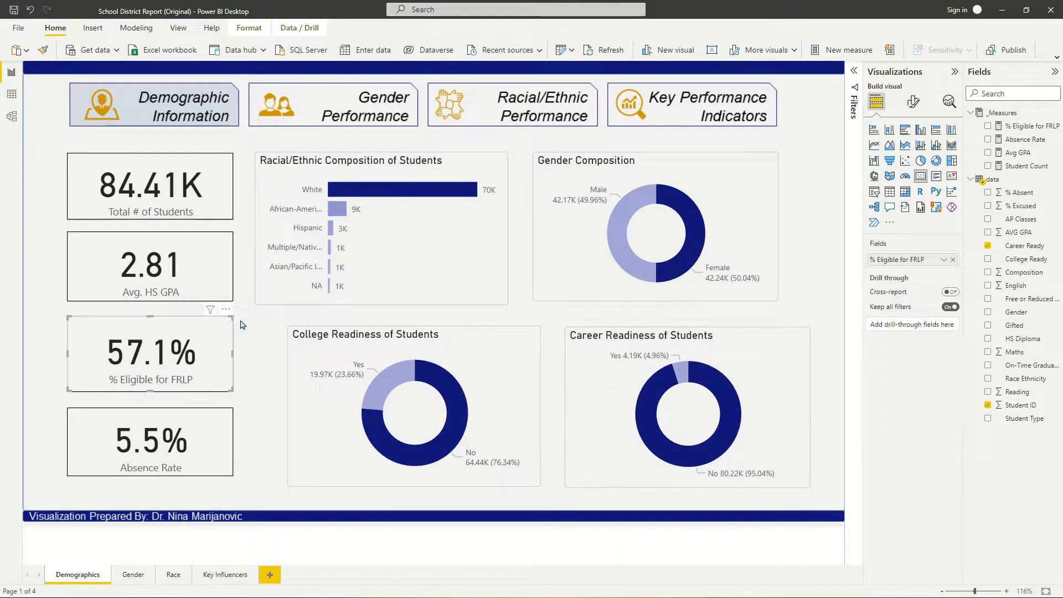
pyautogui.moveTo(421, 346); pyautogui.dragTo(441, 342)
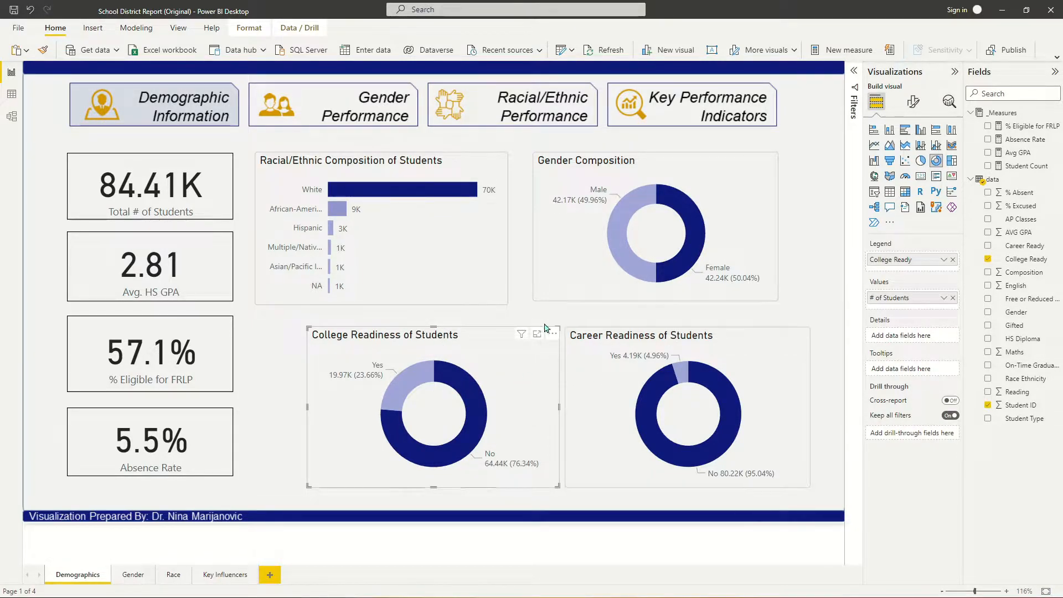
# Step: Change the Gender Composition donut to a stacked column chart and place it below the Racial/Ethnic Composition chart
pyautogui.click(596, 164)
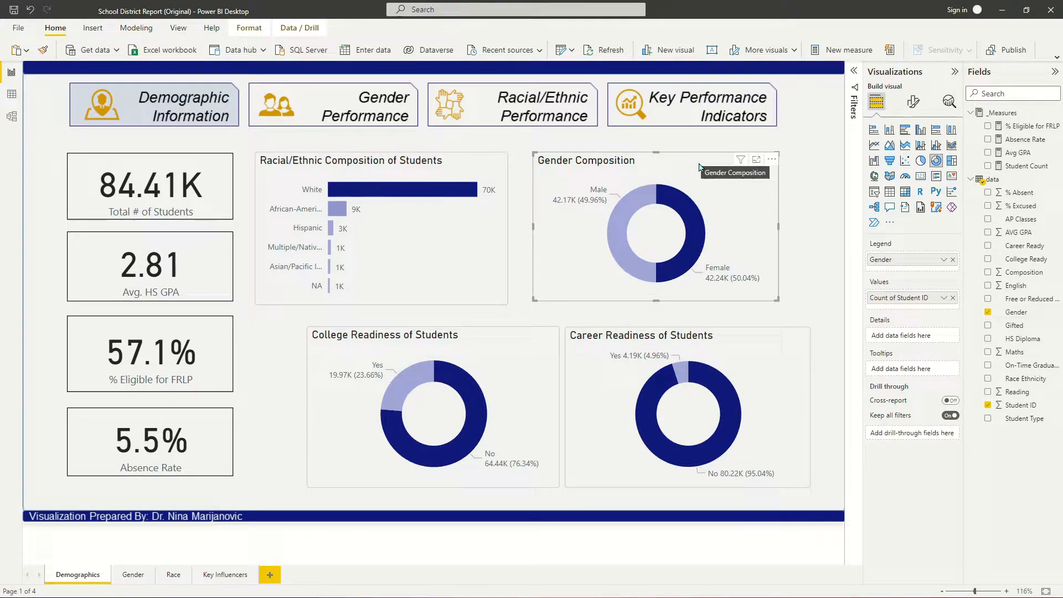
pyautogui.click(889, 132)
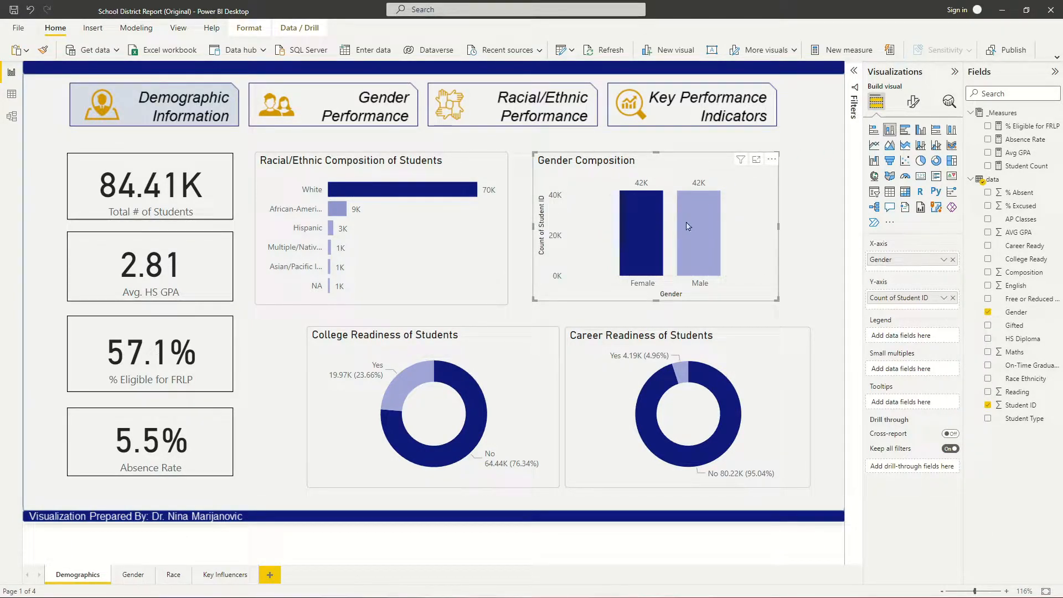
pyautogui.moveTo(244, 139); pyautogui.dragTo(814, 314)
pyautogui.moveTo(294, 308); pyautogui.dragTo(851, 505)
pyautogui.moveTo(612, 178); pyautogui.dragTo(338, 364)
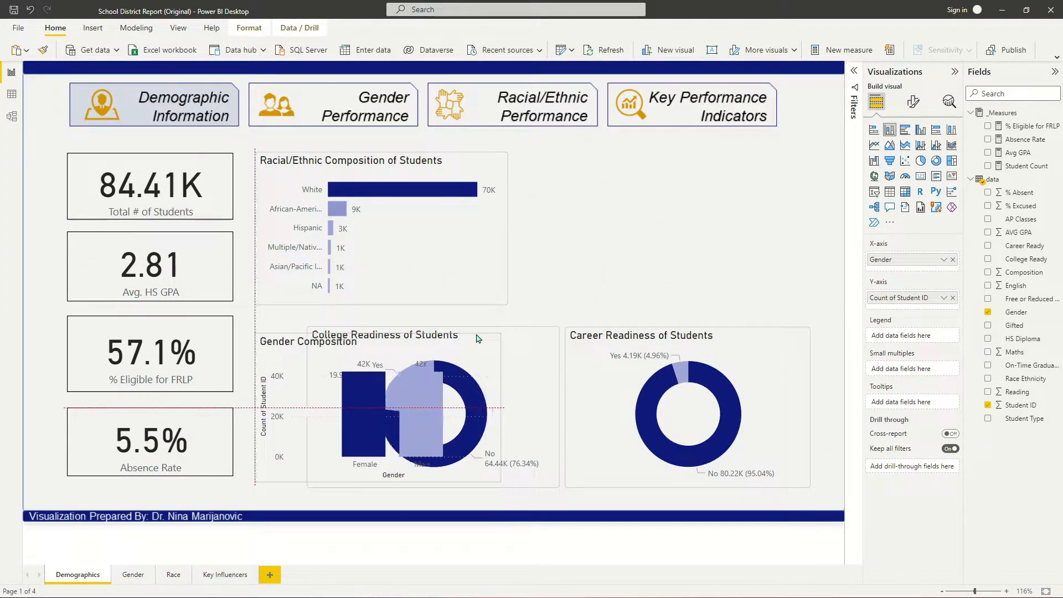
# Step: Stack the College Readiness chart above the Career Readiness chart near the page's right edge and make both smaller
pyautogui.moveTo(534, 362); pyautogui.dragTo(801, 176)
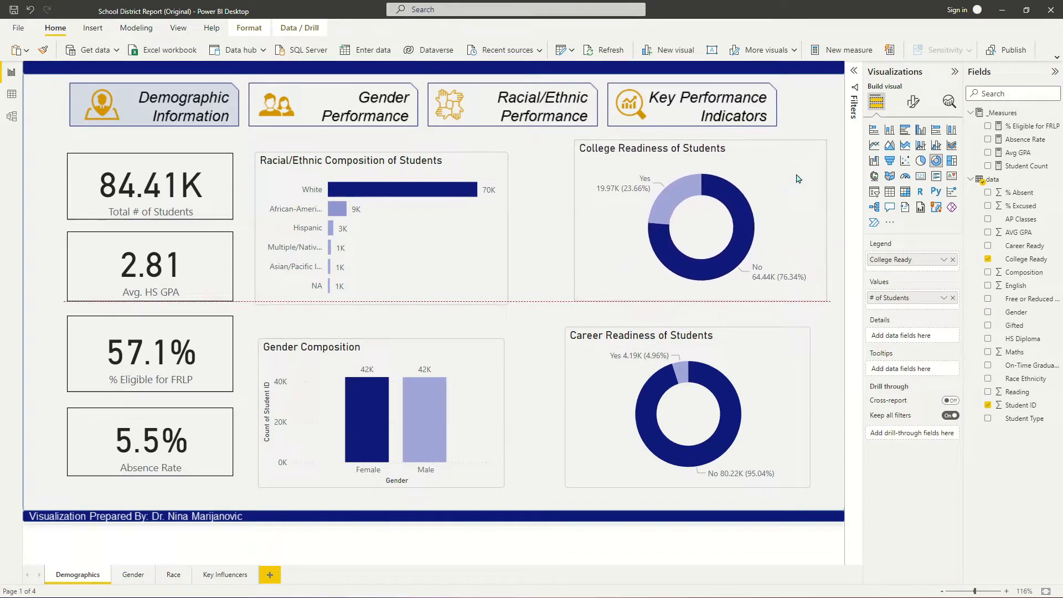
pyautogui.moveTo(645, 339); pyautogui.dragTo(667, 338)
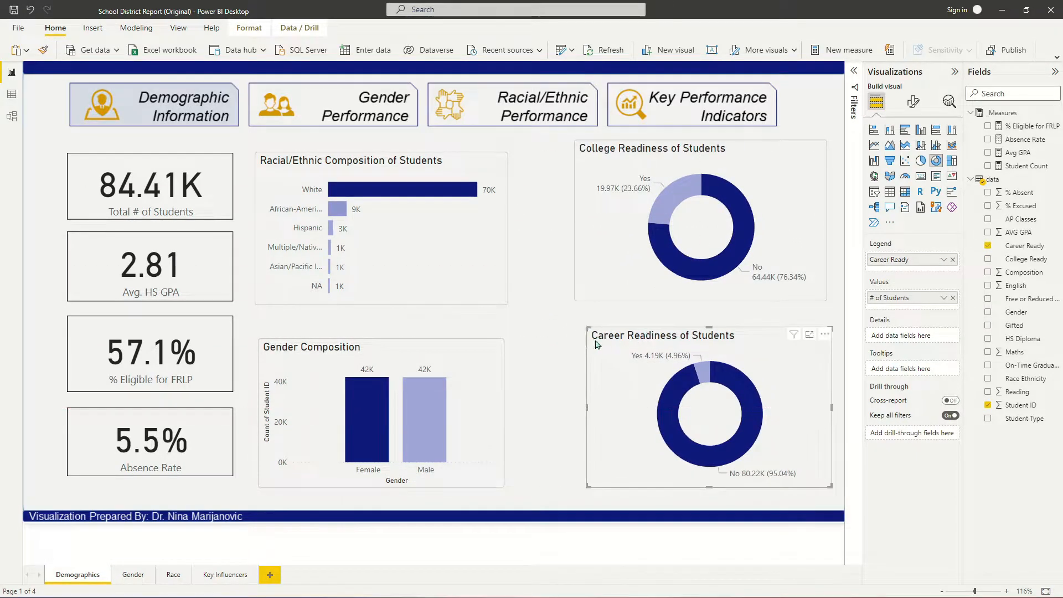
pyautogui.moveTo(588, 327); pyautogui.dragTo(628, 335)
pyautogui.click(667, 133)
pyautogui.click(662, 145)
pyautogui.moveTo(576, 139); pyautogui.dragTo(628, 154)
pyautogui.moveTo(673, 350); pyautogui.dragTo(676, 342)
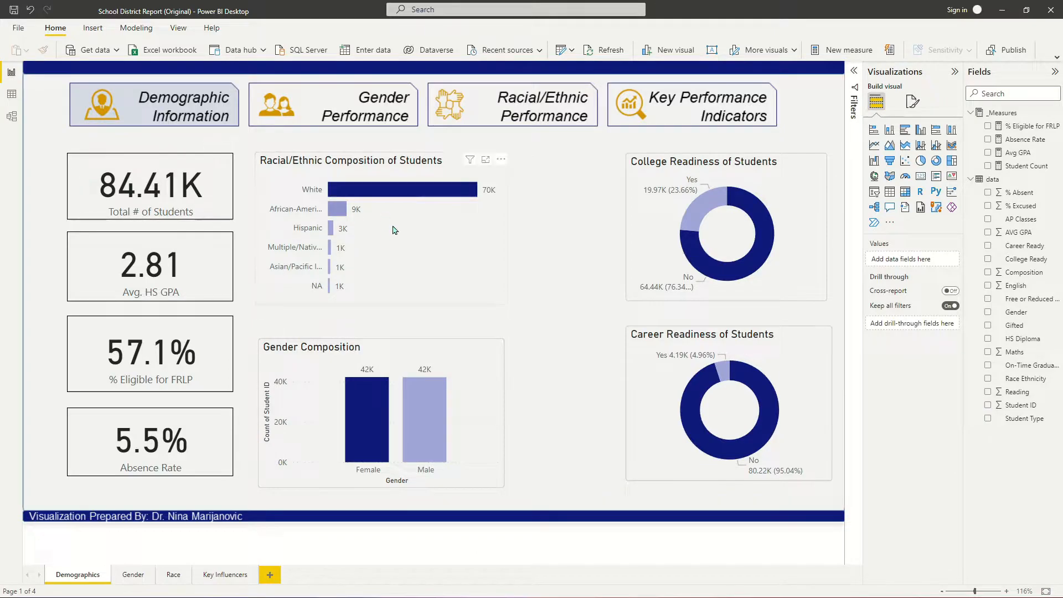
# Step: Move the Racial/Ethnic Composition and Gender Composition charts lower on the page to clear the area under the navigation buttons
pyautogui.moveTo(385, 164); pyautogui.dragTo(246, 301)
pyautogui.moveTo(409, 358); pyautogui.dragTo(470, 374)
pyautogui.moveTo(260, 302); pyautogui.dragTo(290, 336)
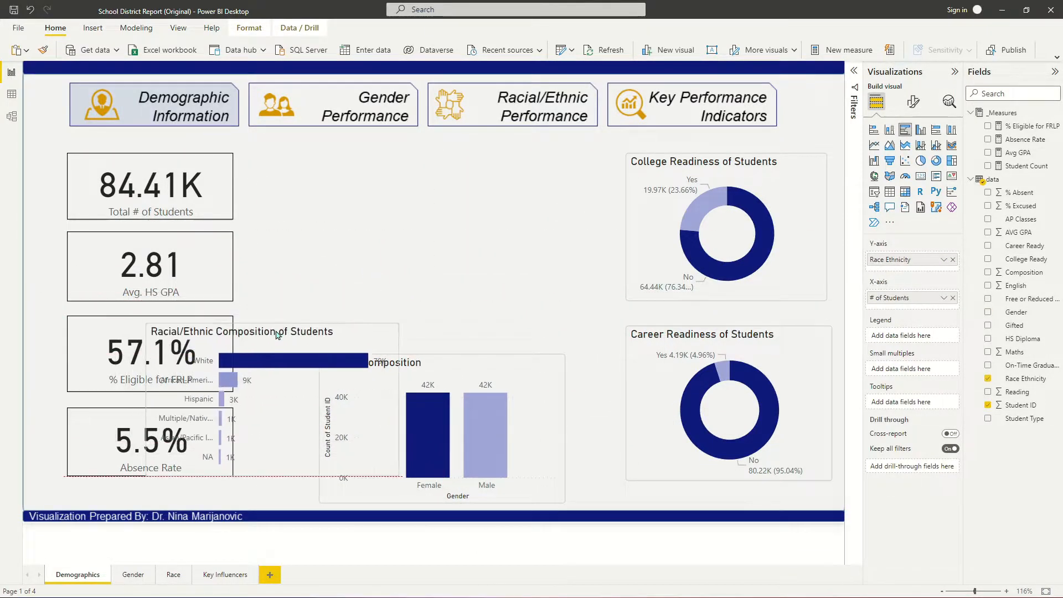
# Step: Arrange the four summary cards in a horizontal row beneath the navigation buttons
pyautogui.moveTo(138, 247); pyautogui.dragTo(310, 170)
pyautogui.moveTo(128, 356); pyautogui.dragTo(467, 188)
pyautogui.moveTo(149, 443); pyautogui.dragTo(571, 182)
pyautogui.moveTo(126, 191); pyautogui.dragTo(120, 190)
pyautogui.moveTo(284, 195); pyautogui.dragTo(276, 195)
pyautogui.moveTo(433, 197); pyautogui.dragTo(417, 198)
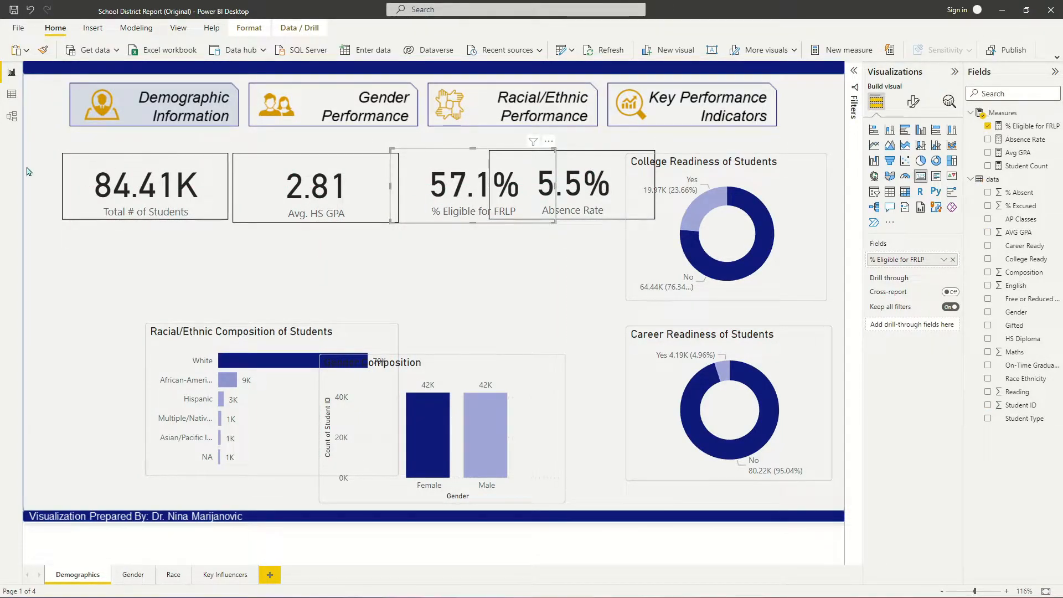
# Step: Stack the Racial/Ethnic and Gender Composition charts under the Total # of Students card, and nudge the Absence Rate card slightly left
pyautogui.moveTo(224, 321); pyautogui.dragTo(145, 233)
pyautogui.moveTo(375, 370); pyautogui.dragTo(121, 389)
pyautogui.moveTo(30, 139); pyautogui.dragTo(382, 219)
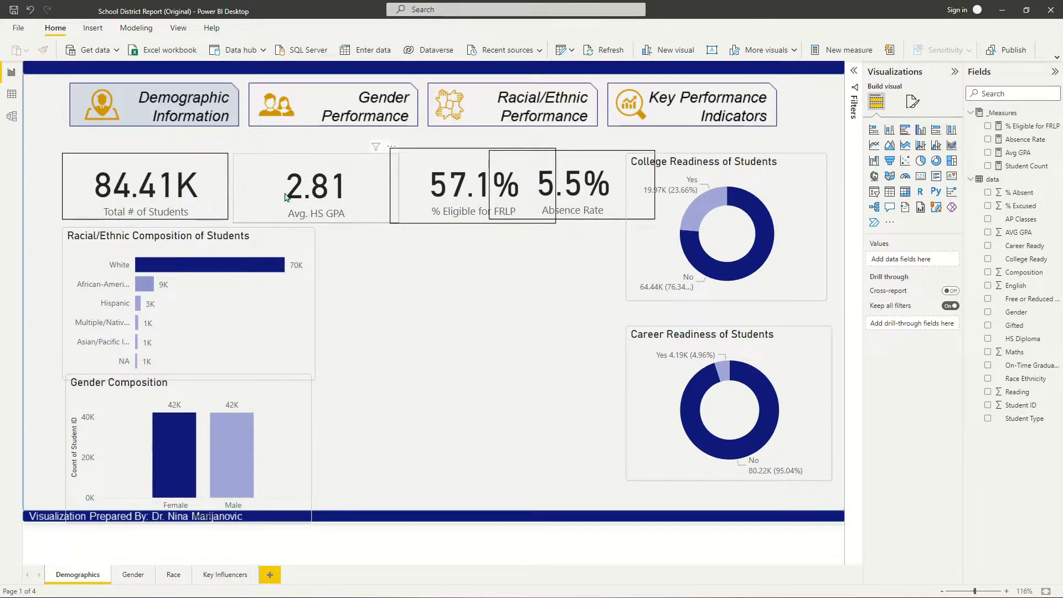
pyautogui.moveTo(555, 217); pyautogui.dragTo(539, 220)
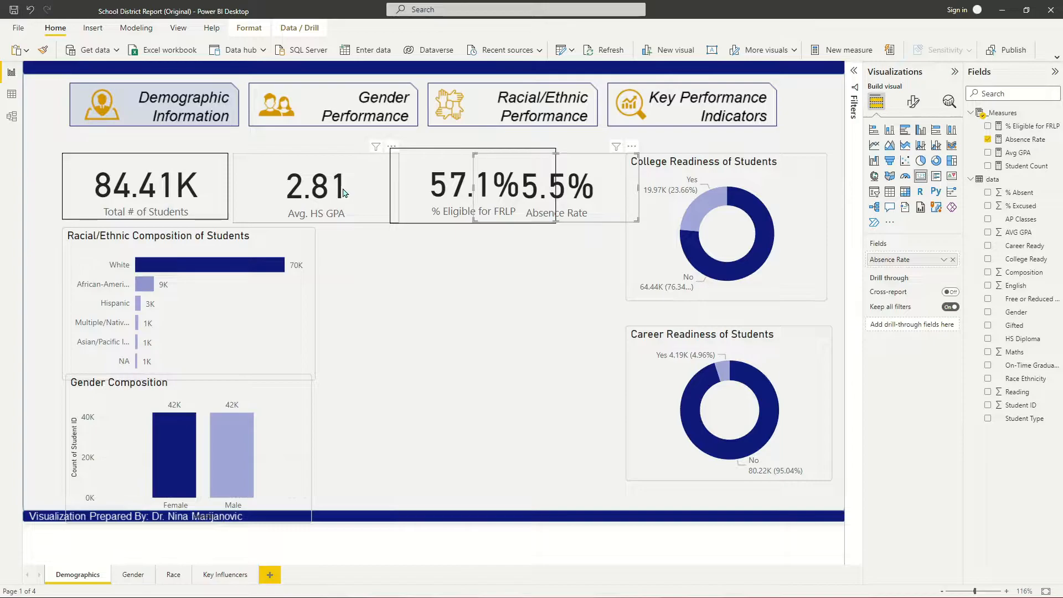
# Step: Convert the Total # of Students, Avg. HS GPA, % Eligible for FRLP and Absence Rate cards to multi-row cards
pyautogui.click(173, 183)
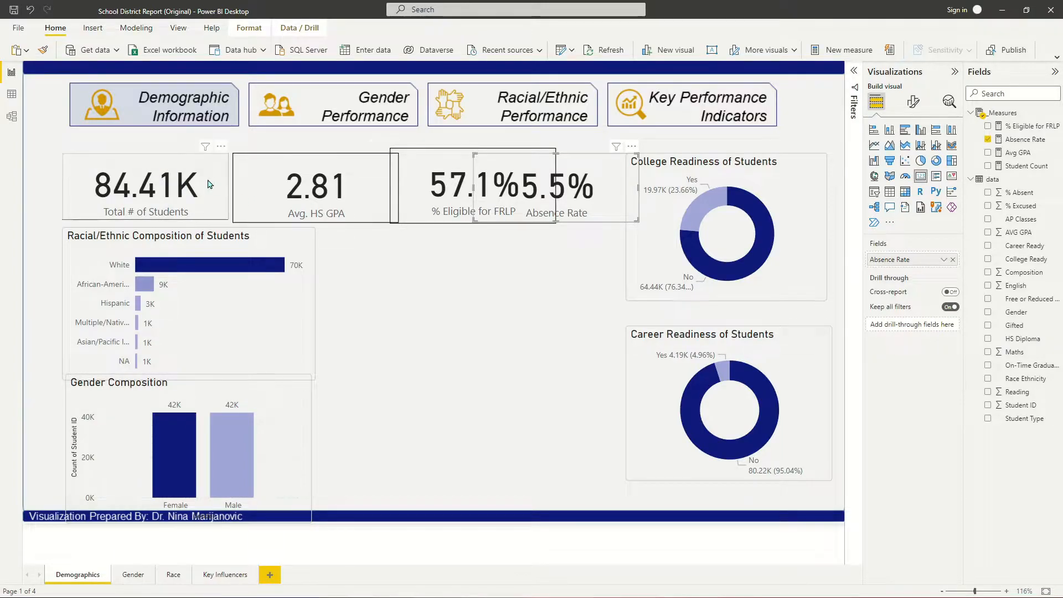
pyautogui.click(940, 178)
pyautogui.click(313, 188)
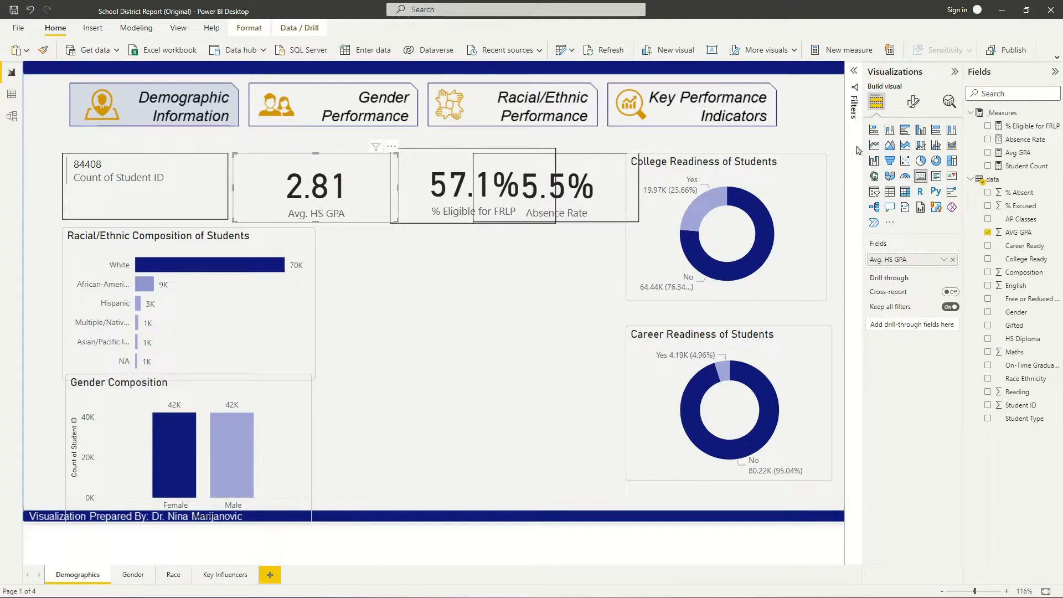
pyautogui.click(937, 178)
pyautogui.click(545, 191)
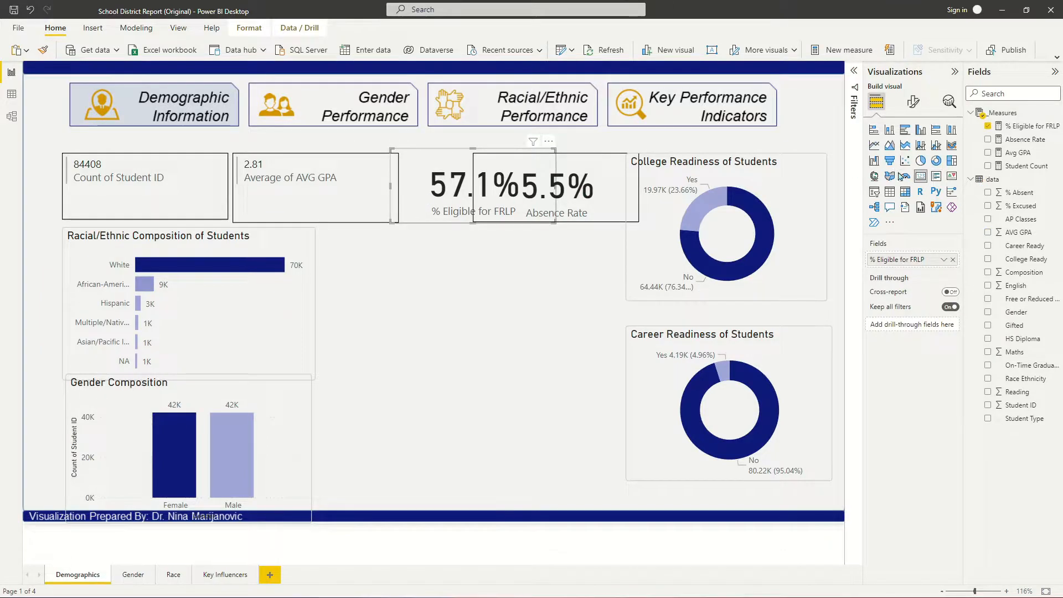
pyautogui.click(937, 178)
pyautogui.click(598, 188)
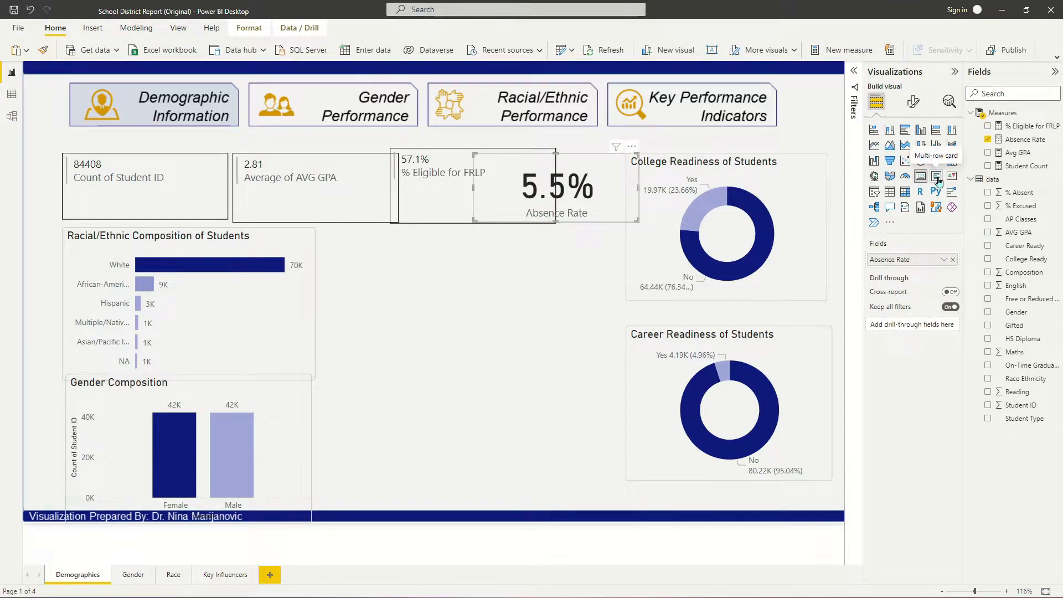
pyautogui.click(937, 177)
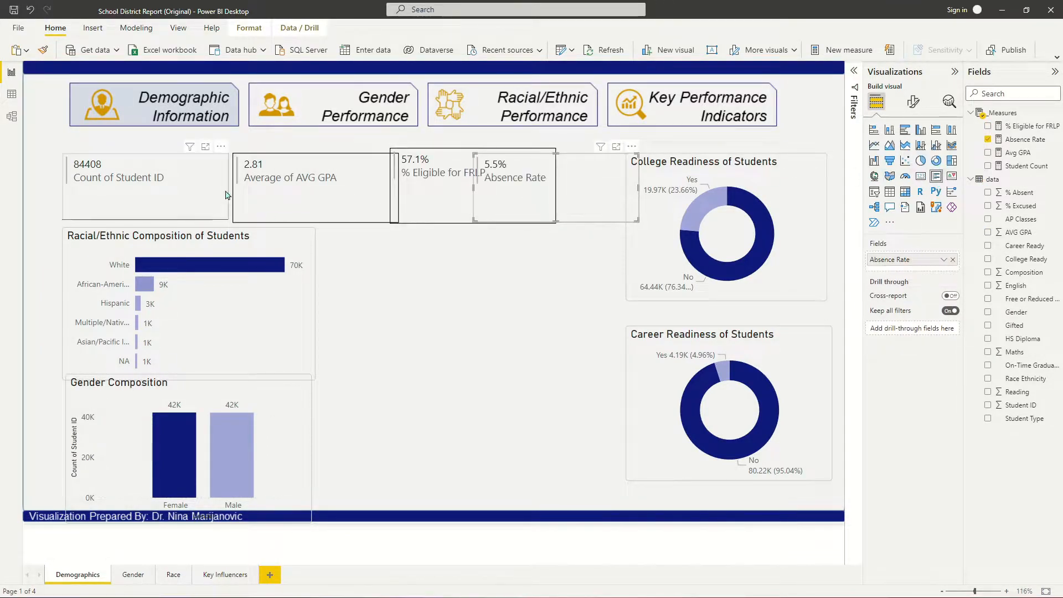
# Step: Turn off the visual border on all four summary cards together
pyautogui.click(116, 179)
pyautogui.keyDown('ctrl'); pyautogui.click(322, 190); pyautogui.keyUp('ctrl')
pyautogui.keyDown('ctrl'); pyautogui.click(448, 188); pyautogui.keyUp('ctrl')
pyautogui.keyDown('ctrl'); pyautogui.click(598, 191); pyautogui.keyUp('ctrl')
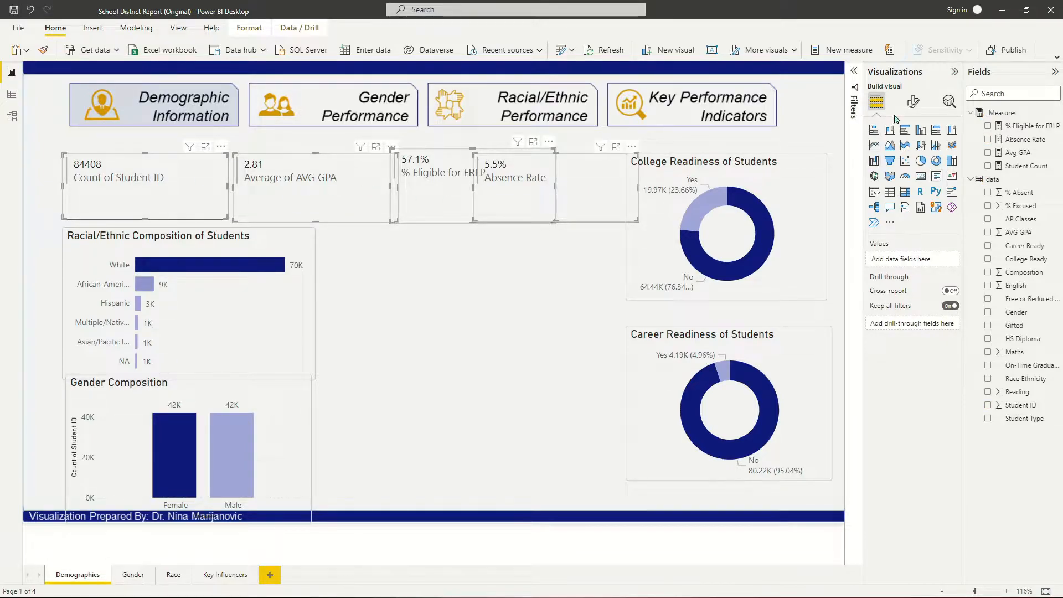
pyautogui.click(913, 102)
pyautogui.click(913, 152)
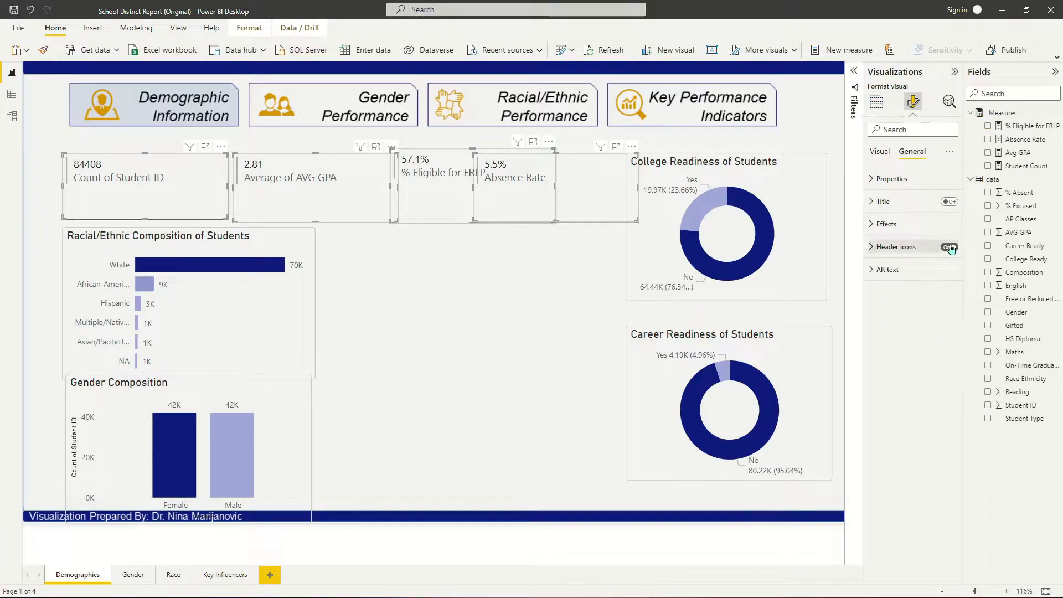
pyautogui.click(887, 224)
pyautogui.click(945, 337)
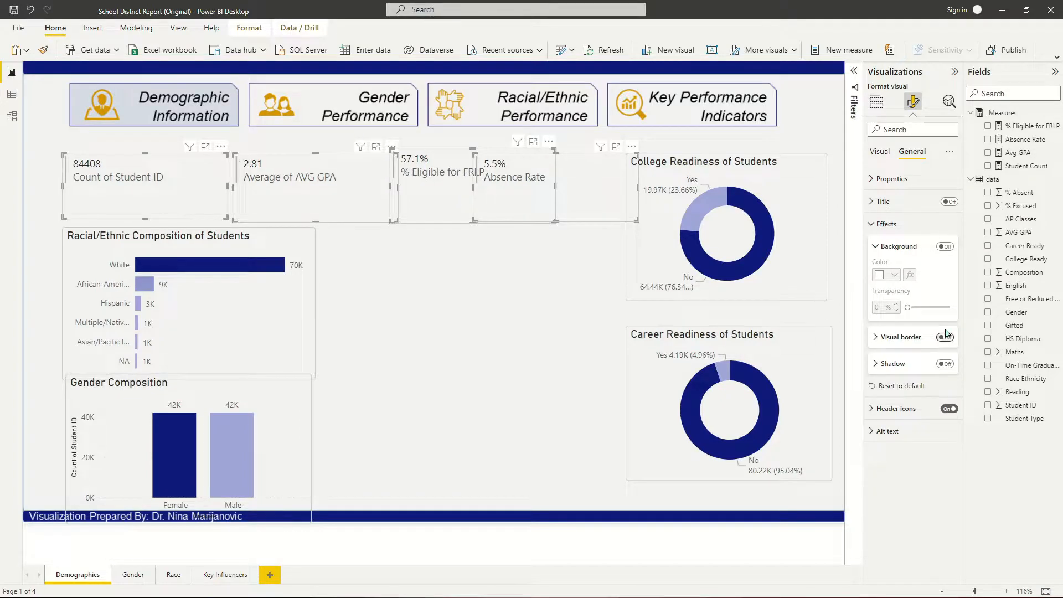
pyautogui.click(878, 247)
pyautogui.click(881, 224)
# Step: Turn off the accent bar in the card style of all four summary cards
pyautogui.click(880, 151)
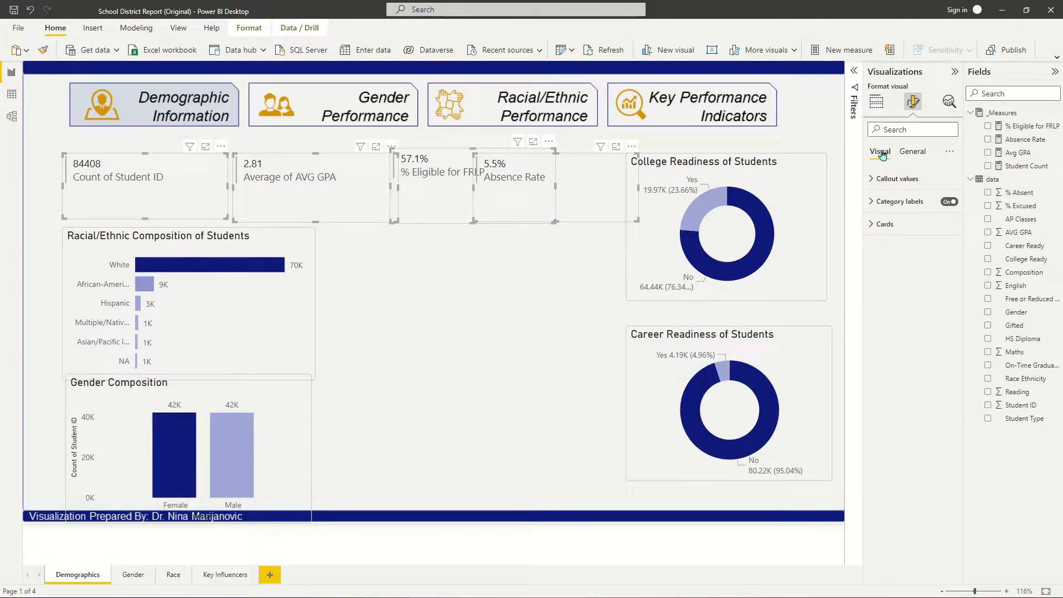
pyautogui.click(871, 226)
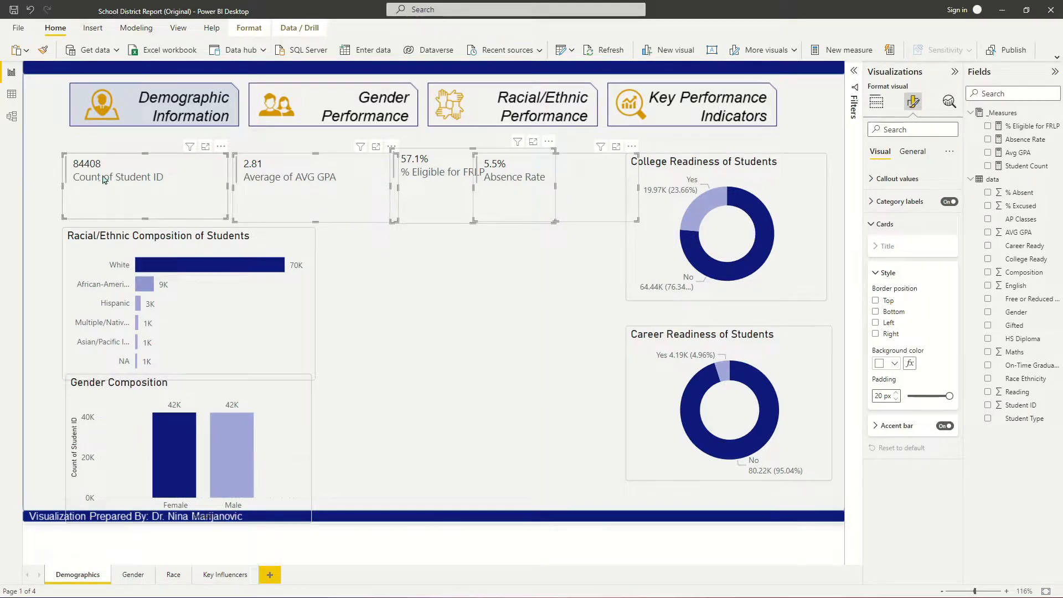
pyautogui.moveTo(50, 149); pyautogui.dragTo(86, 195)
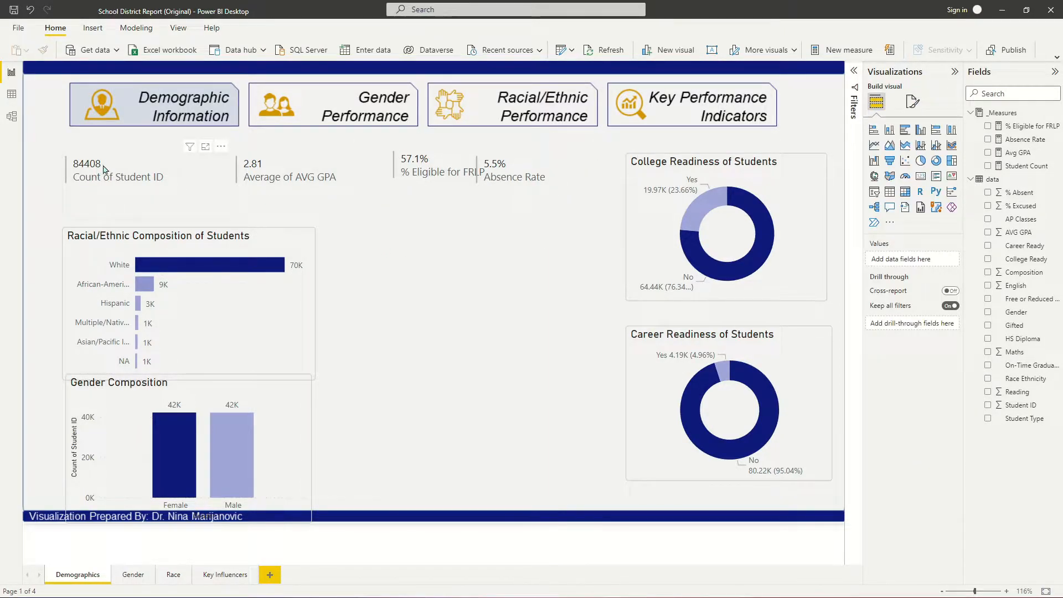
pyautogui.moveTo(55, 132); pyautogui.dragTo(639, 224)
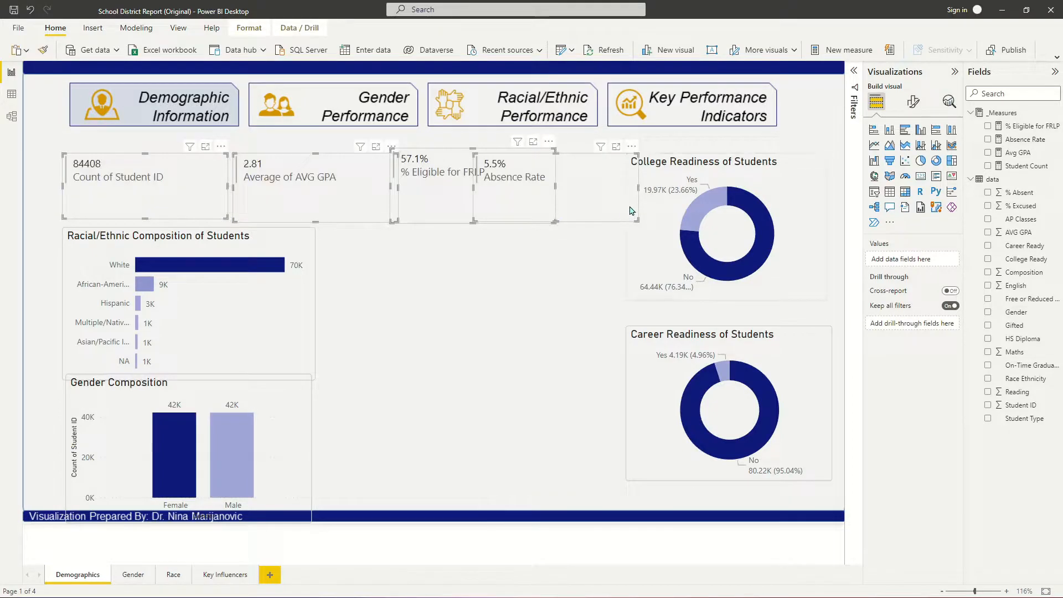
pyautogui.click(914, 101)
pyautogui.click(880, 228)
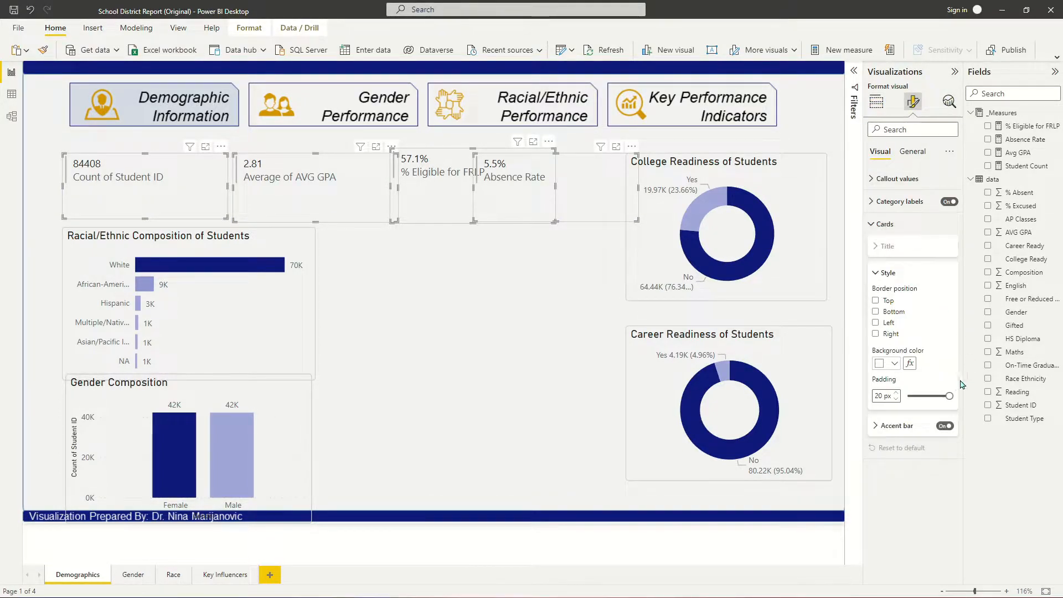
pyautogui.click(948, 427)
pyautogui.click(879, 226)
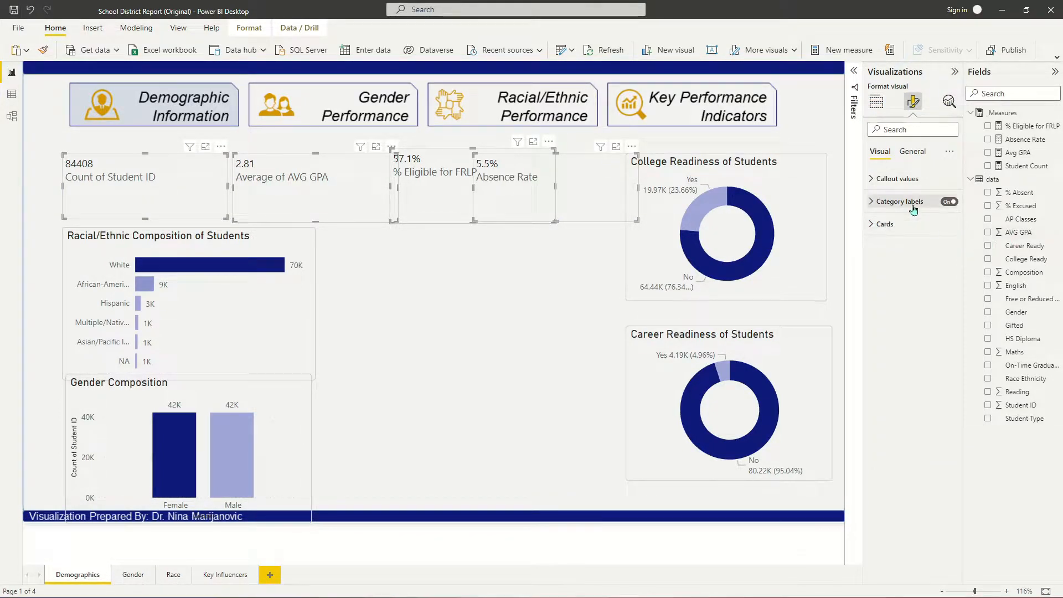
# Step: Set the category labels of the four summary cards to Calibri in Black, 20% lighter
pyautogui.click(871, 201)
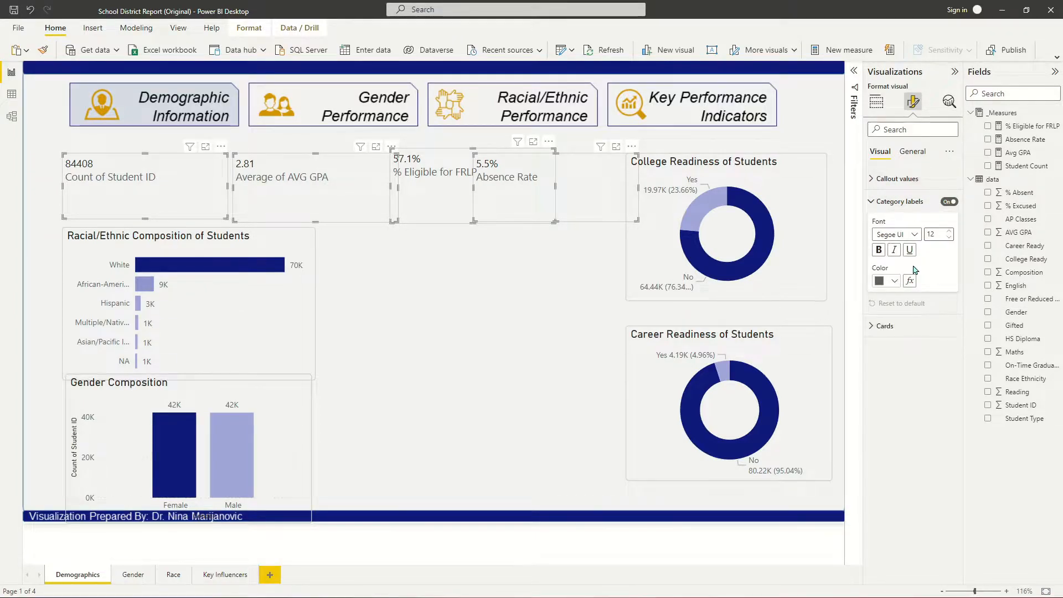
pyautogui.click(889, 281)
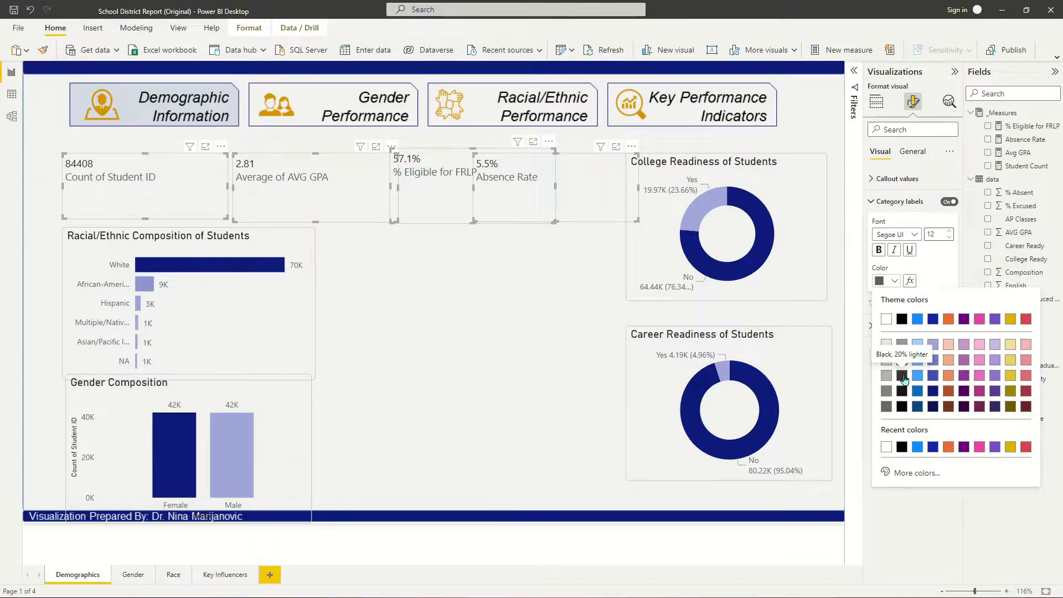
pyautogui.click(902, 377)
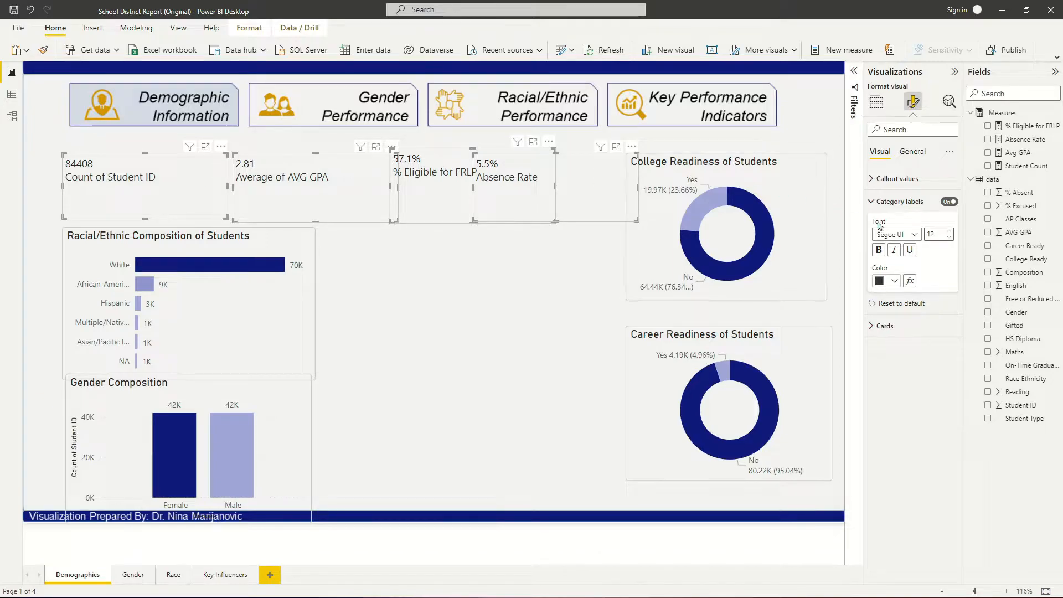
pyautogui.click(904, 237)
pyautogui.scroll(5, 892, 277)
pyautogui.click(889, 252)
# Step: Set the callout values of the four summary cards to Calibri at size 26
pyautogui.click(911, 179)
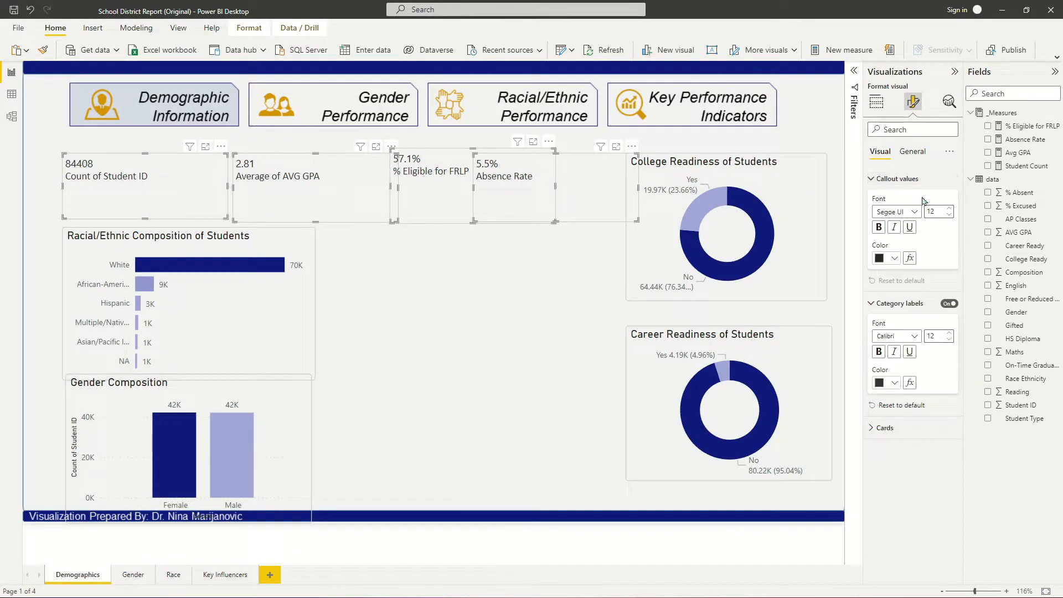
pyautogui.click(914, 214)
pyautogui.scroll(5, 903, 266)
pyautogui.click(892, 265)
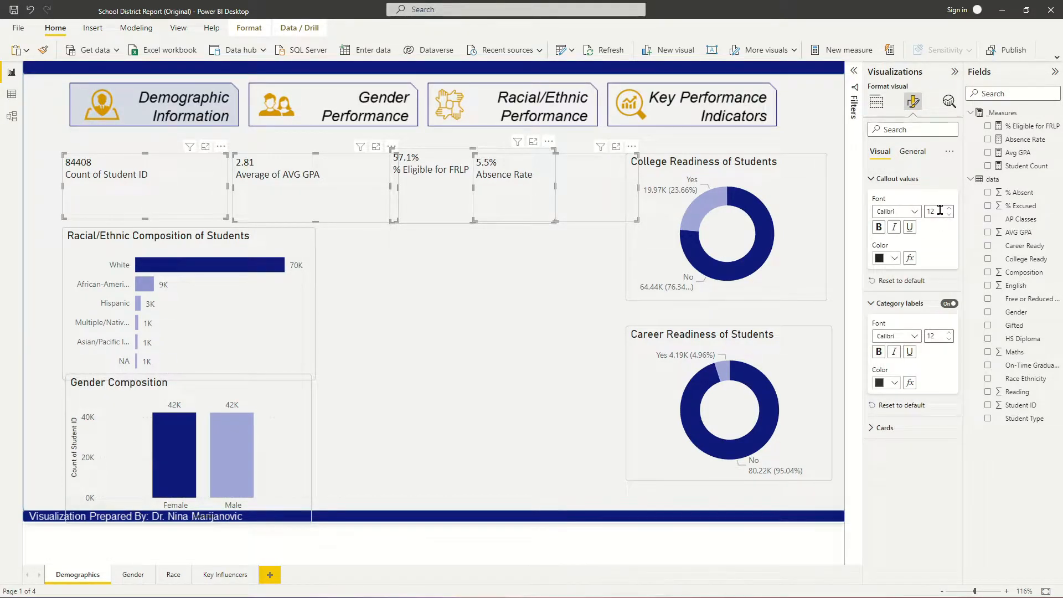
pyautogui.write('26')
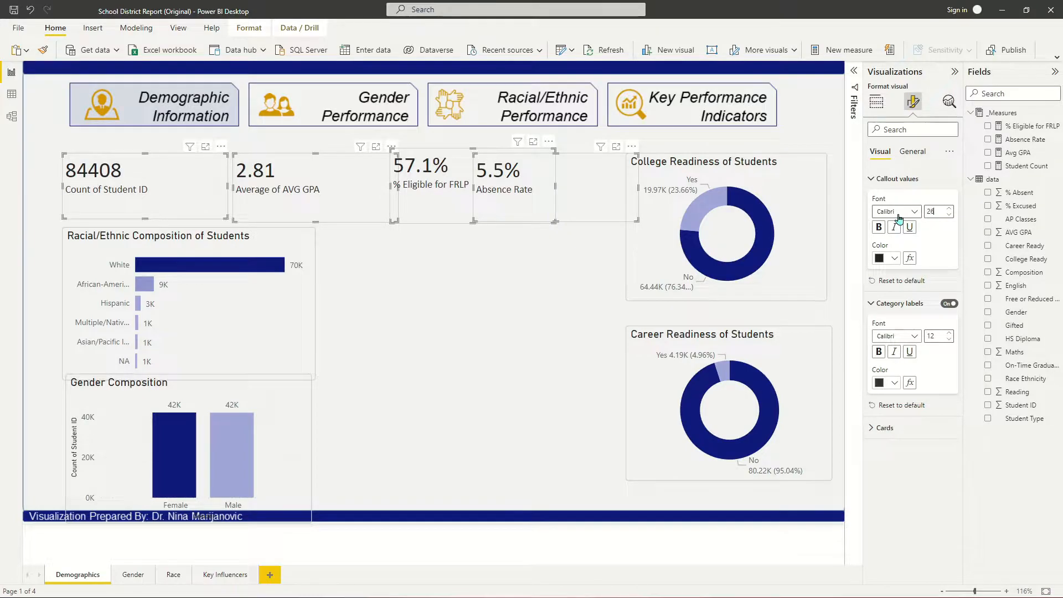
pyautogui.click(416, 251)
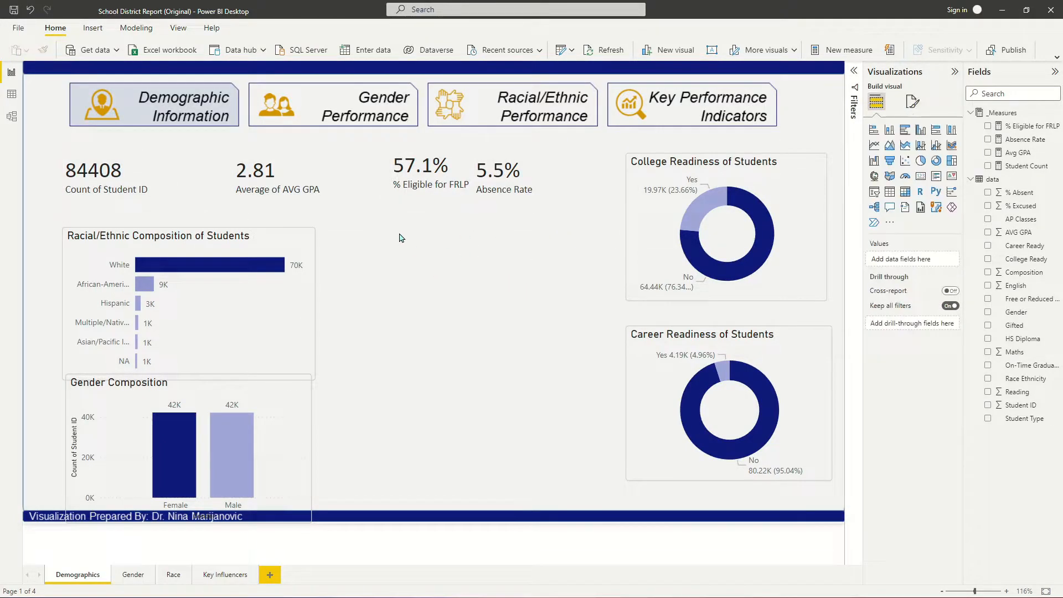
pyautogui.click(138, 185)
pyautogui.moveTo(48, 131); pyautogui.dragTo(246, 239)
pyautogui.click(285, 184)
pyautogui.click(436, 179)
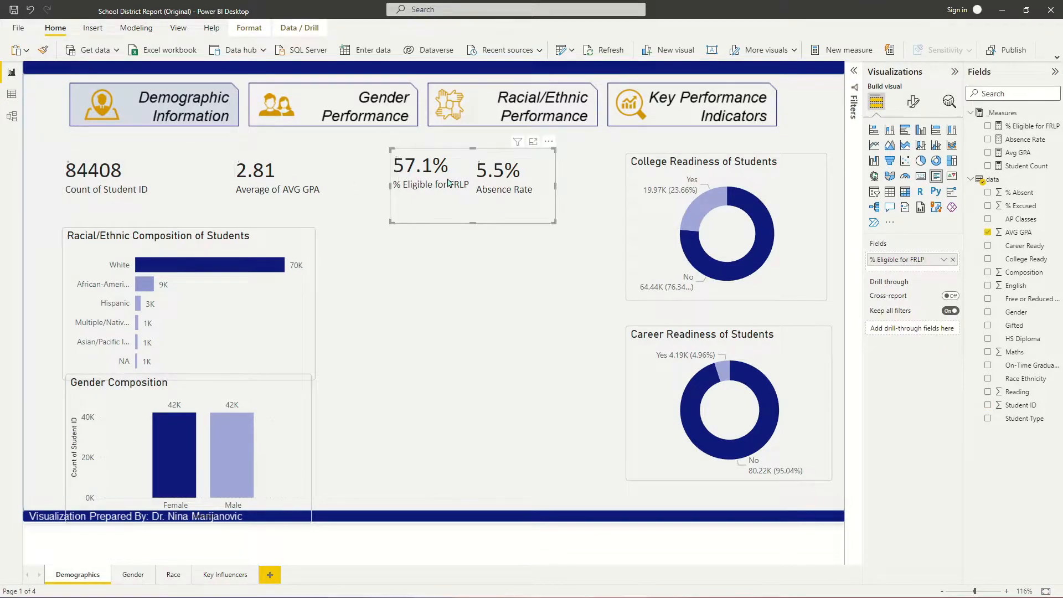
# Step: Replace Count of Student ID in the first summary card with the Student Count measure, formatted with a thousands separator
pyautogui.click(156, 183)
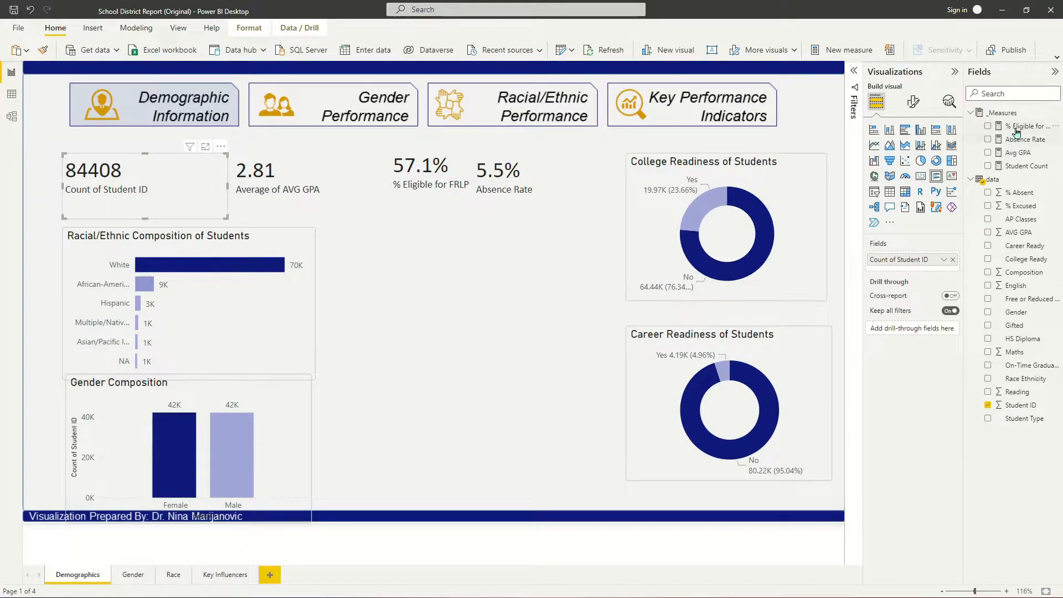
pyautogui.moveTo(1019, 167); pyautogui.dragTo(932, 270)
pyautogui.click(953, 260)
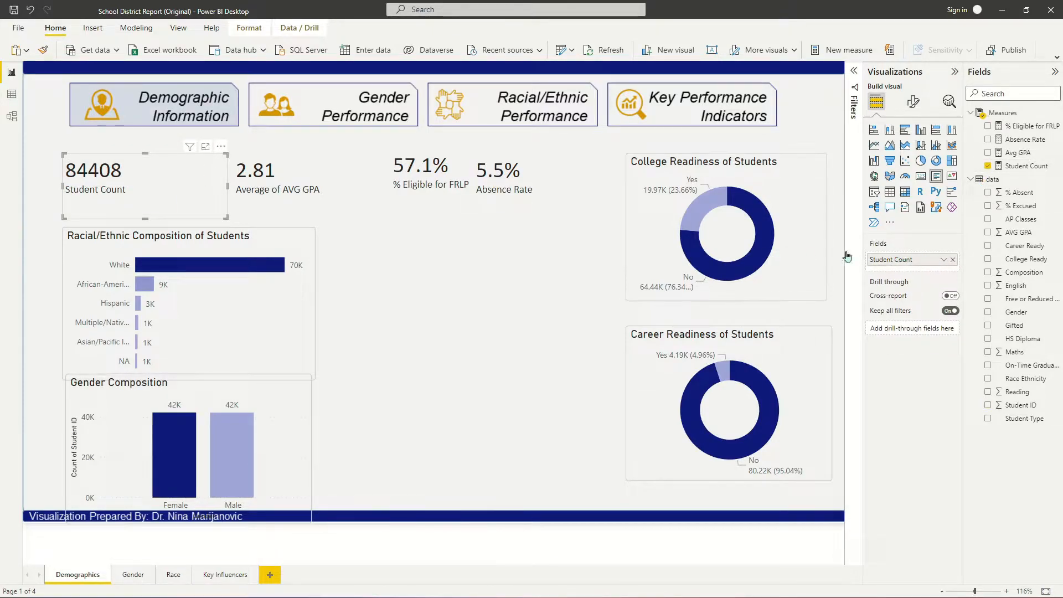
pyautogui.click(1021, 170)
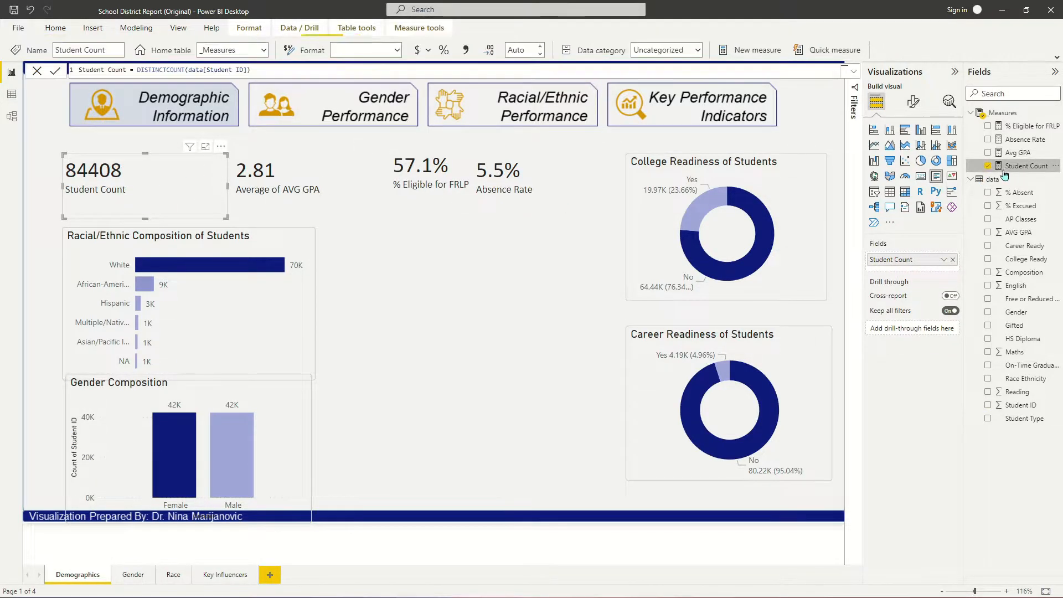
# Step: Replace Average of AVG GPA in the second summary card with the Avg GPA measure
pyautogui.click(284, 185)
pyautogui.moveTo(1023, 156); pyautogui.dragTo(942, 271)
pyautogui.click(954, 260)
# Step: Swap the % Eligible for FRLP and Absence Rate cards so Absence Rate follows Avg GPA in the top row
pyautogui.click(449, 187)
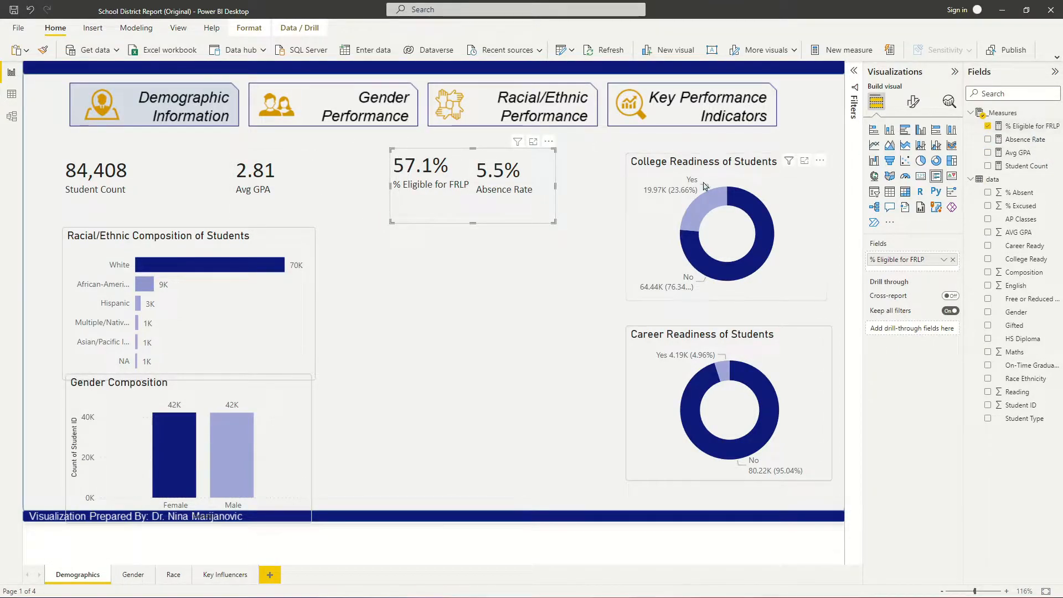
pyautogui.moveTo(544, 209); pyautogui.dragTo(516, 209)
pyautogui.click(534, 186)
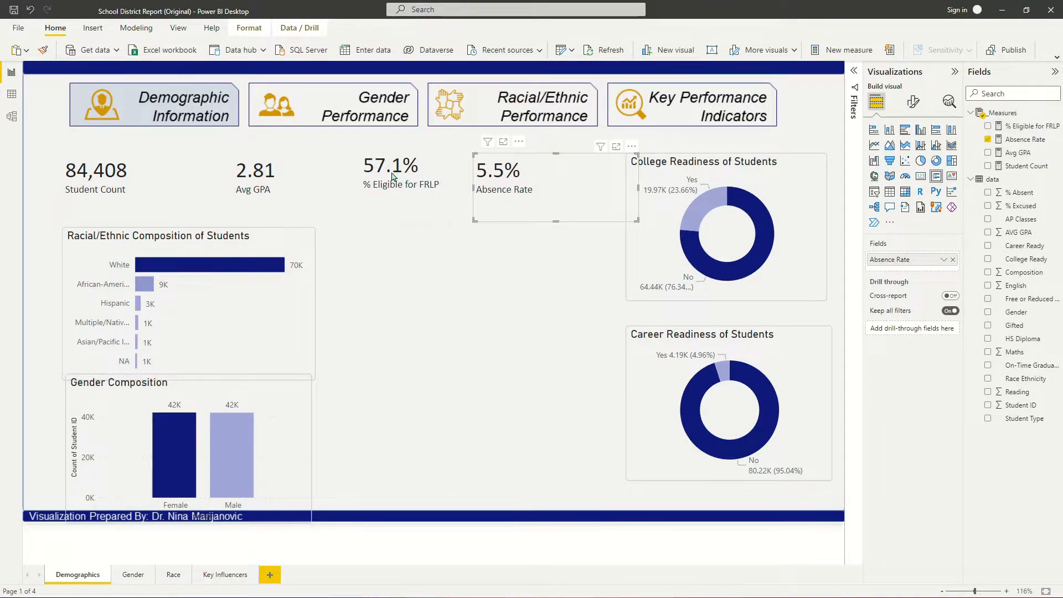
pyautogui.moveTo(391, 176); pyautogui.dragTo(513, 267)
pyautogui.moveTo(503, 182); pyautogui.dragTo(350, 183)
pyautogui.moveTo(493, 261); pyautogui.dragTo(457, 175)
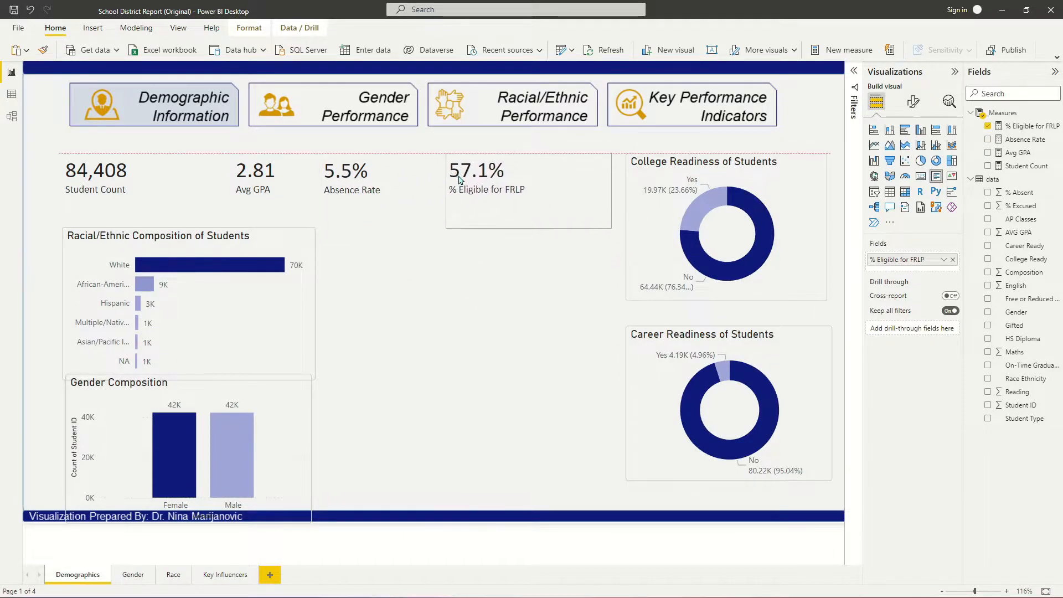
pyautogui.click(97, 170)
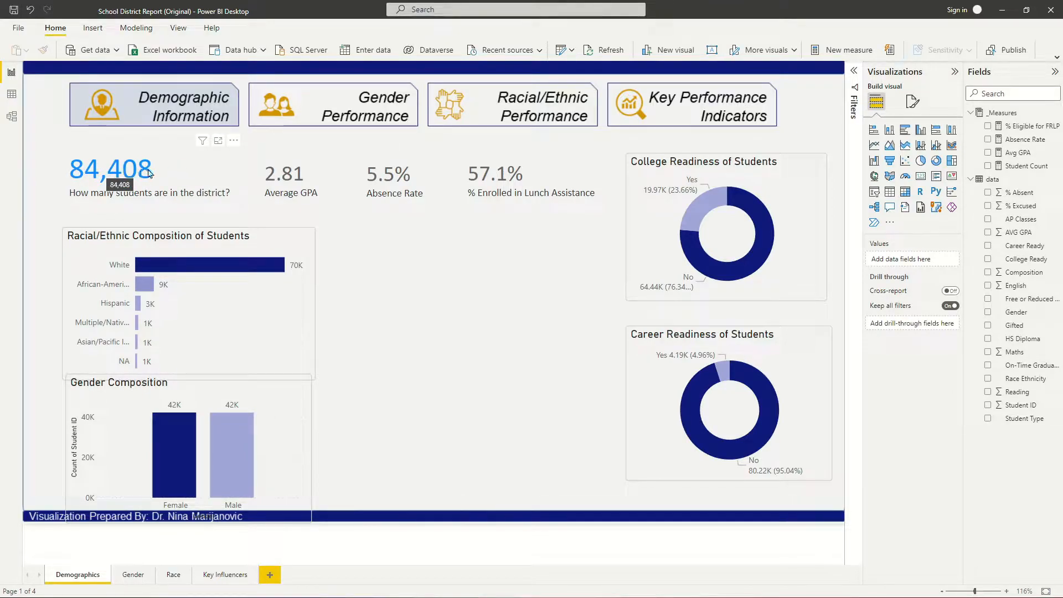
pyautogui.click(172, 195)
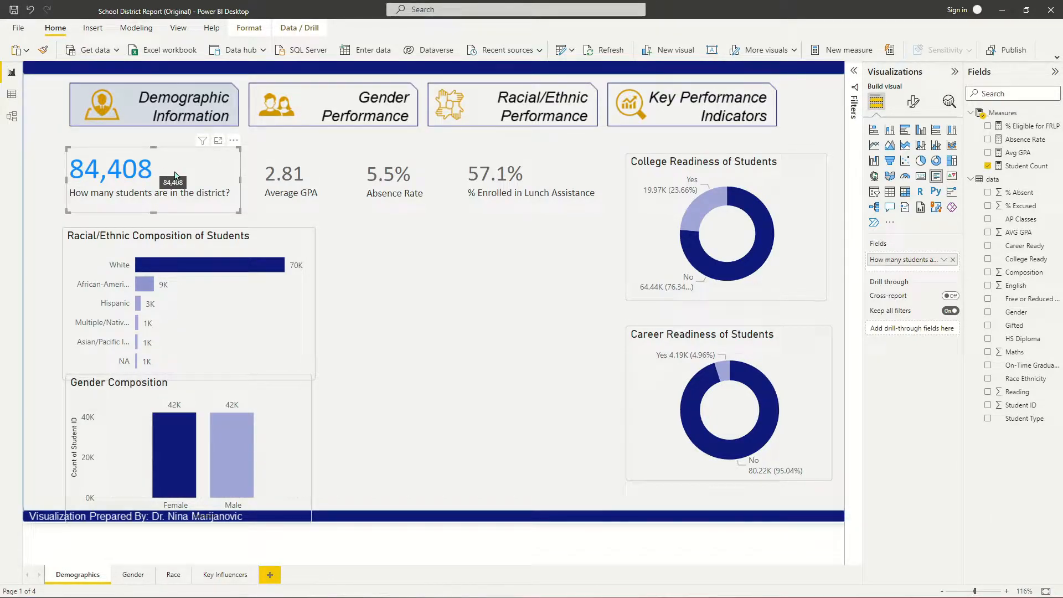
pyautogui.moveTo(252, 142); pyautogui.dragTo(645, 259)
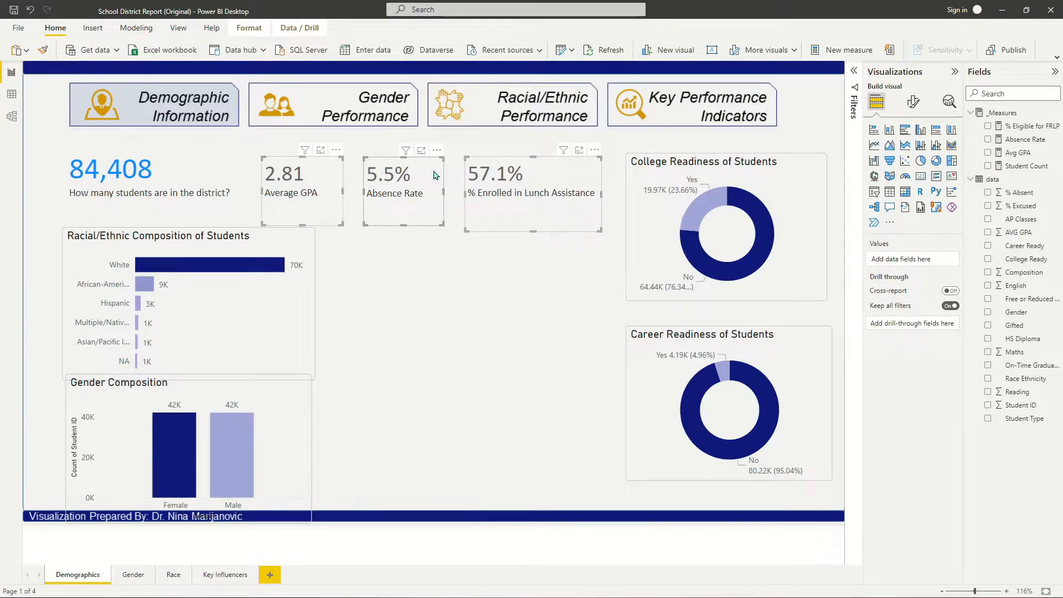
pyautogui.click(427, 254)
# Step: Shrink the Racial/Ethnic Composition chart and move it and the Gender Composition chart up, between the student count card and the footer
pyautogui.click(203, 239)
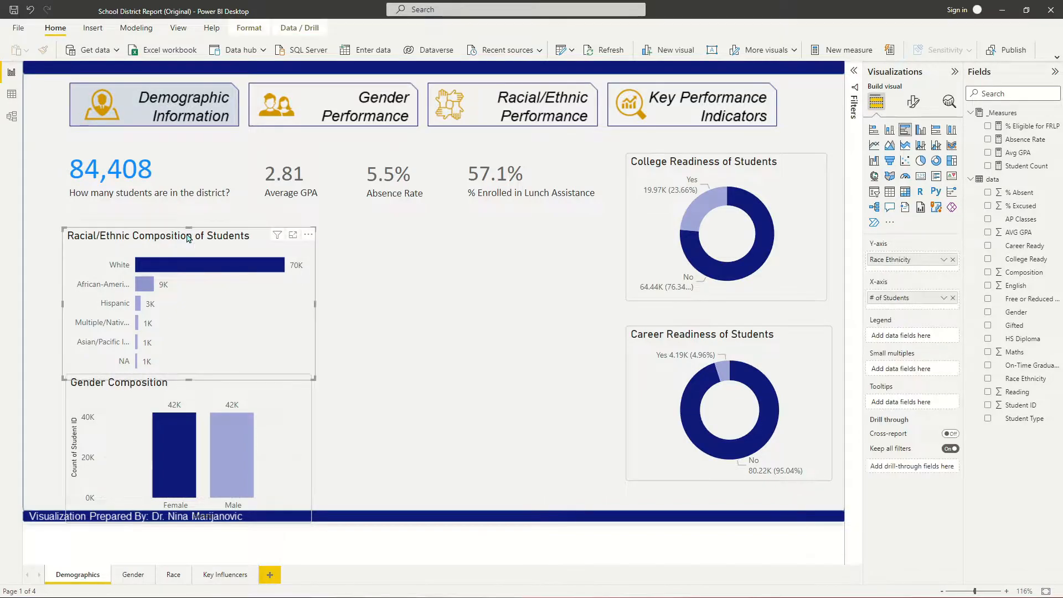
pyautogui.moveTo(186, 376)
pyautogui.mouseDown()
pyautogui.moveTo(196, 372)
pyautogui.moveTo(187, 366)
pyautogui.mouseUp()
pyautogui.moveTo(314, 365); pyautogui.dragTo(301, 351)
pyautogui.moveTo(167, 225); pyautogui.dragTo(169, 233)
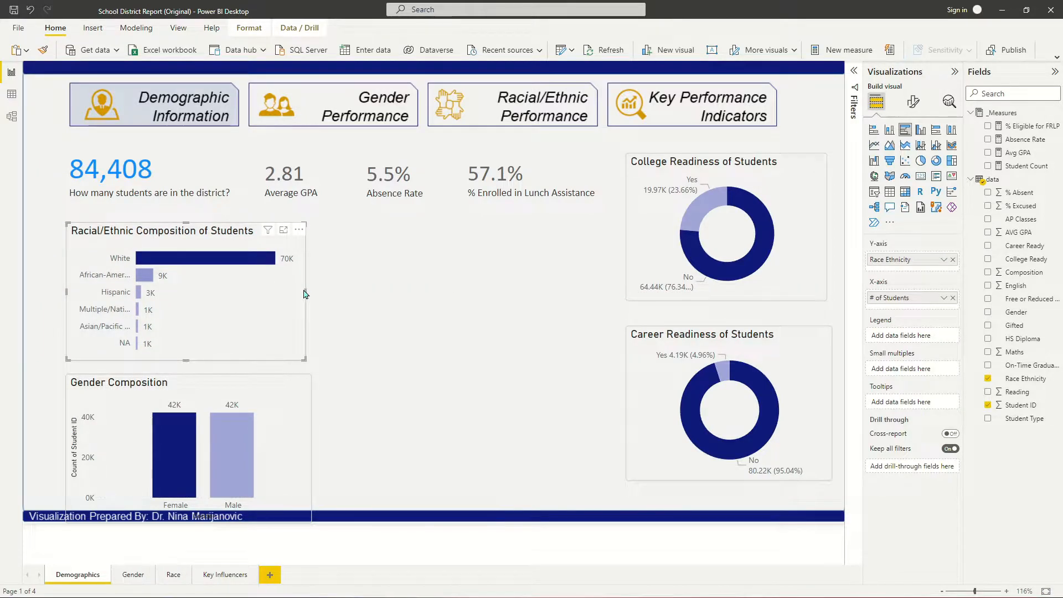
pyautogui.moveTo(305, 293); pyautogui.dragTo(291, 295)
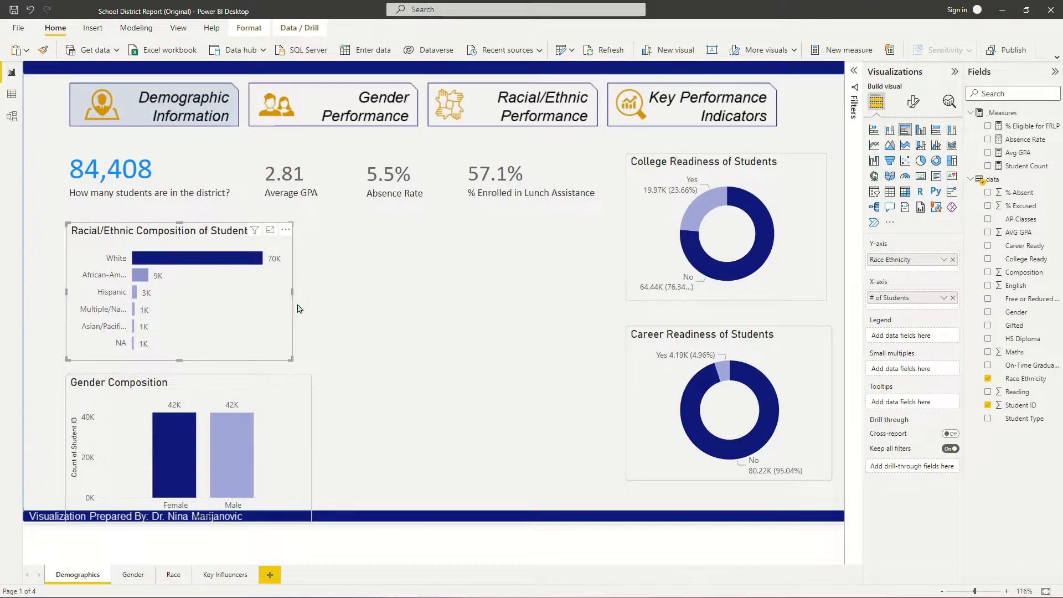
pyautogui.moveTo(173, 382); pyautogui.dragTo(173, 370)
pyautogui.moveTo(201, 232); pyautogui.dragTo(201, 224)
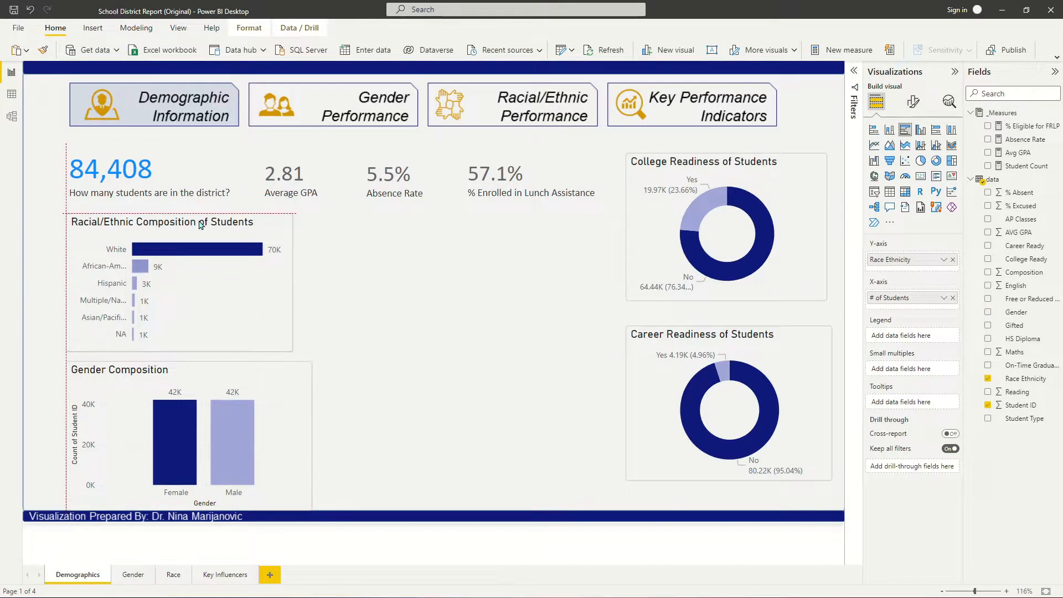
# Step: Move the Gender Composition chart slightly up and narrow it to the width of the Racial/Ethnic Composition chart
pyautogui.moveTo(185, 373); pyautogui.dragTo(186, 370)
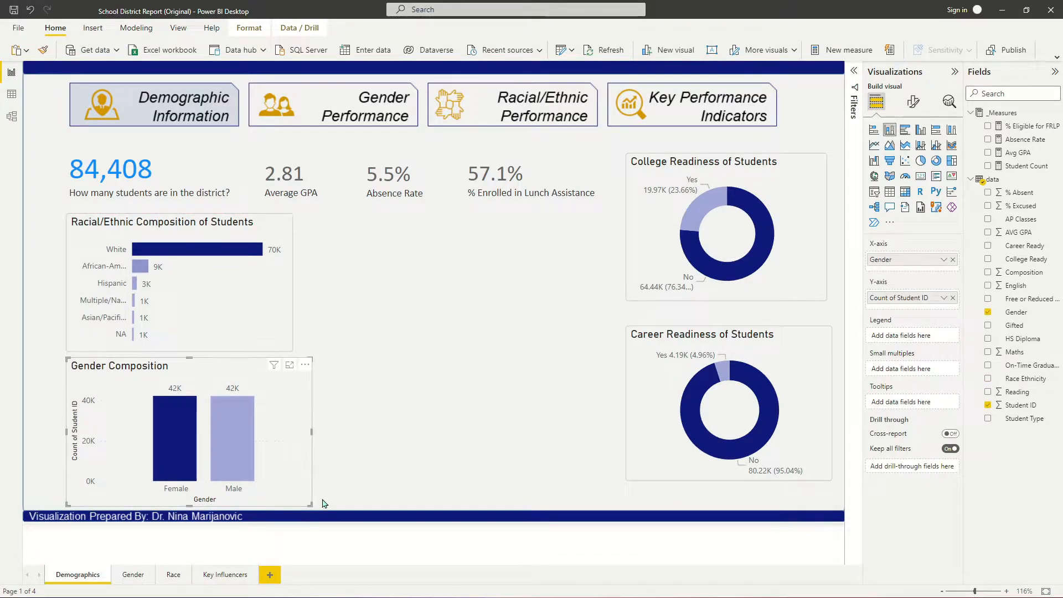
pyautogui.moveTo(310, 502); pyautogui.dragTo(294, 501)
# Step: Replace the student ID count in the Racial/Ethnic Composition and Gender Composition charts with the Student Count measure
pyautogui.click(280, 332)
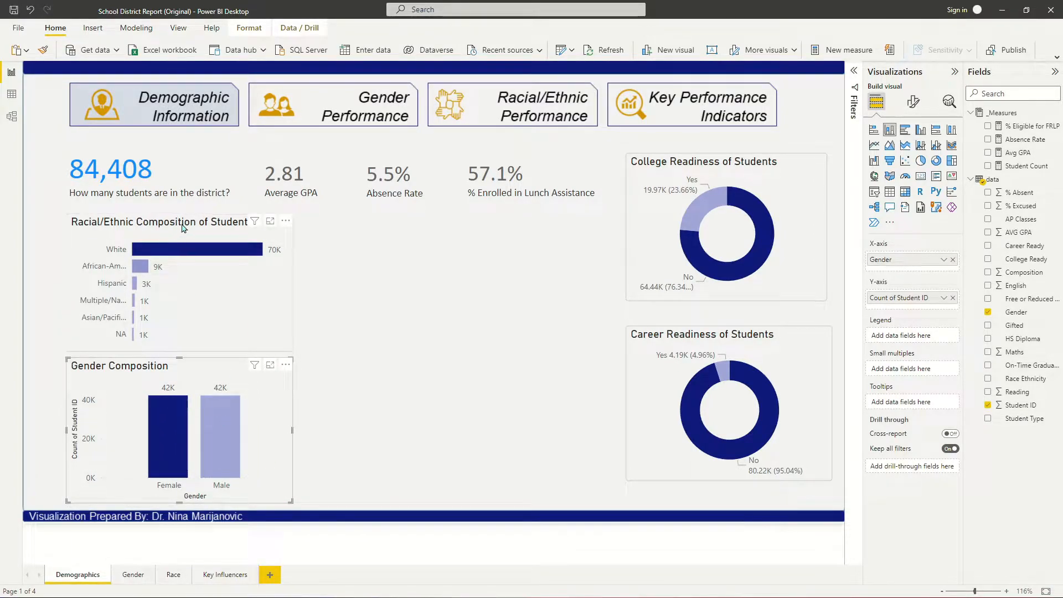
pyautogui.moveTo(1019, 165); pyautogui.dragTo(942, 299)
pyautogui.click(261, 410)
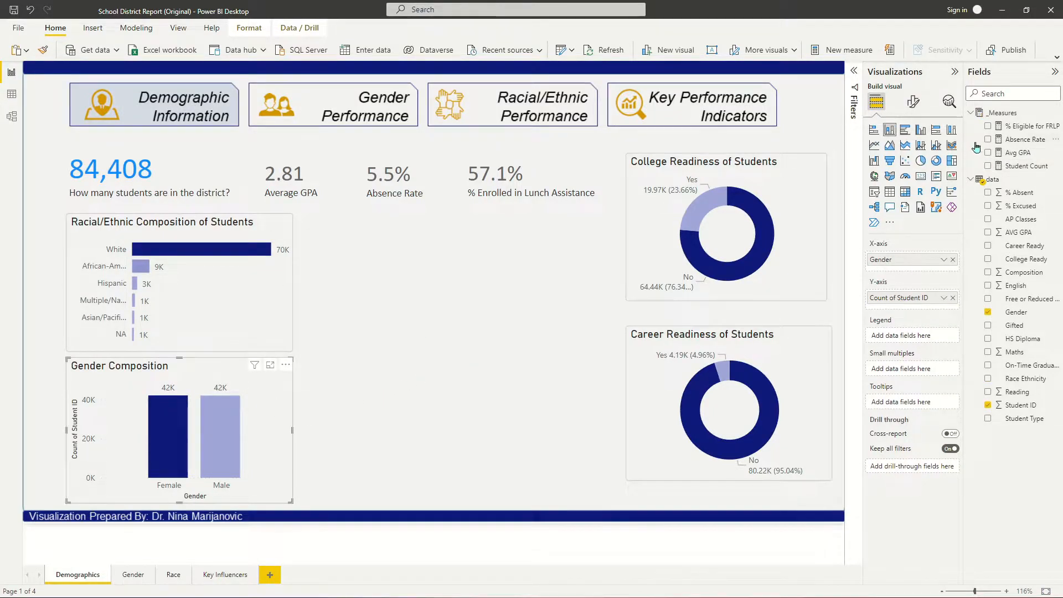
pyautogui.moveTo(1019, 173); pyautogui.dragTo(942, 299)
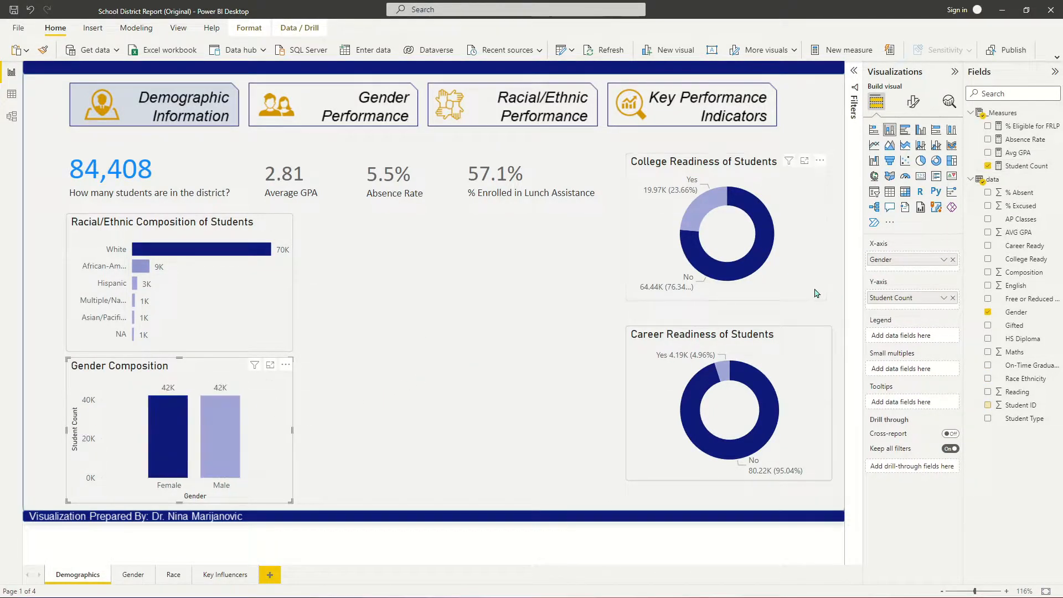
# Step: Show Student Count in the Racial/Ethnic Composition chart as a percent of grand total
pyautogui.click(191, 226)
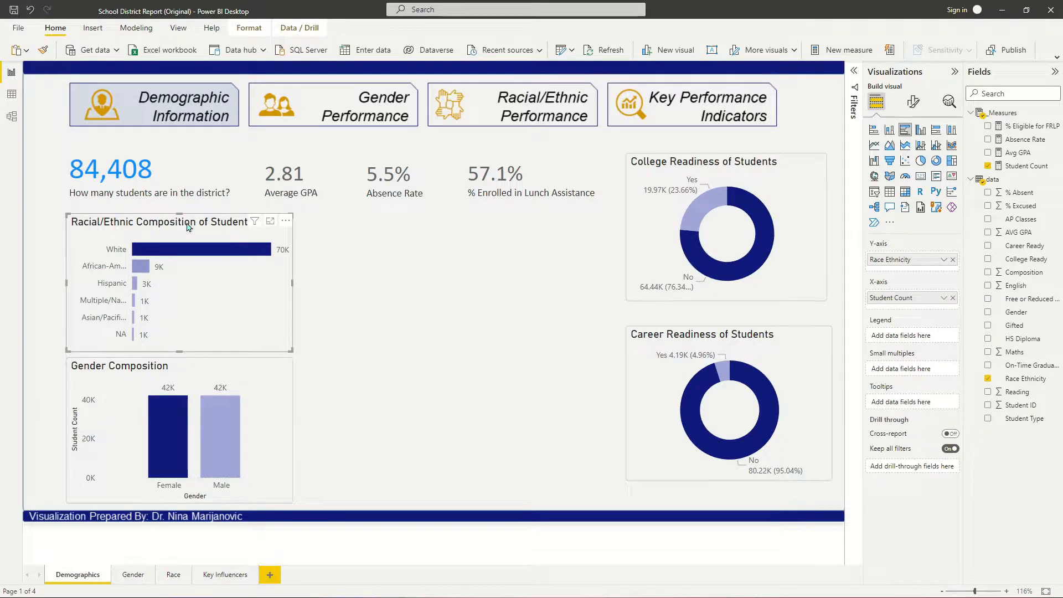
pyautogui.moveTo(188, 224); pyautogui.dragTo(187, 224)
pyautogui.click(944, 298)
pyautogui.moveTo(991, 342)
pyautogui.click(887, 355)
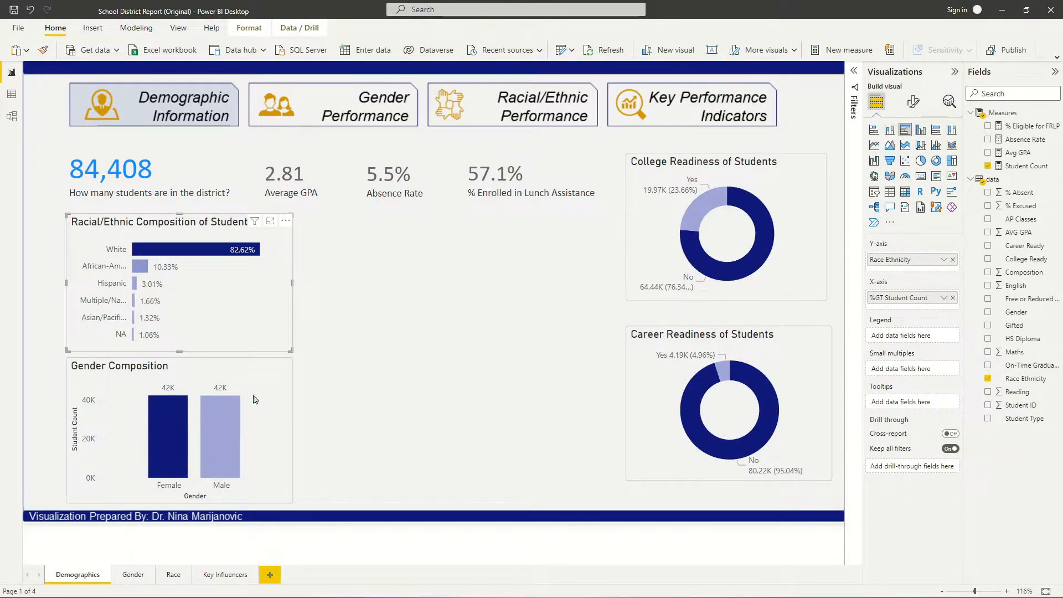
# Step: Show Student Count in the Gender Composition chart as a percent of grand total
pyautogui.click(182, 369)
pyautogui.click(944, 298)
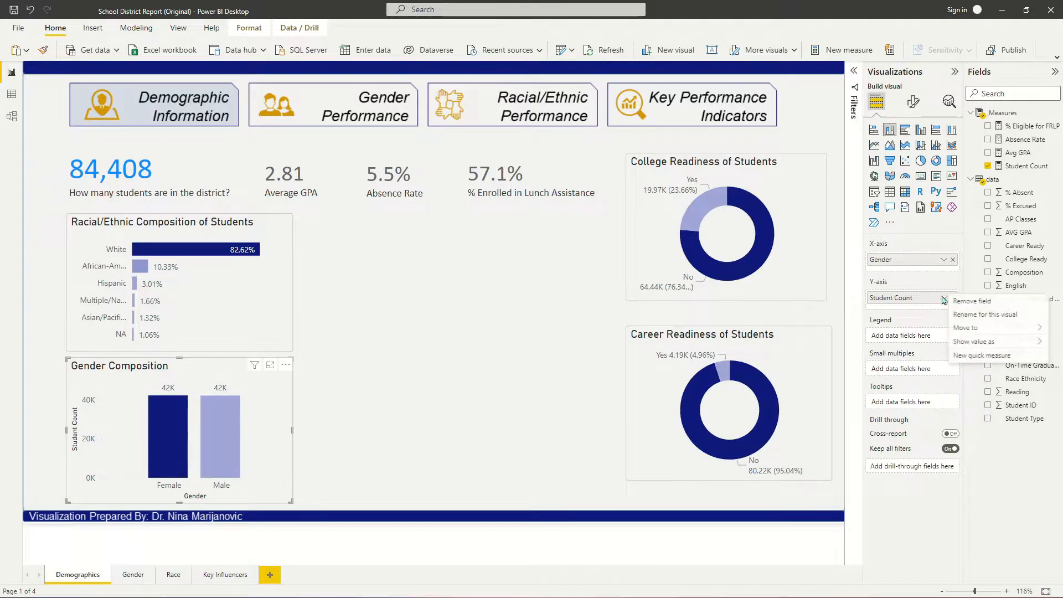
pyautogui.moveTo(976, 340)
pyautogui.click(889, 355)
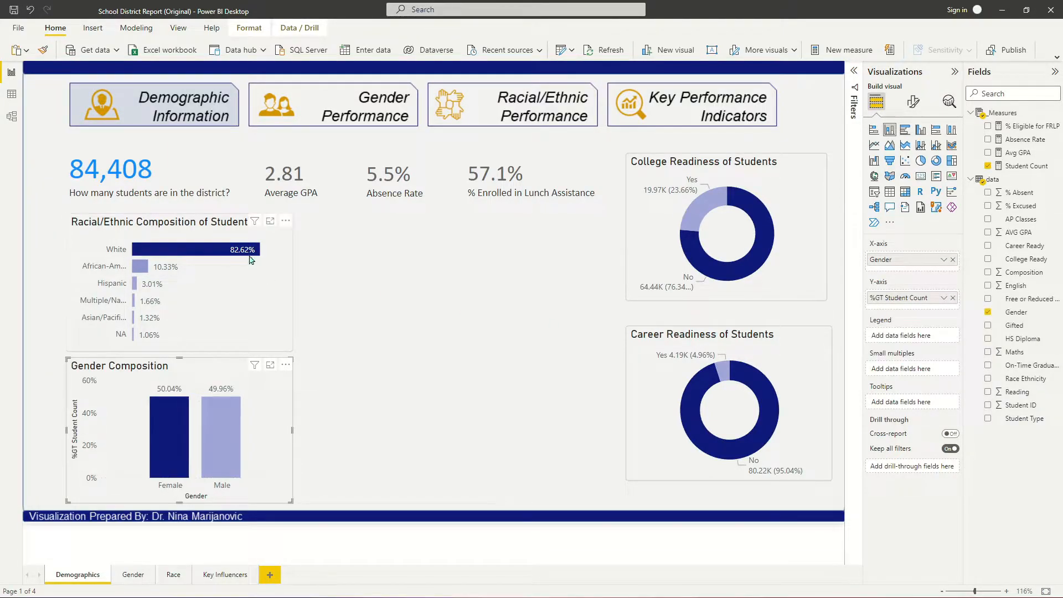
# Step: Set the data label values of the Racial/Ethnic Composition and Gender Composition charts to 0 decimal places
pyautogui.click(194, 227)
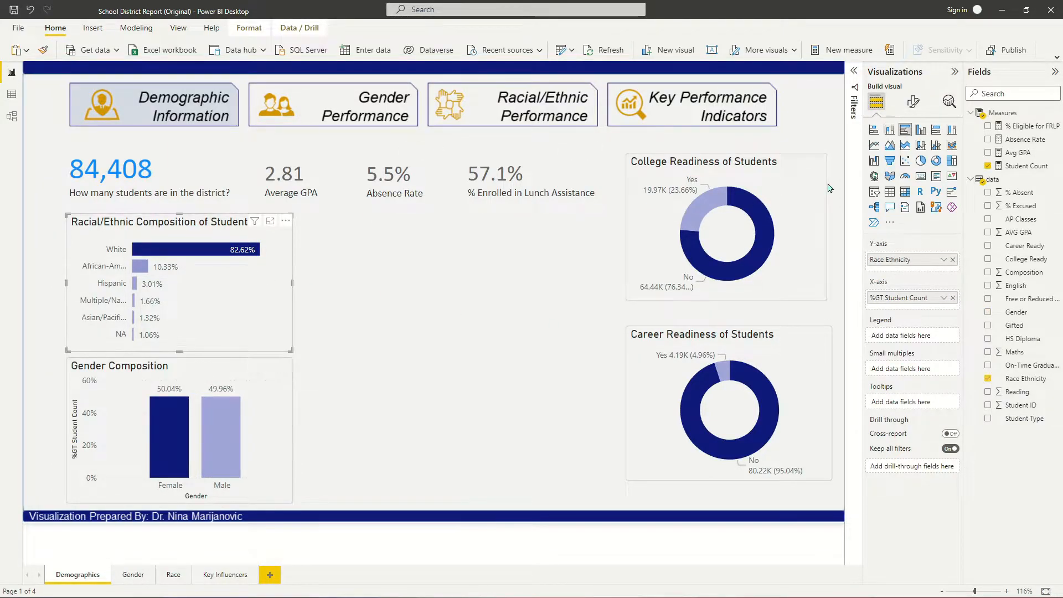
pyautogui.click(913, 101)
pyautogui.click(894, 338)
pyautogui.click(889, 486)
pyautogui.scroll(-3, 889, 486)
pyautogui.write('0')
pyautogui.click(189, 369)
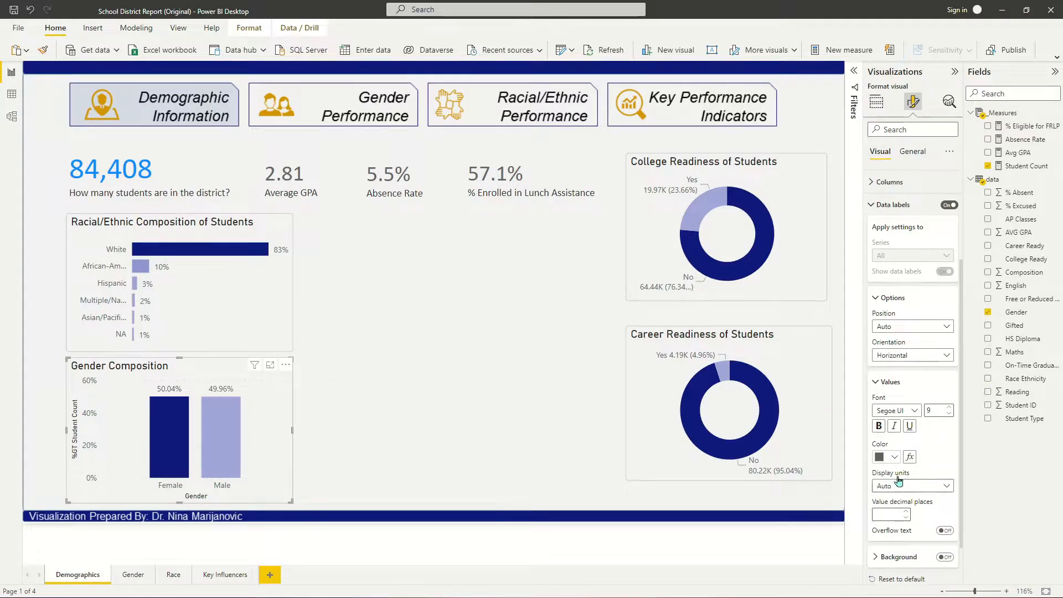
pyautogui.write('0')
# Step: Nudge the Racial/Ethnic Composition chart slightly up and extend the upper edge of the Gender Composition chart toward it
pyautogui.click(249, 310)
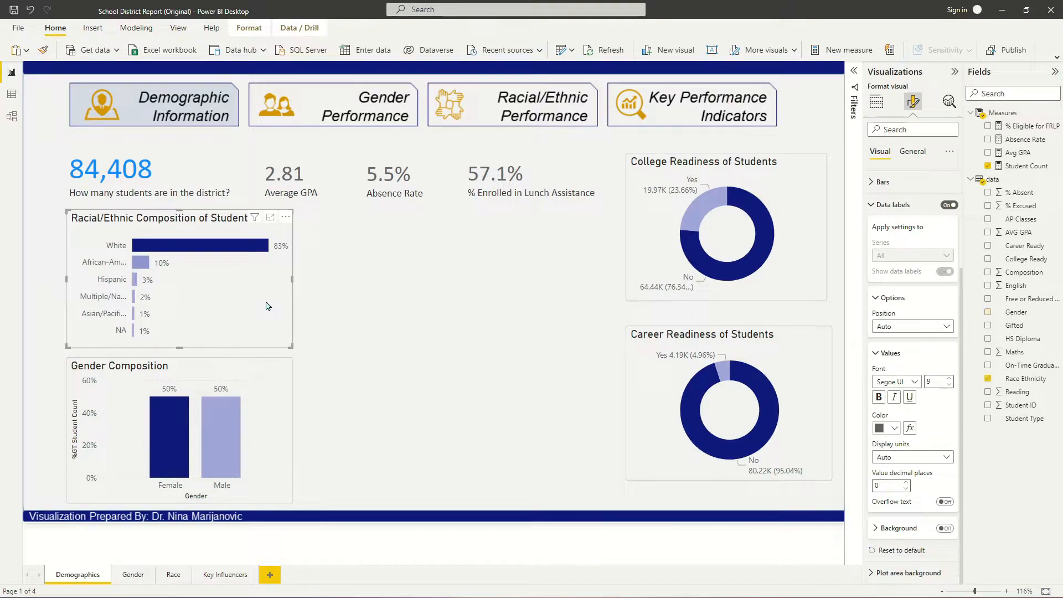
pyautogui.click(353, 284)
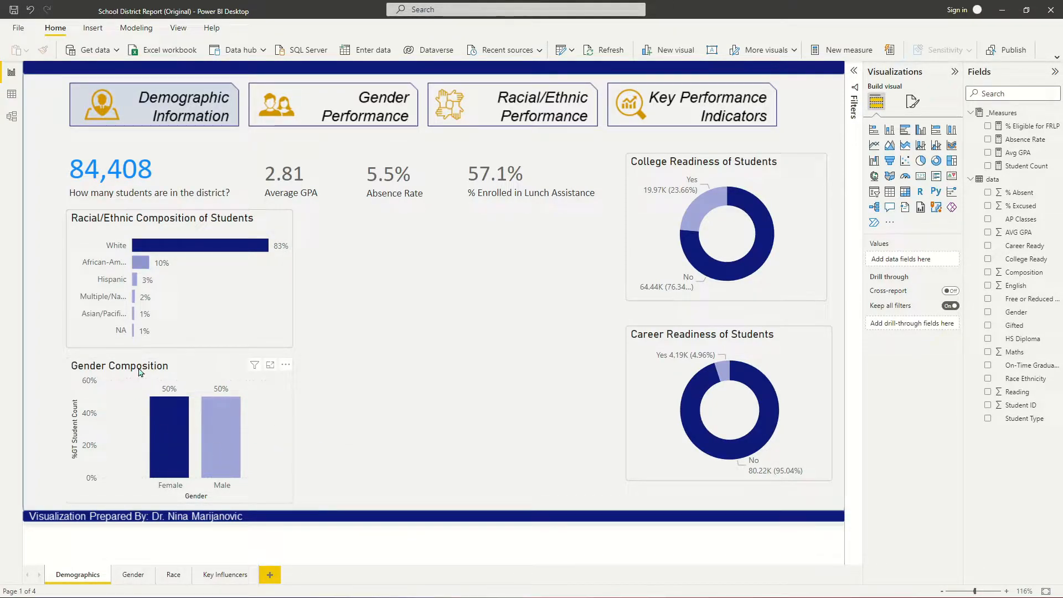
pyautogui.click(186, 360)
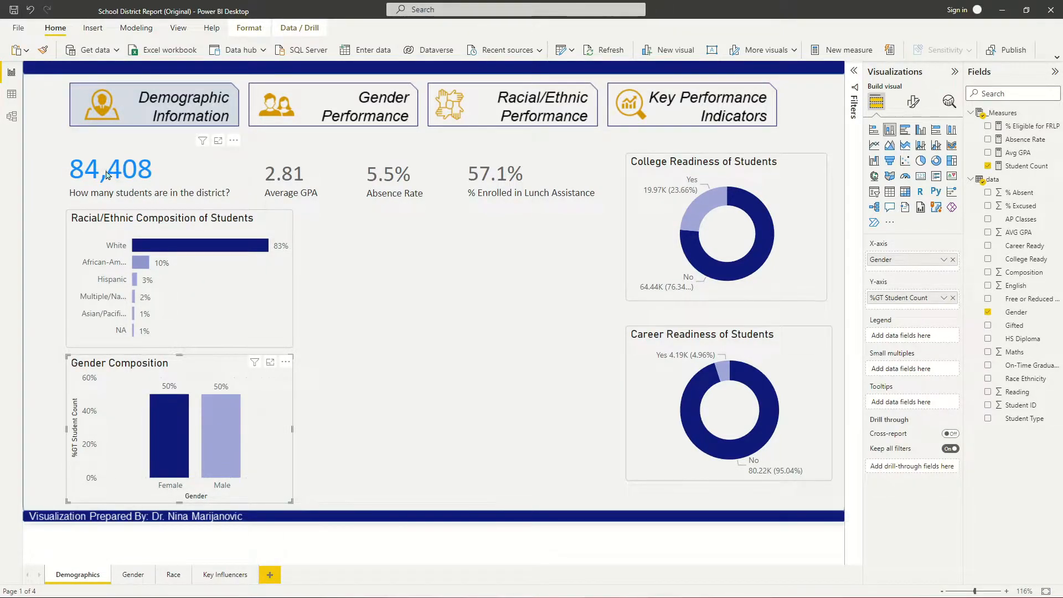
pyautogui.click(196, 249)
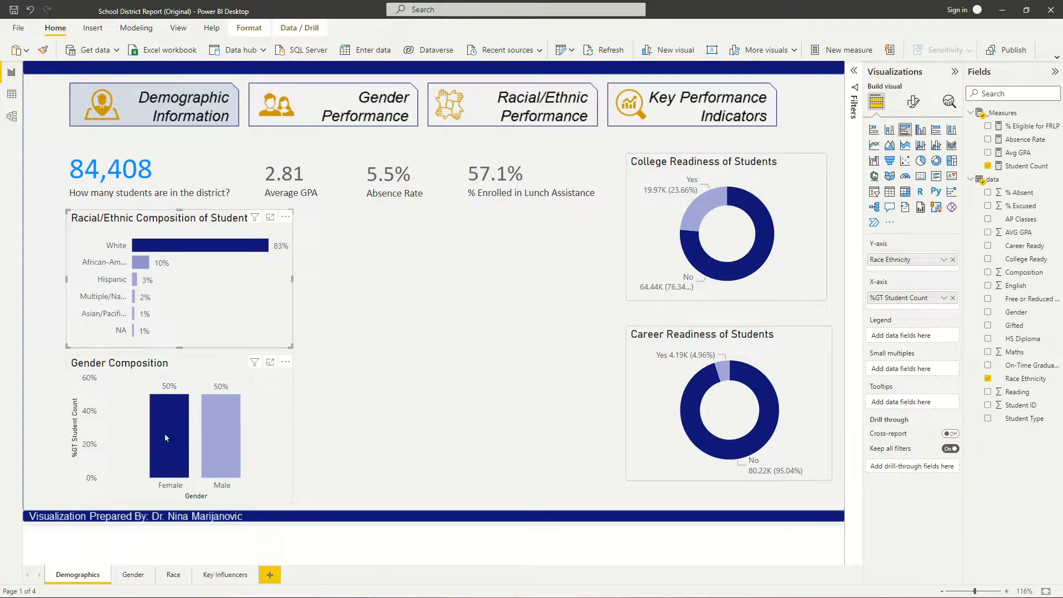
pyautogui.click(180, 366)
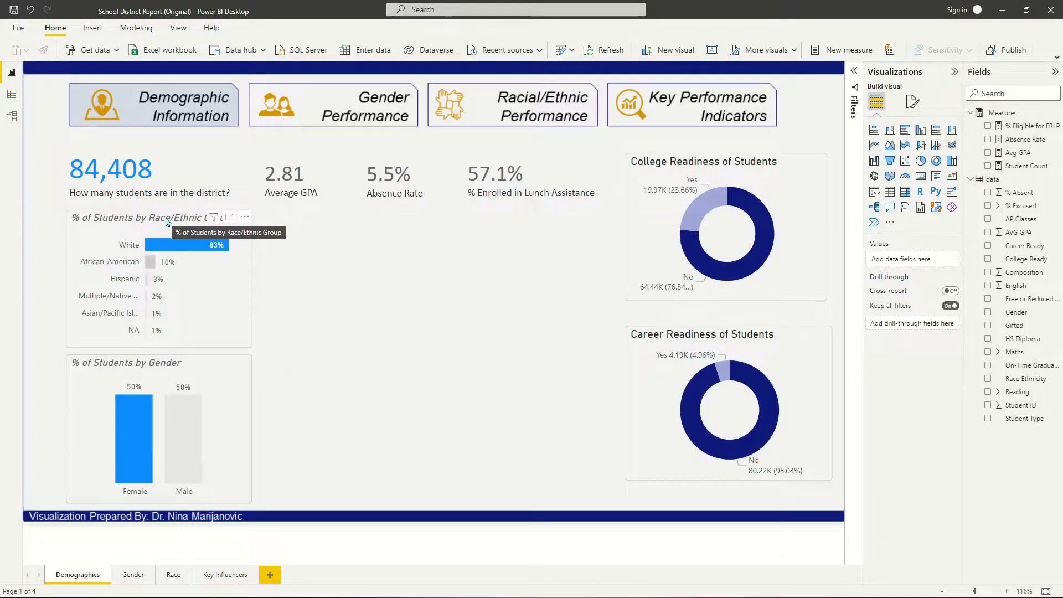
pyautogui.click(240, 483)
pyautogui.click(380, 425)
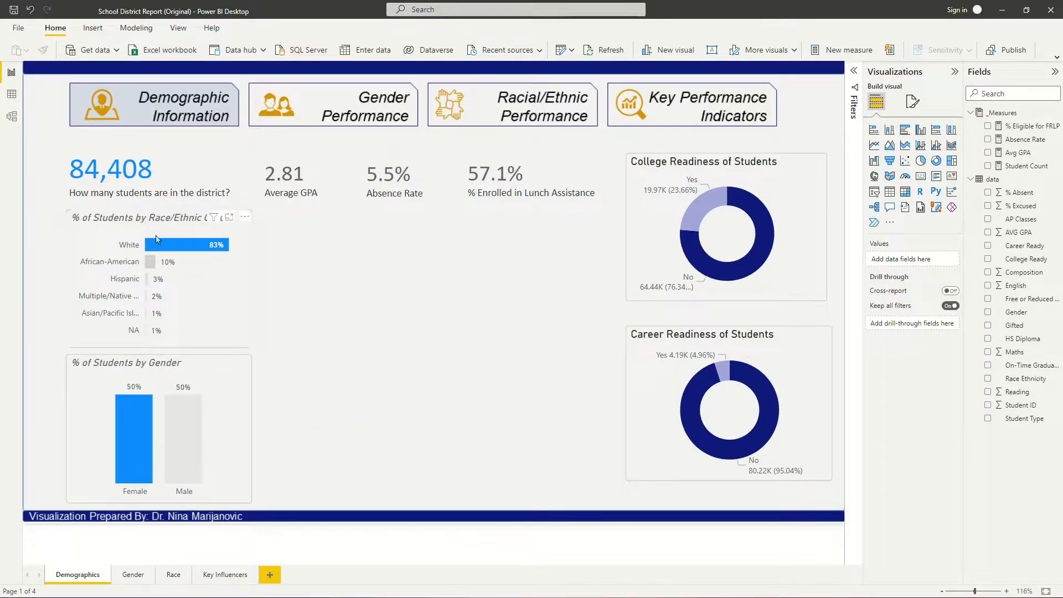
pyautogui.click(265, 214)
pyautogui.moveTo(254, 210); pyautogui.dragTo(634, 507)
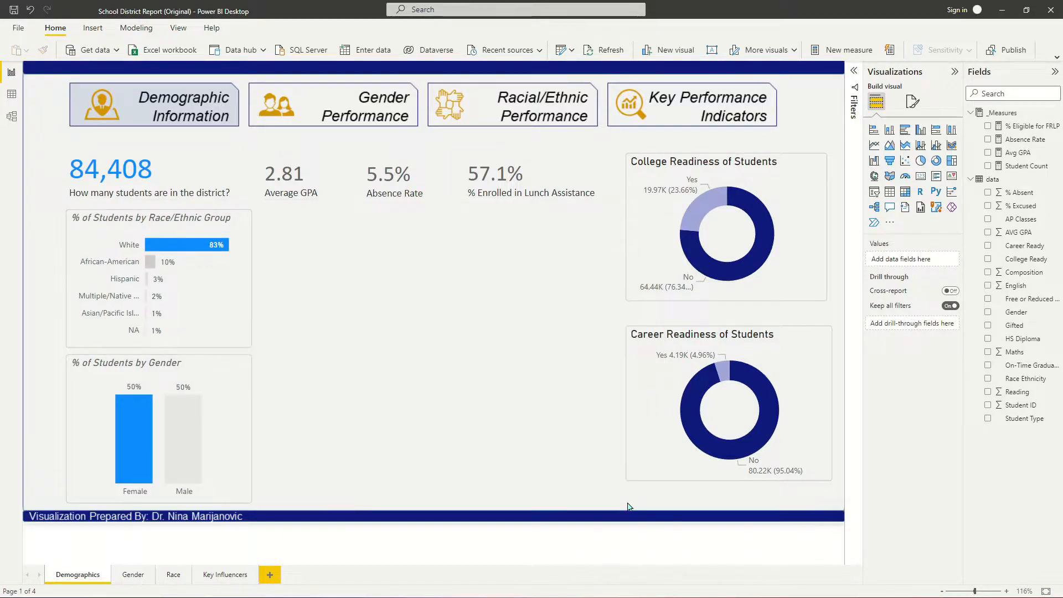
pyautogui.click(135, 221)
pyautogui.keyDown('ctrl'); pyautogui.click(105, 368); pyautogui.keyUp('ctrl')
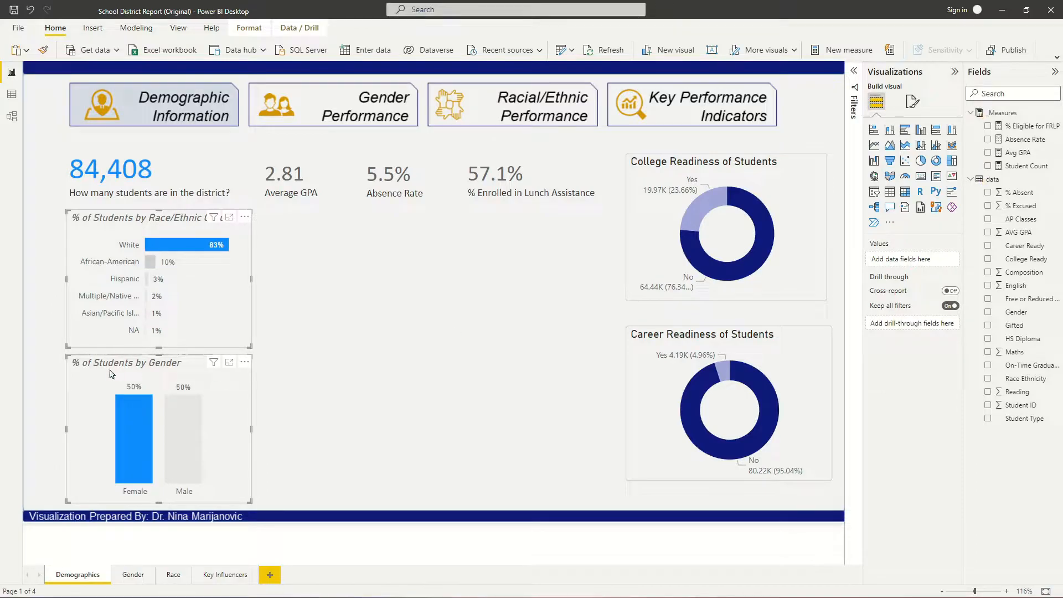
pyautogui.click(353, 331)
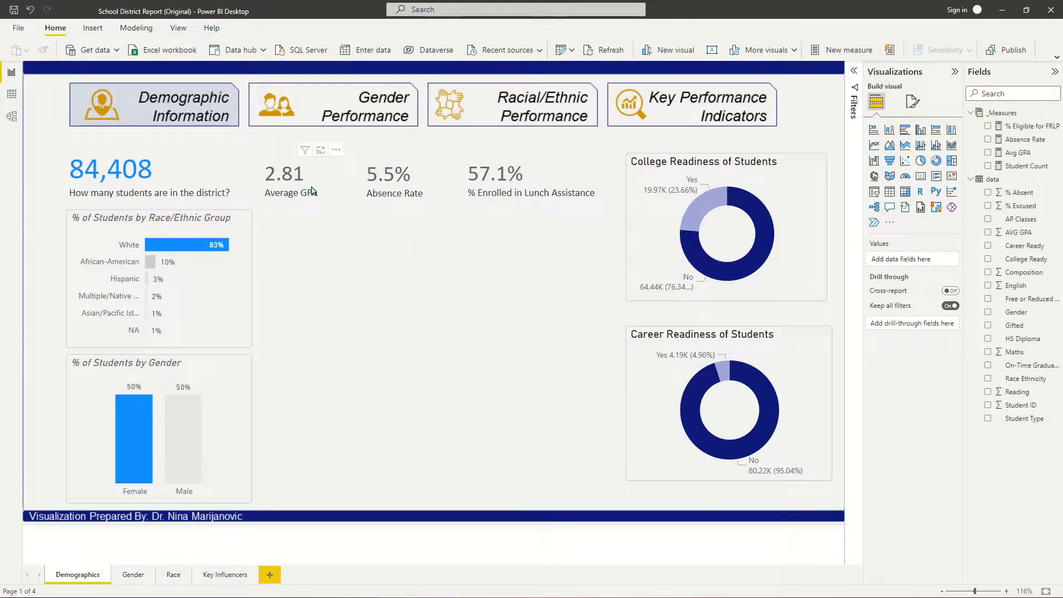
# Step: Duplicate the race/ethnic and gender percentage charts twice, lining the copies up as two more columns beneath the summary cards
pyautogui.click(139, 222)
pyautogui.keyDown('ctrl'); pyautogui.click(100, 364); pyautogui.keyUp('ctrl')
pyautogui.moveTo(174, 222); pyautogui.dragTo(332, 222)
pyautogui.hotkey('ctrl', 'v')
pyautogui.moveTo(148, 232); pyautogui.dragTo(505, 227)
pyautogui.moveTo(330, 224); pyautogui.dragTo(323, 224)
pyautogui.moveTo(306, 368); pyautogui.dragTo(299, 366)
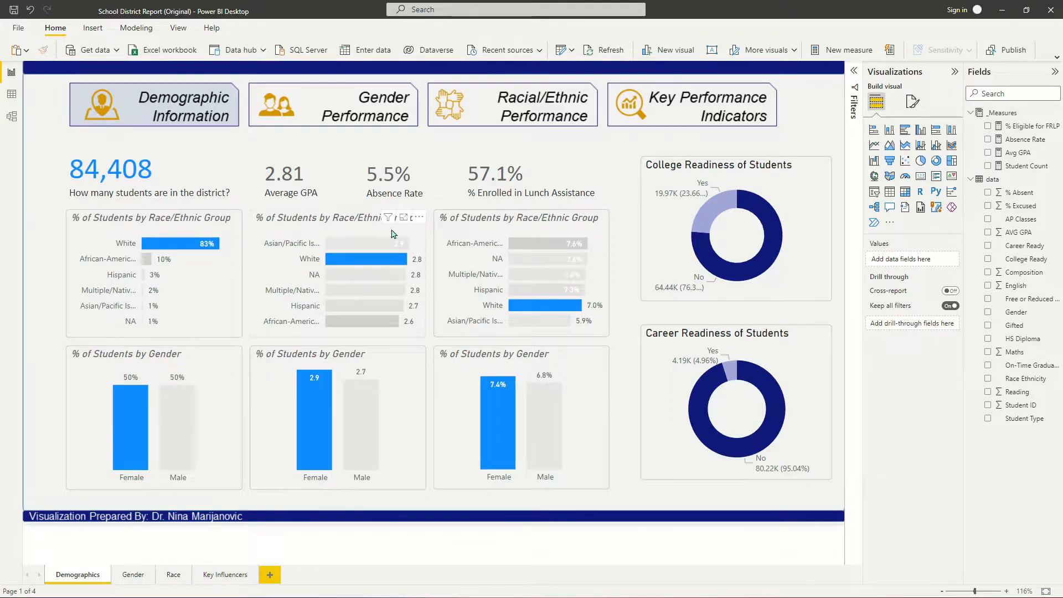
pyautogui.click(320, 224)
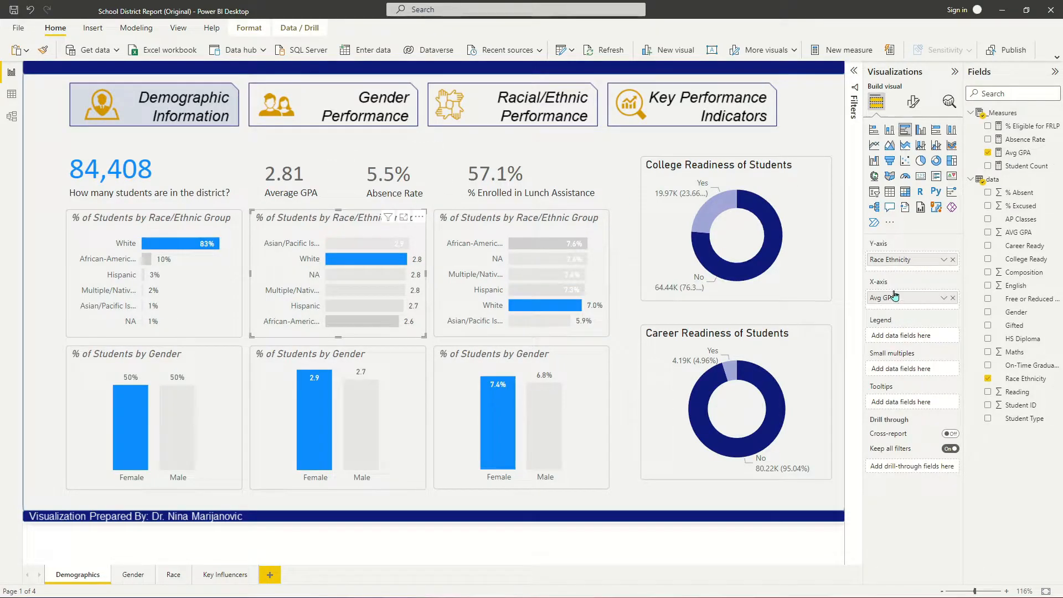
pyautogui.click(576, 249)
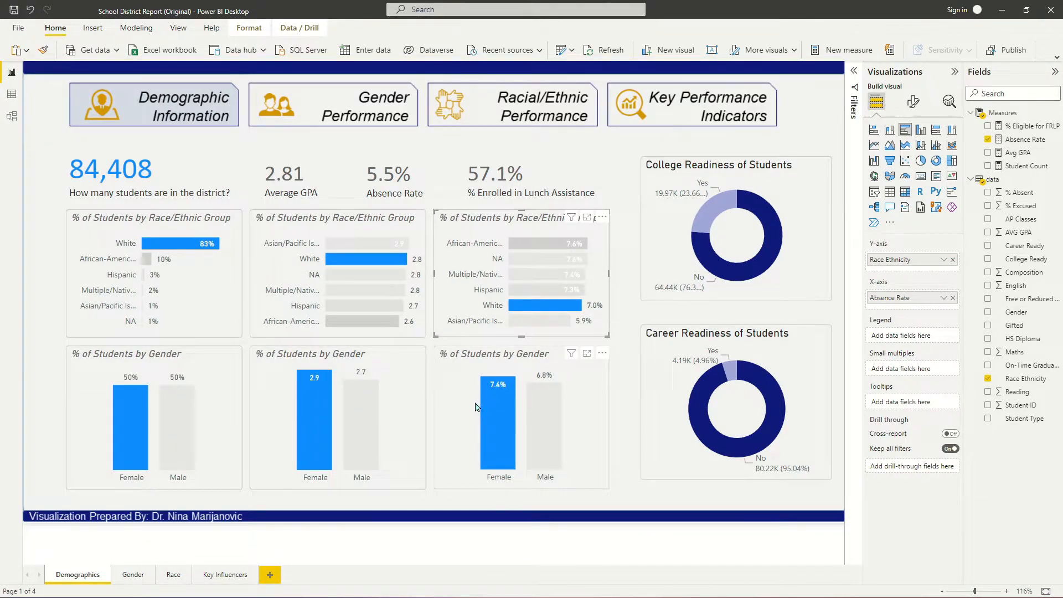
pyautogui.moveTo(46, 342); pyautogui.dragTo(625, 510)
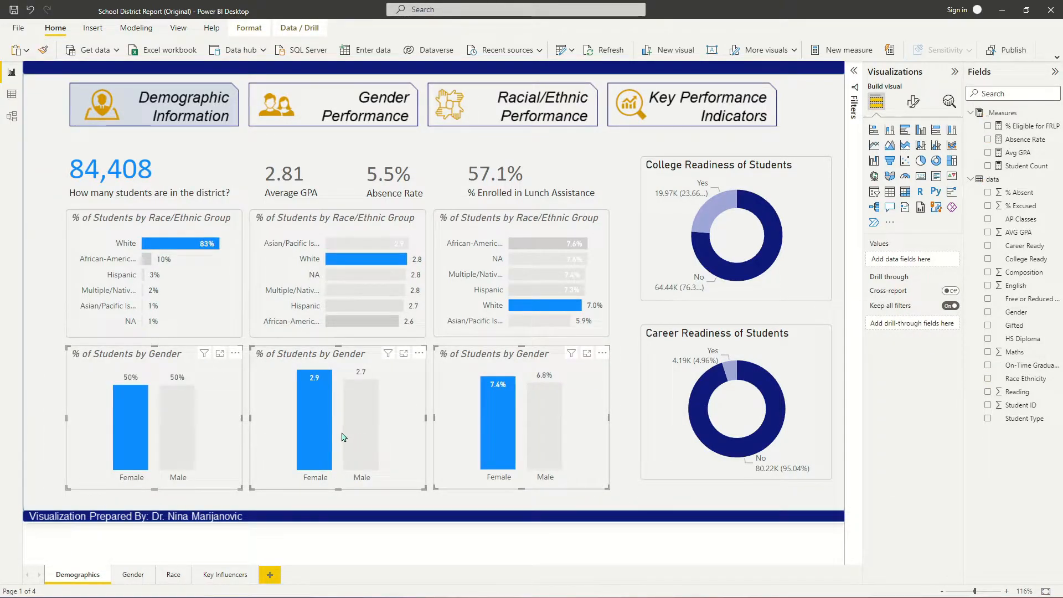
# Step: Change the title of the gender chart in the Avg GPA column to Average GPA
pyautogui.click(329, 365)
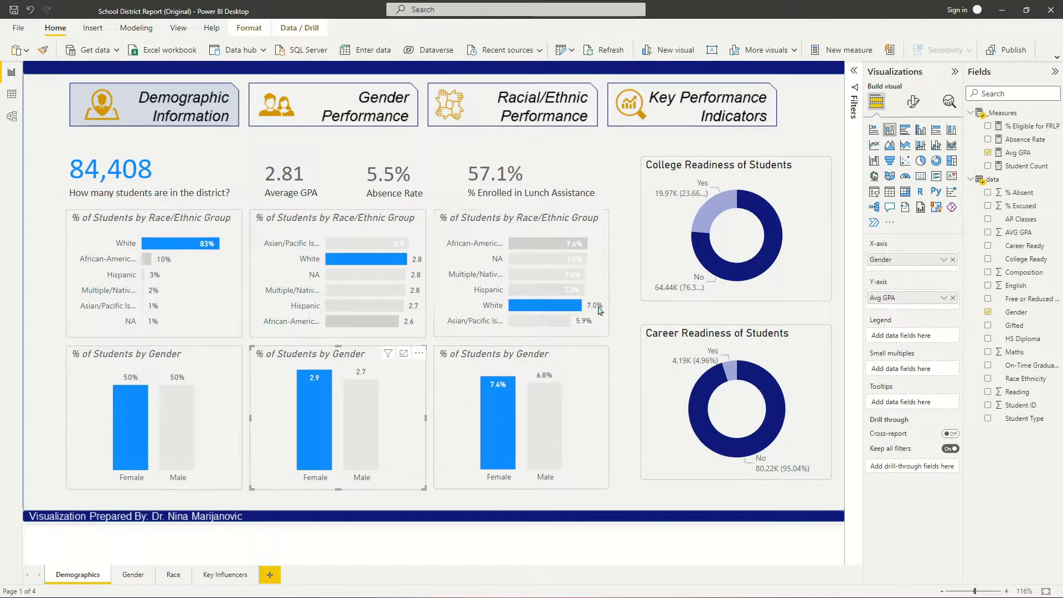
pyautogui.click(914, 102)
pyautogui.click(913, 151)
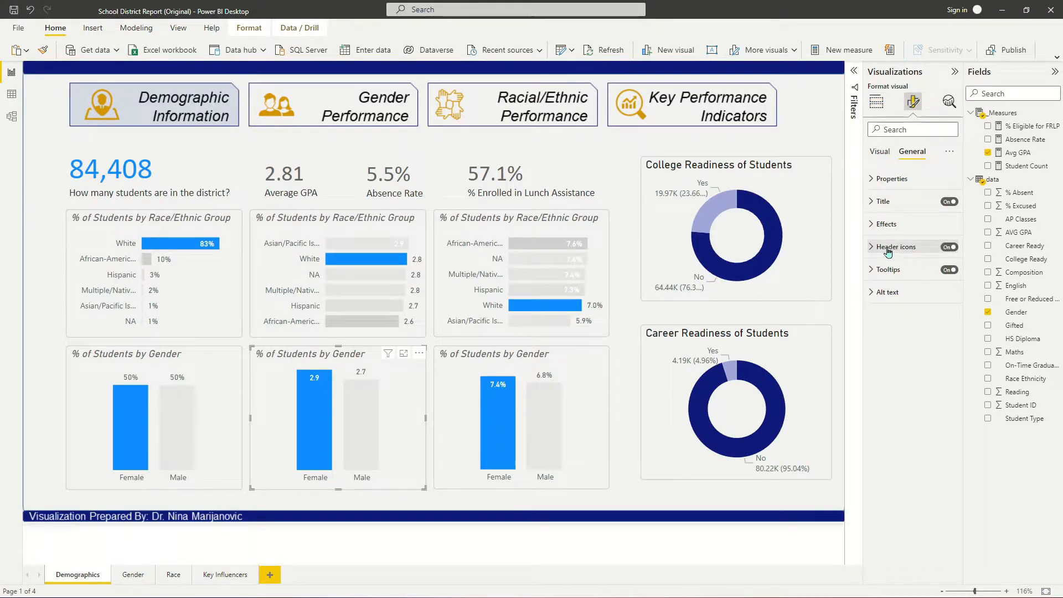
pyautogui.click(886, 201)
pyautogui.click(897, 235)
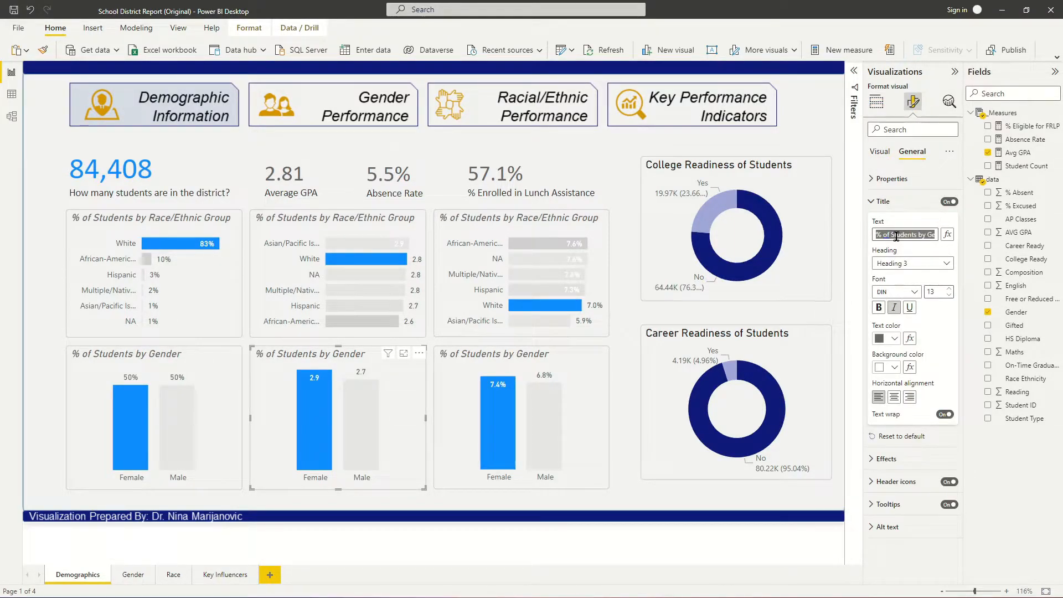
pyautogui.write('Average GPA')
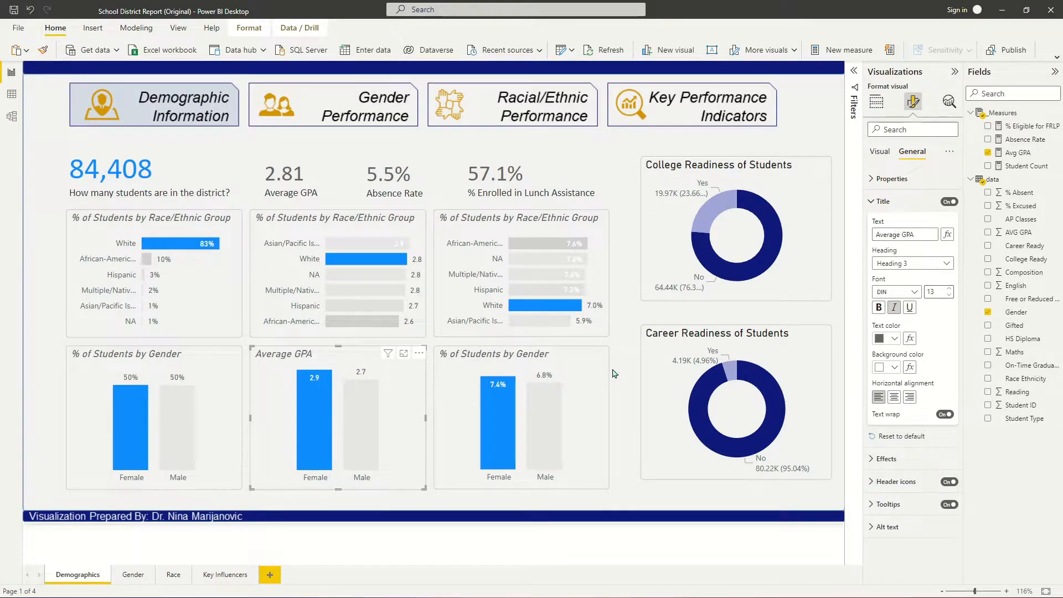
# Step: Title both the gender chart and the race/ethnic chart in the third column Absence Rate
pyautogui.click(521, 421)
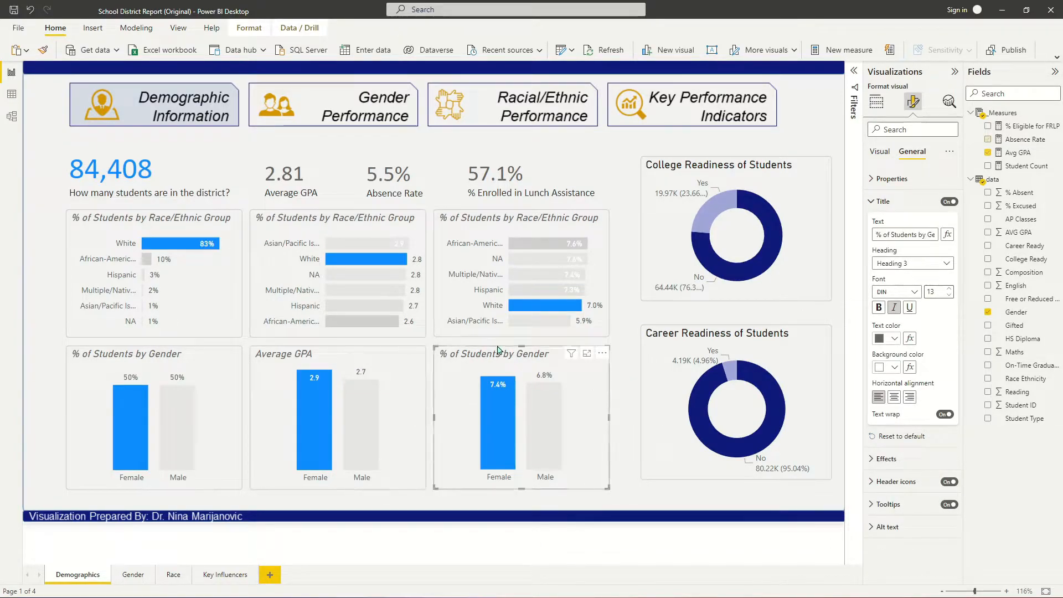
pyautogui.click(916, 232)
pyautogui.write('Absence Rate')
pyautogui.click(915, 233)
pyautogui.hotkey('ctrl', 'c')
pyautogui.click(519, 220)
pyautogui.click(896, 233)
pyautogui.hotkey('ctrl', 'v')
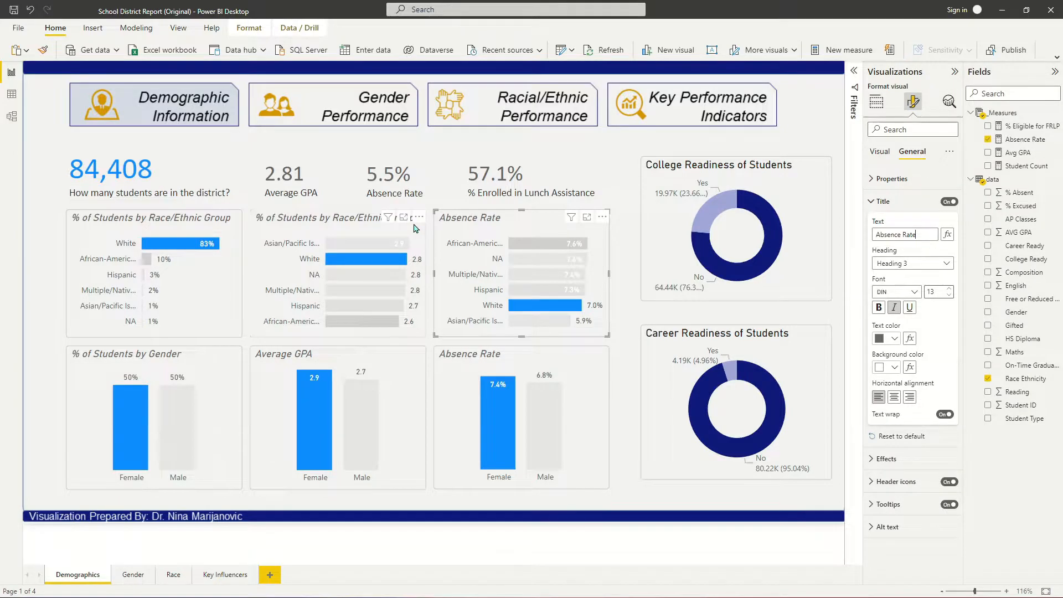
# Step: Change the title of the race/ethnic chart in the Avg GPA column to Average GPA
pyautogui.click(303, 228)
pyautogui.tripleClick(902, 234)
pyautogui.write('Average GPA')
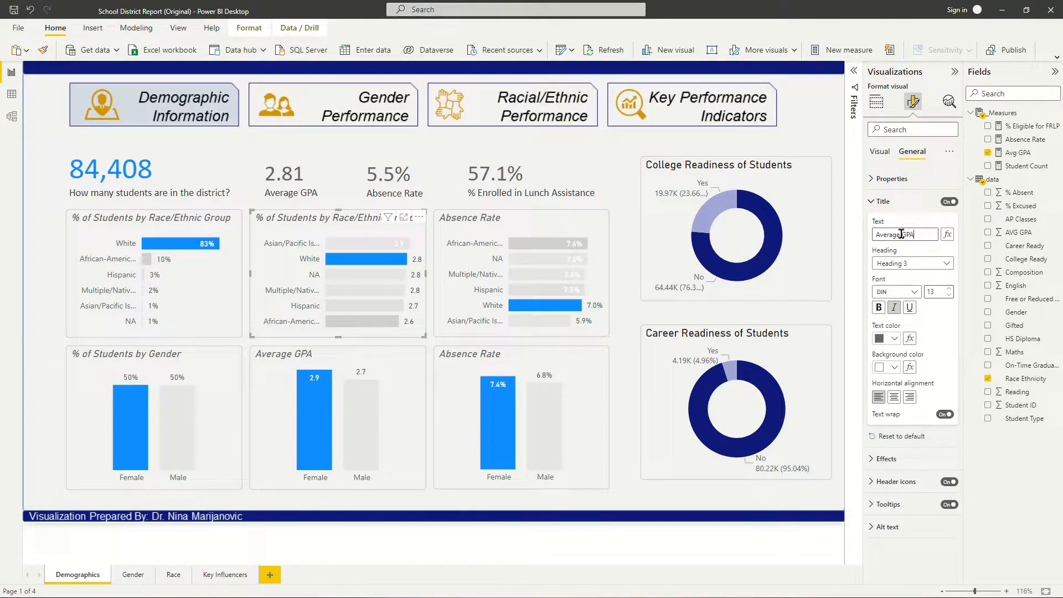
pyautogui.click(622, 239)
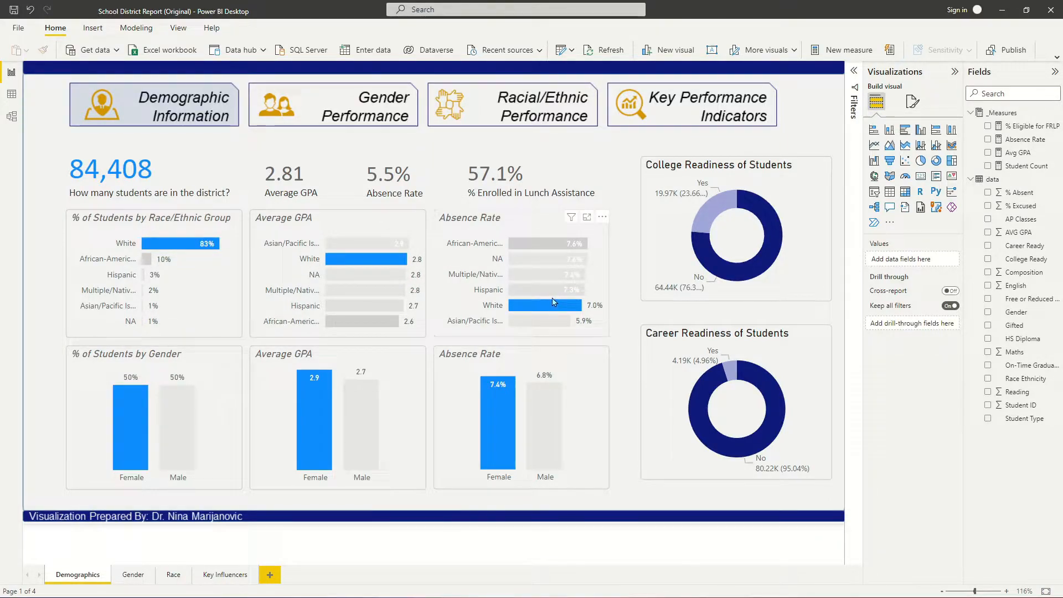
pyautogui.moveTo(50, 332); pyautogui.dragTo(650, 514)
pyautogui.click(46, 371)
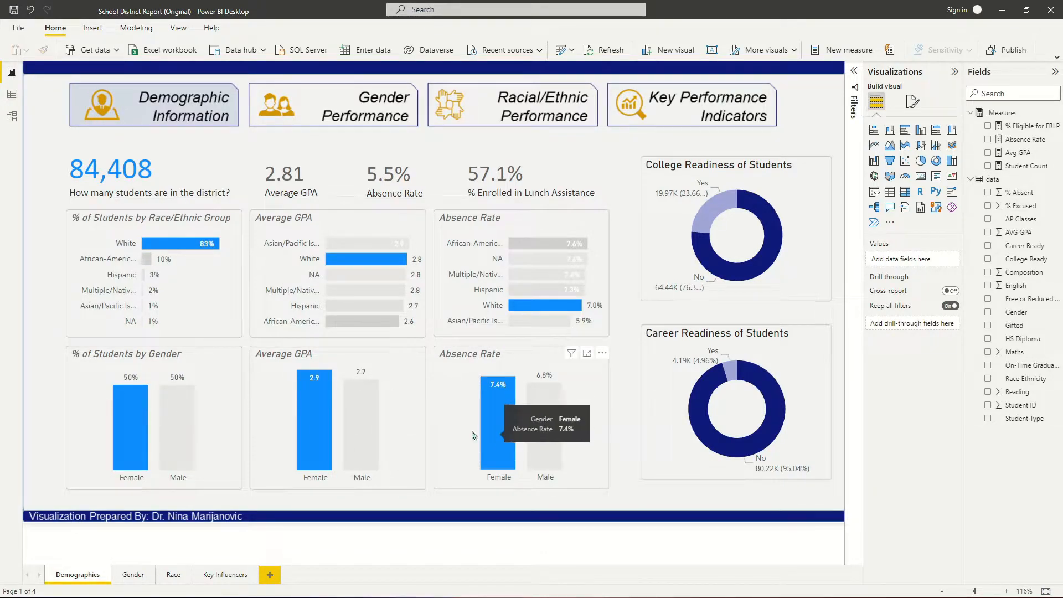
pyautogui.moveTo(48, 199); pyautogui.dragTo(642, 347)
pyautogui.moveTo(645, 340); pyautogui.dragTo(648, 347)
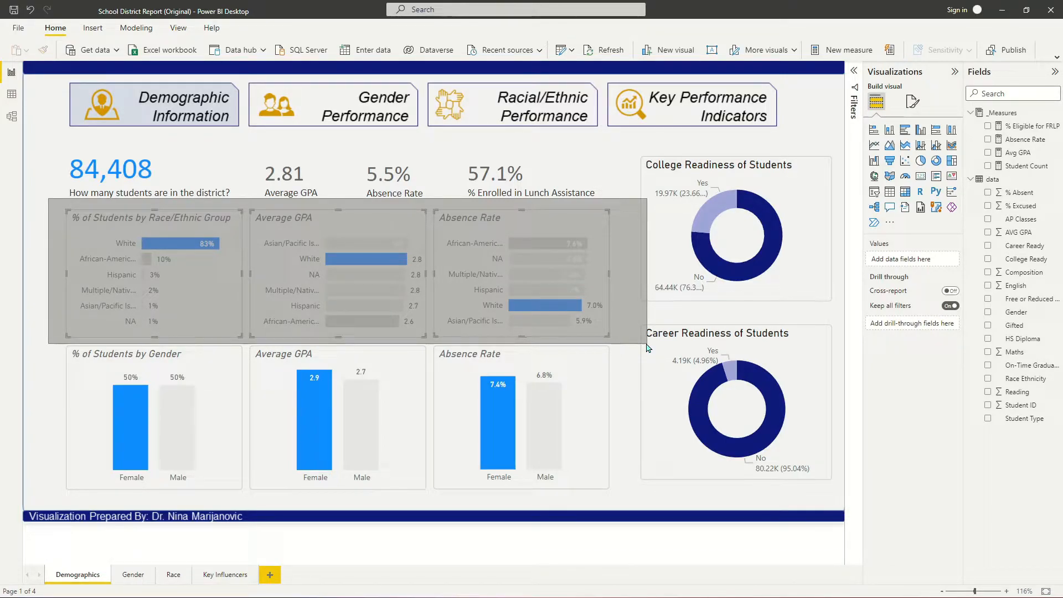
pyautogui.moveTo(648, 347); pyautogui.dragTo(650, 348)
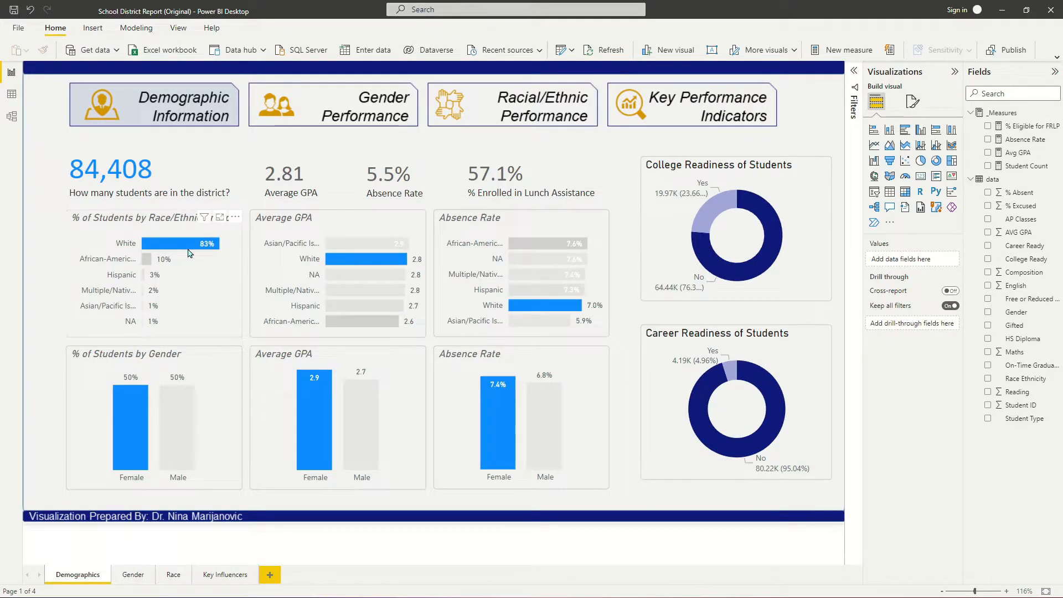
pyautogui.moveTo(187, 247)
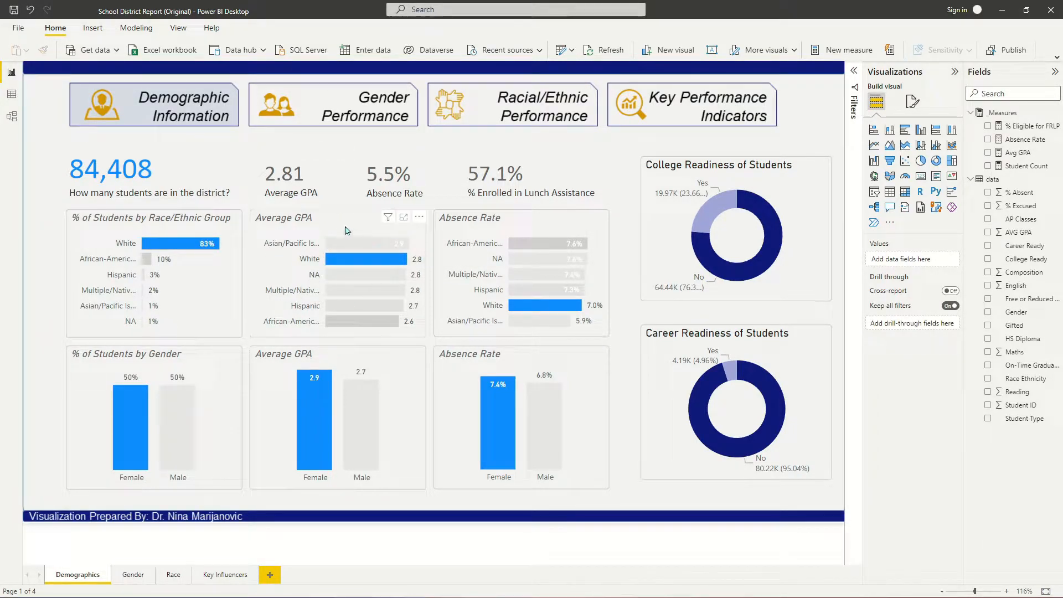
pyautogui.moveTo(394, 247)
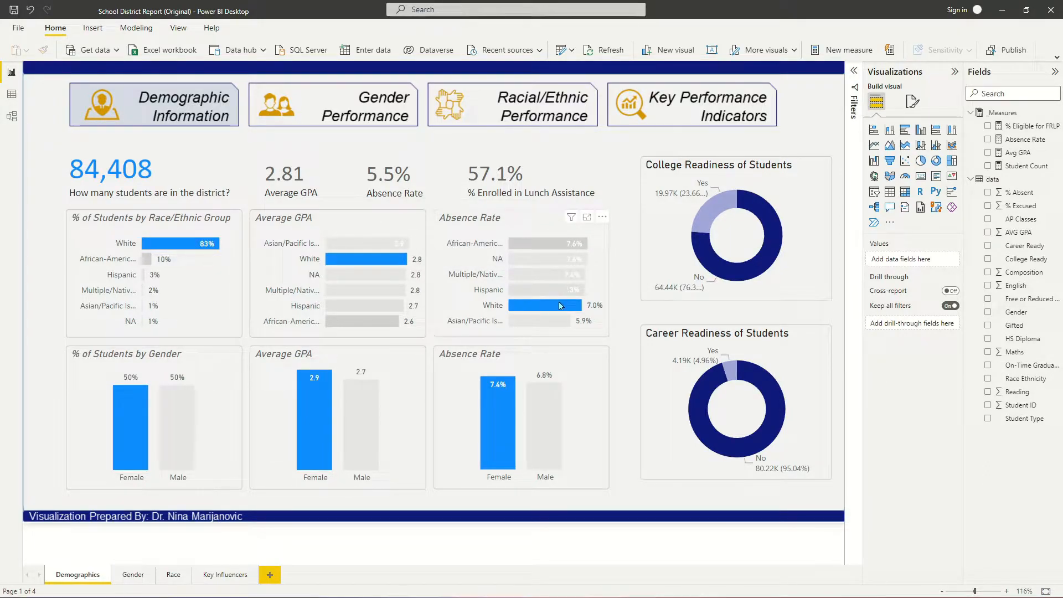
pyautogui.moveTo(573, 306)
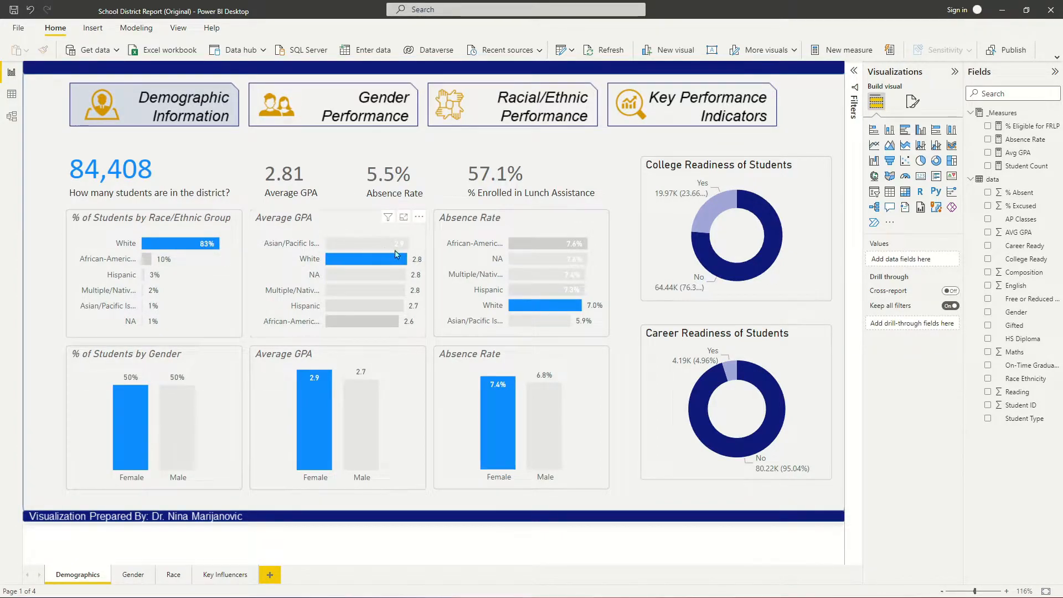
# Step: Select the College Readiness and Career Readiness donut charts together and shift them slightly closer to the bar chart grid
pyautogui.moveTo(544, 267)
pyautogui.click(675, 177)
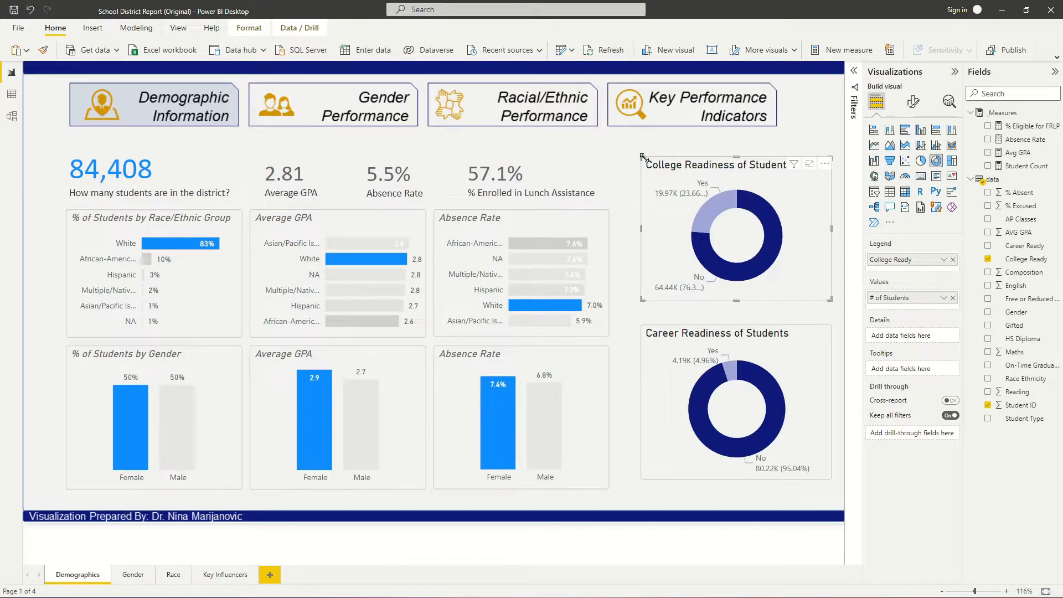
pyautogui.click(697, 329)
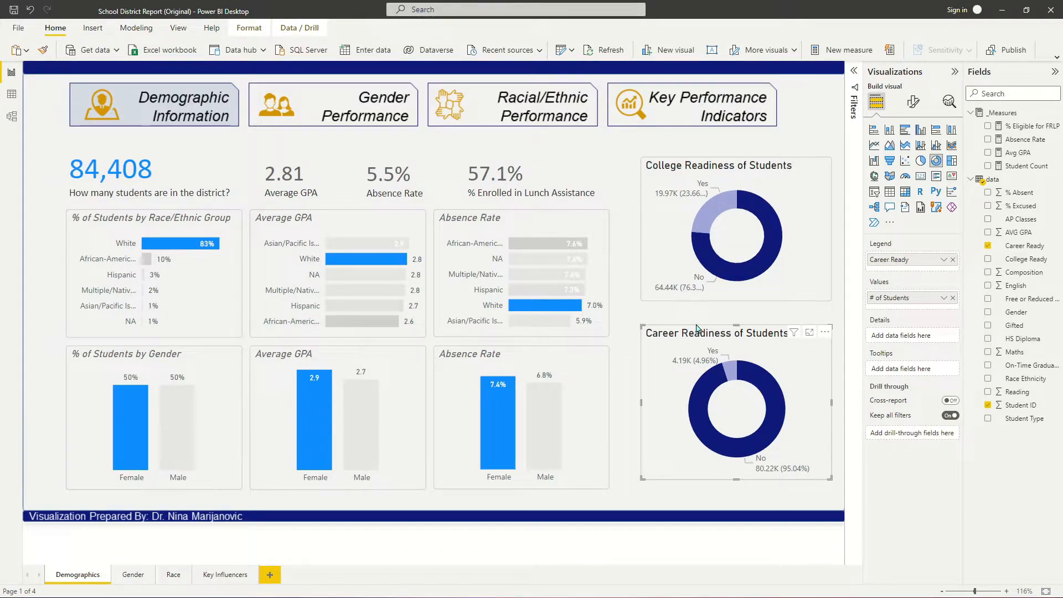
pyautogui.click(674, 173)
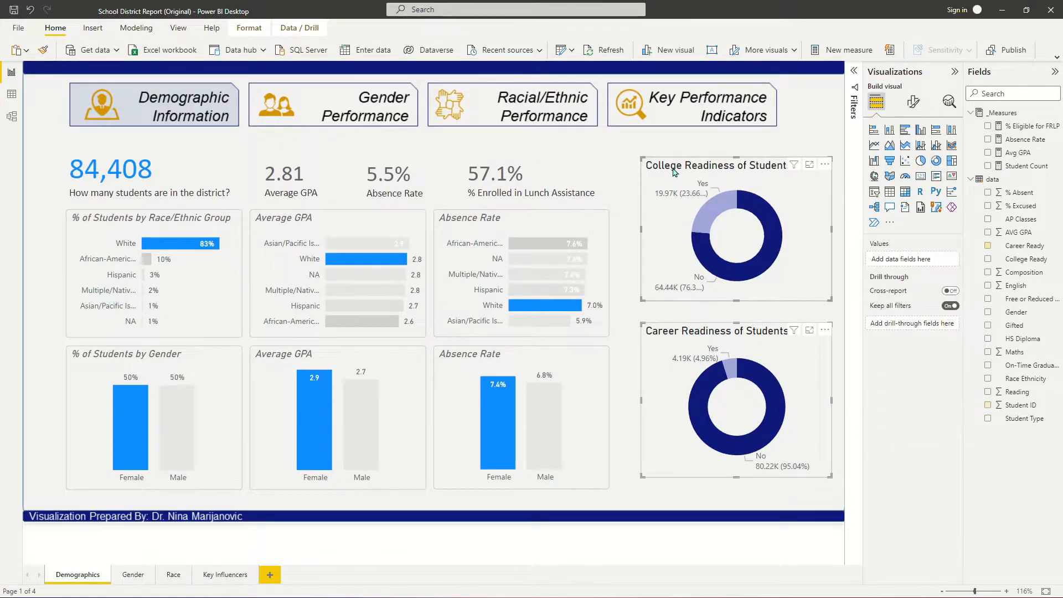
pyautogui.moveTo(679, 170); pyautogui.dragTo(675, 170)
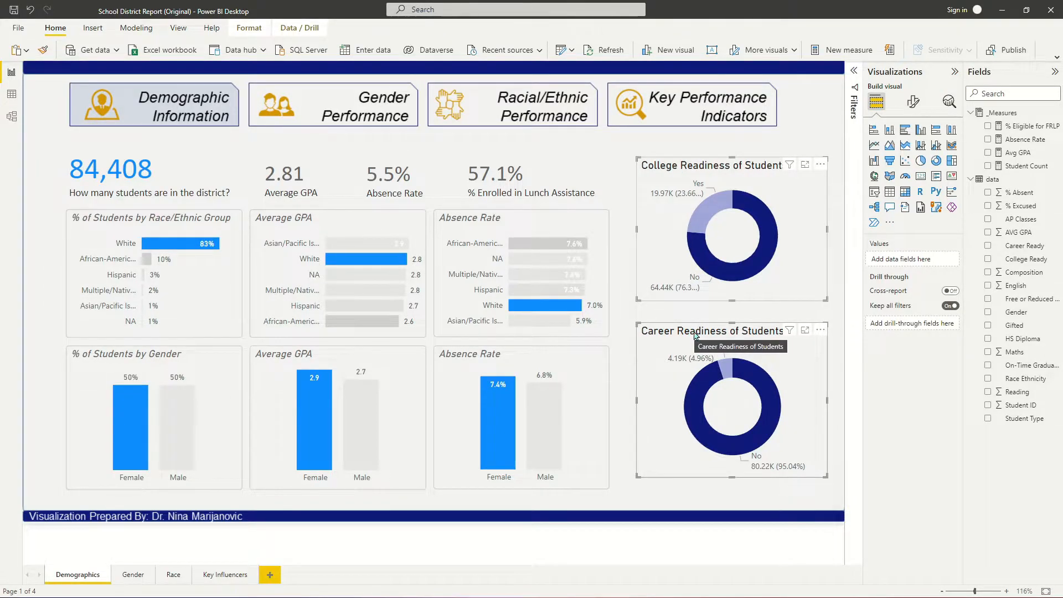
# Step: Thin the rings of both readiness donut charts by setting the slices' inner radius to 80 px
pyautogui.click(915, 101)
pyautogui.click(885, 201)
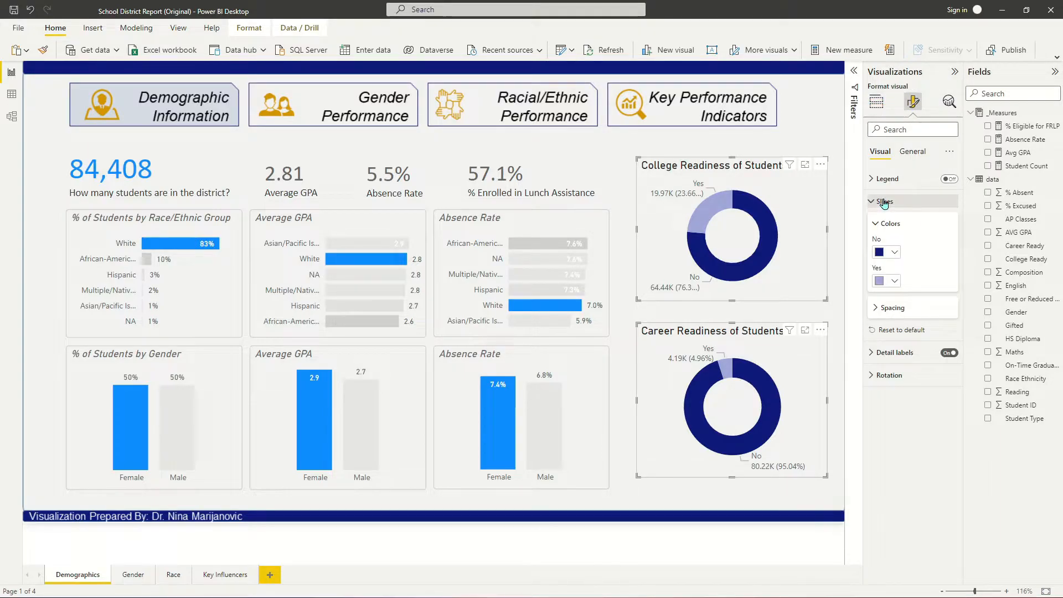
pyautogui.click(884, 201)
pyautogui.click(884, 201)
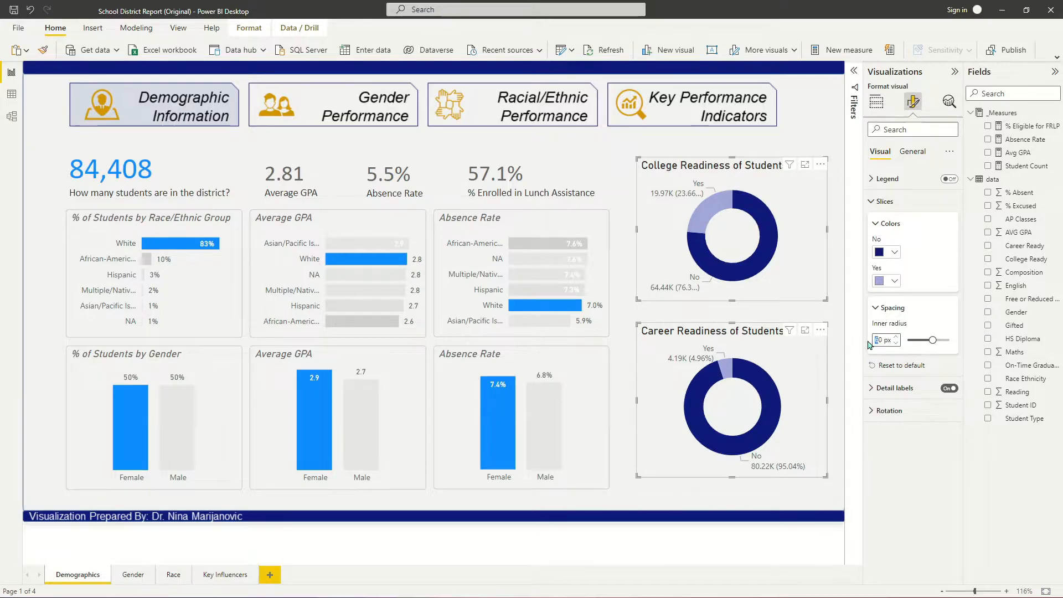
pyautogui.write('8')
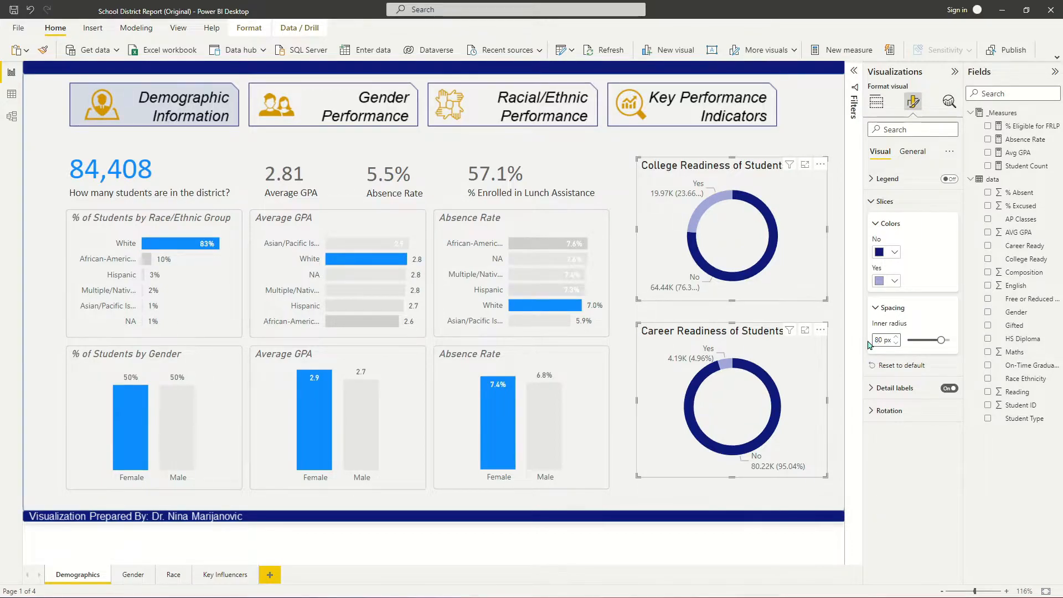
pyautogui.click(881, 201)
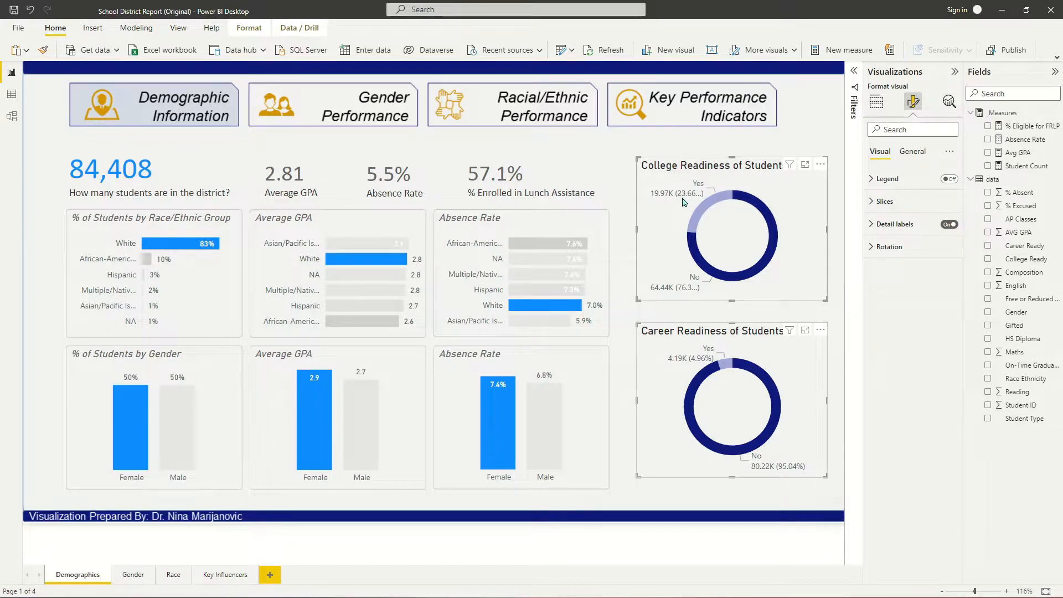
# Step: Make both donut charts' detail labels display category and percent of total, with 0 percentage decimal places
pyautogui.click(892, 224)
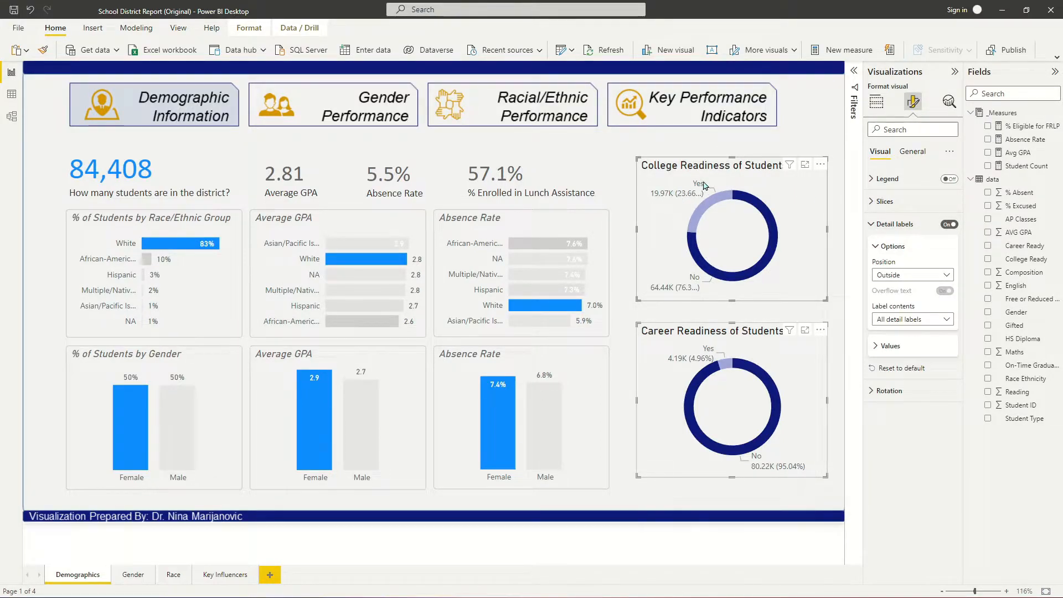
pyautogui.click(913, 320)
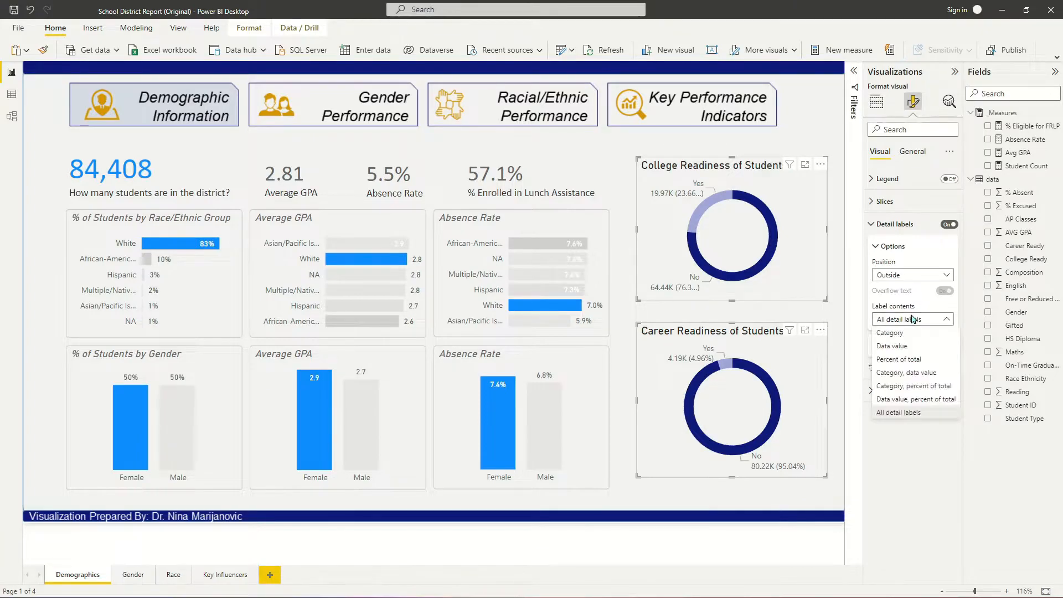
pyautogui.click(940, 387)
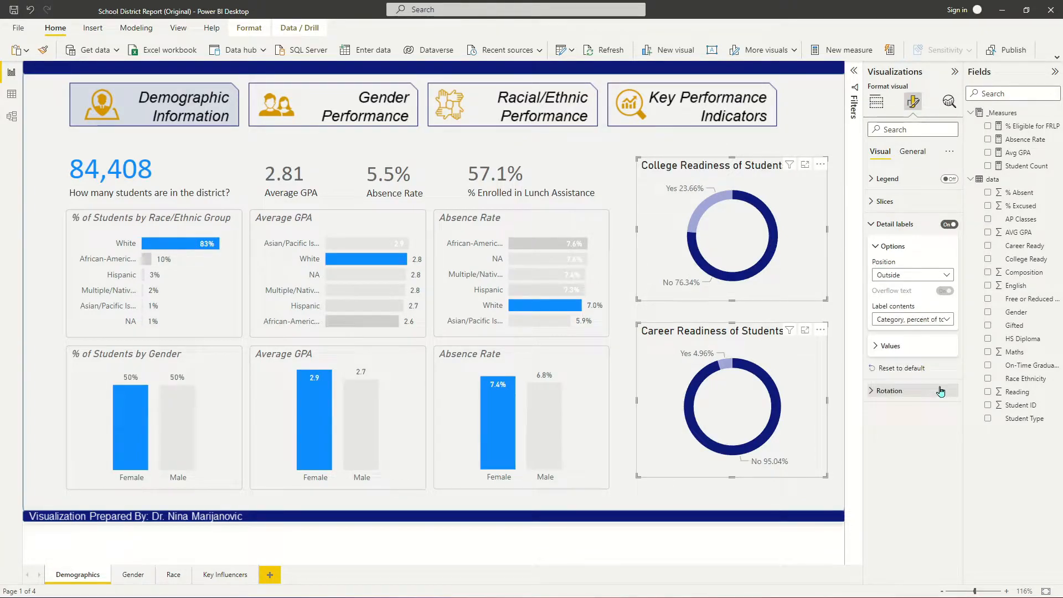
pyautogui.click(873, 348)
pyautogui.click(886, 508)
pyautogui.write('0')
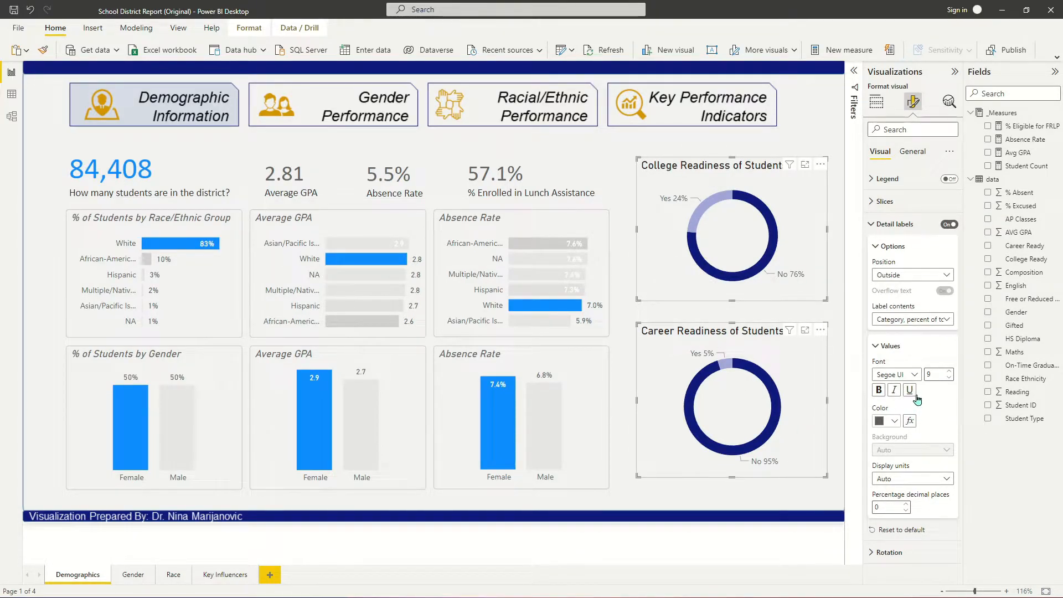
# Step: Set the detail labels of both donut charts to the DIN font at size 11
pyautogui.click(895, 376)
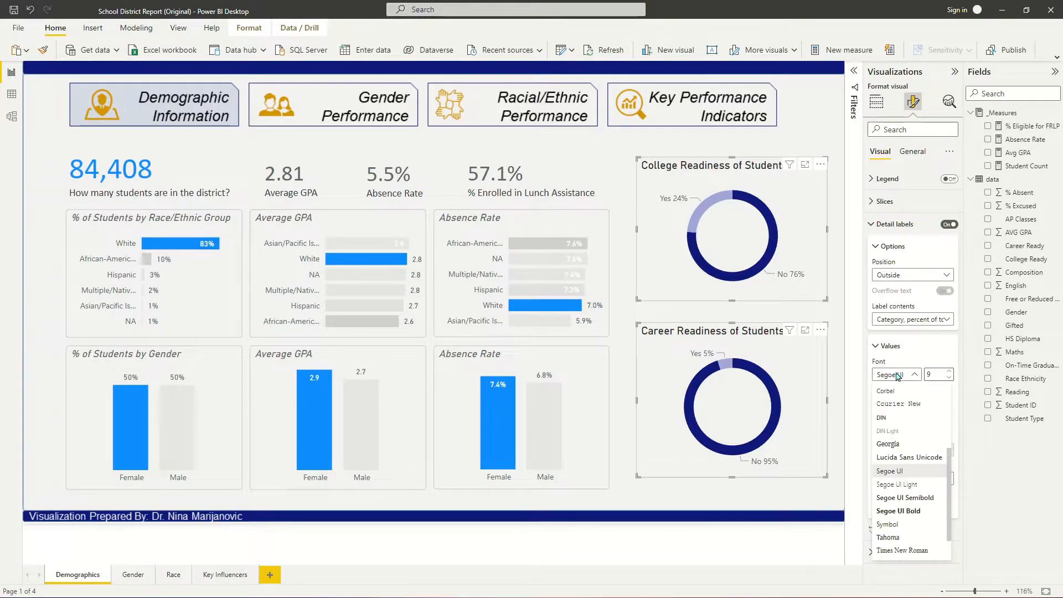
pyautogui.click(901, 419)
pyautogui.click(950, 372)
pyautogui.click(950, 372)
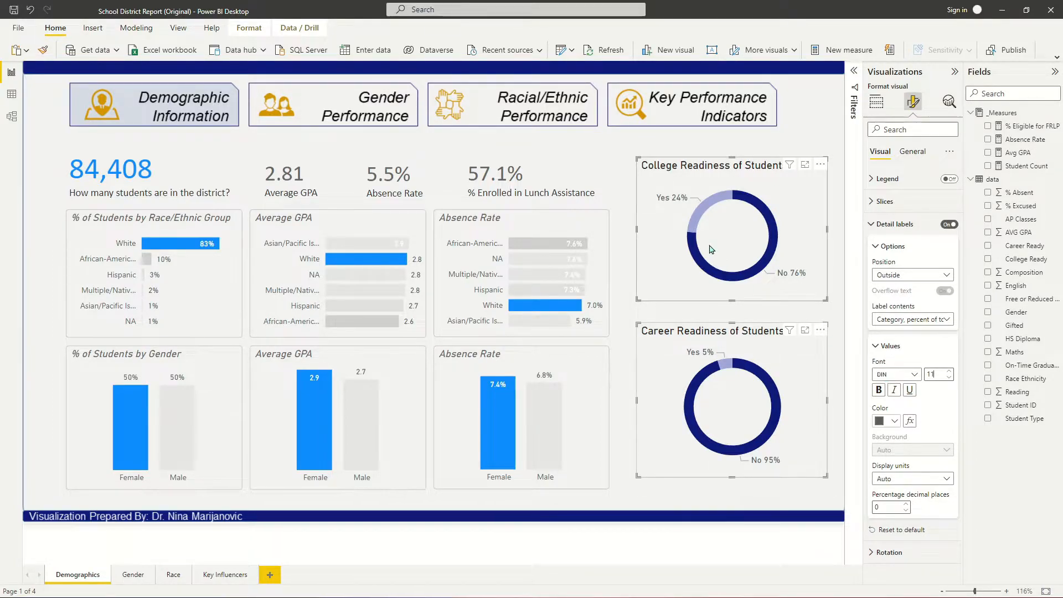
# Step: Recolor the College Readiness donut with purple for the Yes slice and medium gray for the No slice
pyautogui.click(714, 189)
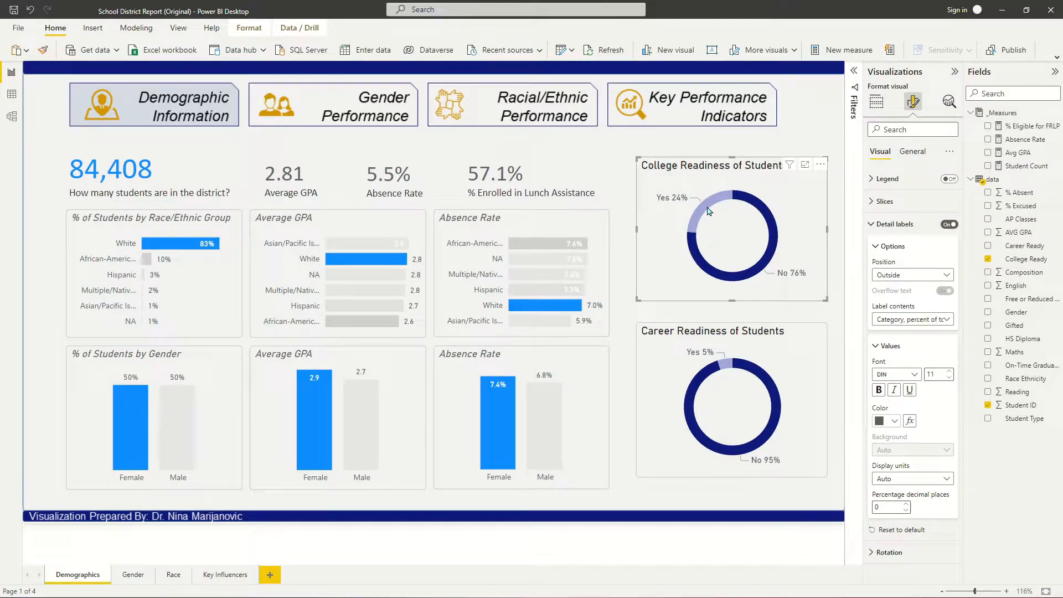
pyautogui.click(742, 333)
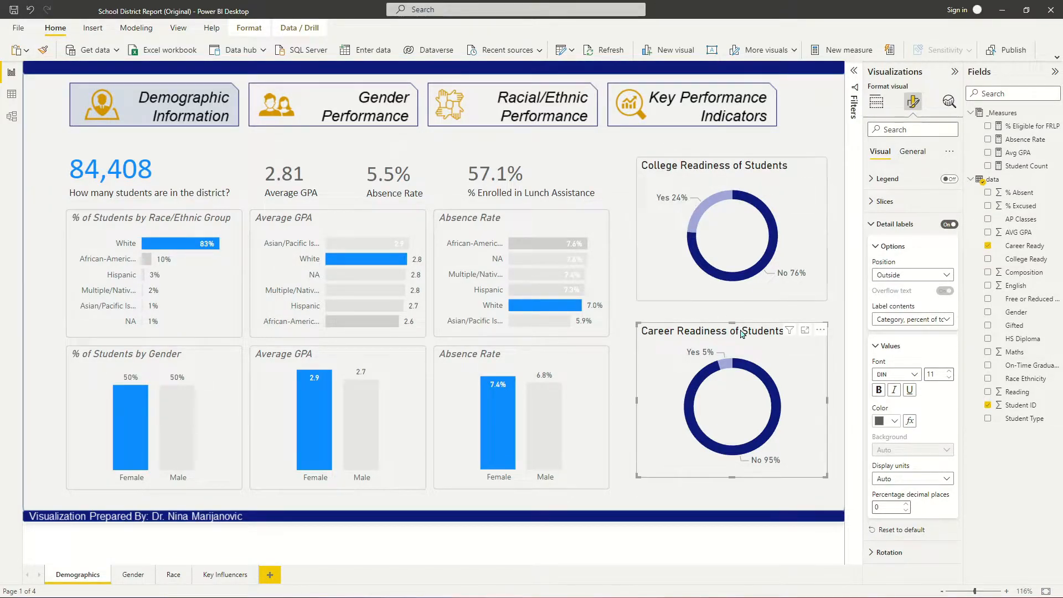
pyautogui.click(715, 188)
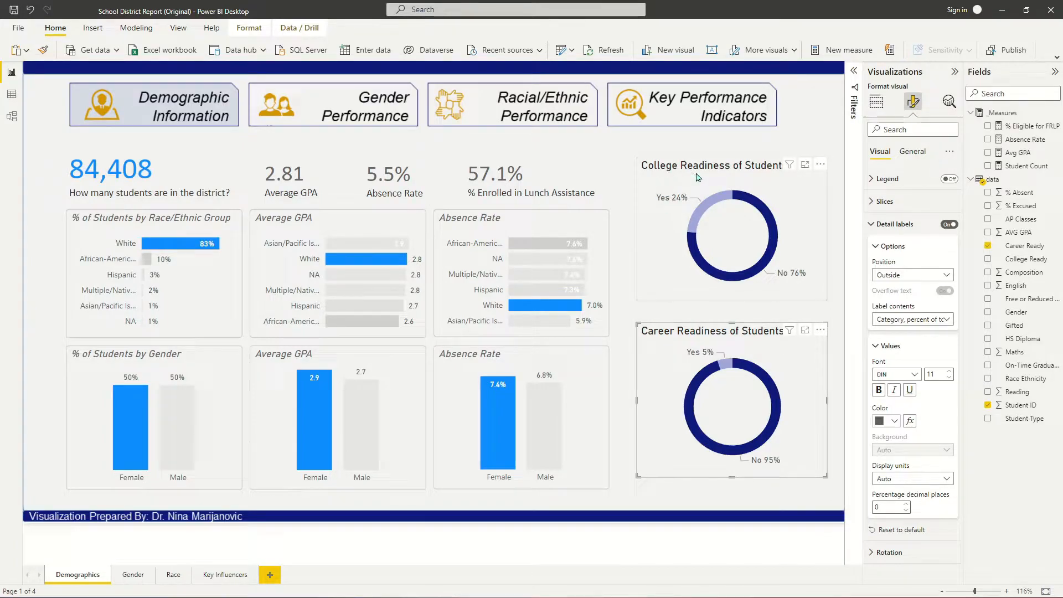
pyautogui.click(875, 224)
pyautogui.click(882, 202)
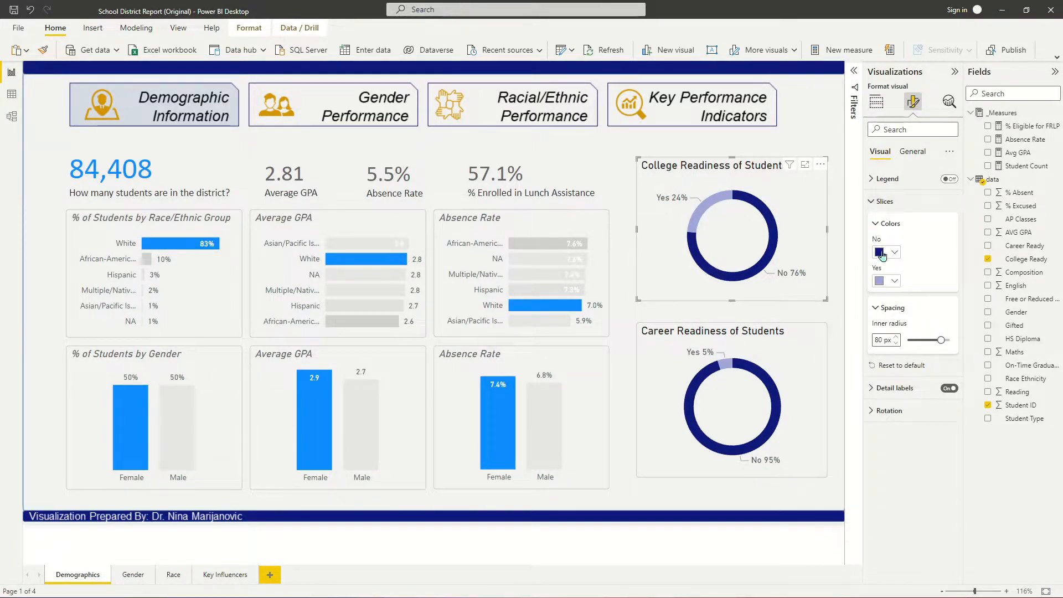
pyautogui.click(896, 283)
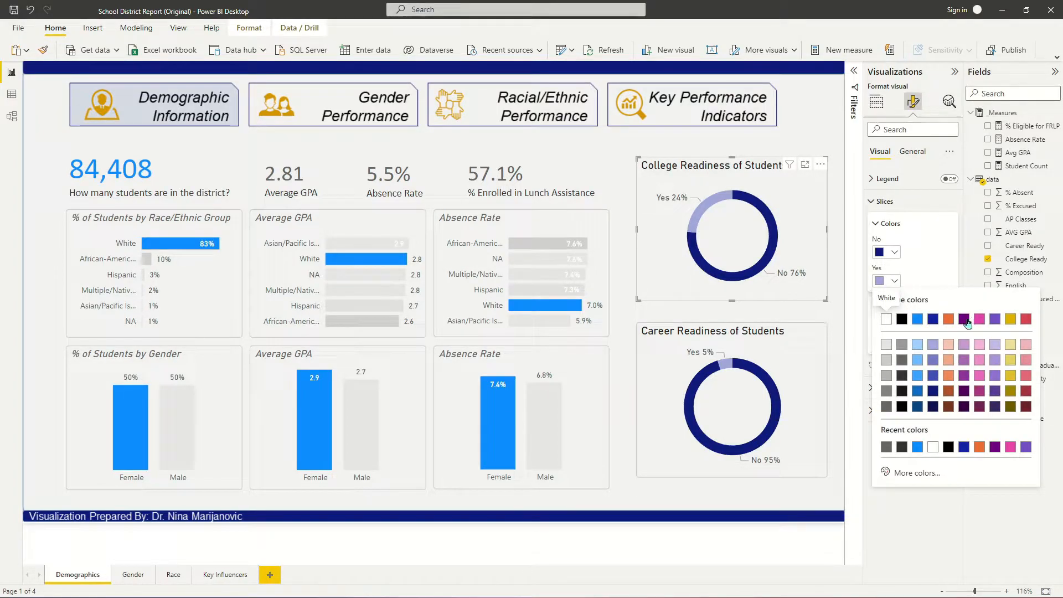
pyautogui.click(948, 308)
pyautogui.click(882, 258)
pyautogui.click(890, 348)
# Step: Recolor the Career Readiness donut with a purple Yes slice and a medium gray No slice
pyautogui.click(781, 324)
pyautogui.click(895, 280)
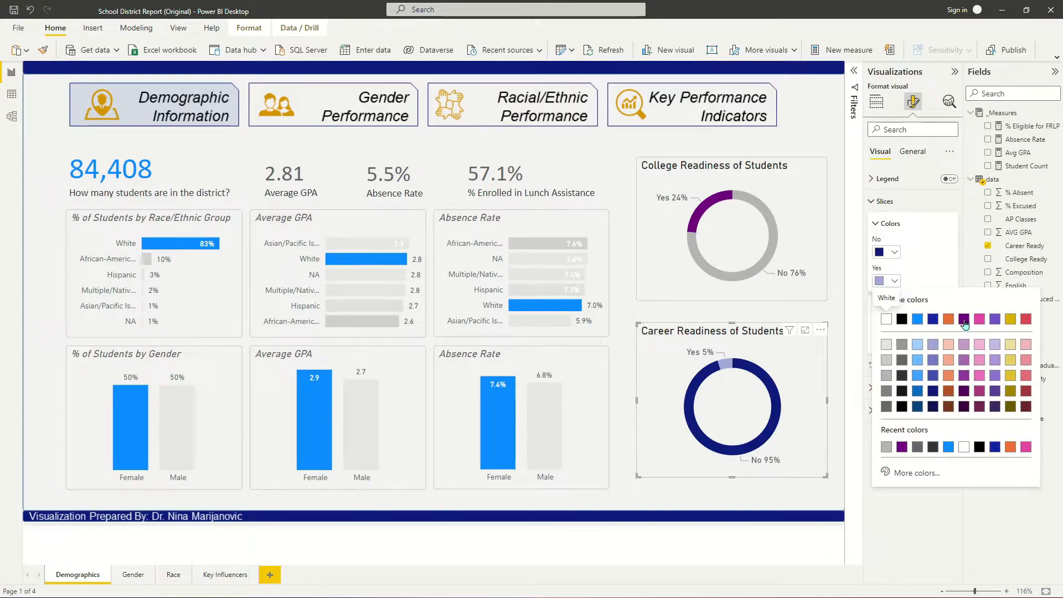
pyautogui.click(948, 308)
pyautogui.click(895, 259)
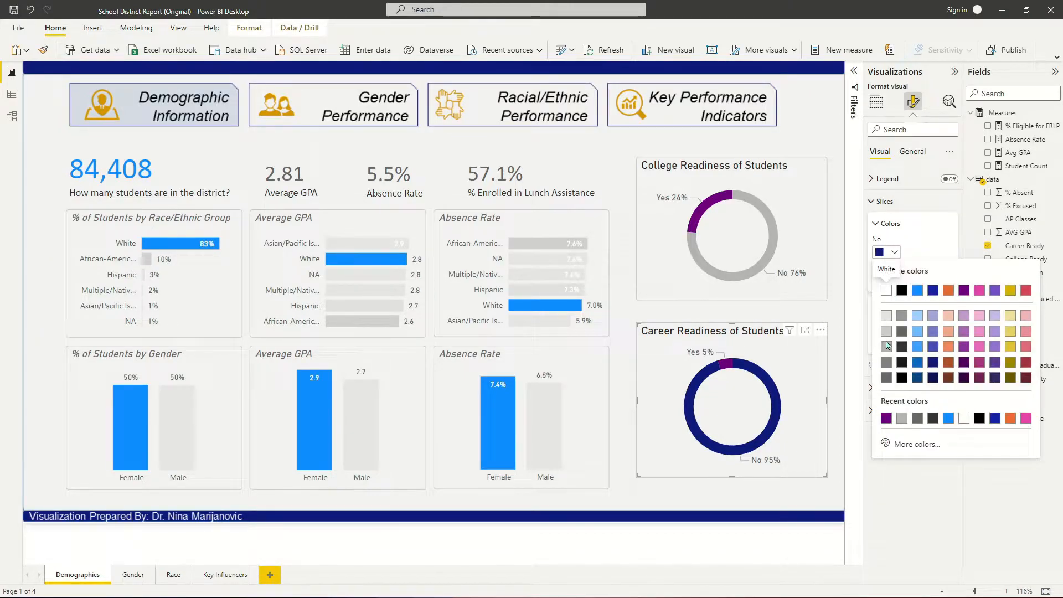
pyautogui.click(889, 348)
# Step: Retitle the College Readiness donut "What % of Students in this District Are Ready for College?"
pyautogui.click(713, 172)
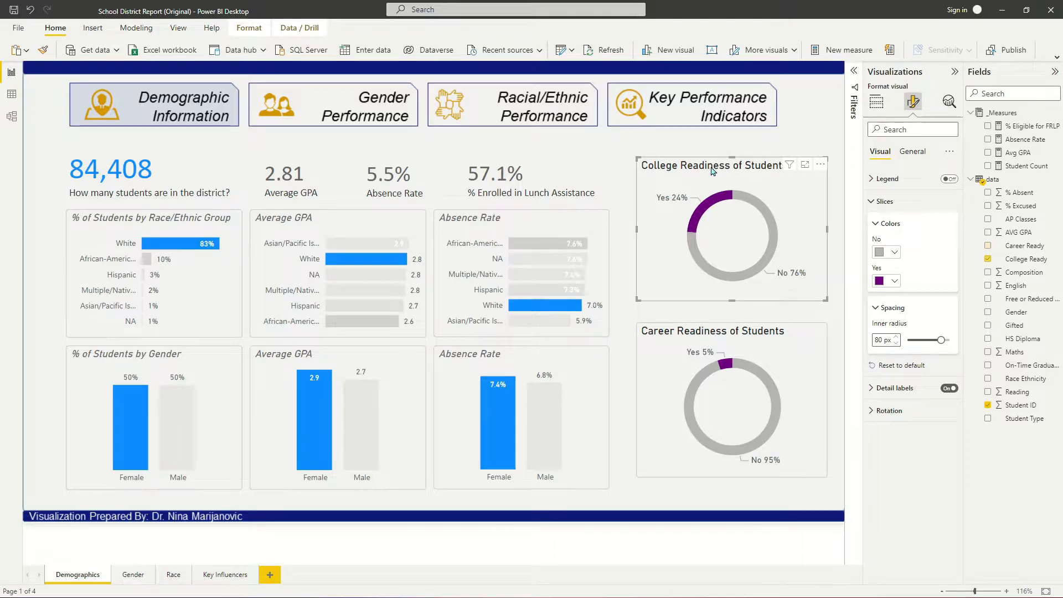
pyautogui.click(911, 151)
pyautogui.click(881, 201)
pyautogui.doubleClick(903, 234)
pyautogui.hotkey('ctrl', 'a')
pyautogui.write('What')
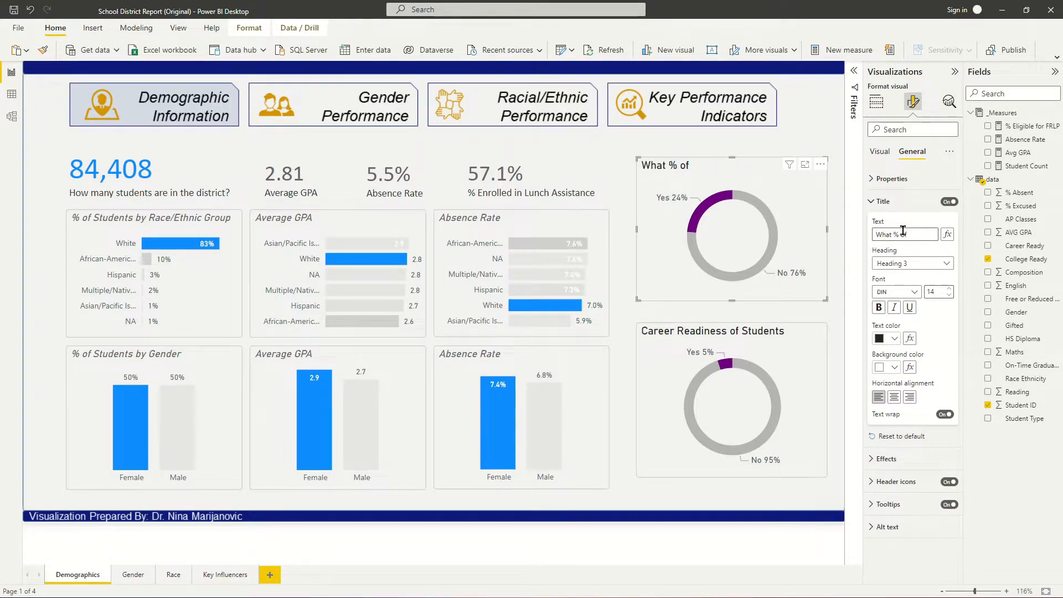
pyautogui.write(' % of Students in this District Are Ready for College?')
pyautogui.press('Return')
# Step: Reuse the college title on the Career Readiness donut, reworded to "What % of Students in this District Are Ready for a Career?"
pyautogui.hotkey('ctrl', 'c')
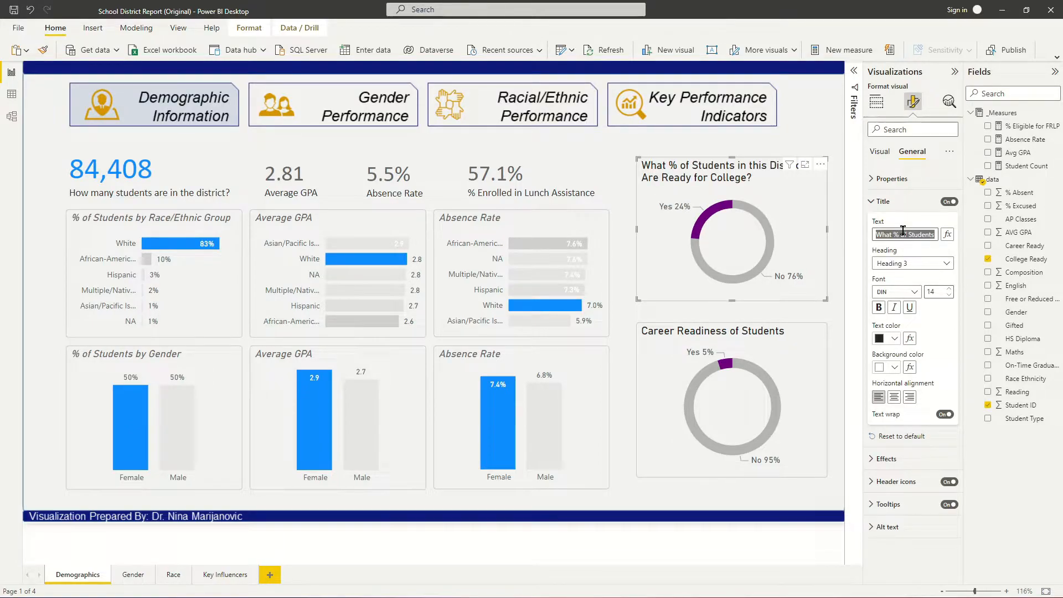
pyautogui.click(684, 335)
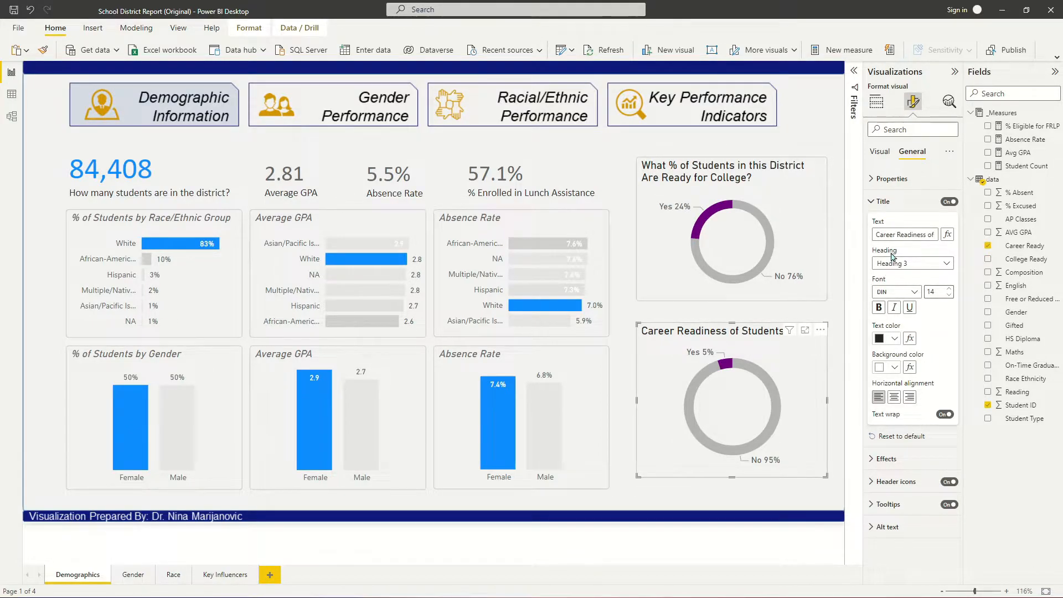
pyautogui.tripleClick(903, 229)
pyautogui.hotkey('ctrl', 'v')
pyautogui.doubleClick(918, 233)
pyautogui.write('a Career')
pyautogui.press('Return')
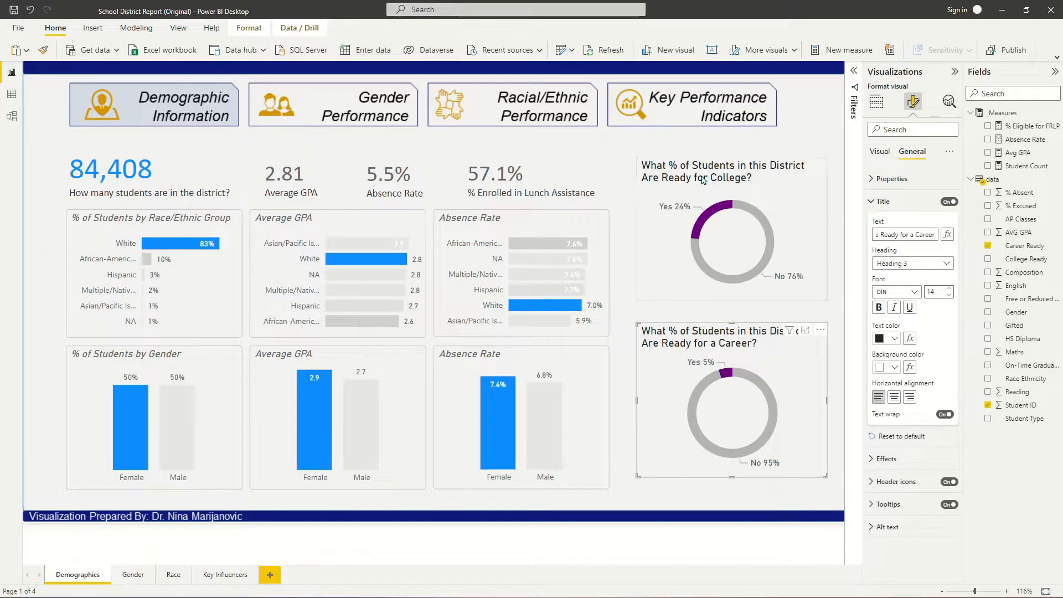
# Step: Format the titles of both donut charts as italic, size 13, in dark gray
pyautogui.keyDown('ctrl'); pyautogui.click(697, 171); pyautogui.keyUp('ctrl')
pyautogui.click(950, 295)
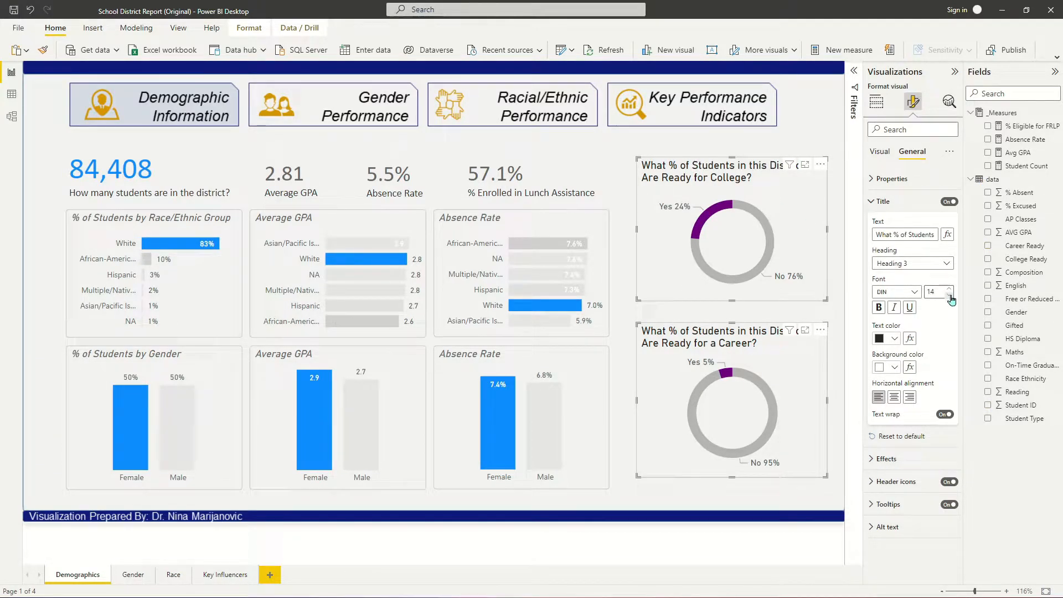
pyautogui.click(896, 308)
pyautogui.click(893, 339)
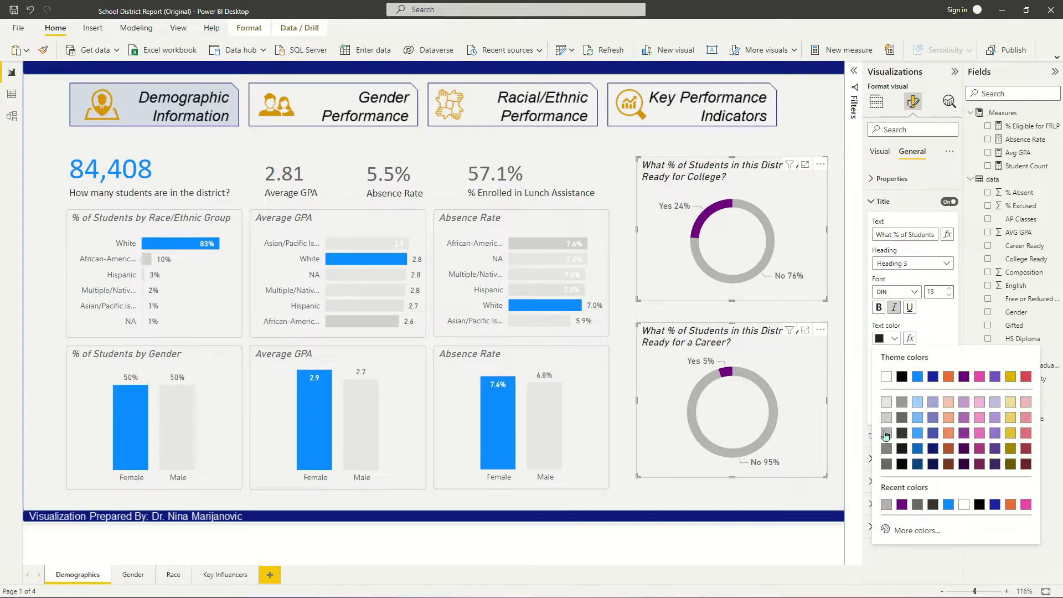
pyautogui.click(903, 402)
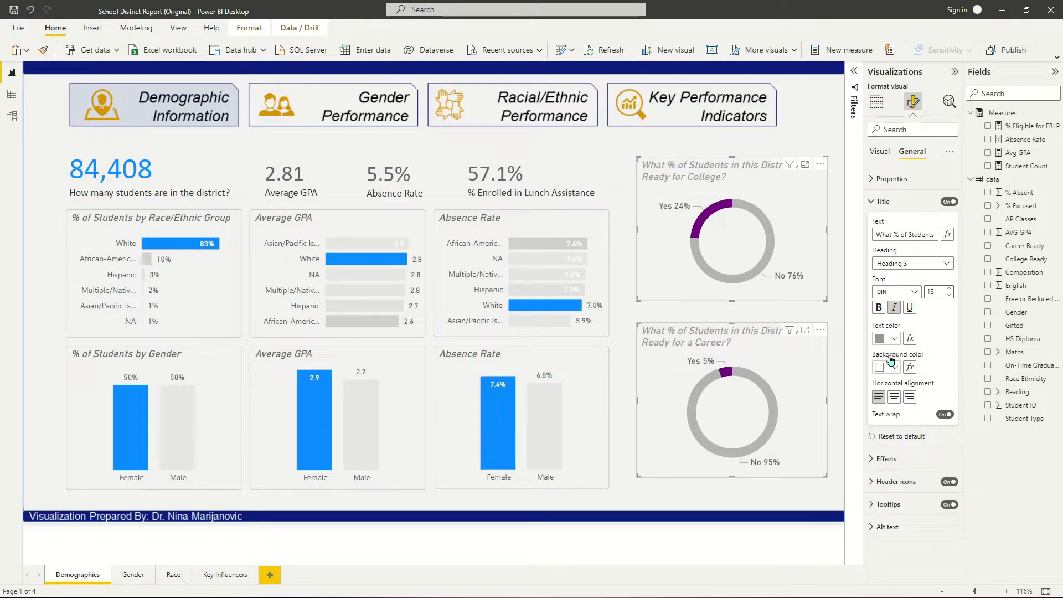
pyautogui.click(896, 340)
pyautogui.click(902, 416)
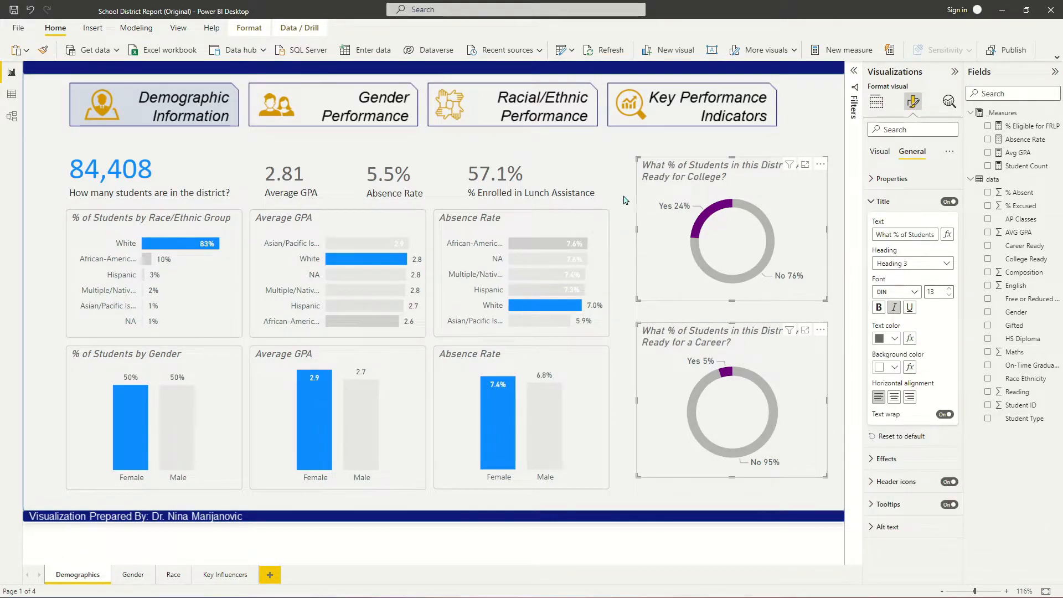
pyautogui.click(625, 202)
# Step: Open the report's Gender page
pyautogui.click(681, 165)
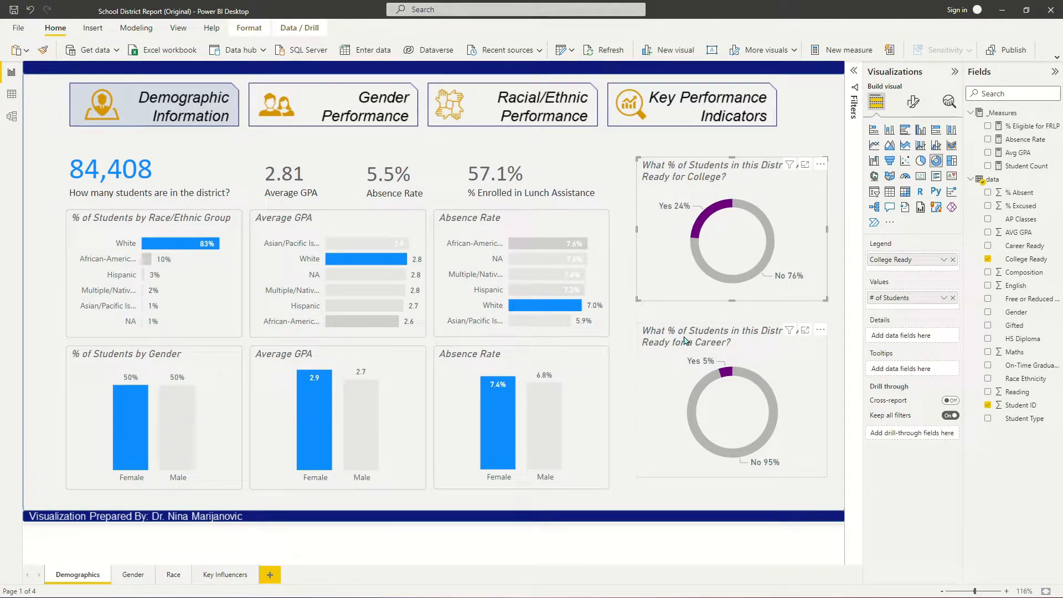
pyautogui.click(175, 180)
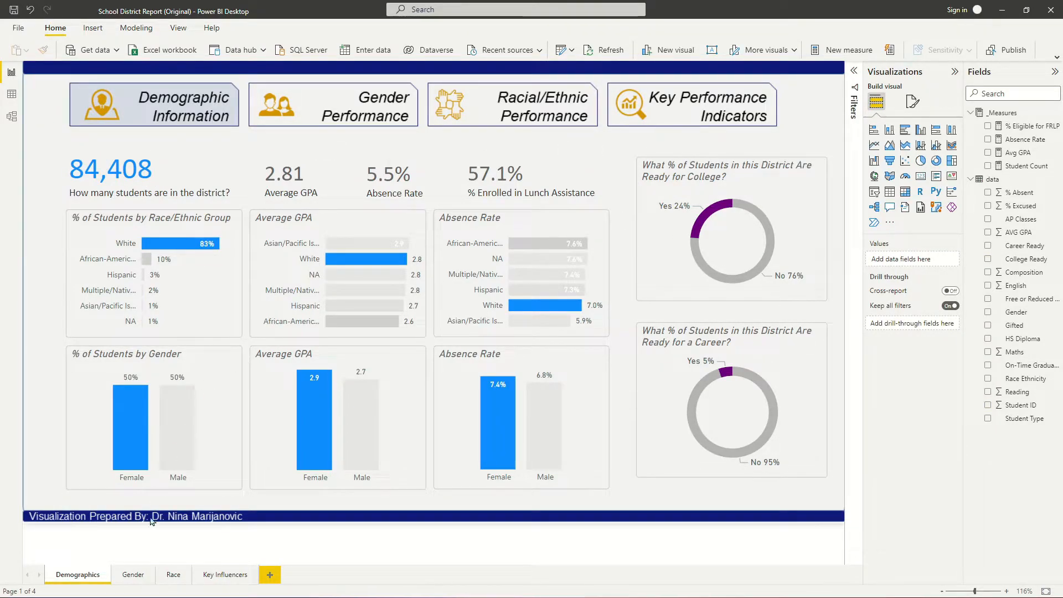
pyautogui.click(133, 576)
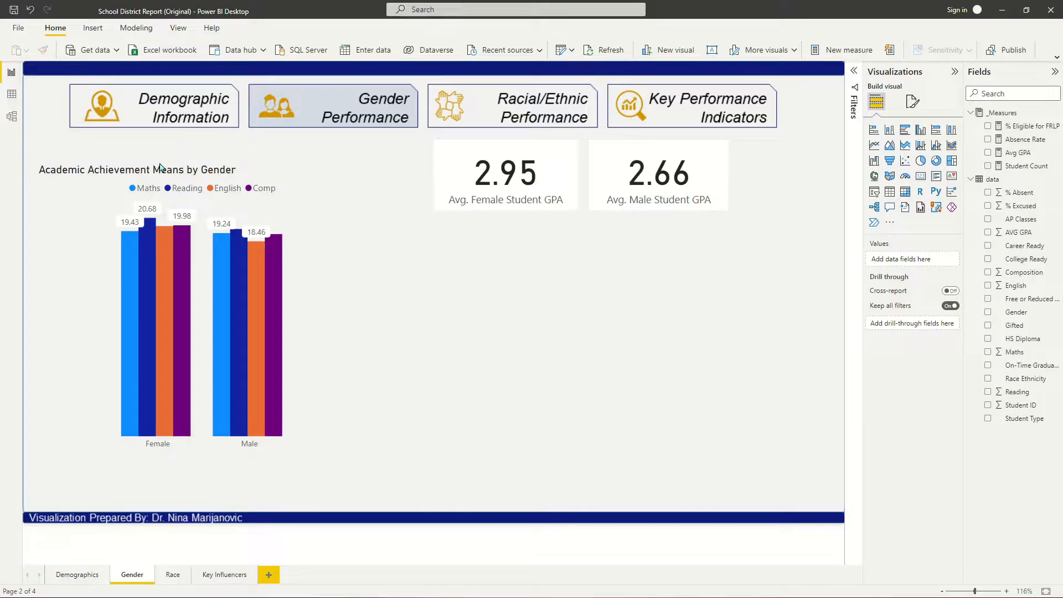
# Step: Shift the Academic Achievement Means by Gender chart slightly inward from the page's edge
pyautogui.moveTo(160, 168); pyautogui.dragTo(174, 163)
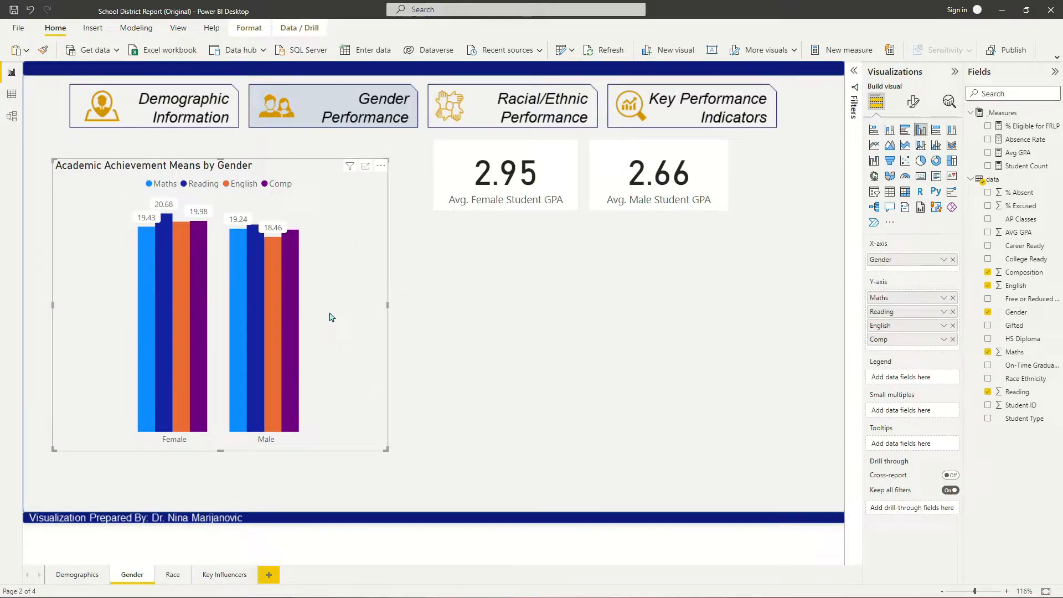
pyautogui.click(47, 183)
pyautogui.moveTo(35, 171); pyautogui.dragTo(407, 204)
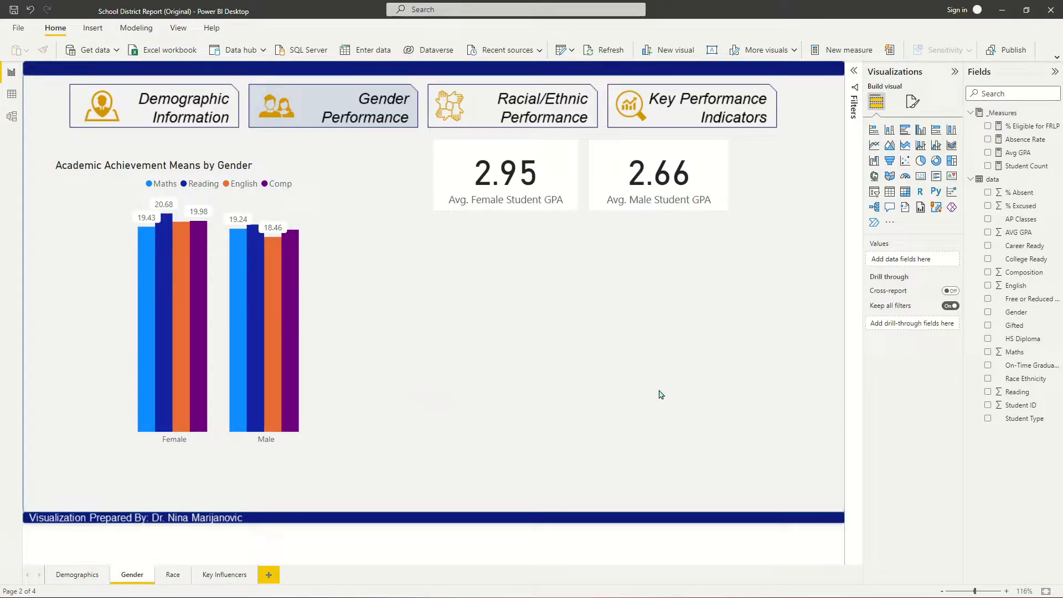
pyautogui.click(268, 168)
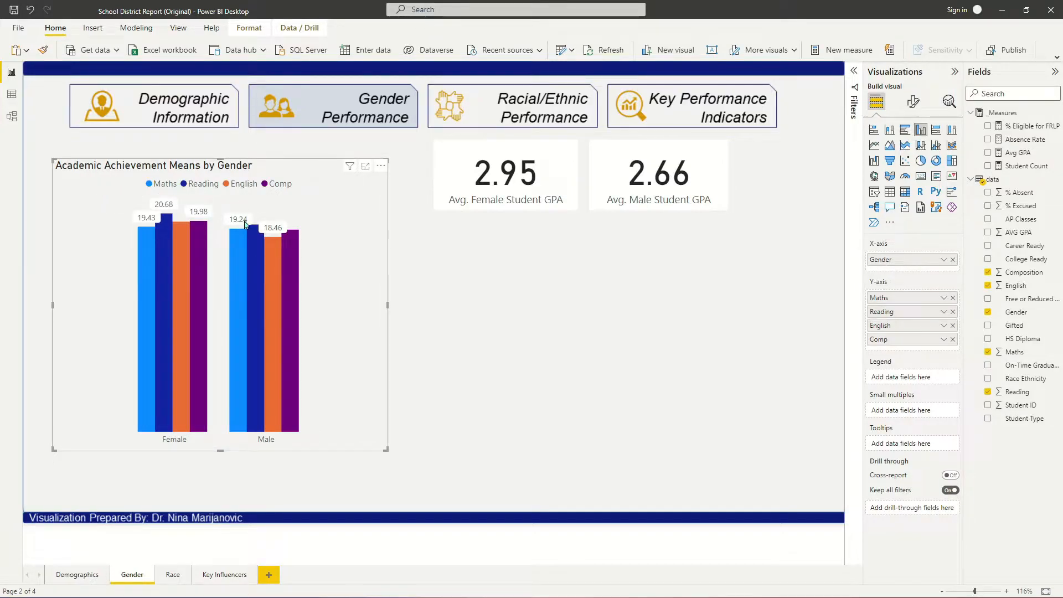
pyautogui.moveTo(45, 178); pyautogui.dragTo(50, 271)
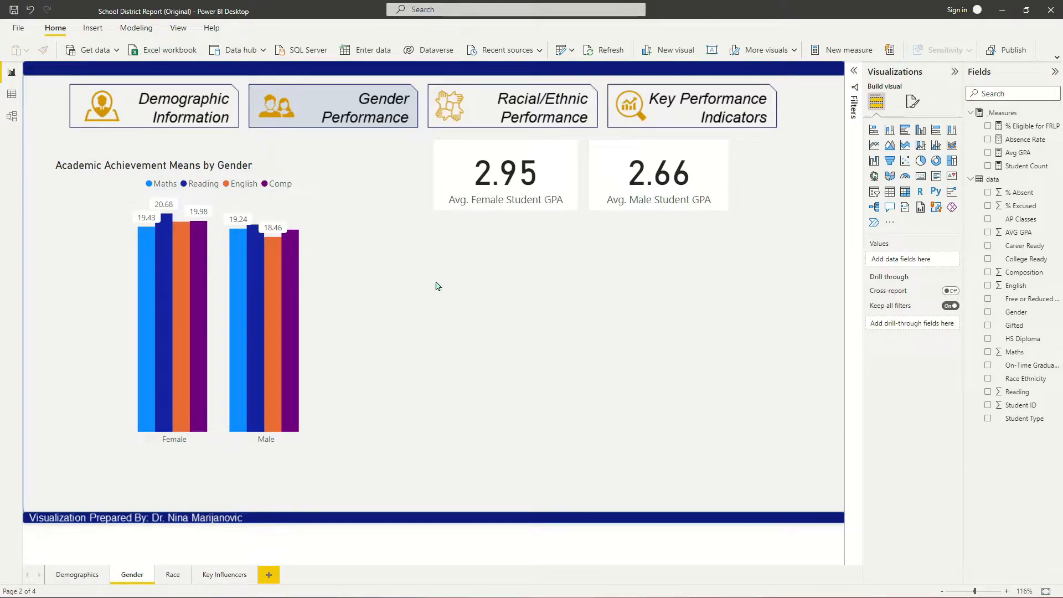
pyautogui.moveTo(205, 168); pyautogui.dragTo(224, 169)
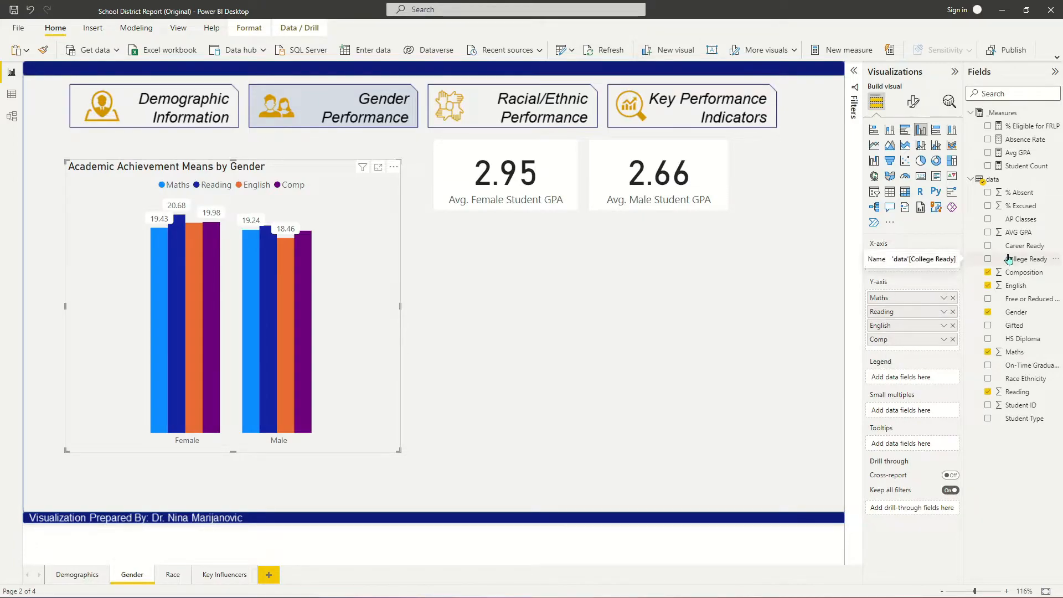
# Step: Open the Power Query Editor and create a reference query from the data query
pyautogui.click(562, 51)
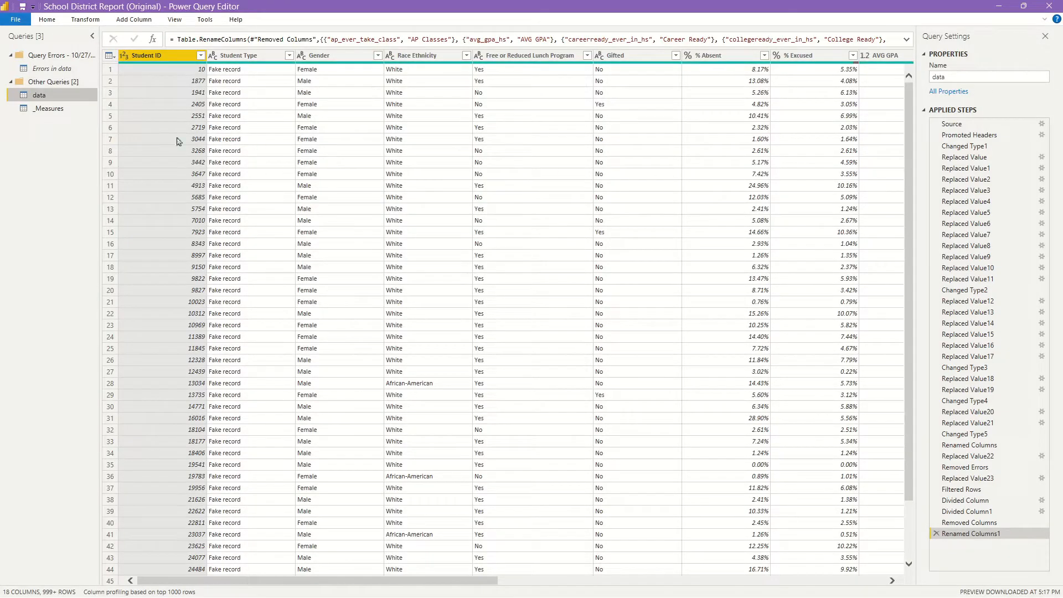
pyautogui.rightClick(51, 98)
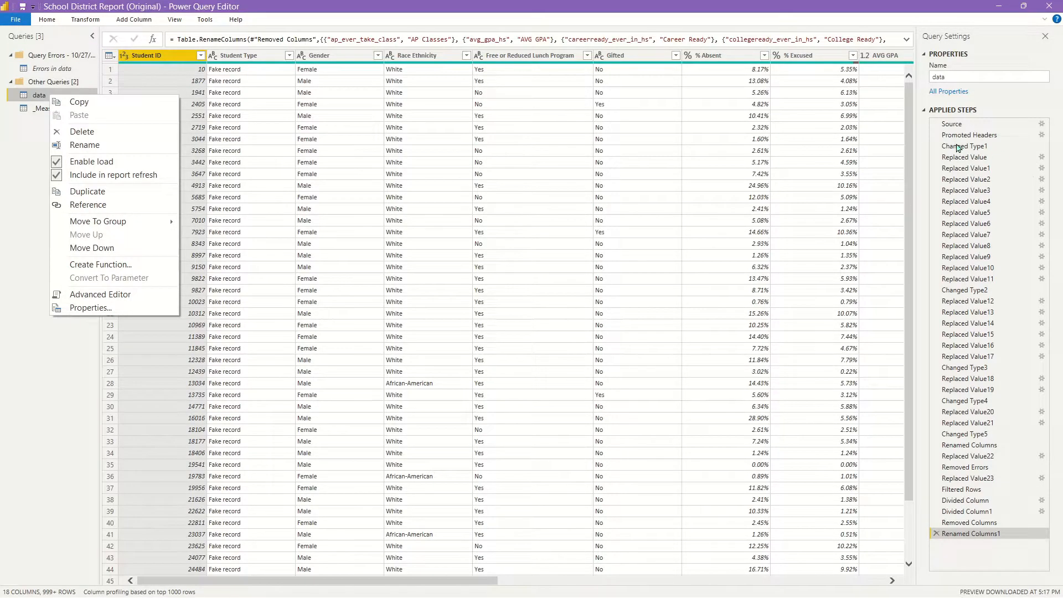
pyautogui.click(87, 205)
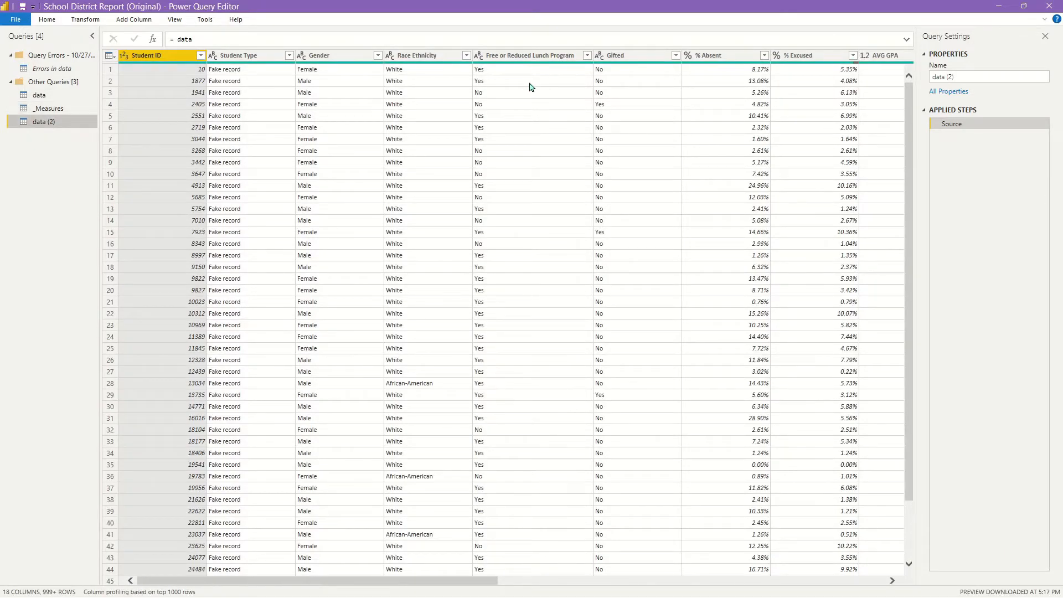
pyautogui.click(41, 95)
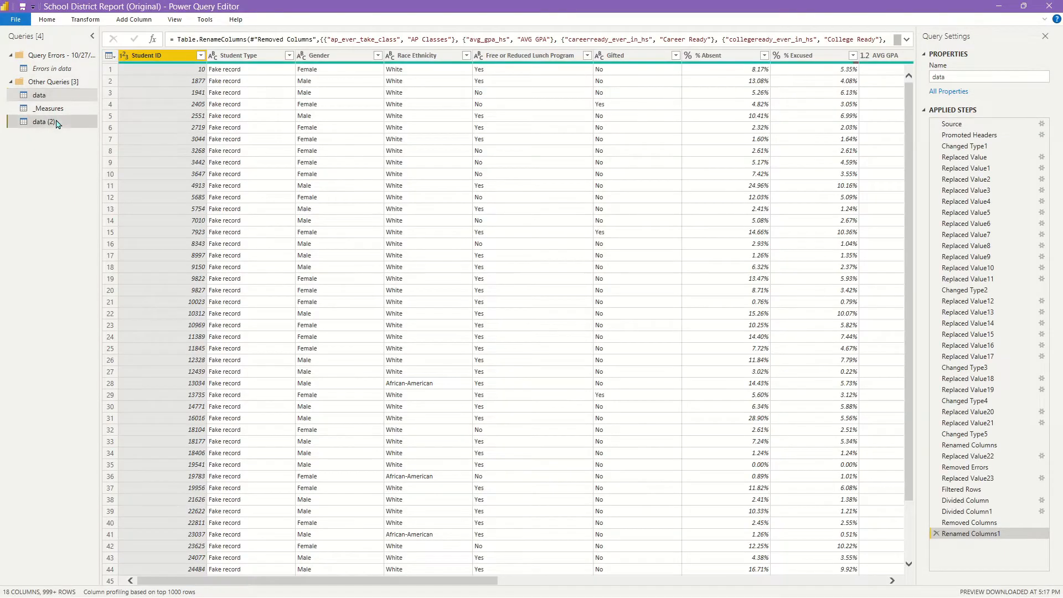
pyautogui.click(45, 122)
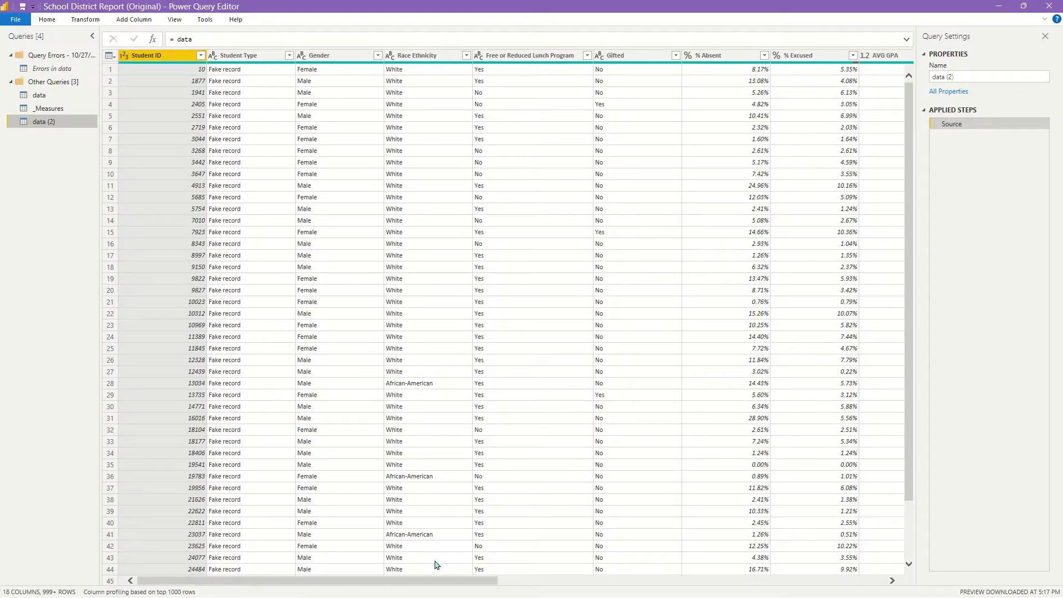
# Step: Try to keep only the Reading, Composition, Maths and English columns in the data (2) query
pyautogui.moveTo(446, 580); pyautogui.dragTo(784, 582)
pyautogui.click(247, 58)
pyautogui.click(344, 57)
pyautogui.click(422, 57)
pyautogui.keyDown('ctrl'); pyautogui.click(511, 57); pyautogui.keyUp('ctrl')
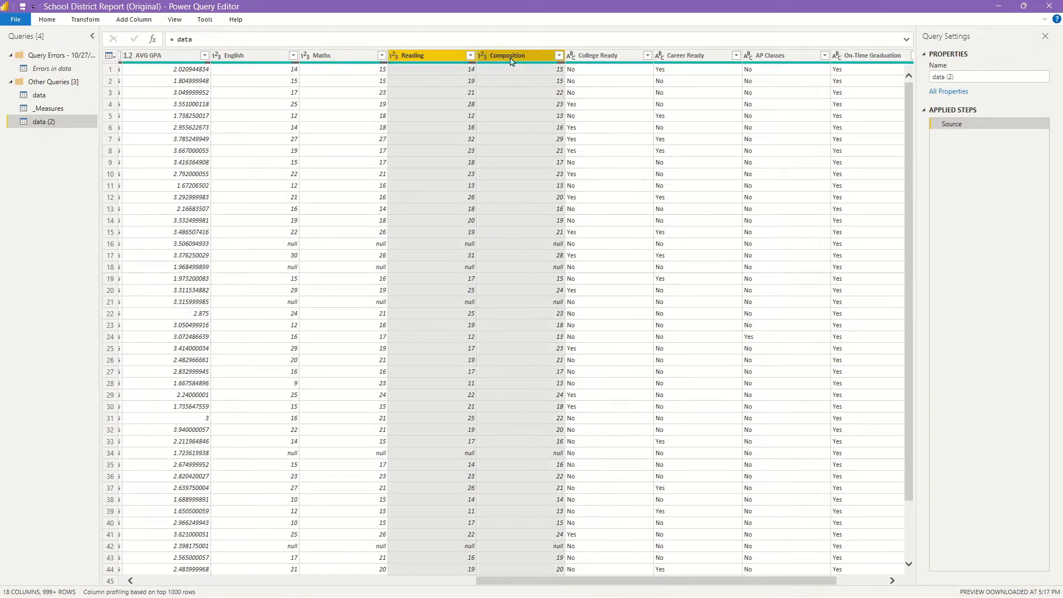
pyautogui.keyDown('ctrl'); pyautogui.click(344, 58); pyautogui.keyUp('ctrl')
pyautogui.keyDown('ctrl'); pyautogui.click(258, 56); pyautogui.keyUp('ctrl')
pyautogui.rightClick(258, 56)
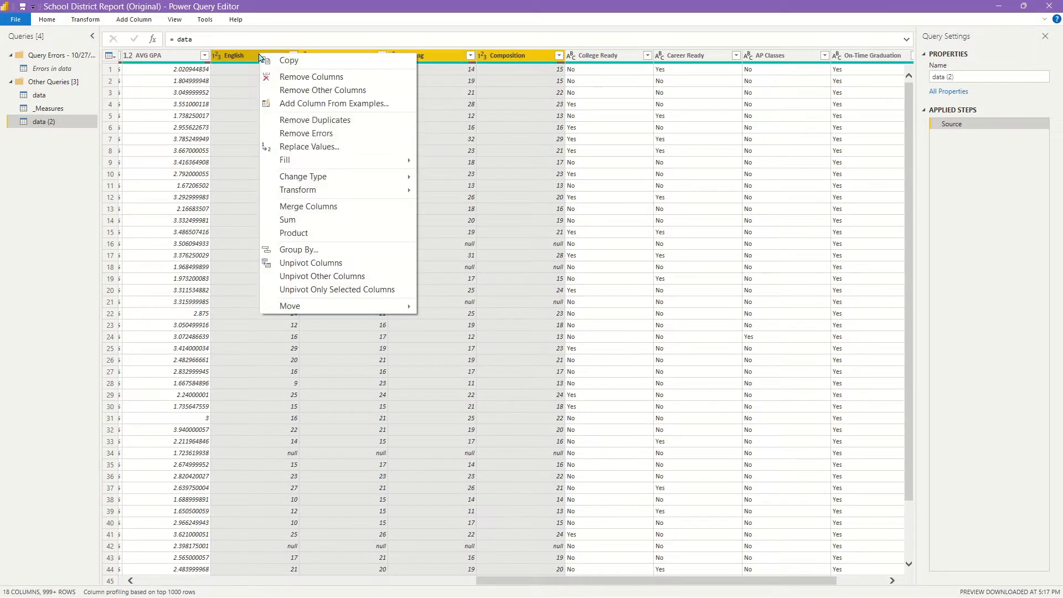
pyautogui.click(309, 89)
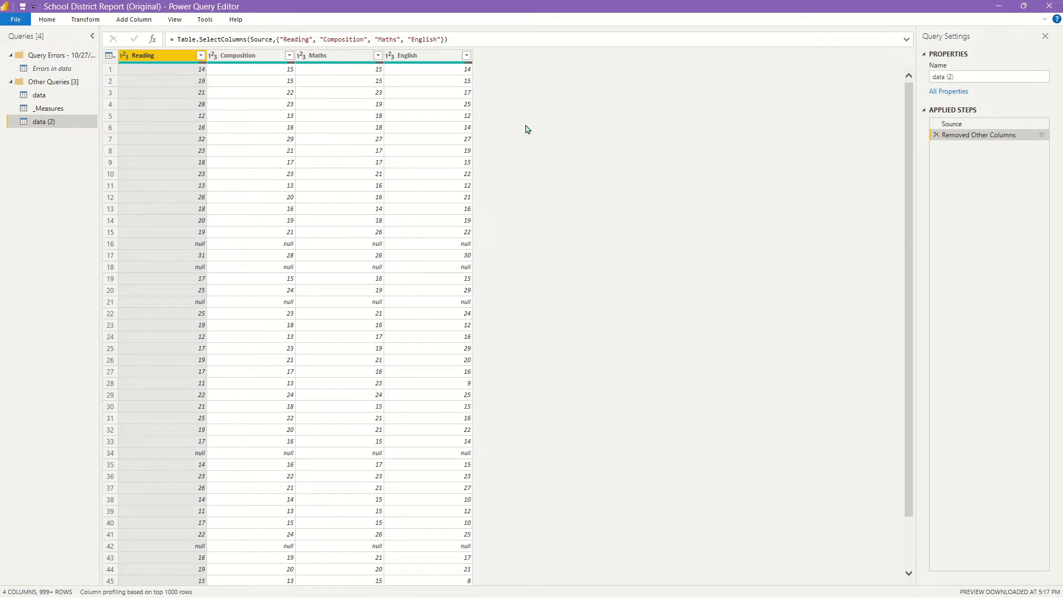
pyautogui.click(937, 134)
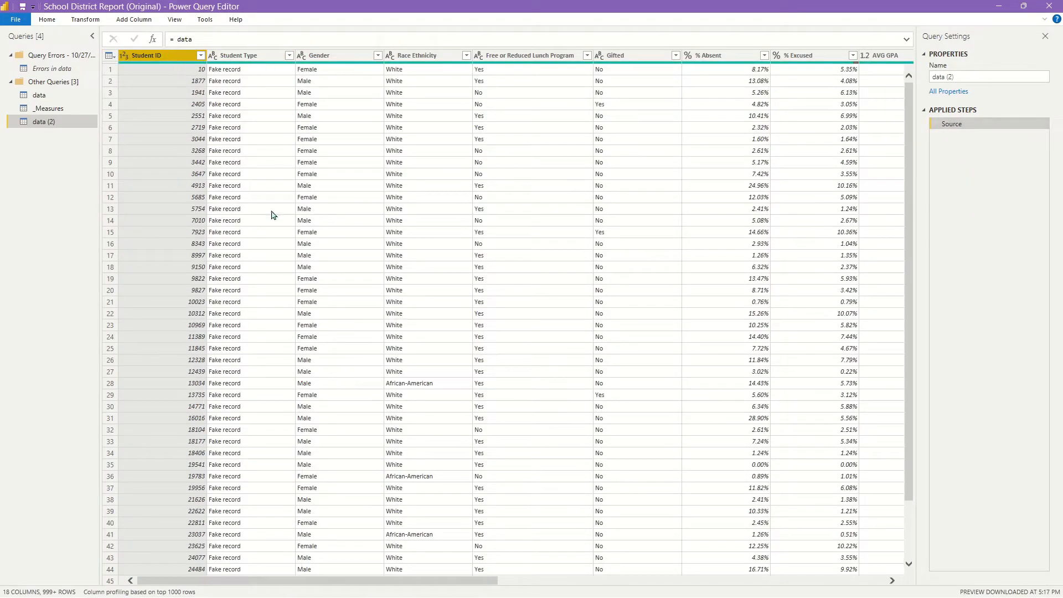
# Step: Remove all columns from data (2) except Student ID, English, Maths, Reading and Composition
pyautogui.moveTo(326, 577); pyautogui.dragTo(557, 579)
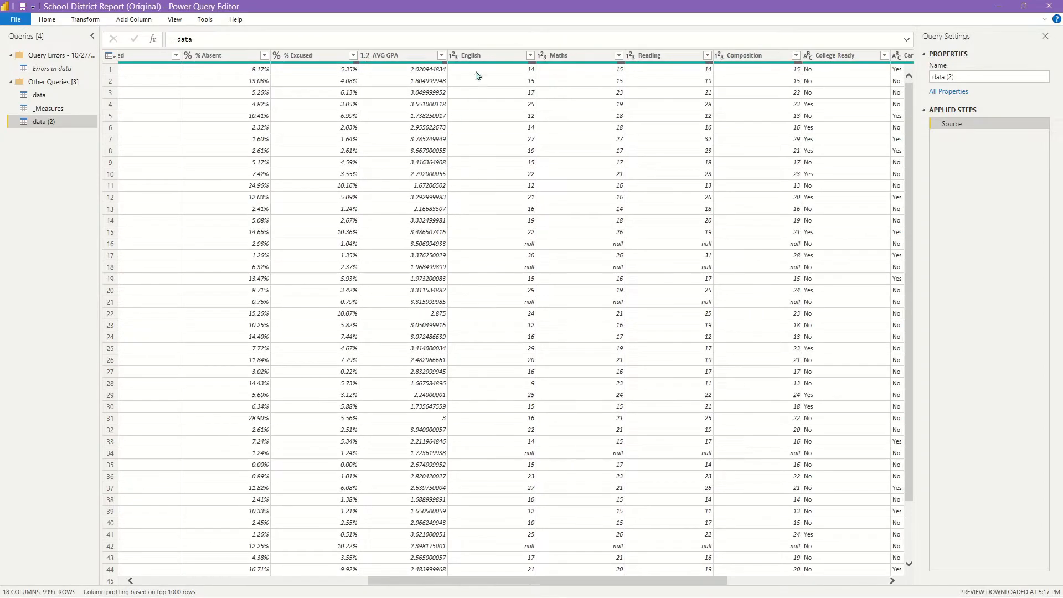
pyautogui.click(493, 56)
pyautogui.keyDown('ctrl'); pyautogui.click(576, 56); pyautogui.keyUp('ctrl')
pyautogui.keyDown('ctrl'); pyautogui.click(671, 56); pyautogui.keyUp('ctrl')
pyautogui.keyDown('ctrl'); pyautogui.click(745, 56); pyautogui.keyUp('ctrl')
pyautogui.rightClick(743, 56)
pyautogui.click(769, 89)
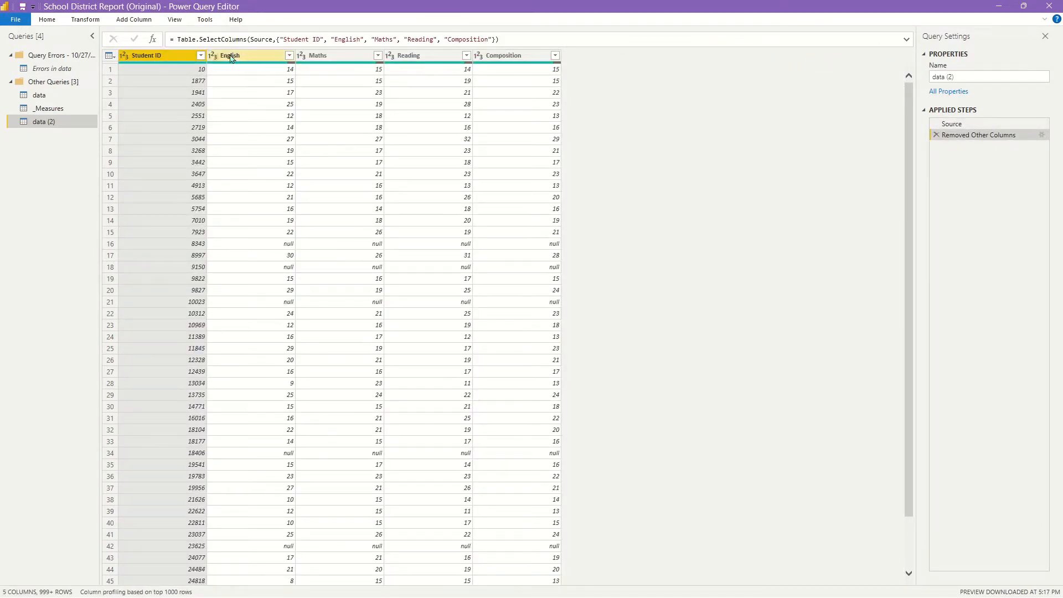
# Step: Unpivot the English, Maths, Reading and Composition columns of the data (2) query
pyautogui.click(216, 58)
pyautogui.keyDown('shift'); pyautogui.click(515, 56); pyautogui.keyUp('shift')
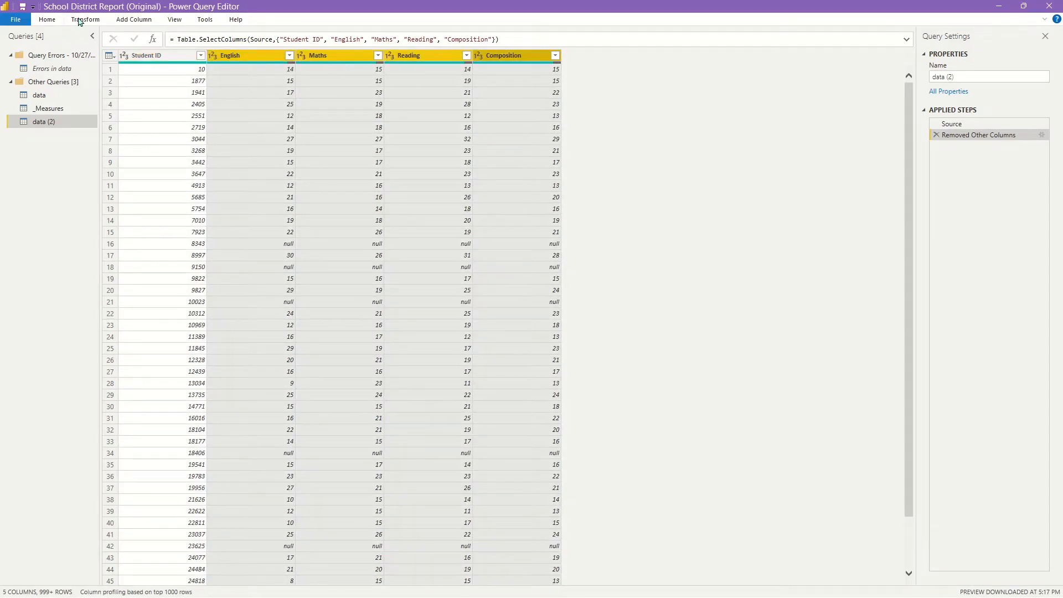
pyautogui.click(85, 19)
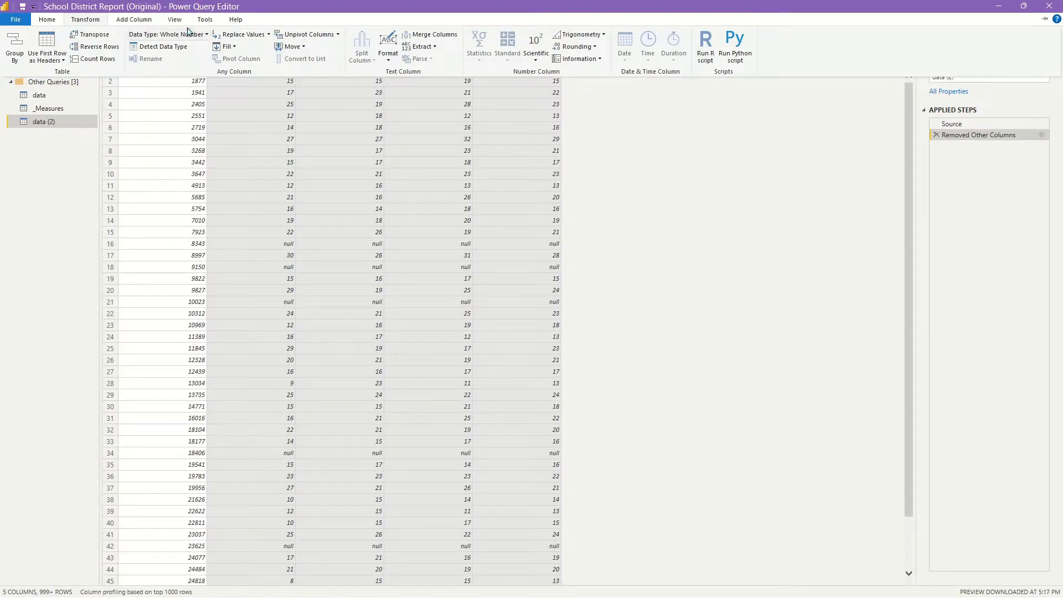
pyautogui.click(310, 34)
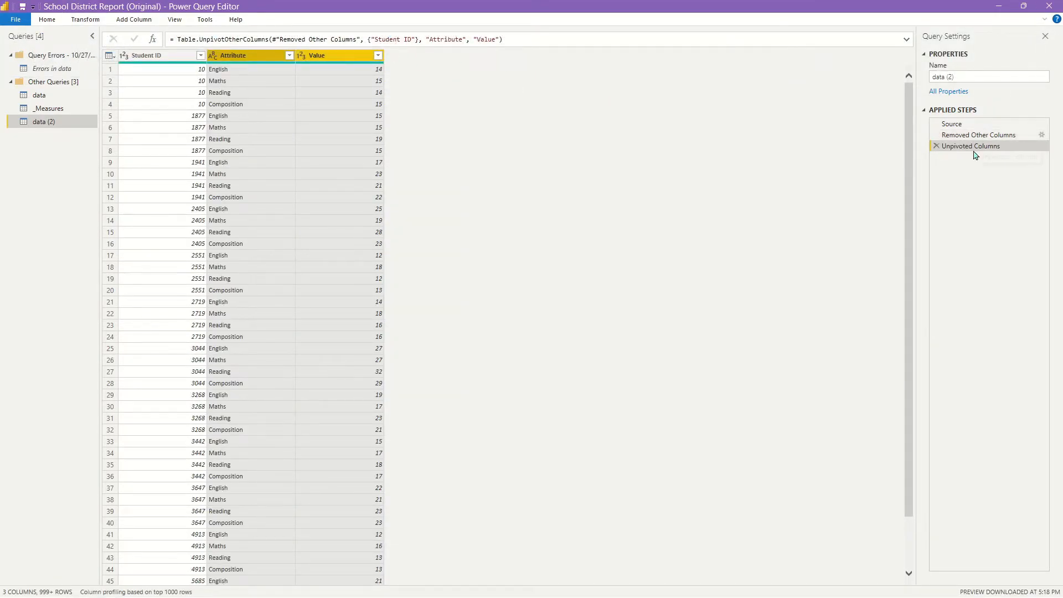
# Step: Rename the Attribute column as Subjects and the Value column as Scores
pyautogui.doubleClick(264, 54)
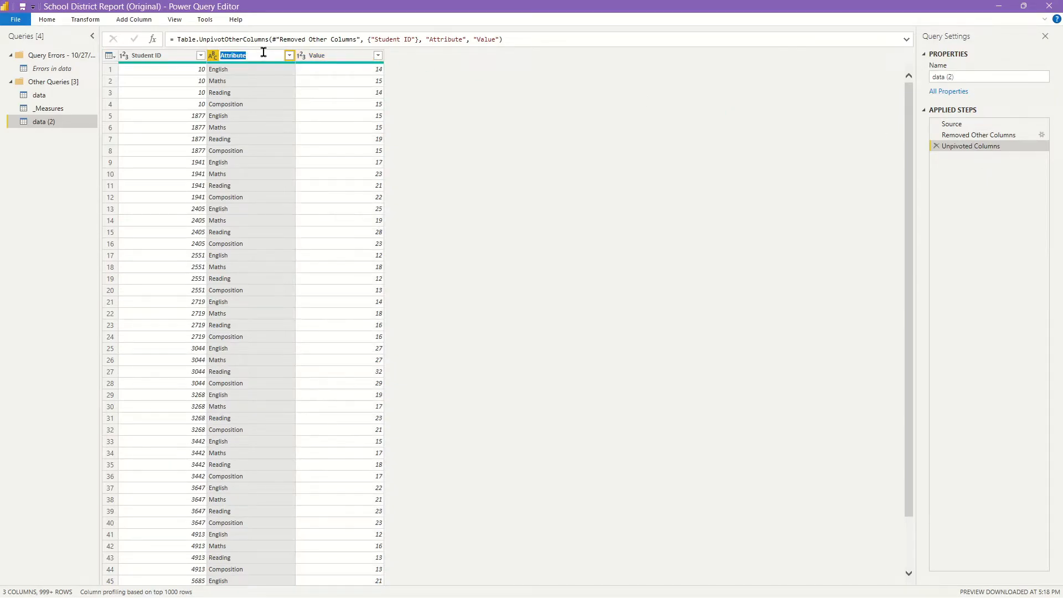
pyautogui.write('Subjects')
pyautogui.press('Return')
pyautogui.doubleClick(334, 56)
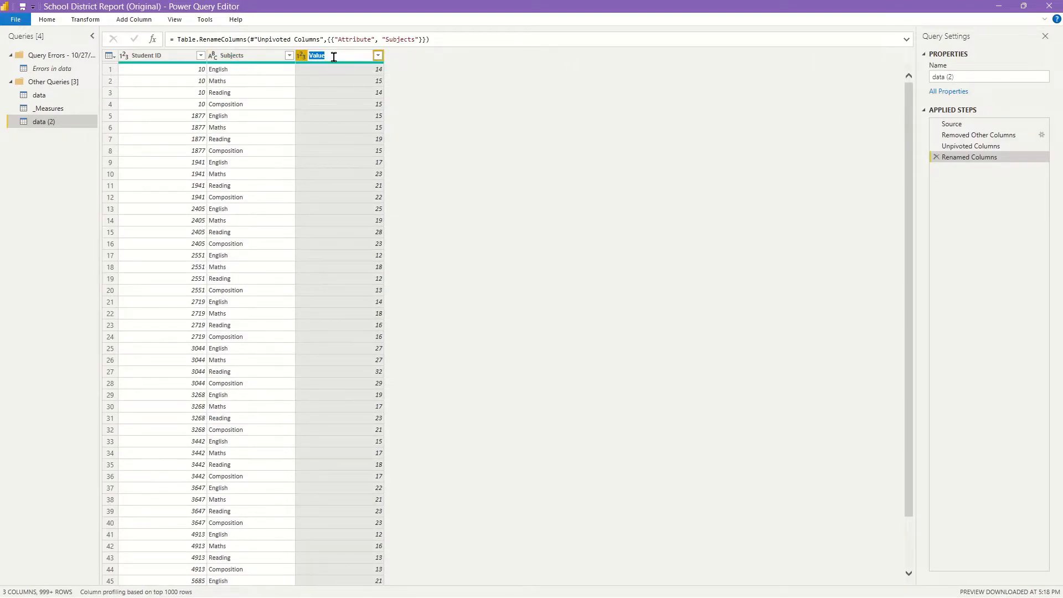
pyautogui.write('Scores')
pyautogui.press('Return')
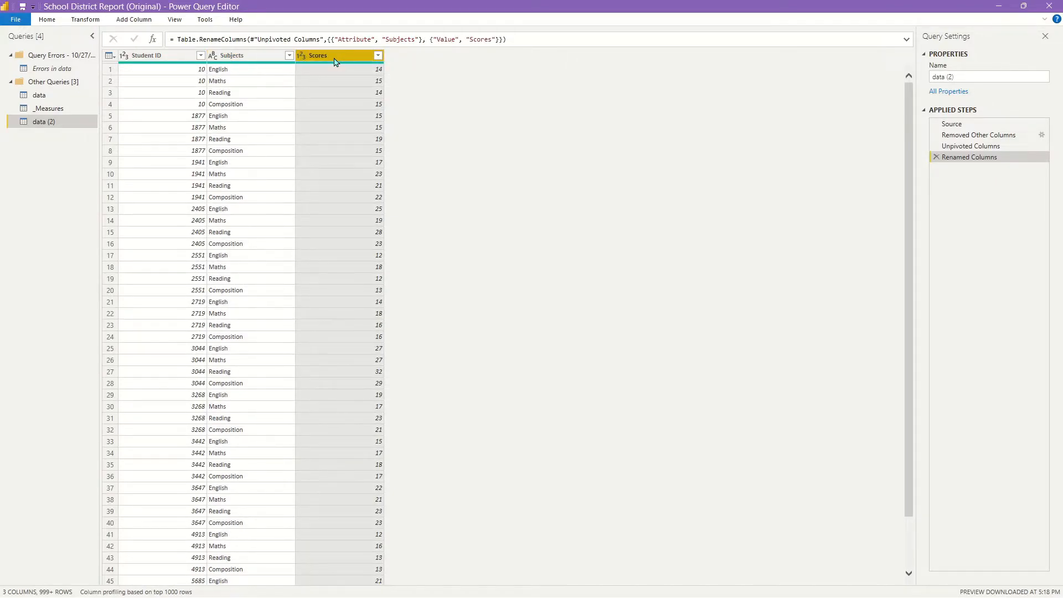
# Step: Examine how the first student's subjects and scores are laid out across the unpivoted rows
pyautogui.scroll(-2, 301, 203)
pyautogui.scroll(2, 224, 151)
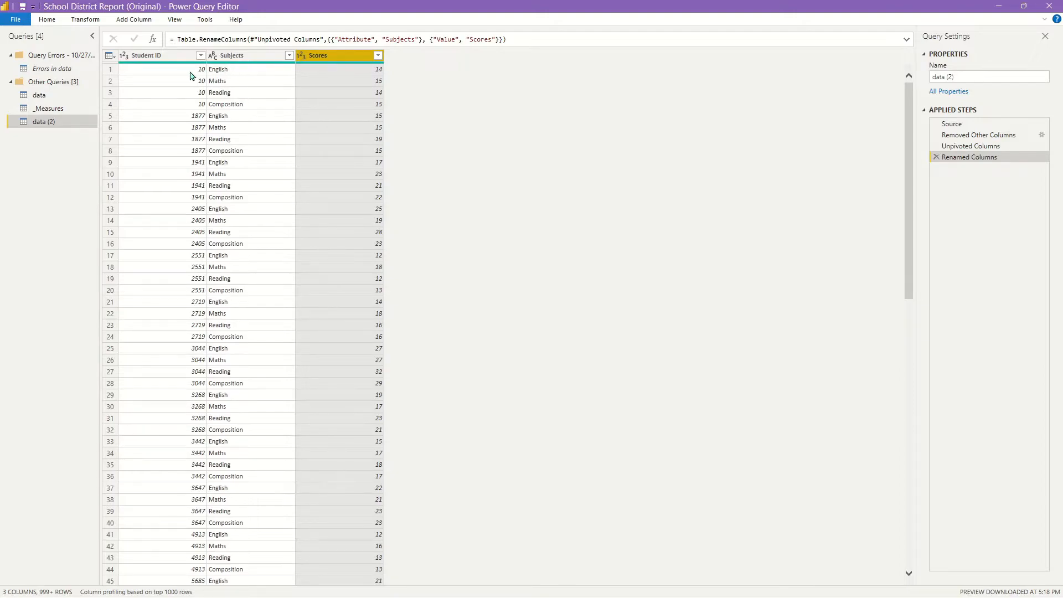
pyautogui.click(110, 70)
pyautogui.click(109, 106)
pyautogui.click(110, 69)
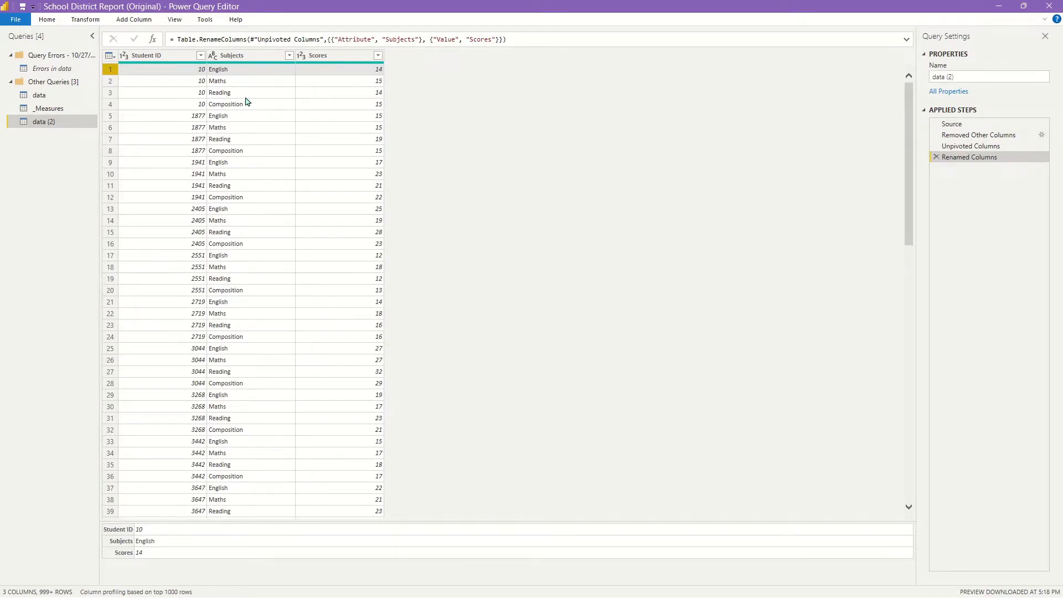
pyautogui.click(195, 83)
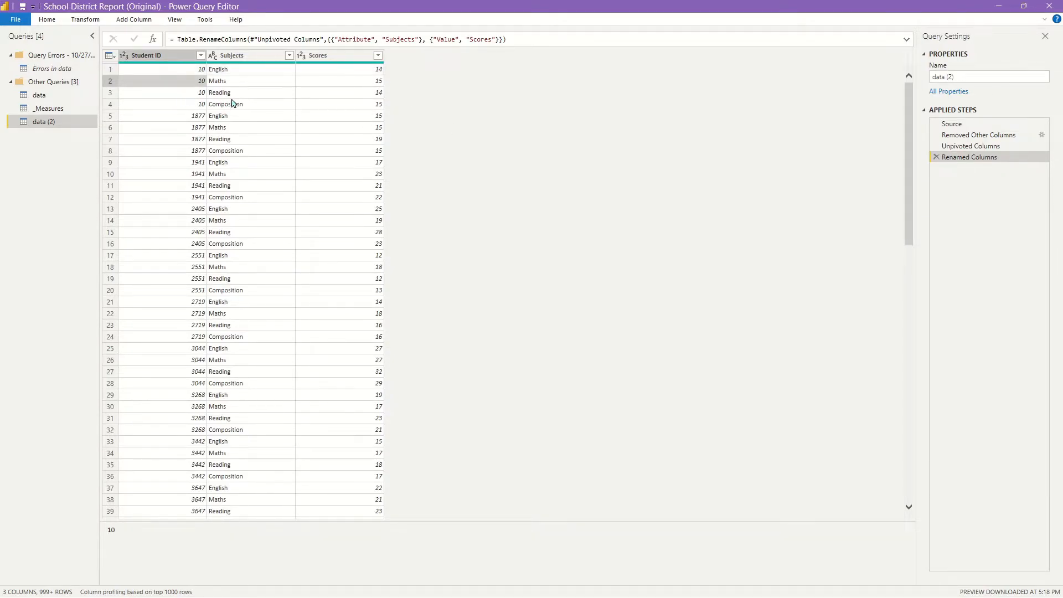
pyautogui.click(237, 71)
pyautogui.press('Down')
pyautogui.press('Down')
pyautogui.press('Down')
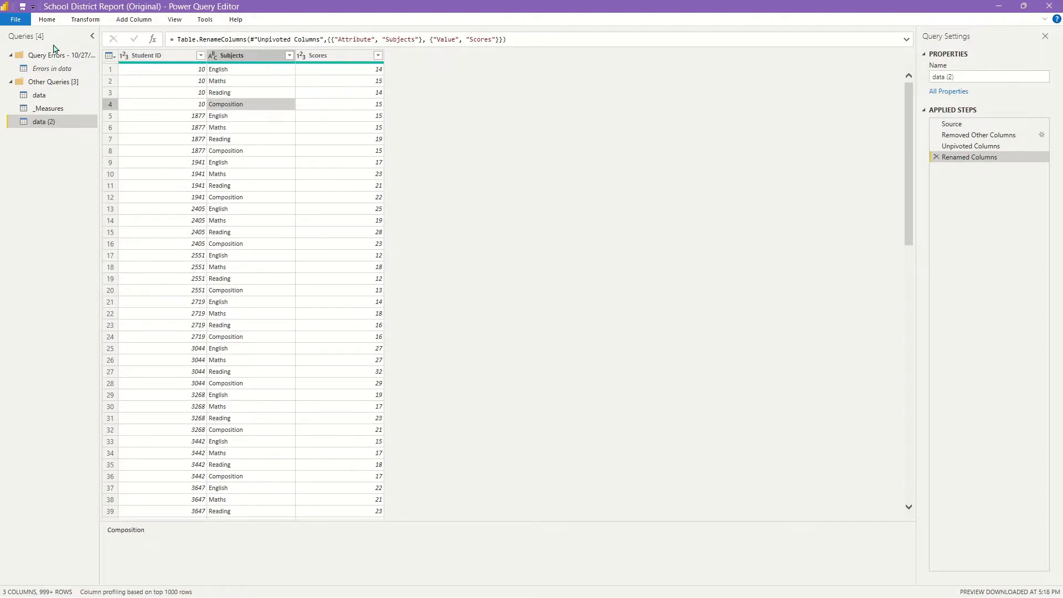
# Step: Apply the query changes to the report and view the rows of the data and data (2) tables
pyautogui.click(46, 24)
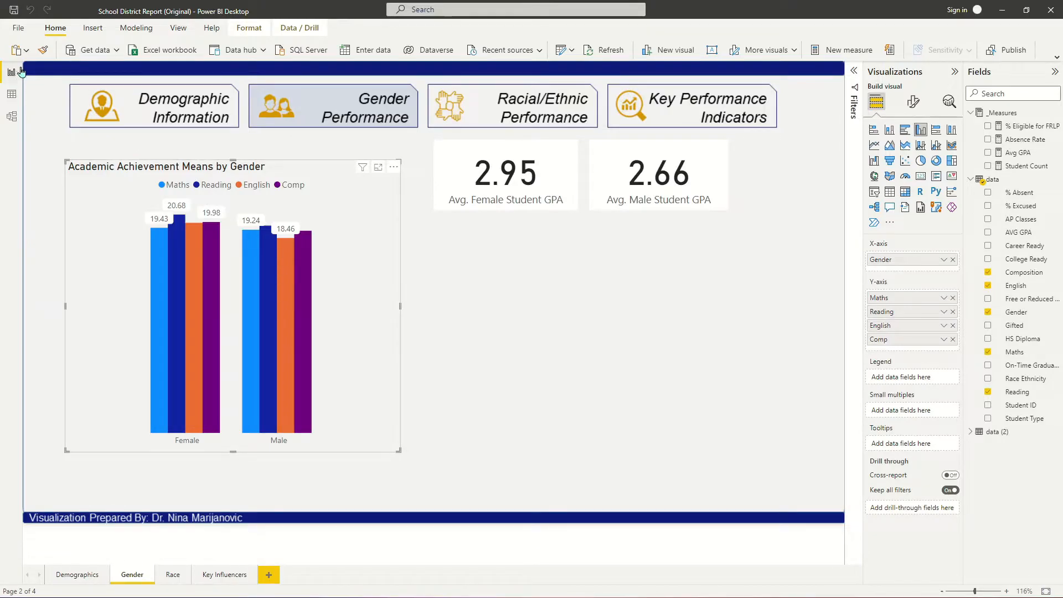
pyautogui.click(12, 94)
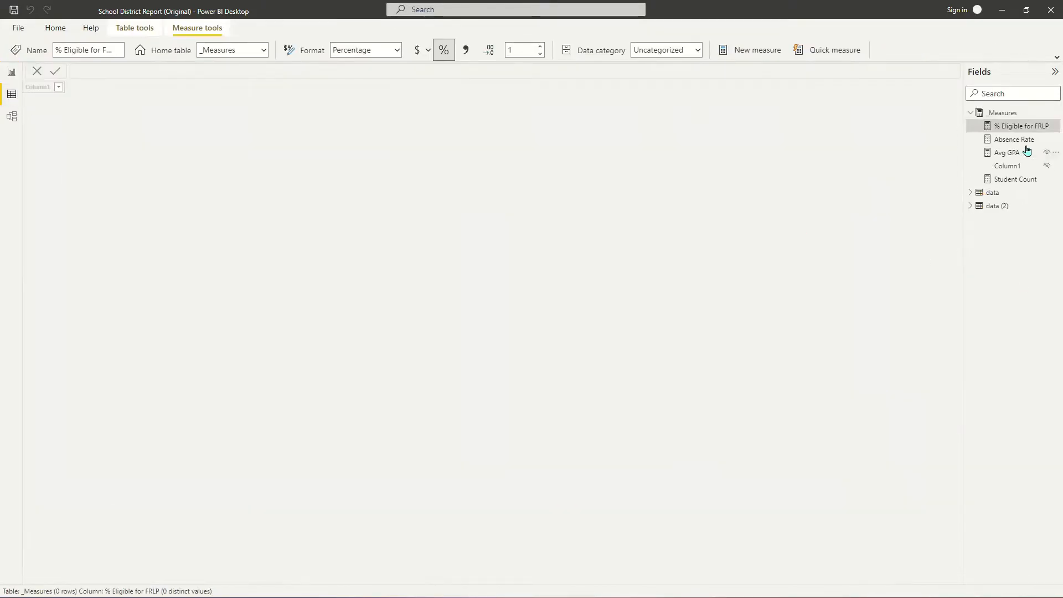
pyautogui.click(994, 194)
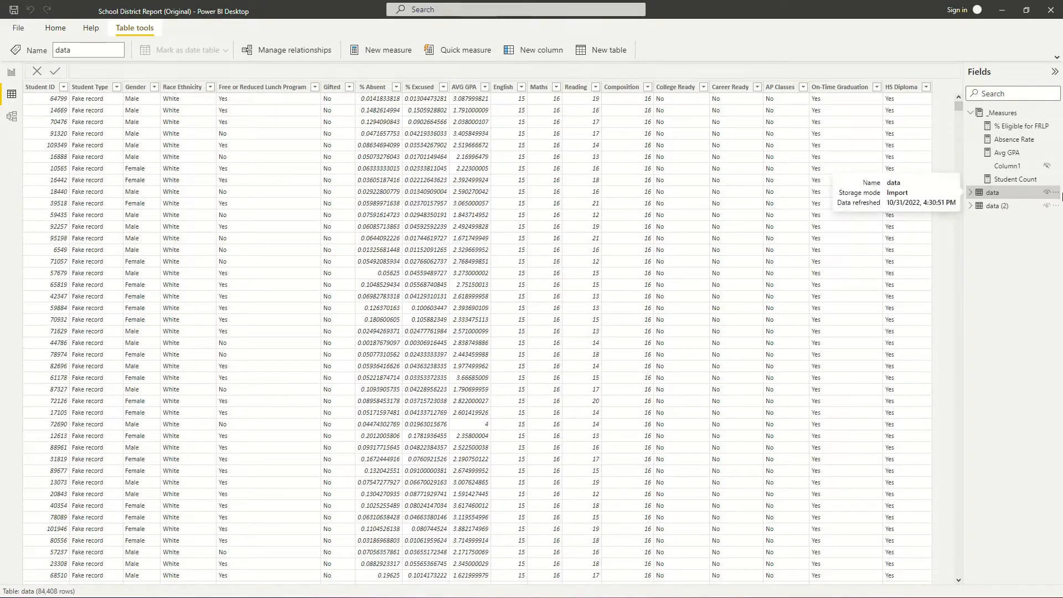
pyautogui.click(999, 209)
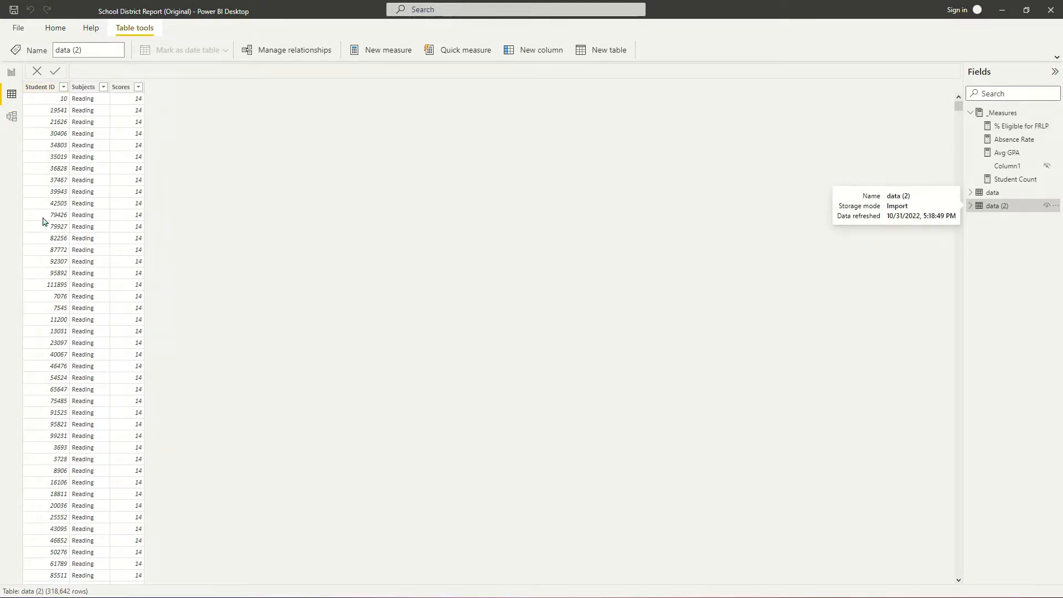
# Step: Return to the report page, duplicate the Academic Achievement Means by Gender chart and place the copy below the GPA cards
pyautogui.click(11, 72)
pyautogui.click(494, 307)
pyautogui.click(267, 167)
pyautogui.click(597, 237)
pyautogui.click(271, 168)
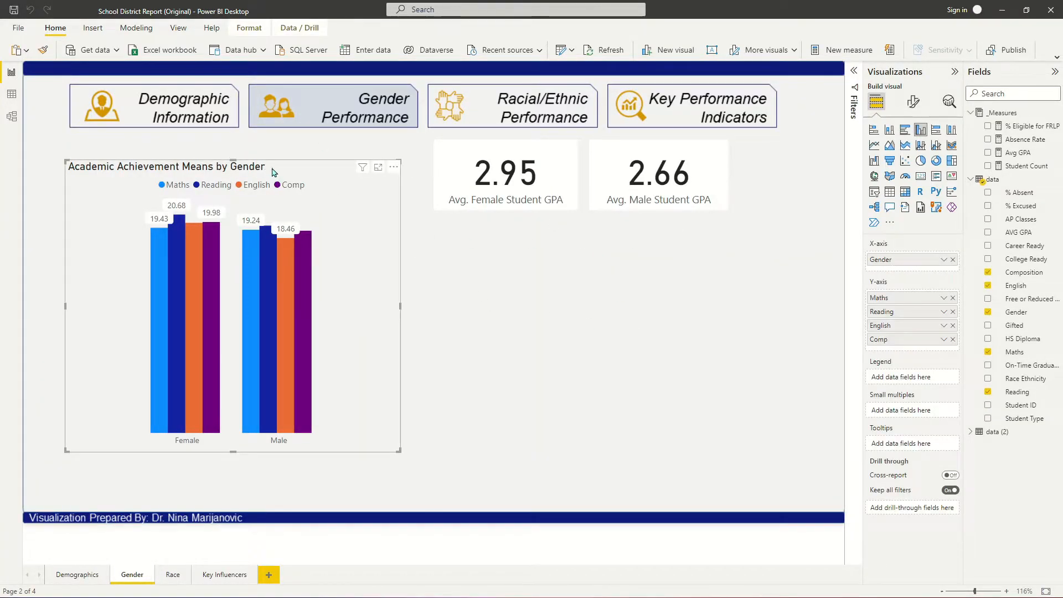
pyautogui.hotkey('ctrl', 'c')
pyautogui.hotkey('ctrl', 'v')
pyautogui.moveTo(275, 176); pyautogui.dragTo(584, 185)
pyautogui.moveTo(674, 293); pyautogui.dragTo(696, 333)
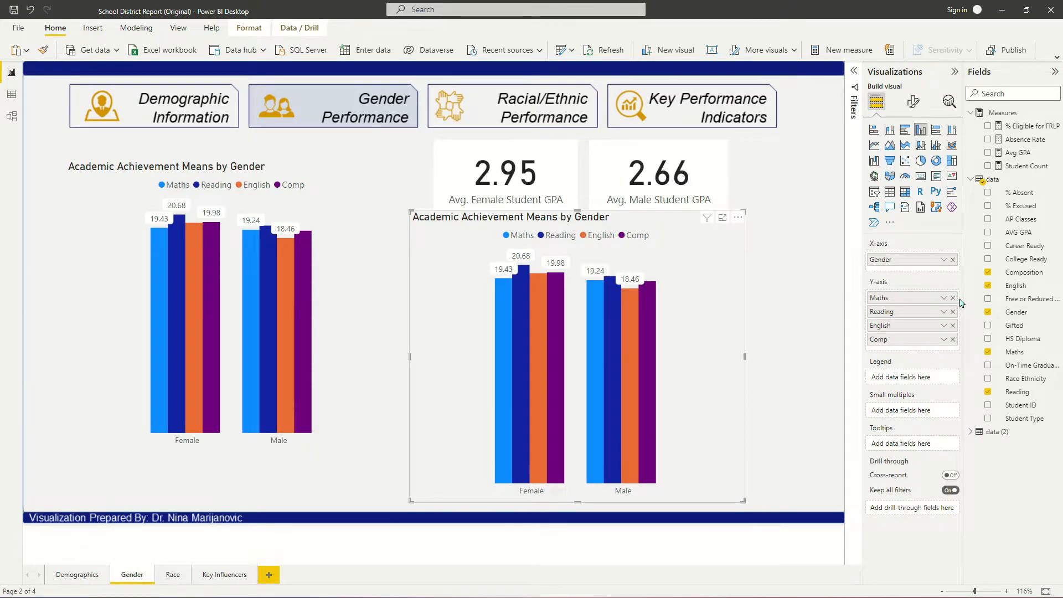
# Step: Replace Gender with the Subjects field from data (2) on the copied chart's X-axis
pyautogui.click(971, 432)
pyautogui.moveTo(1015, 472); pyautogui.dragTo(919, 271)
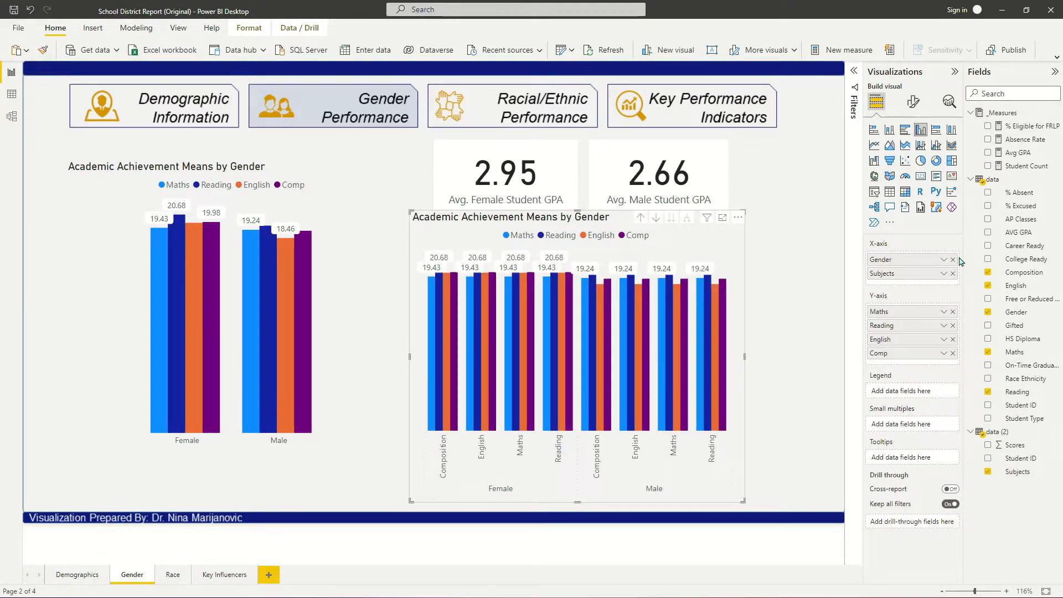
pyautogui.click(953, 259)
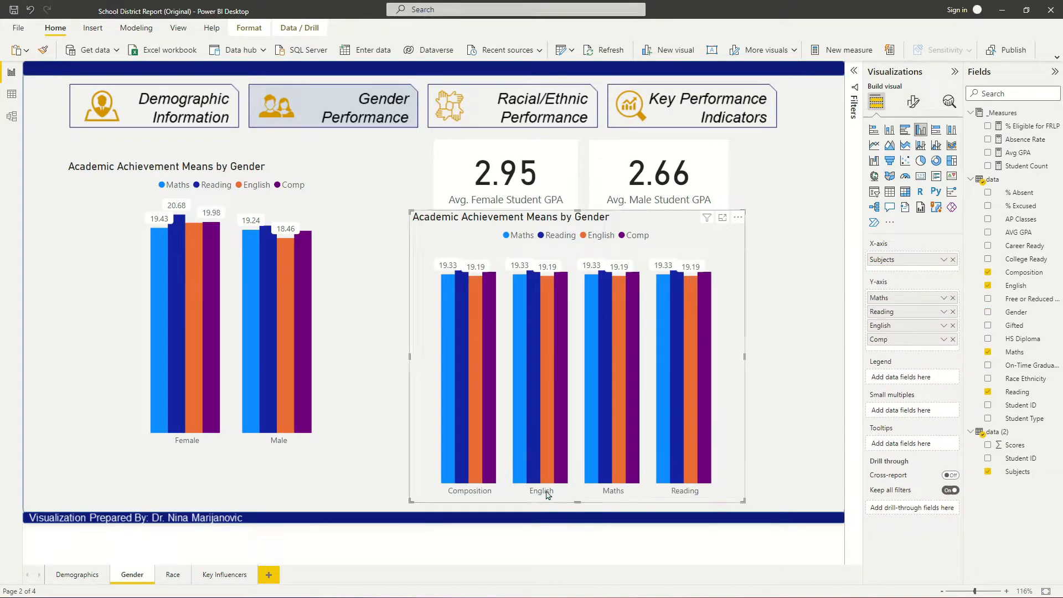
# Step: Replace the copied chart's four Y-axis subject fields with Scores from data (2), aggregated as an average
pyautogui.click(953, 297)
pyautogui.click(954, 298)
pyautogui.click(954, 298)
pyautogui.click(953, 297)
pyautogui.moveTo(1022, 448); pyautogui.dragTo(926, 304)
pyautogui.click(944, 298)
pyautogui.click(975, 356)
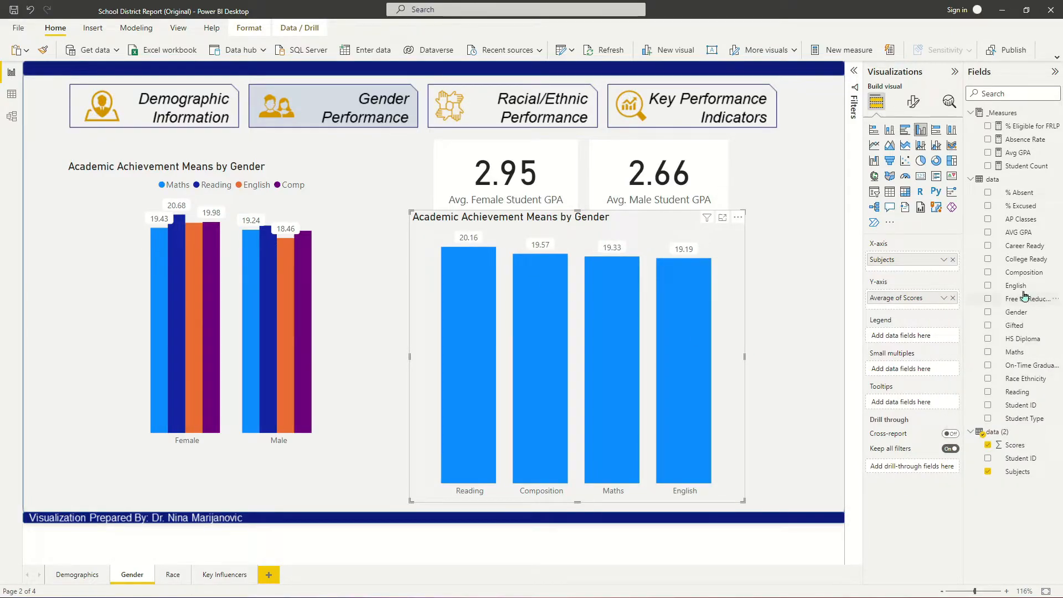
# Step: Check the relationship between the data and data (2) tables in the model view and return to the report page
pyautogui.click(1022, 313)
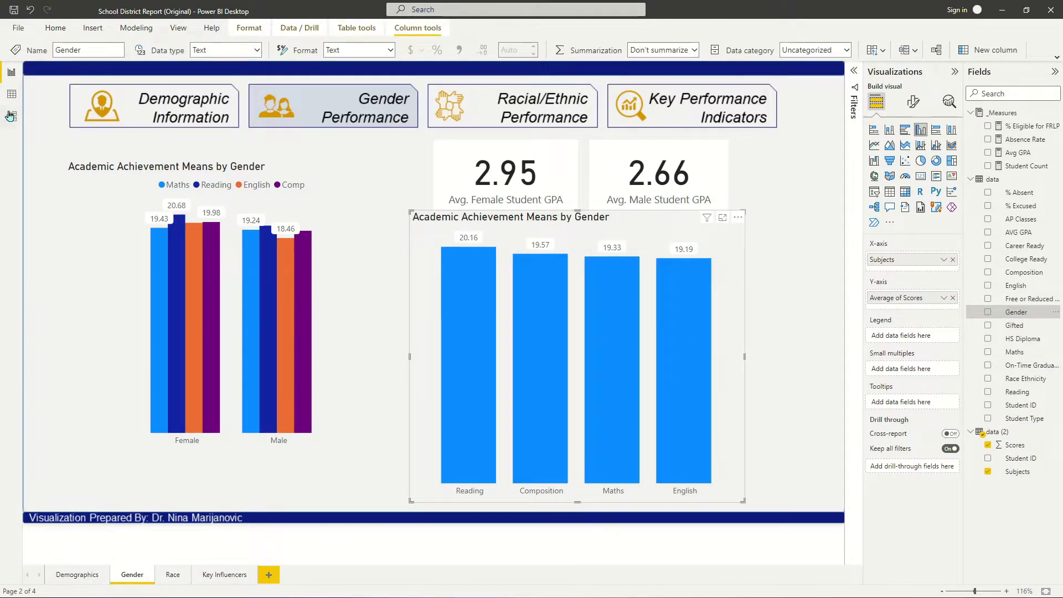
pyautogui.click(11, 116)
pyautogui.moveTo(510, 109); pyautogui.dragTo(521, 114)
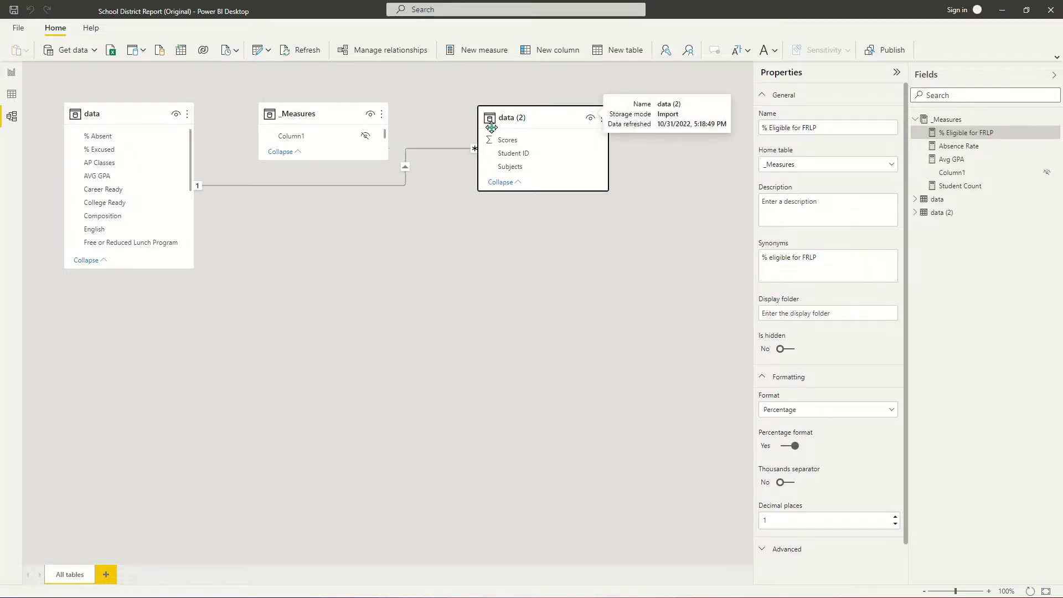
pyautogui.scroll(-3, 145, 216)
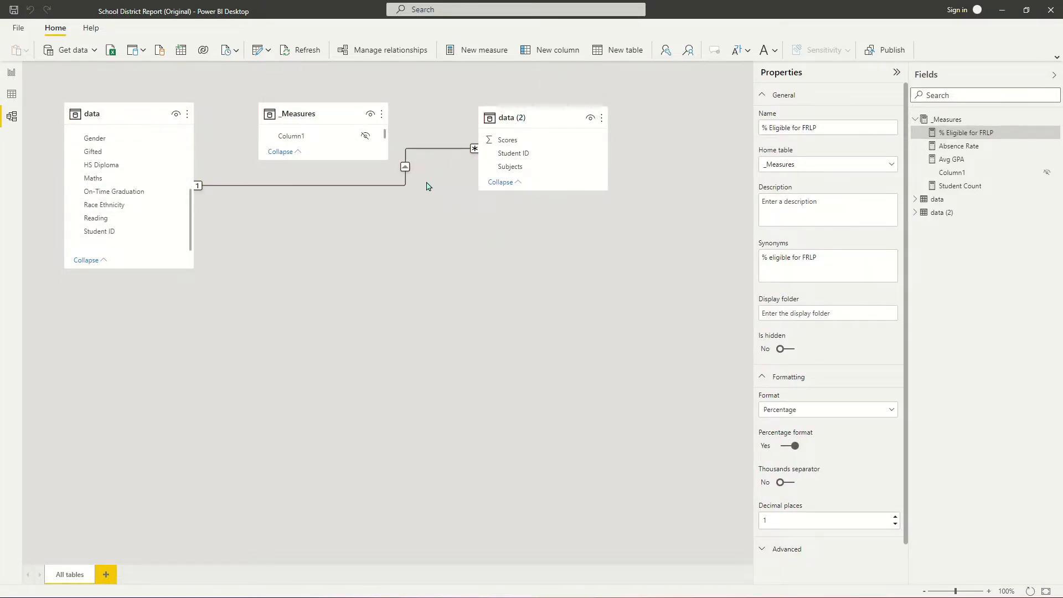
pyautogui.click(11, 72)
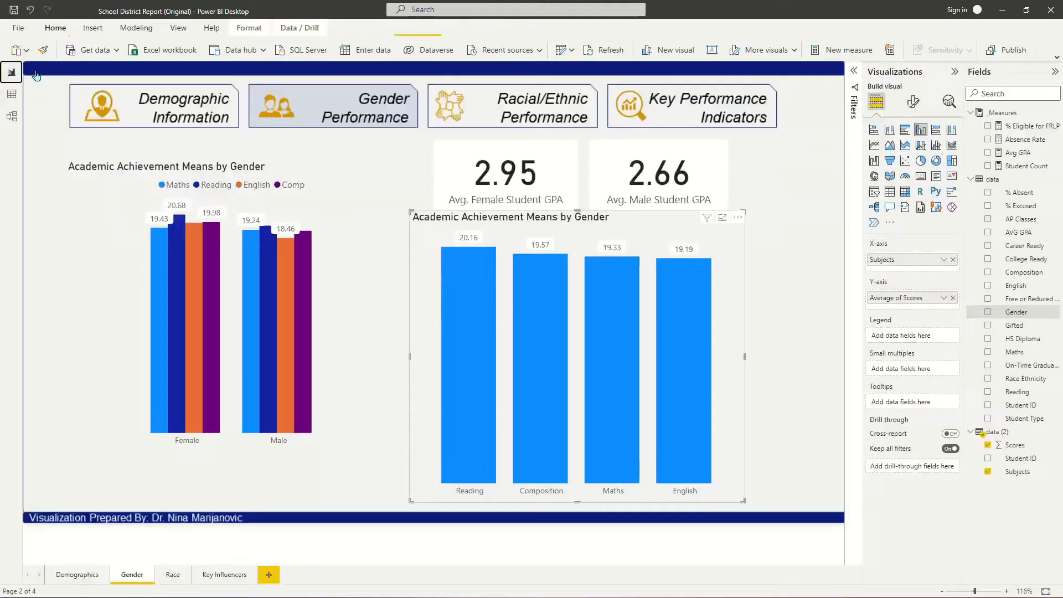
# Step: Add Gender from the data table as the copied chart's legend and delete the original Academic Achievement Means by Gender chart
pyautogui.moveTo(1018, 316); pyautogui.dragTo(921, 337)
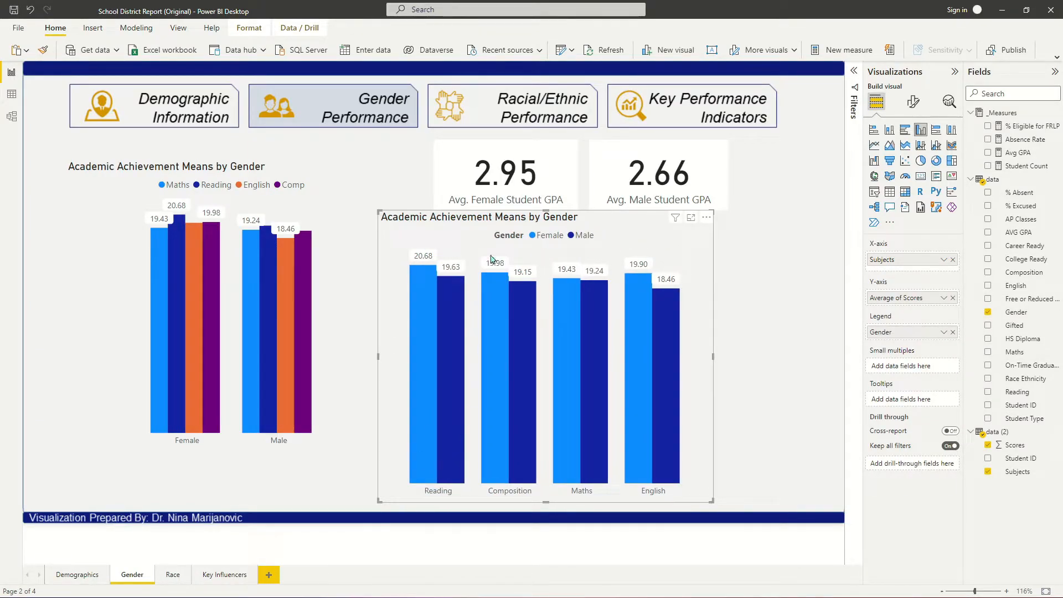
pyautogui.moveTo(471, 297)
pyautogui.click(286, 173)
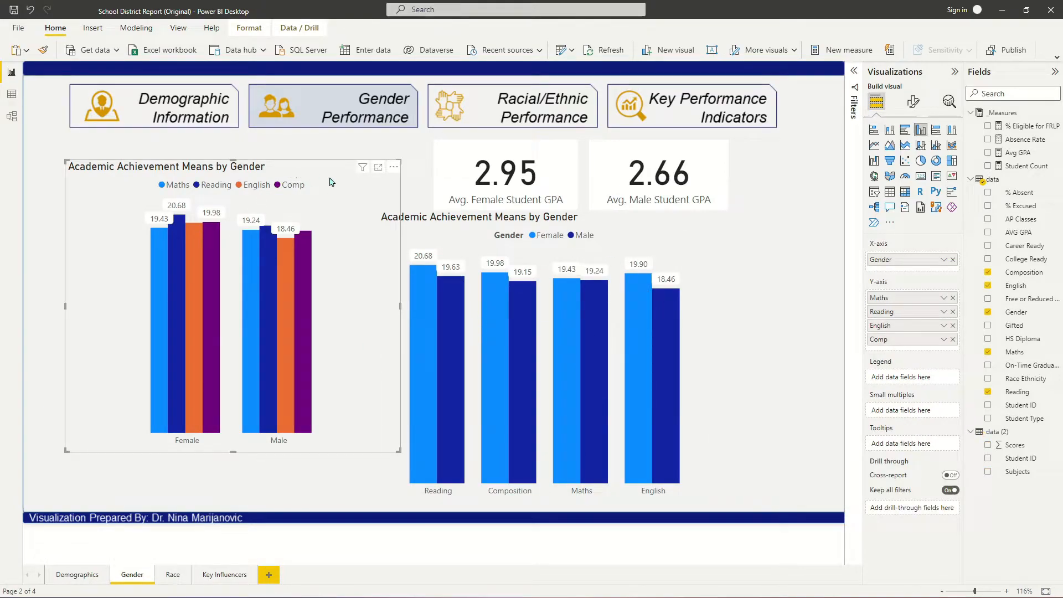
pyautogui.press('Delete')
# Step: Move the rebuilt chart into the deleted chart's place beside the GPA cards and narrow it slightly
pyautogui.moveTo(532, 357); pyautogui.dragTo(225, 304)
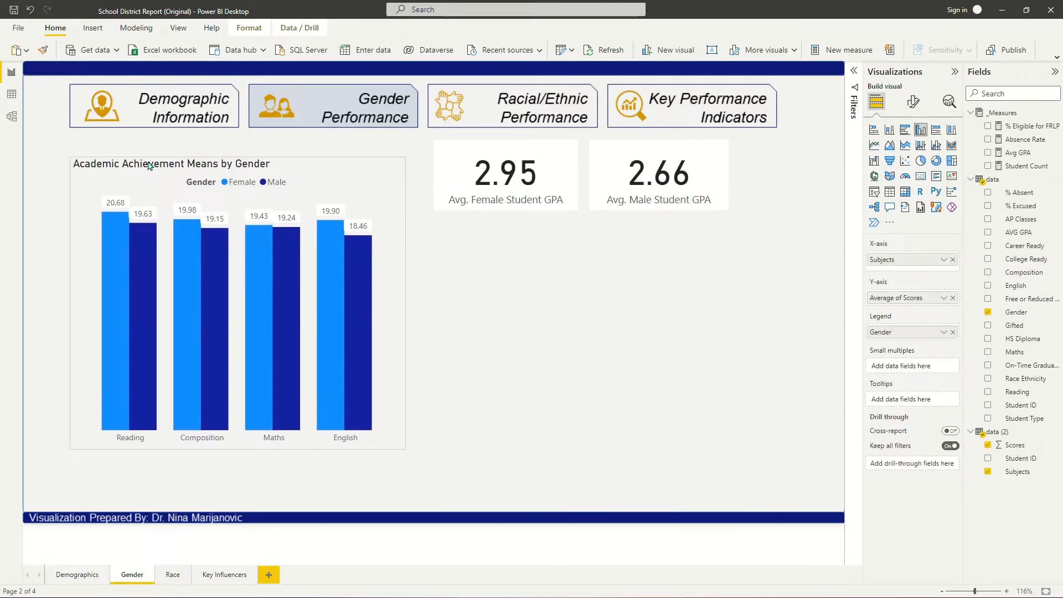
pyautogui.moveTo(404, 448); pyautogui.dragTo(396, 451)
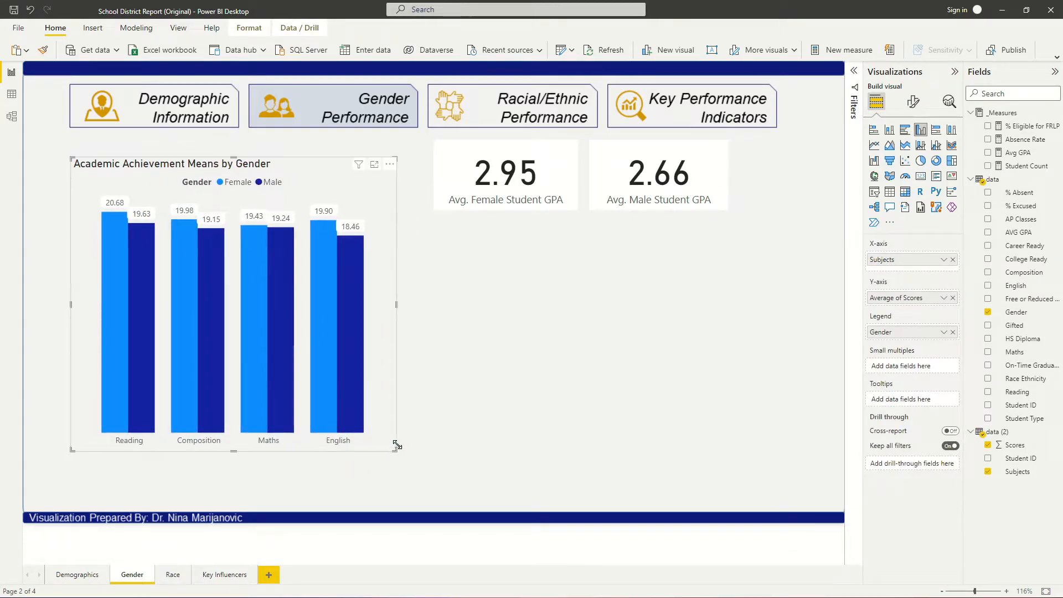
pyautogui.click(472, 372)
# Step: Sort the chart's axis by Subjects in ascending order and convert the column chart to a line chart
pyautogui.click(309, 186)
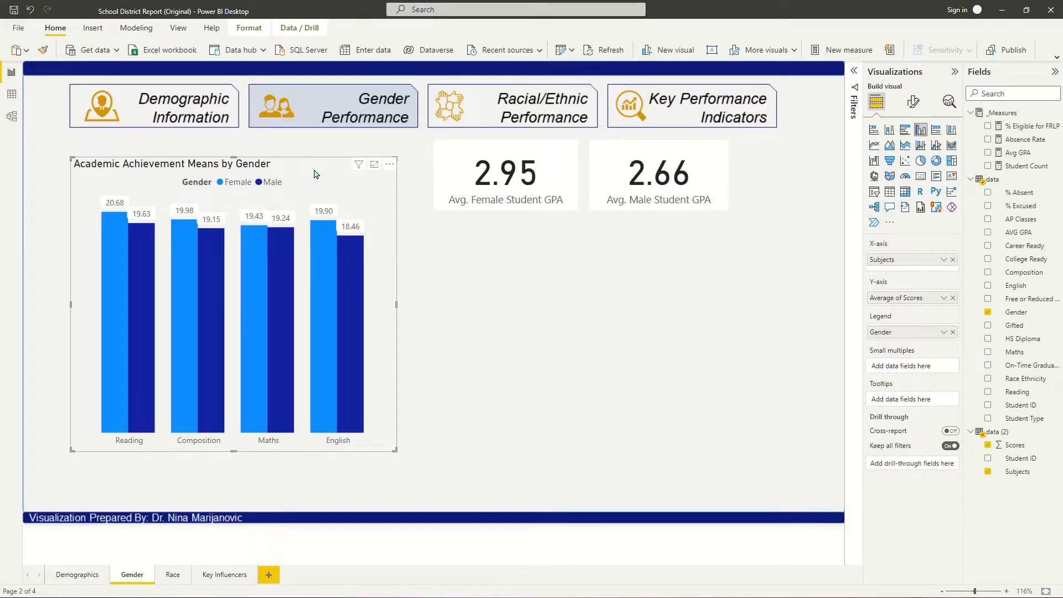
pyautogui.click(391, 165)
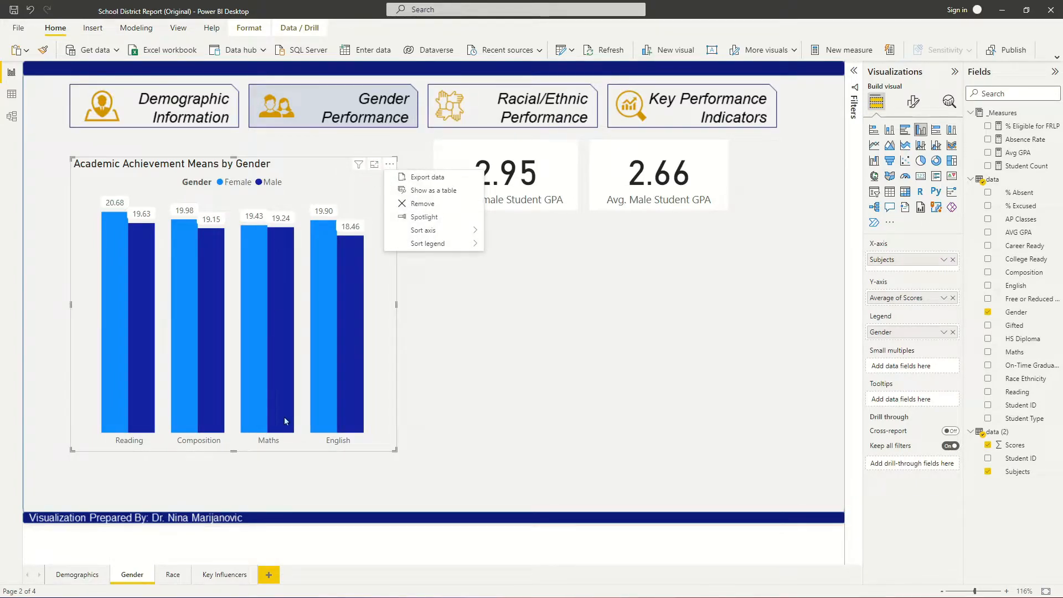
pyautogui.moveTo(427, 230)
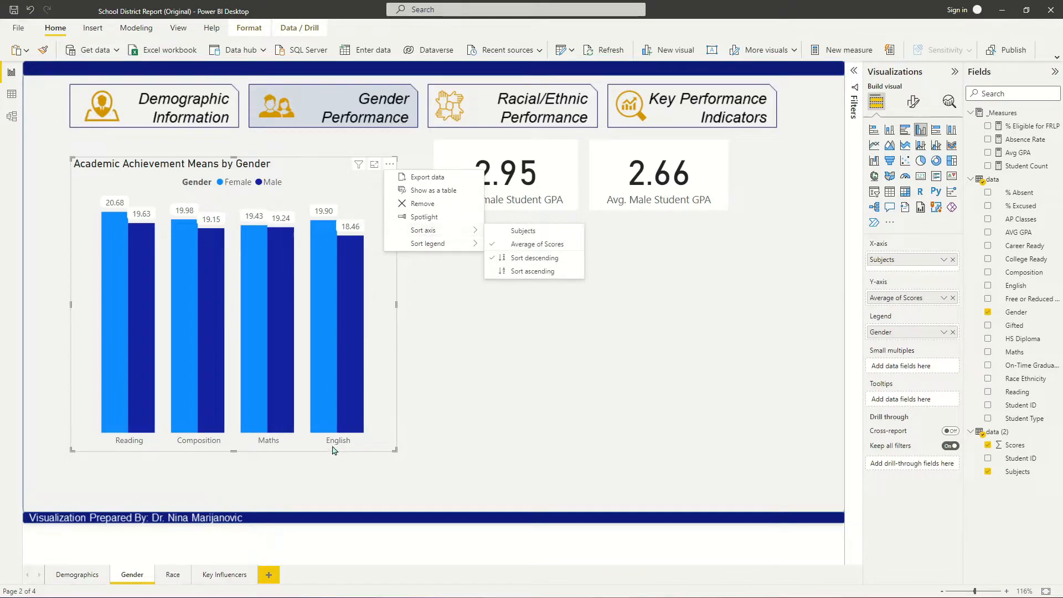
pyautogui.click(543, 235)
pyautogui.click(391, 164)
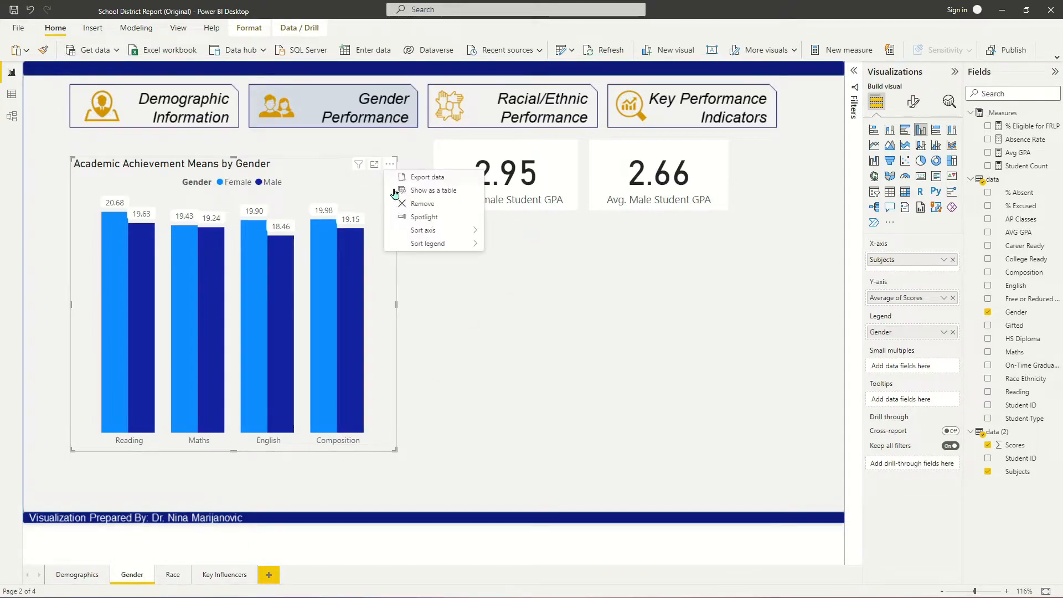
pyautogui.moveTo(427, 232)
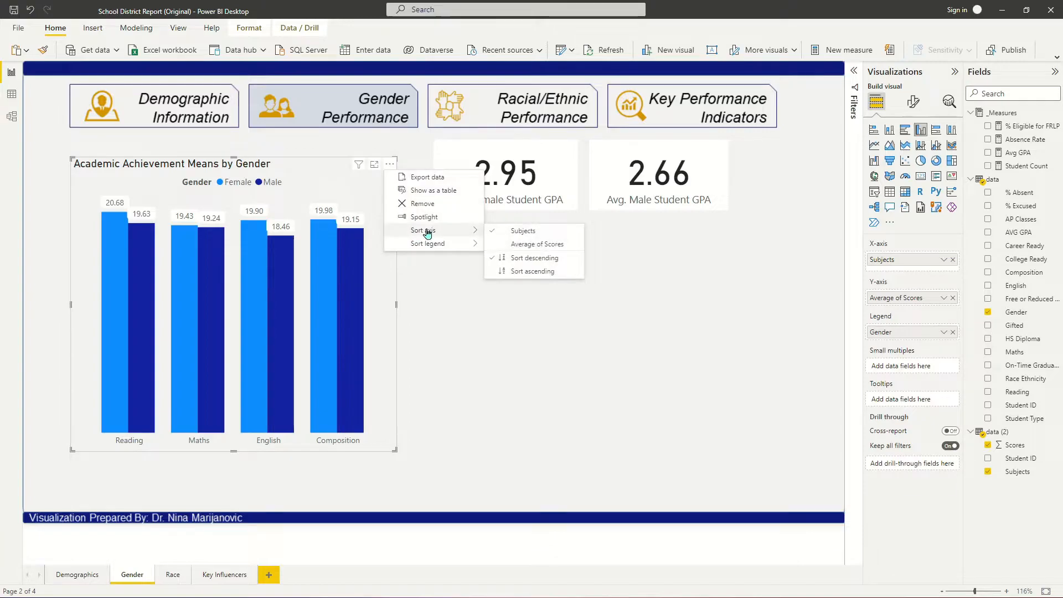
pyautogui.click(546, 271)
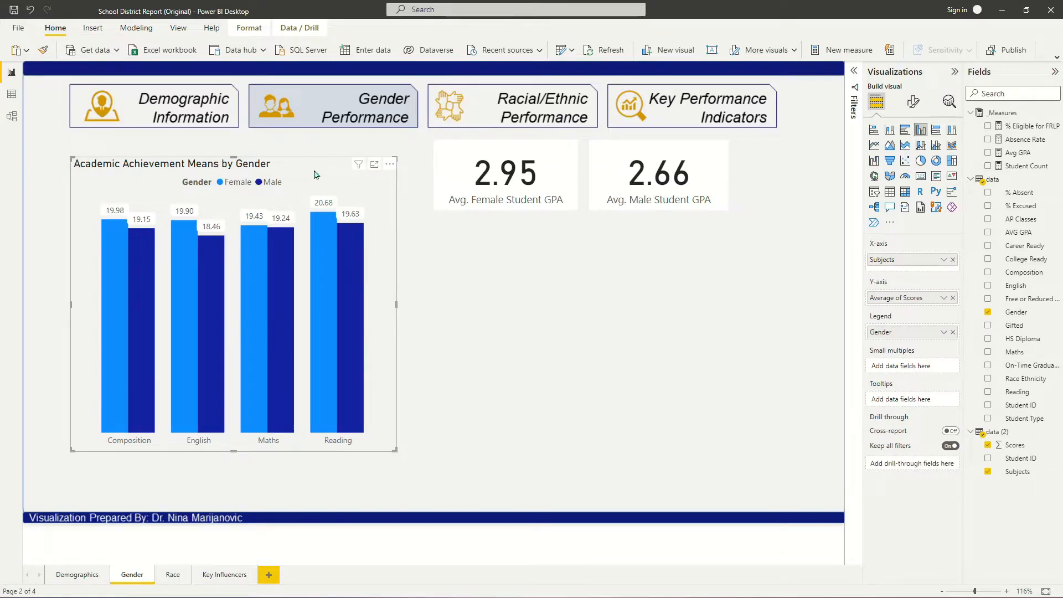
pyautogui.click(874, 147)
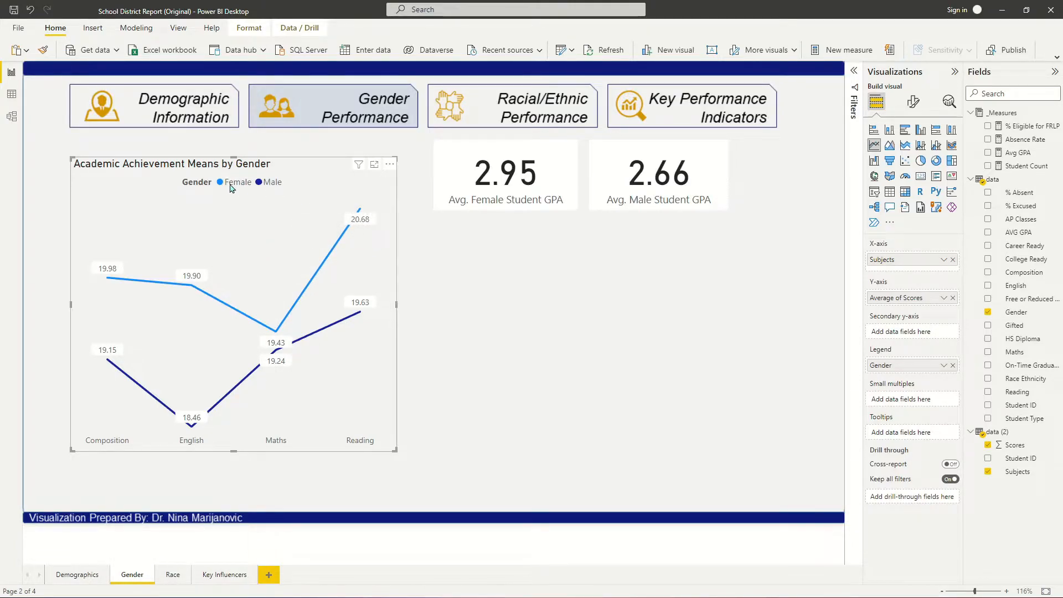
# Step: Examine the female and male scores for each subject on the line chart
pyautogui.moveTo(362, 207)
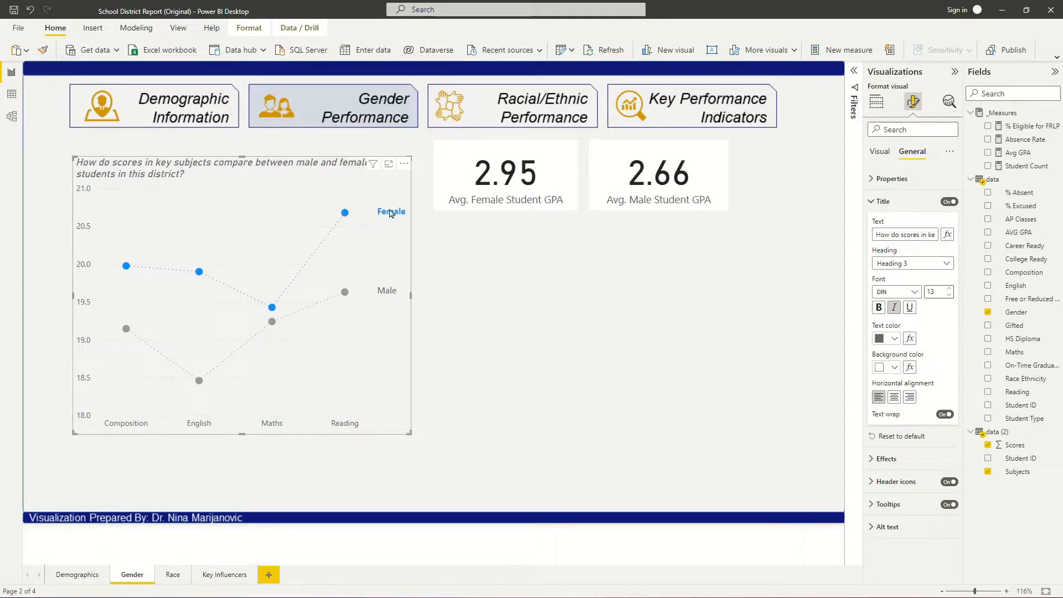
pyautogui.moveTo(350, 303)
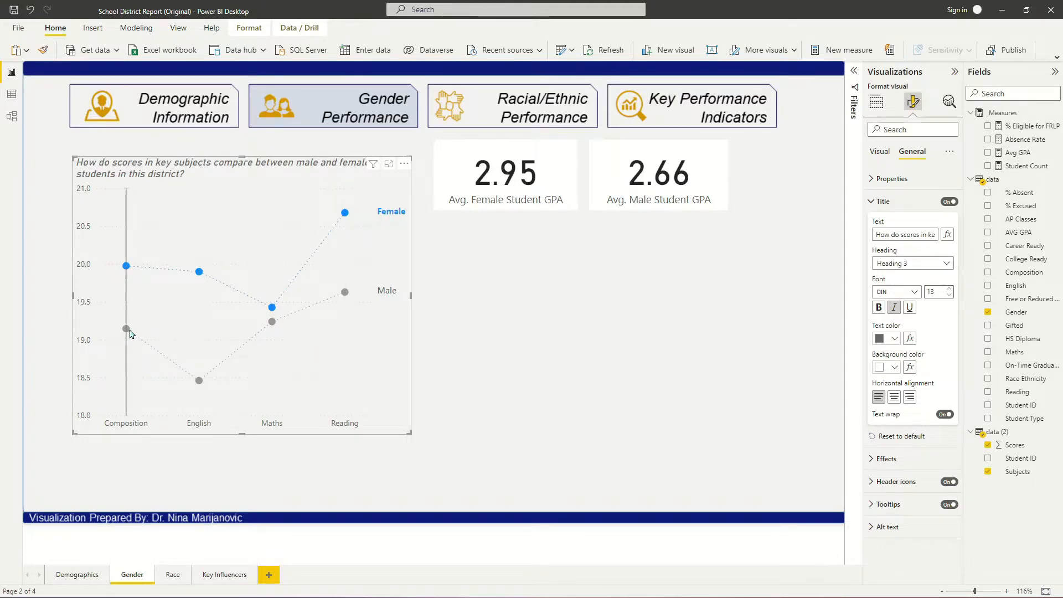
pyautogui.moveTo(132, 335)
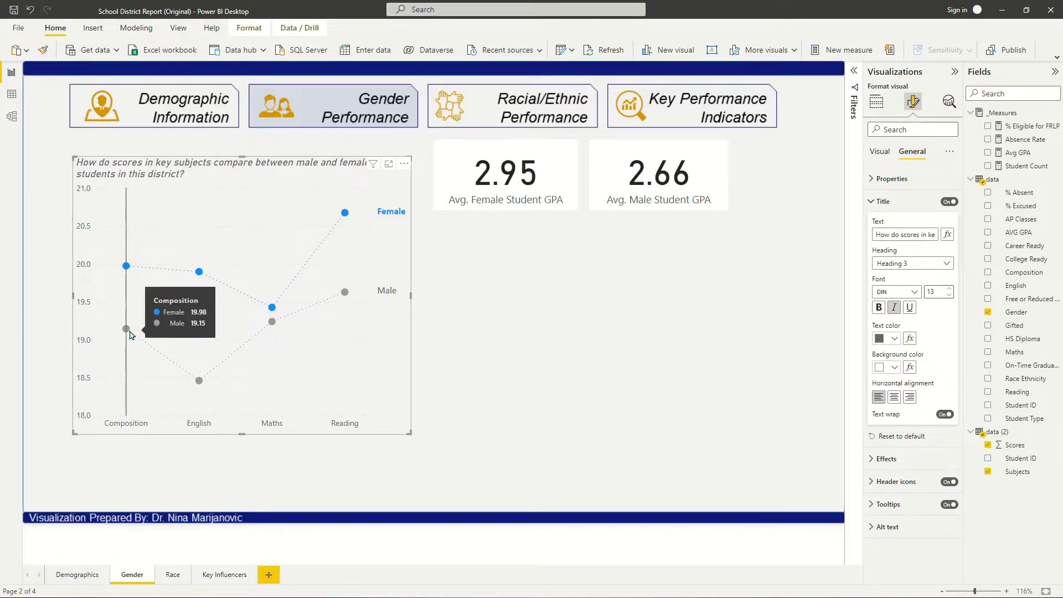
pyautogui.moveTo(323, 340)
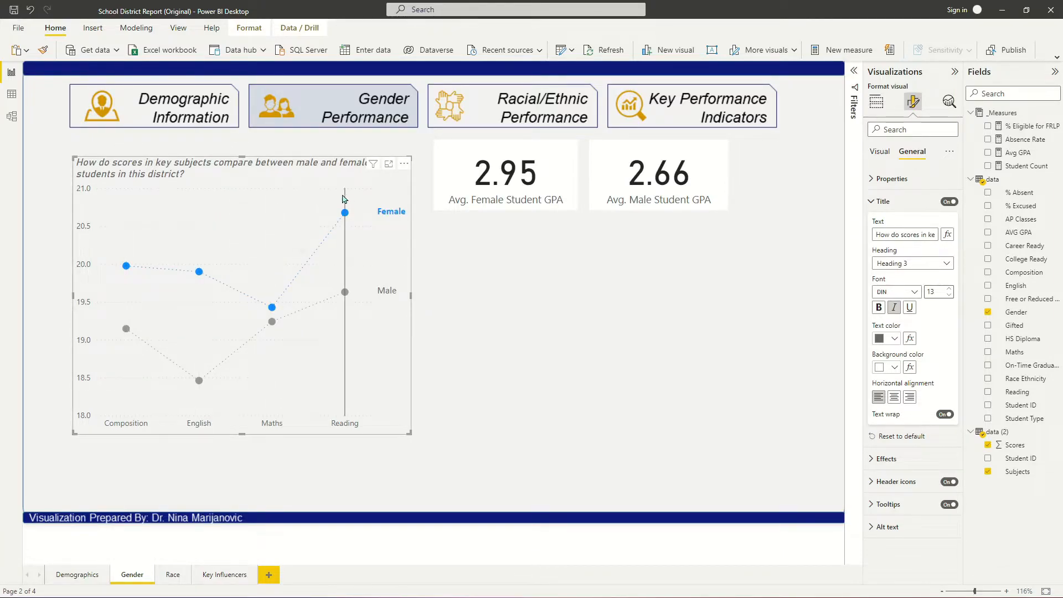
pyautogui.click(61, 173)
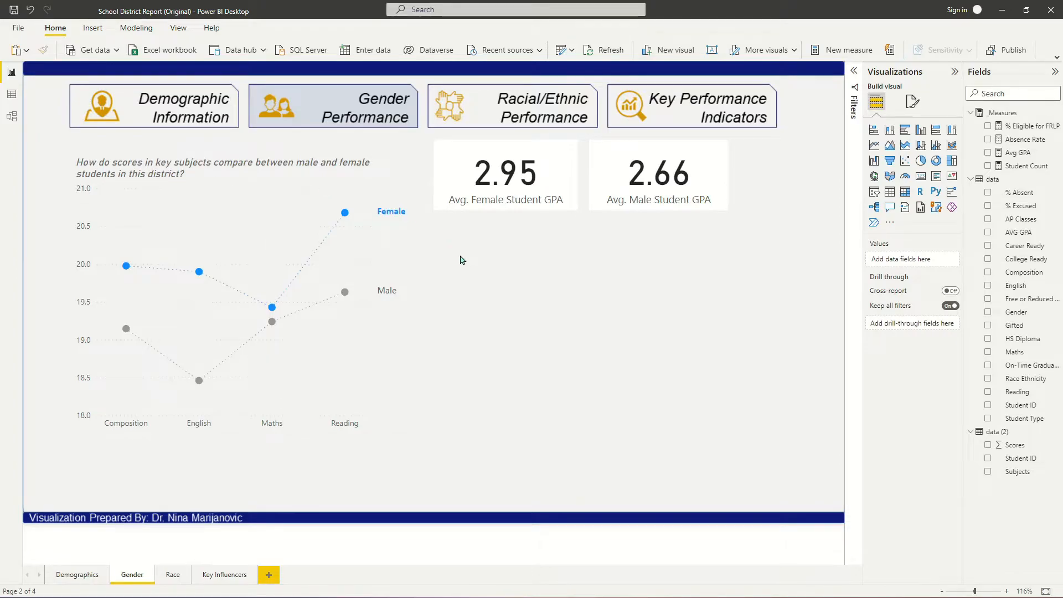
# Step: Shorten and reposition the line chart, and place the female and male GPA cards side by side below it
pyautogui.click(252, 174)
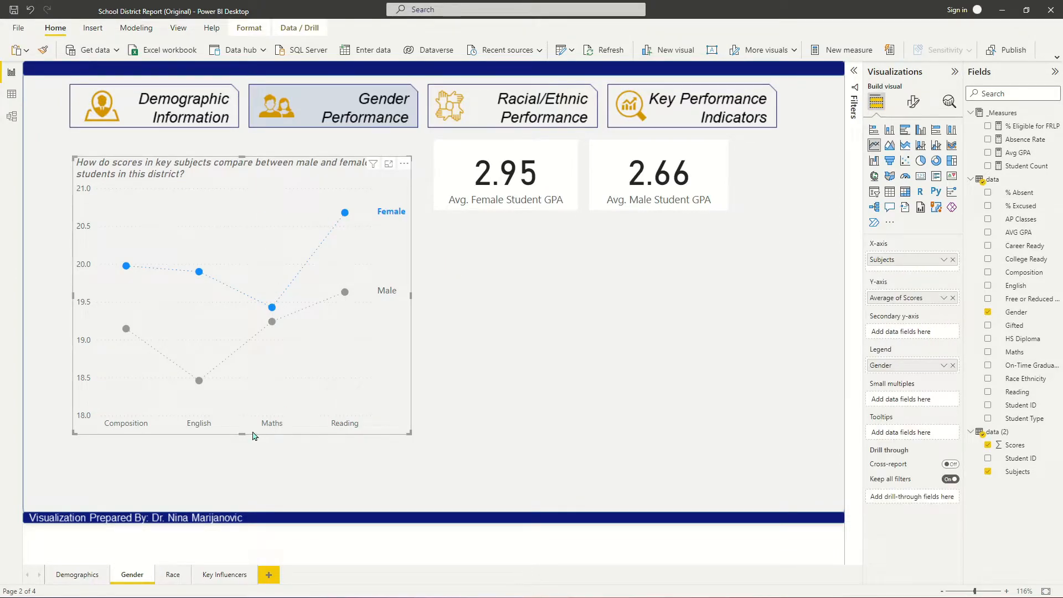
pyautogui.moveTo(242, 431); pyautogui.dragTo(243, 422)
pyautogui.moveTo(252, 176)
pyautogui.mouseDown()
pyautogui.moveTo(247, 158)
pyautogui.moveTo(271, 170)
pyautogui.mouseUp()
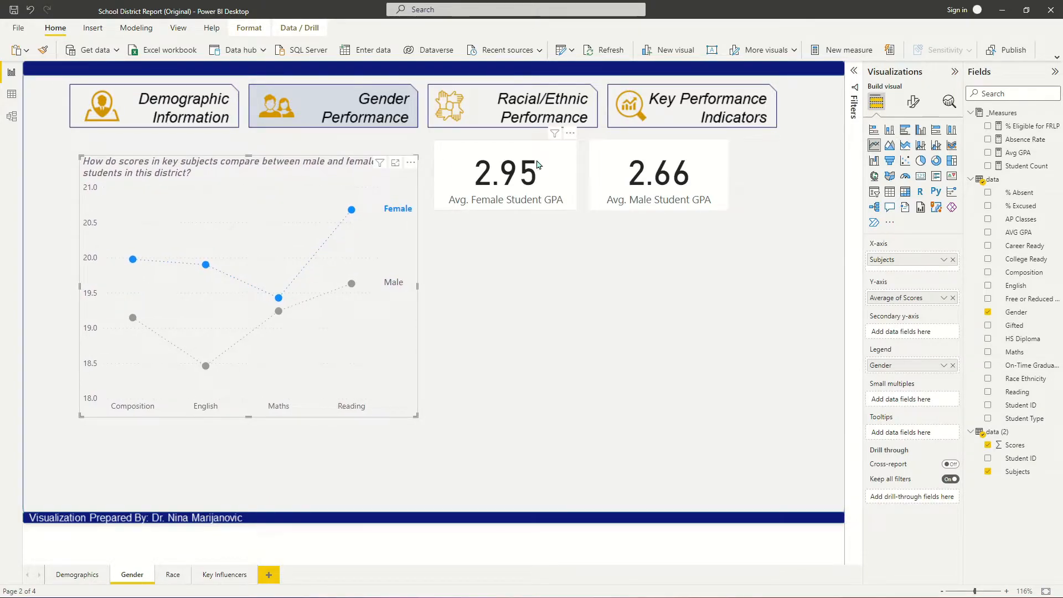
pyautogui.moveTo(493, 191); pyautogui.dragTo(149, 478)
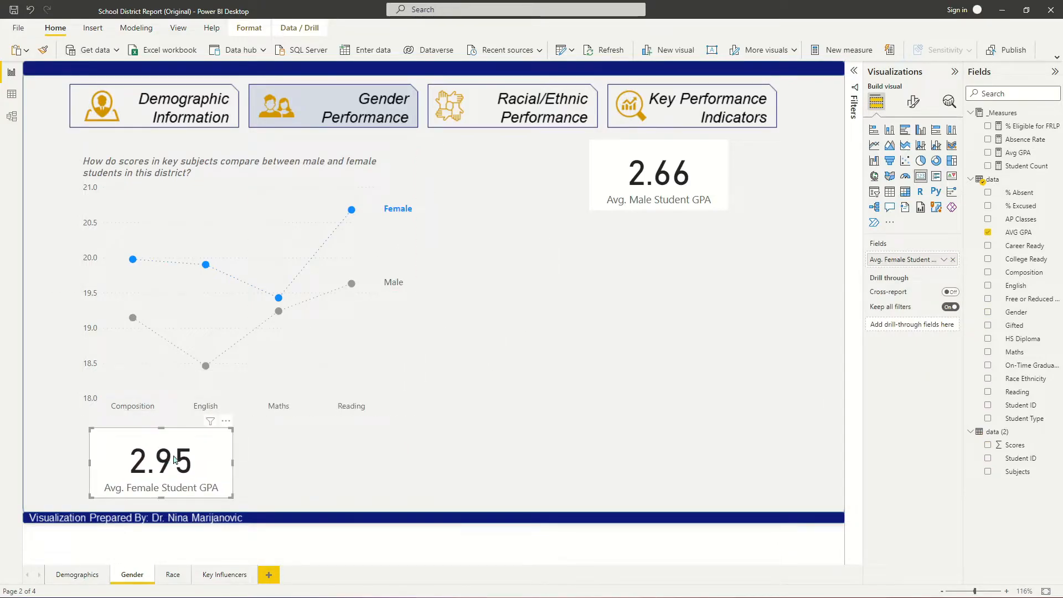
pyautogui.moveTo(626, 205); pyautogui.dragTo(292, 492)
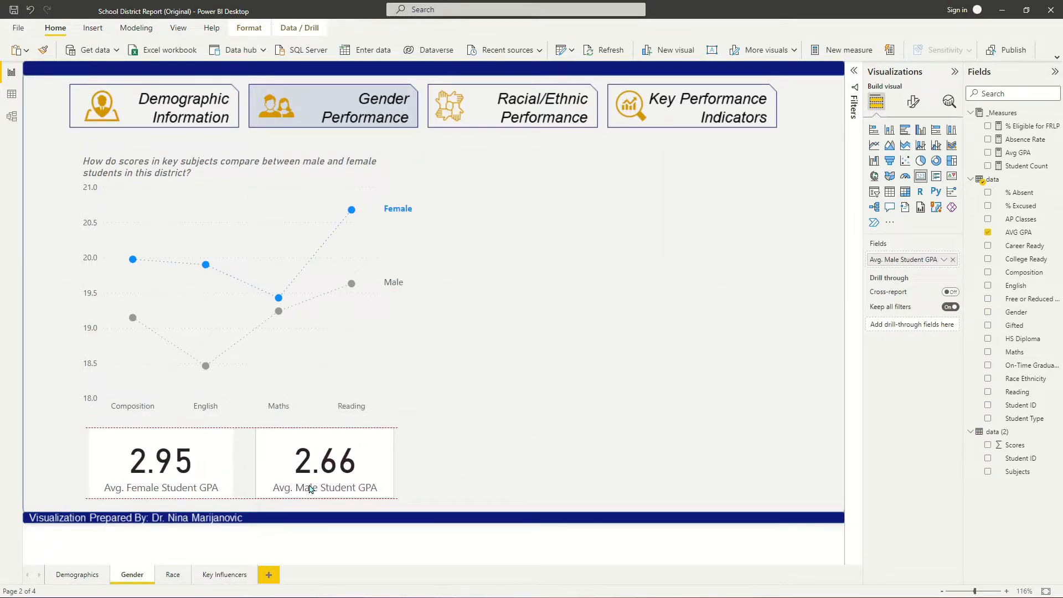
# Step: Turn off the background of both GPA cards together
pyautogui.keyDown('ctrl'); pyautogui.click(169, 472); pyautogui.keyUp('ctrl')
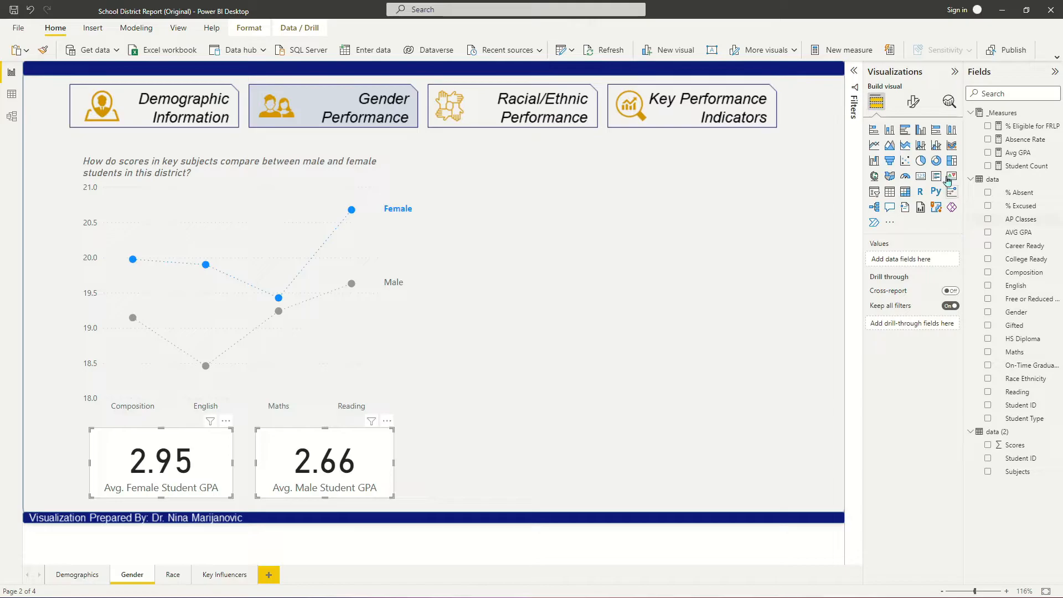
pyautogui.click(913, 102)
pyautogui.click(888, 224)
pyautogui.click(945, 246)
pyautogui.click(888, 224)
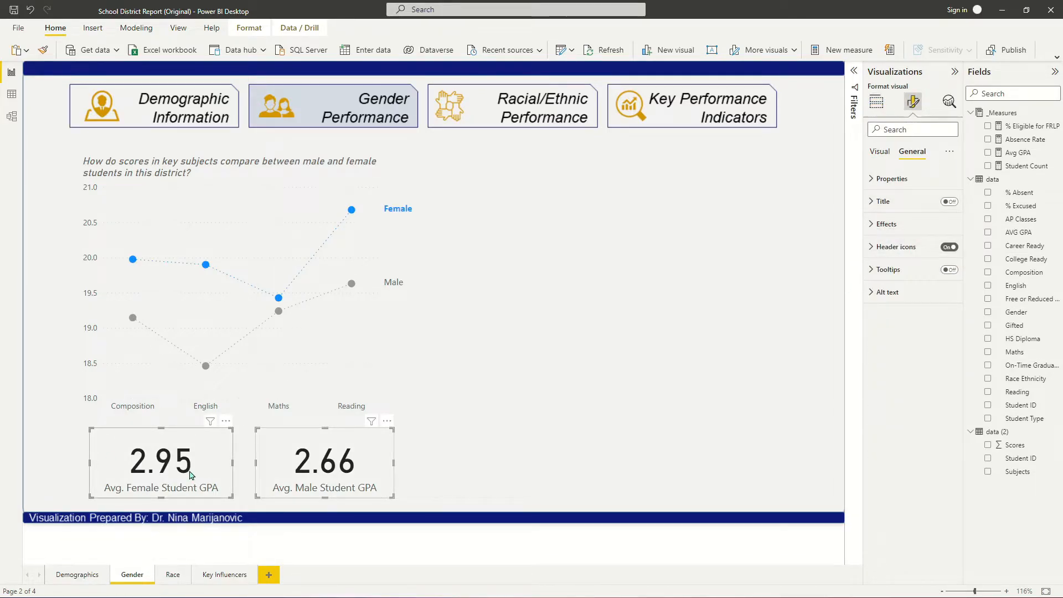
# Step: Set both GPA cards' callout values to 1 decimal place and font size 36
pyautogui.click(878, 157)
pyautogui.click(892, 179)
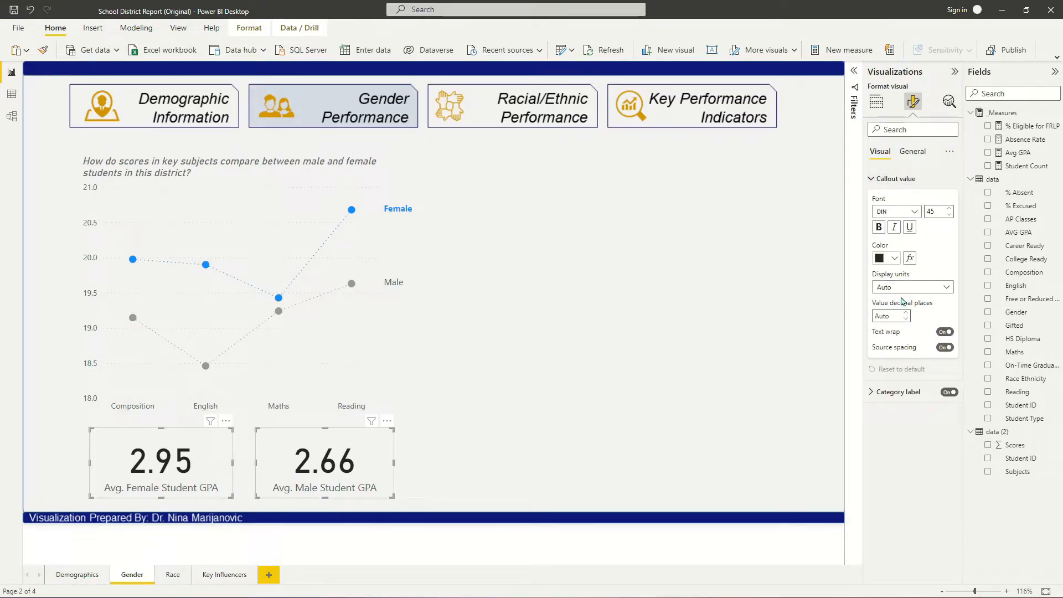
pyautogui.click(893, 315)
pyautogui.write('1')
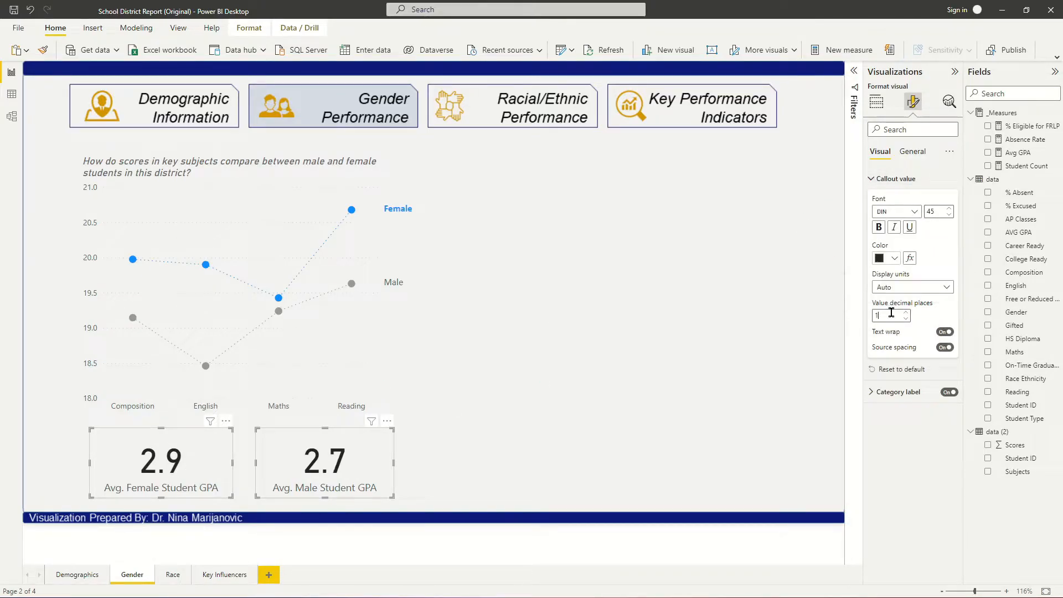
pyautogui.doubleClick(943, 212)
pyautogui.write('36')
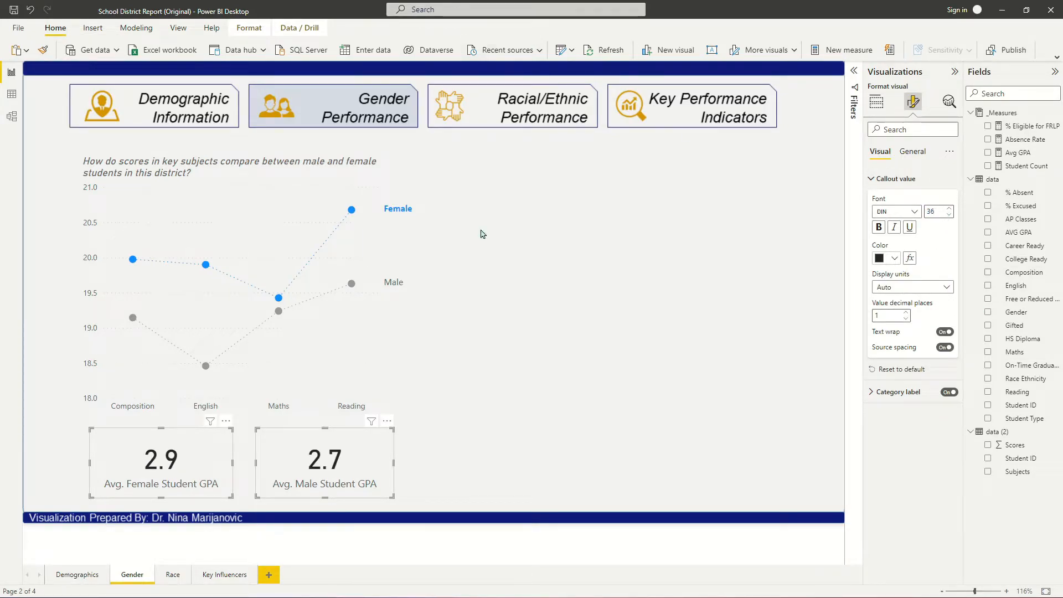
pyautogui.click(875, 178)
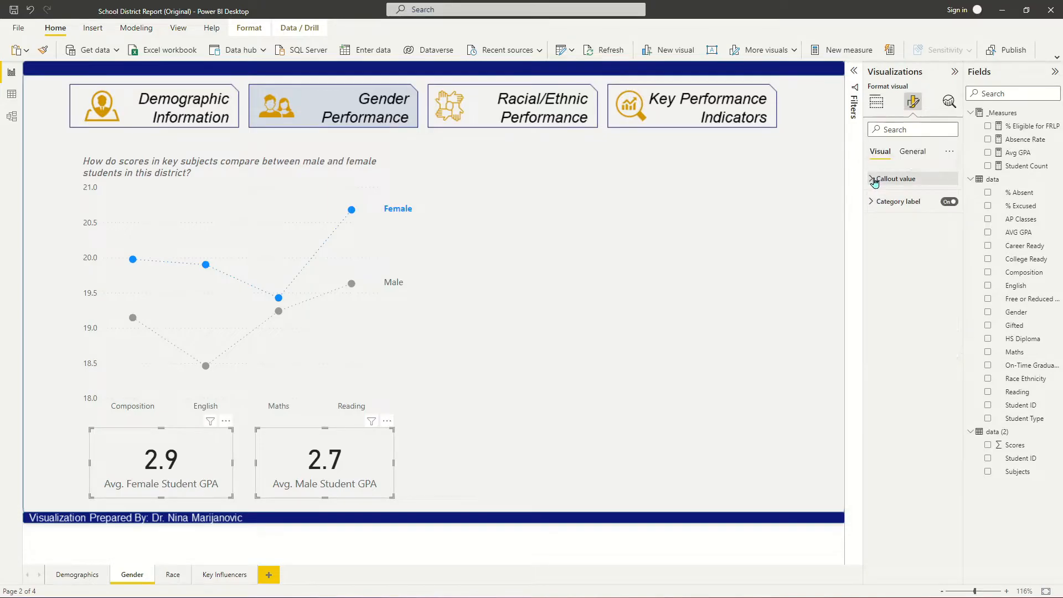
# Step: Color the female GPA card's callout value with the theme blue that matches the Female line
pyautogui.click(177, 478)
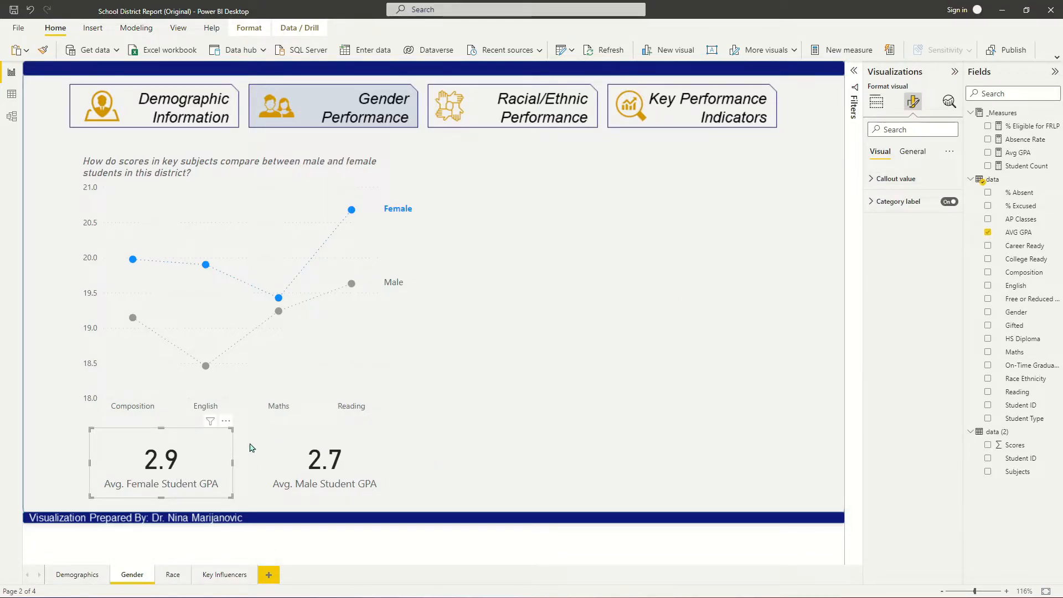
pyautogui.click(872, 179)
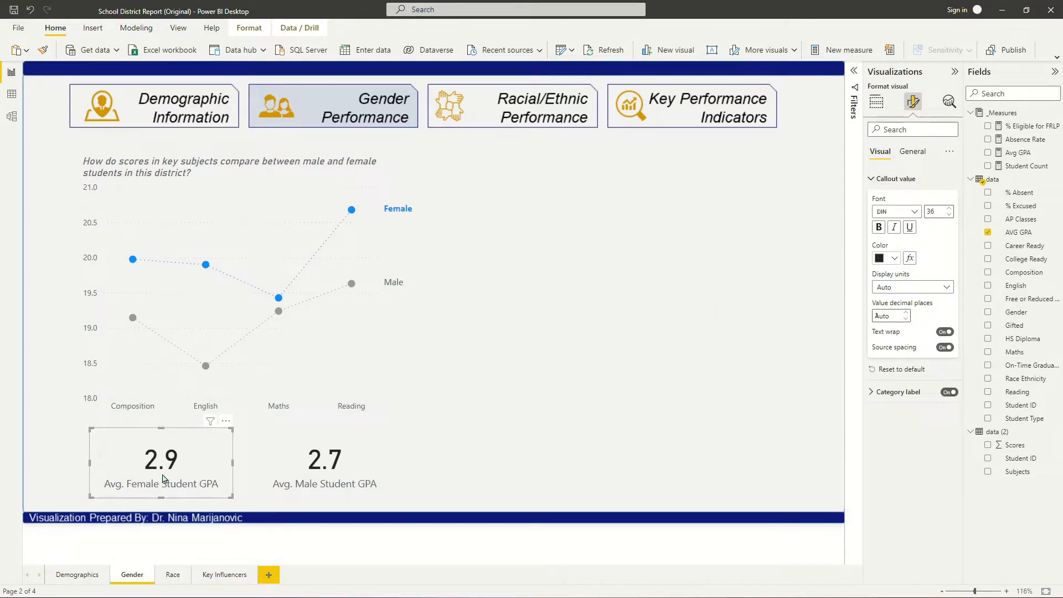
pyautogui.click(895, 259)
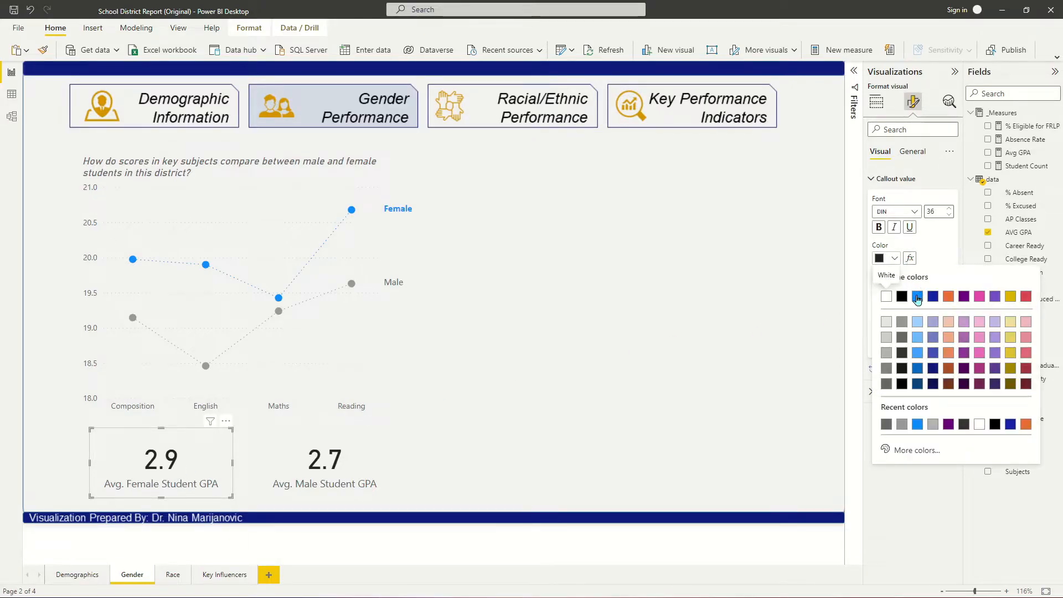
pyautogui.click(917, 294)
# Step: Nudge the male GPA card closer to the female card and color its callout value with a dark gray theme shade
pyautogui.click(330, 465)
pyautogui.moveTo(325, 464); pyautogui.dragTo(318, 464)
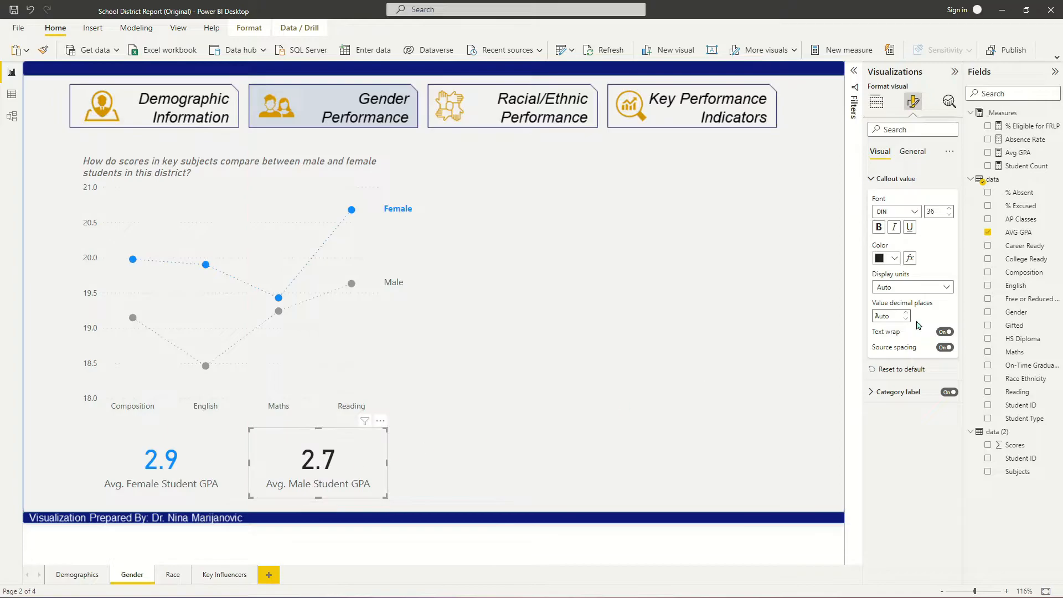
pyautogui.click(887, 261)
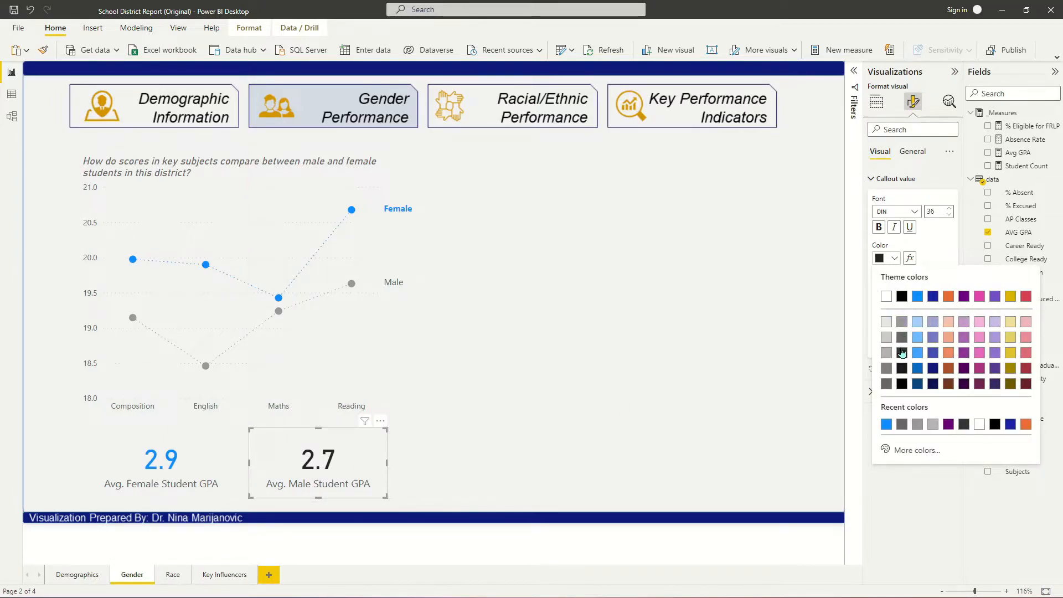
pyautogui.click(902, 353)
pyautogui.click(884, 259)
pyautogui.click(897, 337)
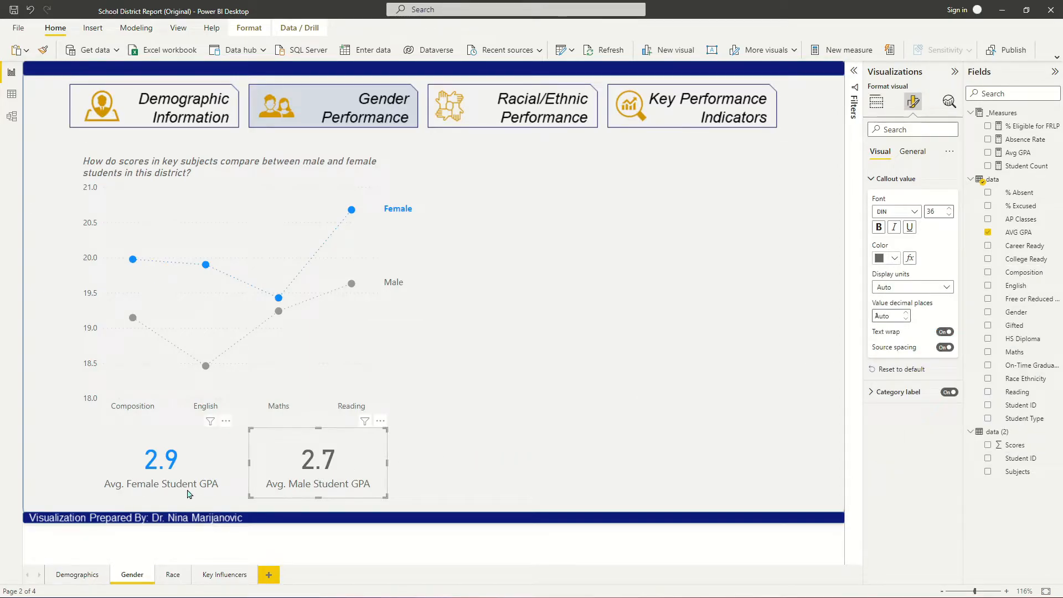
pyautogui.click(512, 480)
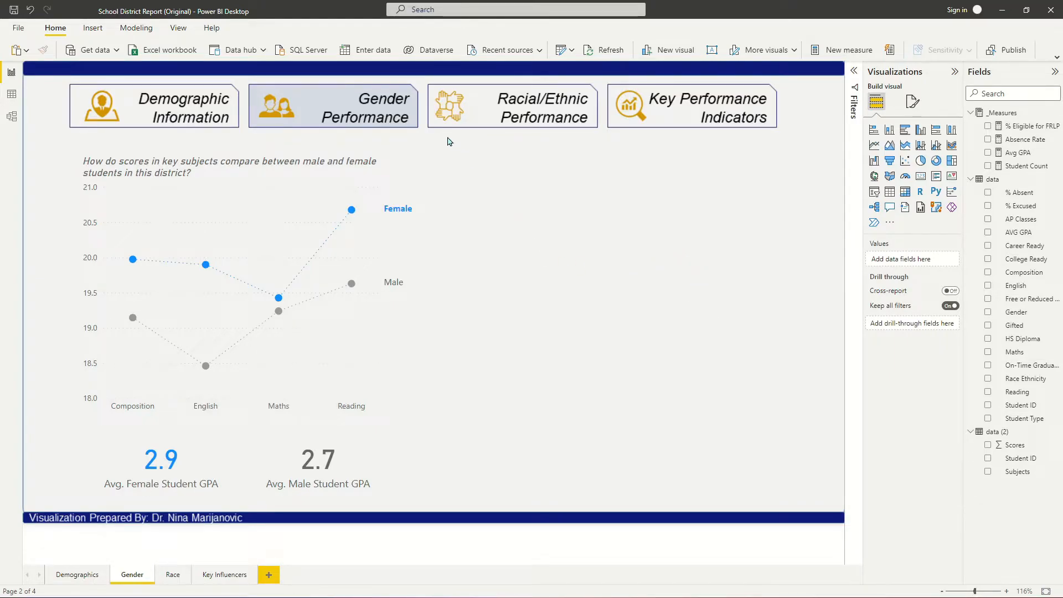
# Step: Narrow the subject-score line chart slightly from its right edge to widen the empty area beside it
pyautogui.moveTo(425, 148); pyautogui.dragTo(836, 514)
pyautogui.click(419, 293)
pyautogui.moveTo(418, 295); pyautogui.dragTo(404, 299)
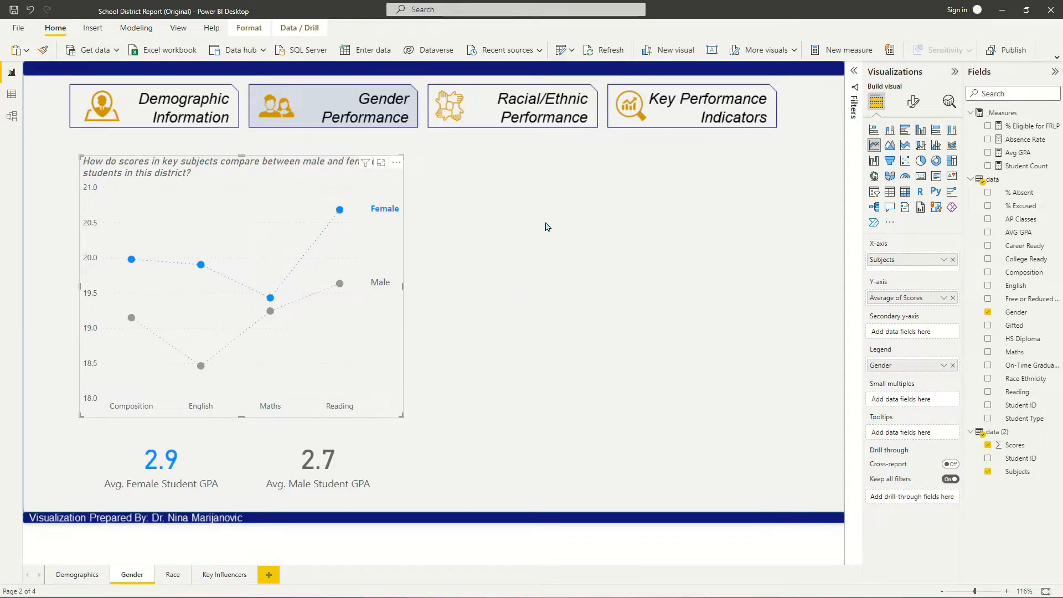
pyautogui.click(604, 189)
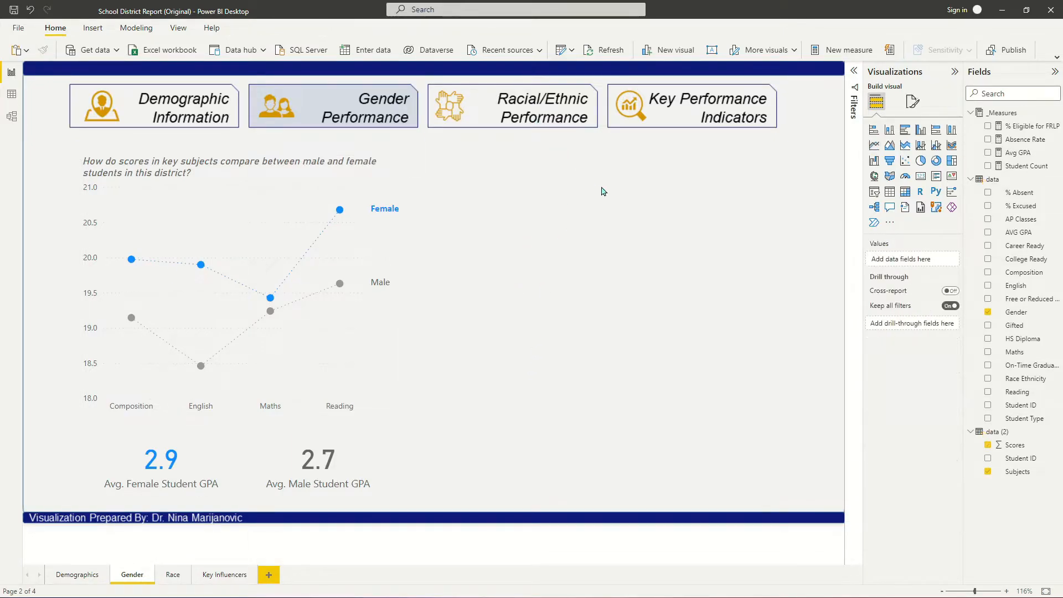
# Step: Add a scatter chart in the empty area beside the line chart and enlarge it to fill most of that space
pyautogui.click(904, 161)
pyautogui.moveTo(499, 221); pyautogui.dragTo(495, 225)
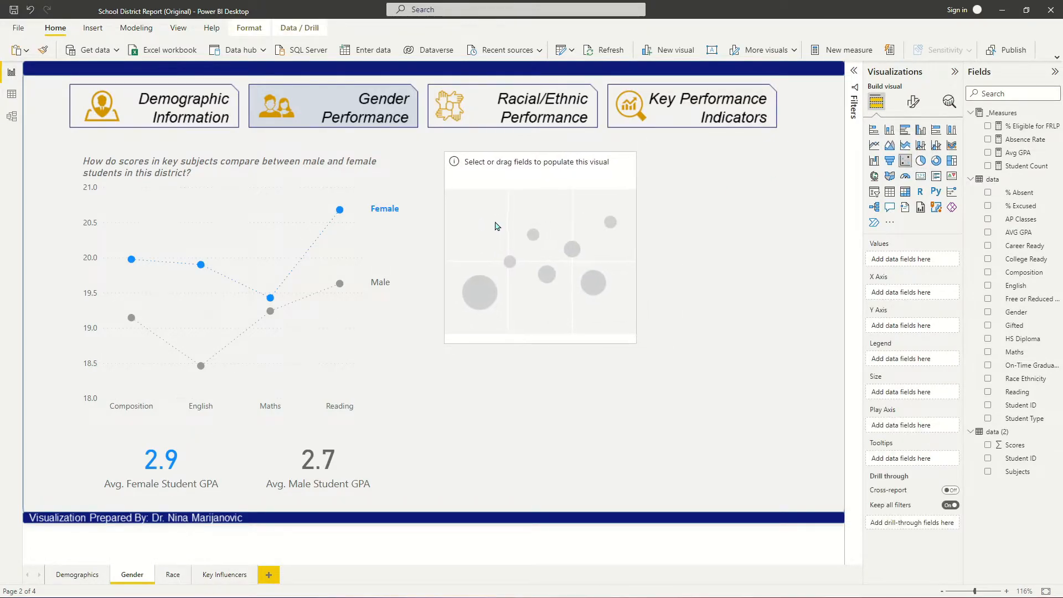
pyautogui.moveTo(635, 343); pyautogui.dragTo(823, 433)
pyautogui.moveTo(765, 272); pyautogui.dragTo(756, 272)
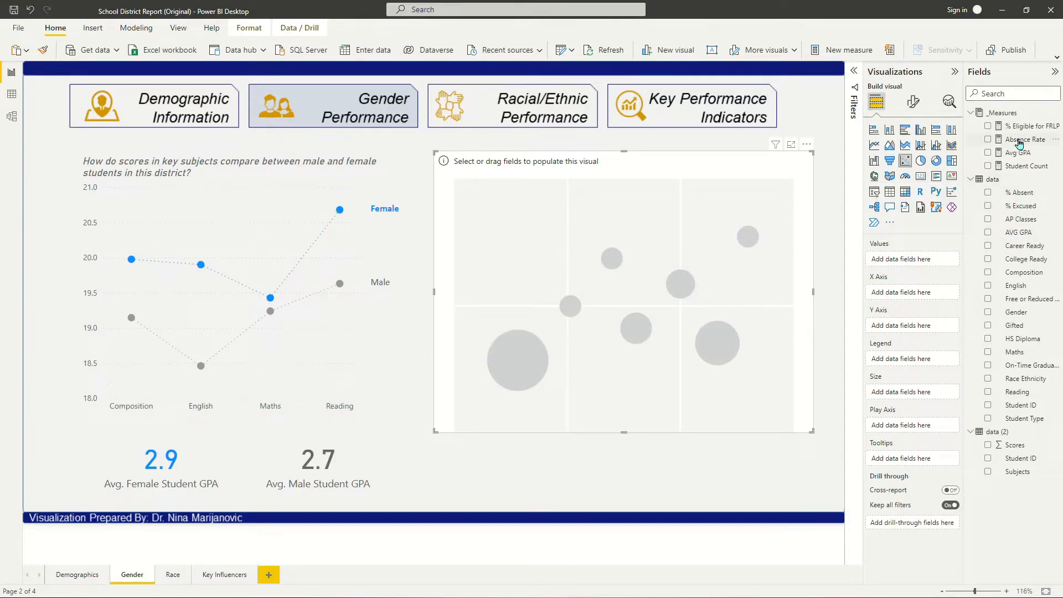
# Step: Set the scatter chart's X axis to Absence Rate, Y axis to Avg GPA and legend to Gender
pyautogui.moveTo(1020, 142); pyautogui.dragTo(921, 298)
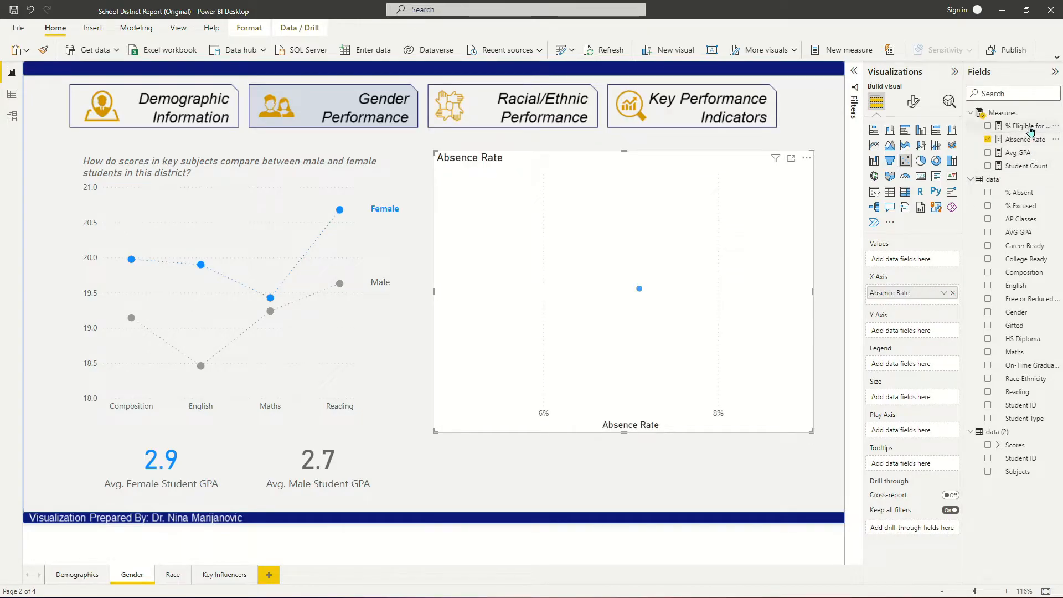
pyautogui.moveTo(1018, 155); pyautogui.dragTo(918, 338)
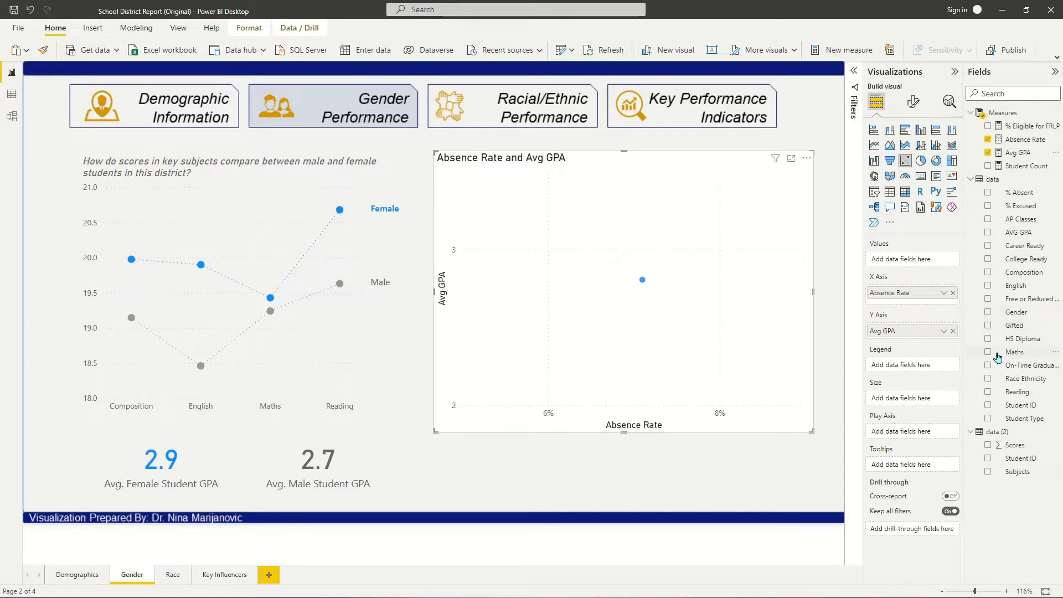
pyautogui.moveTo(1009, 314); pyautogui.dragTo(926, 365)
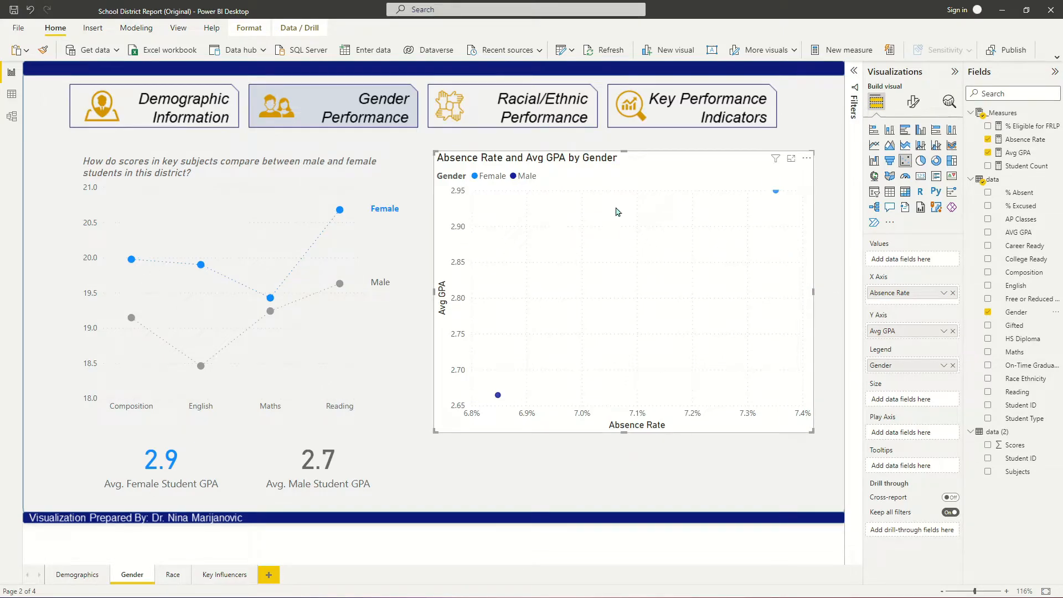
pyautogui.moveTo(499, 398)
pyautogui.click(821, 165)
pyautogui.click(710, 162)
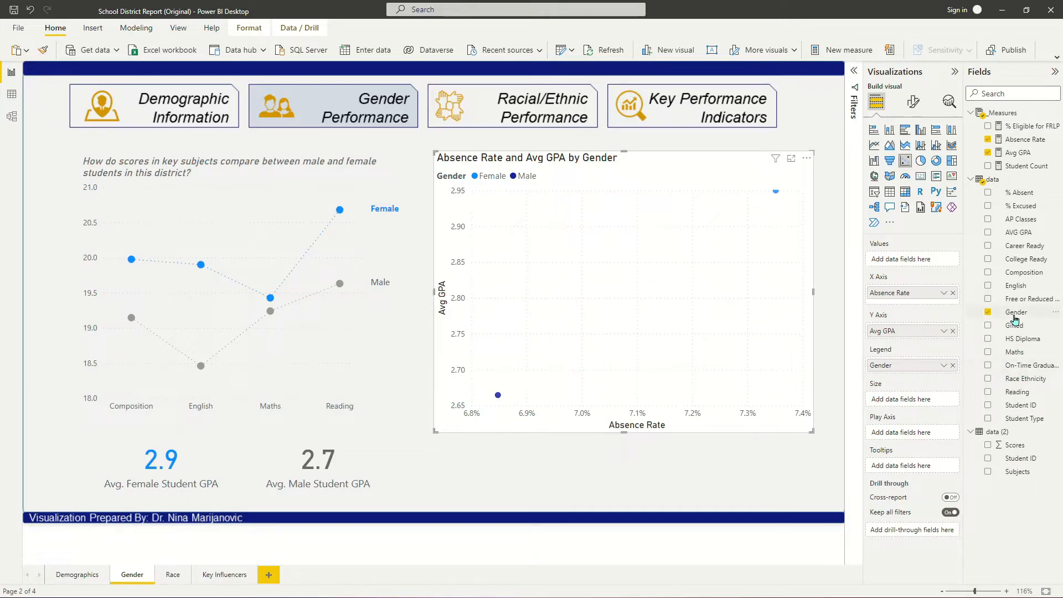
# Step: Create a calculated column in the data table: Gender Ethnicity = data[Gender] & " (" & data[Race Ethnicity] & ")"
pyautogui.rightClick(1024, 288)
pyautogui.click(981, 335)
pyautogui.write('G')
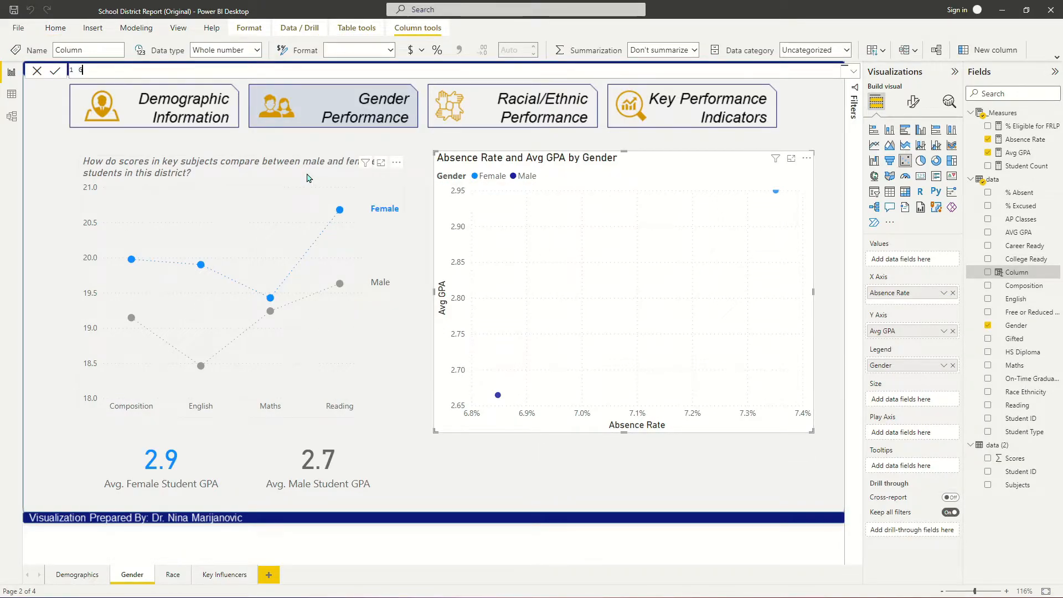
pyautogui.write('ender Ethnicity = data[Gender]')
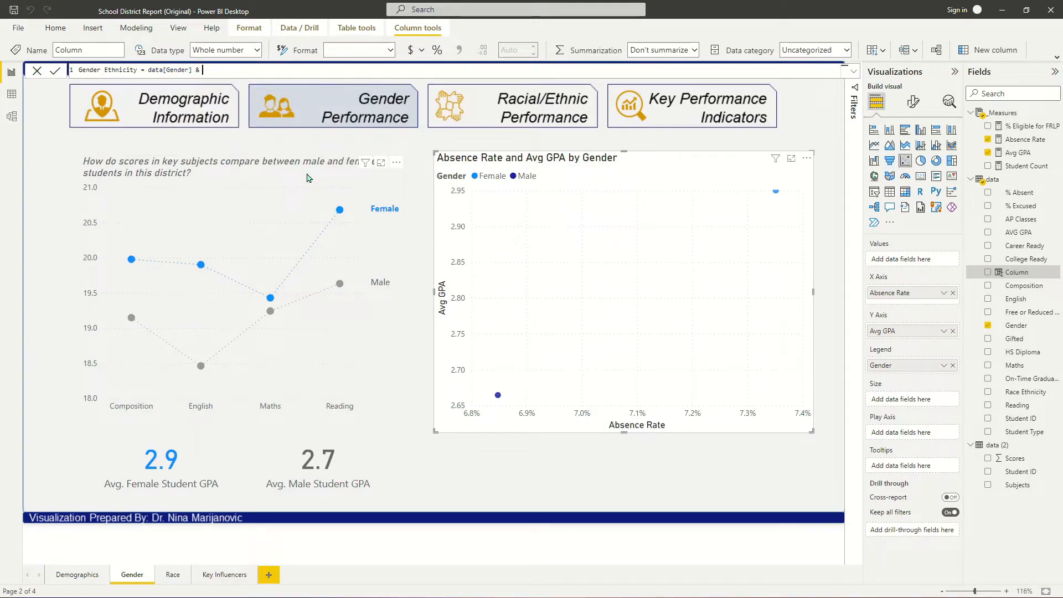
pyautogui.write(' & " (" & data[Race Ethnicity]  ')
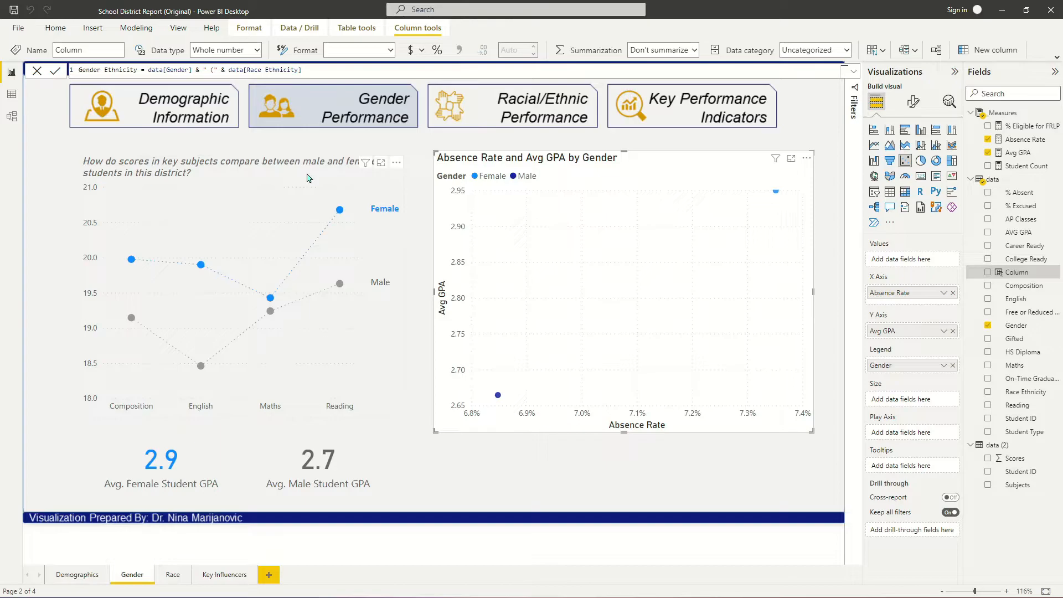
pyautogui.write('")')
pyautogui.press('Left')
pyautogui.press('Left')
pyautogui.write('&')
pyautogui.press('Return')
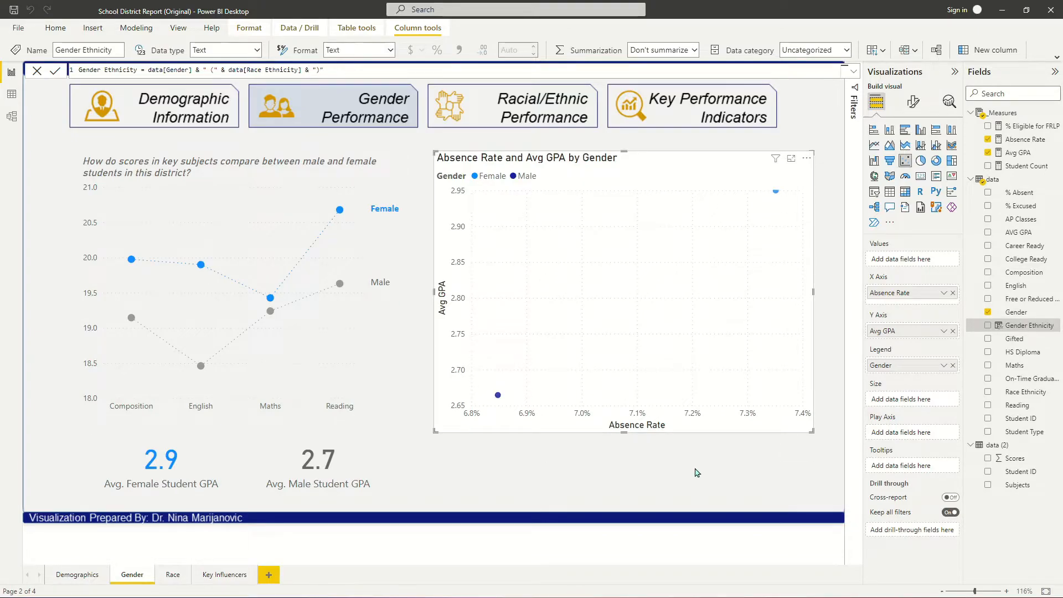
# Step: List the Gender Ethnicity values in a temporary table visual on the page, and delete that table
pyautogui.click(890, 191)
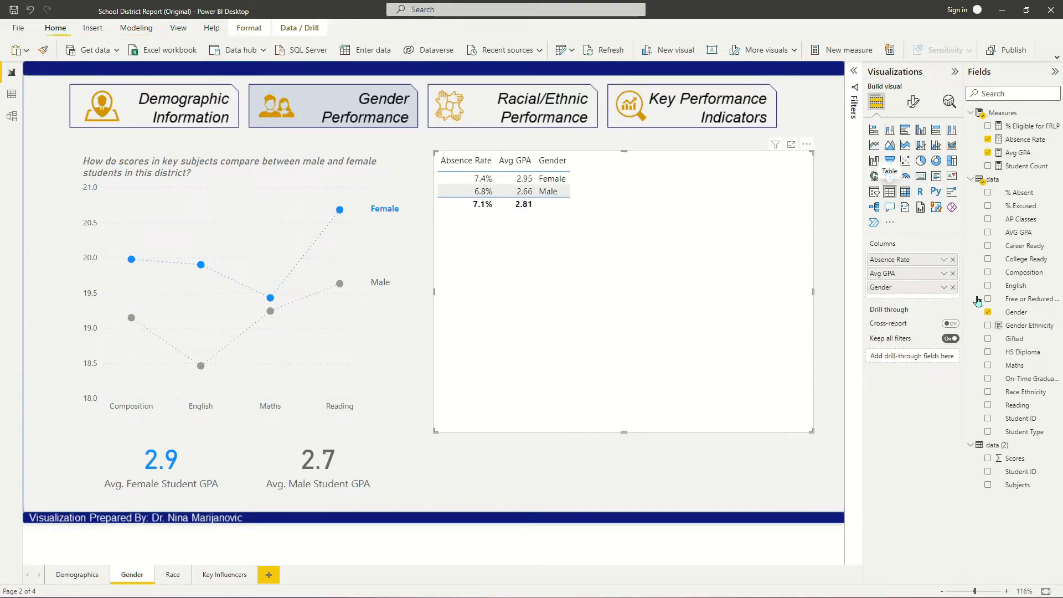
pyautogui.hotkey('ctrl', 'z')
pyautogui.click(714, 442)
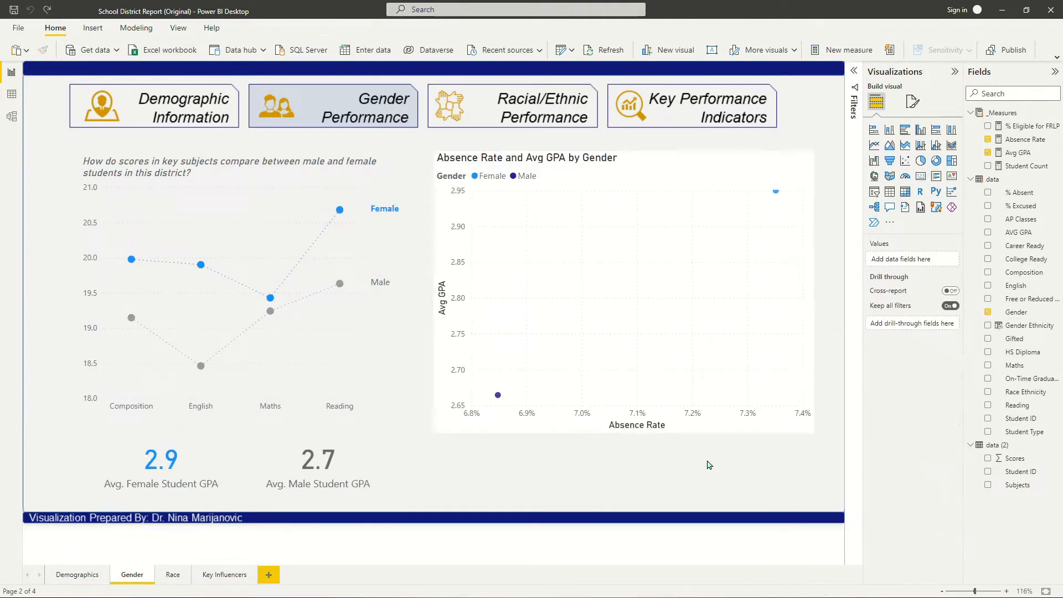
pyautogui.click(892, 195)
pyautogui.moveTo(177, 197); pyautogui.dragTo(648, 376)
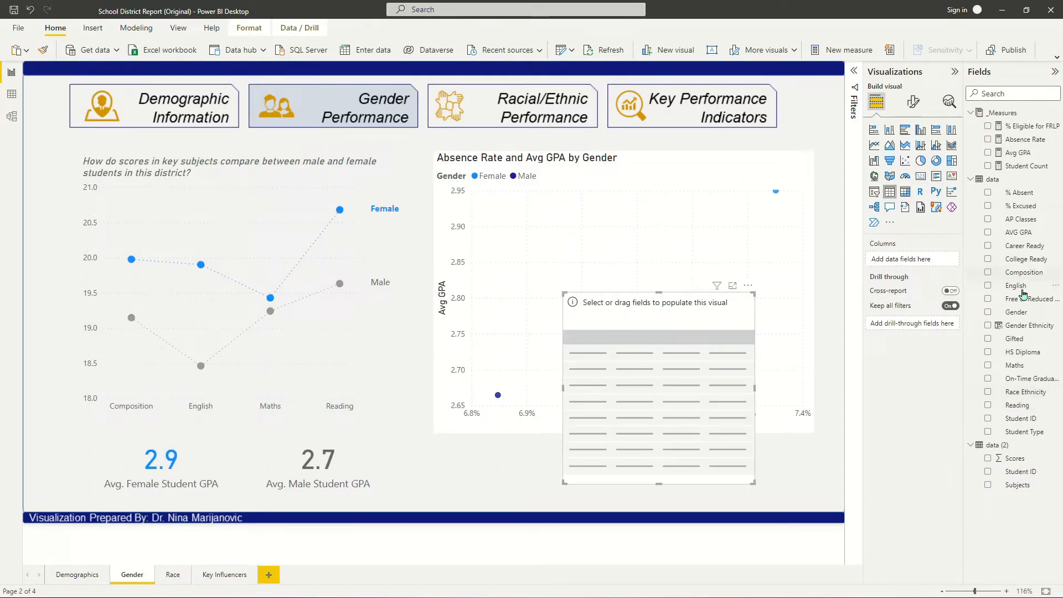
pyautogui.moveTo(1028, 326); pyautogui.dragTo(936, 264)
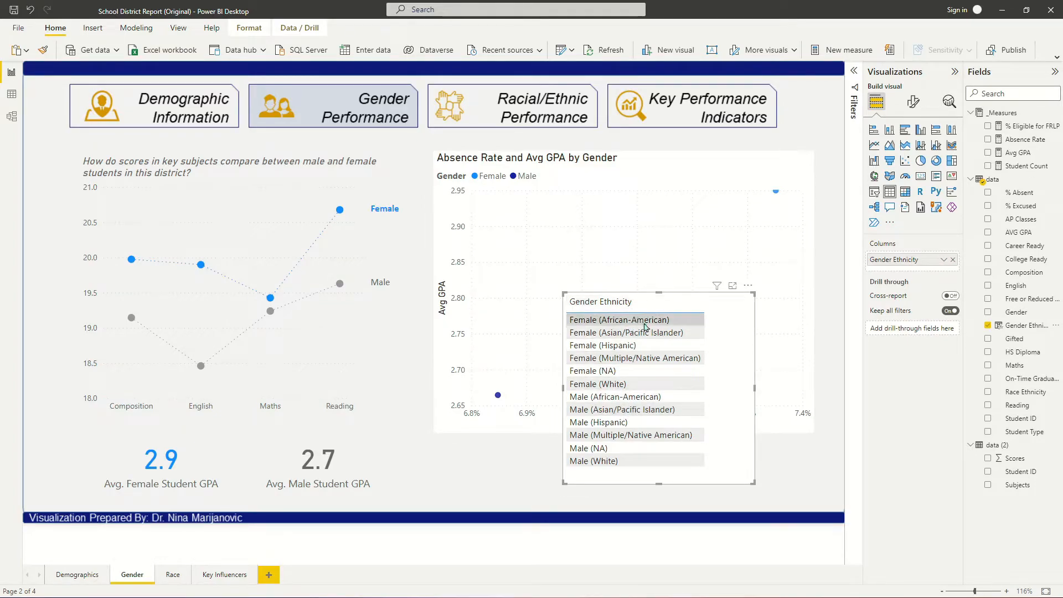
pyautogui.press('Delete')
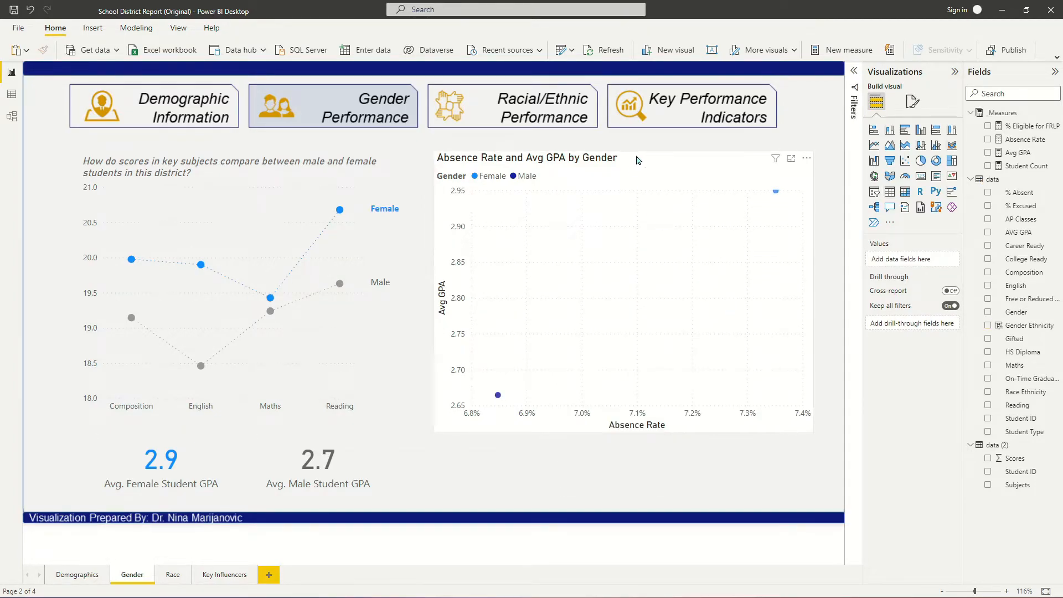
# Step: Replace Gender with Gender Ethnicity as the scatter chart's legend field
pyautogui.click(638, 160)
pyautogui.click(953, 365)
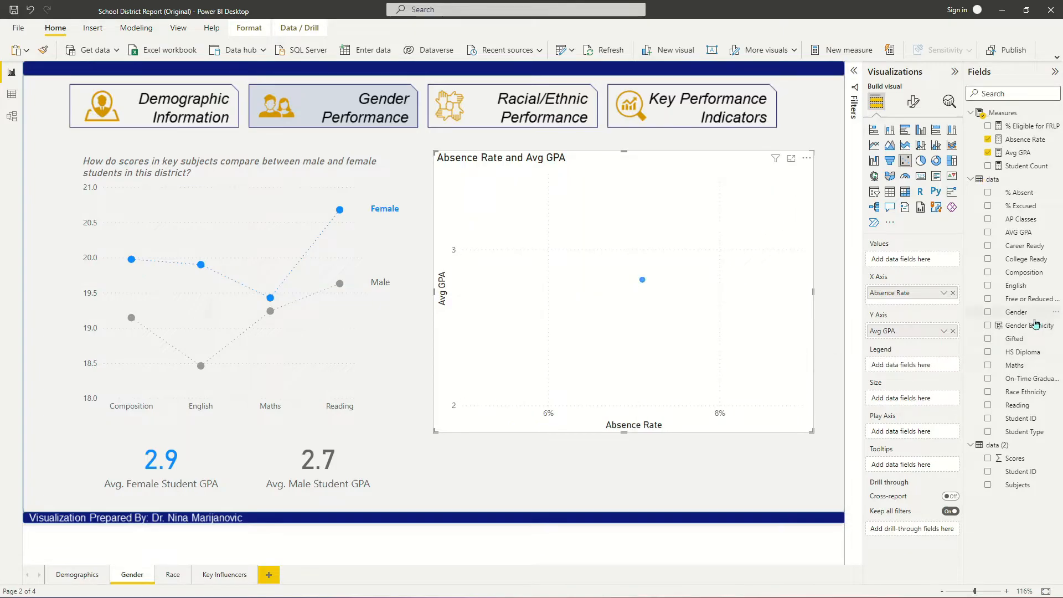
pyautogui.moveTo(1030, 326); pyautogui.dragTo(908, 366)
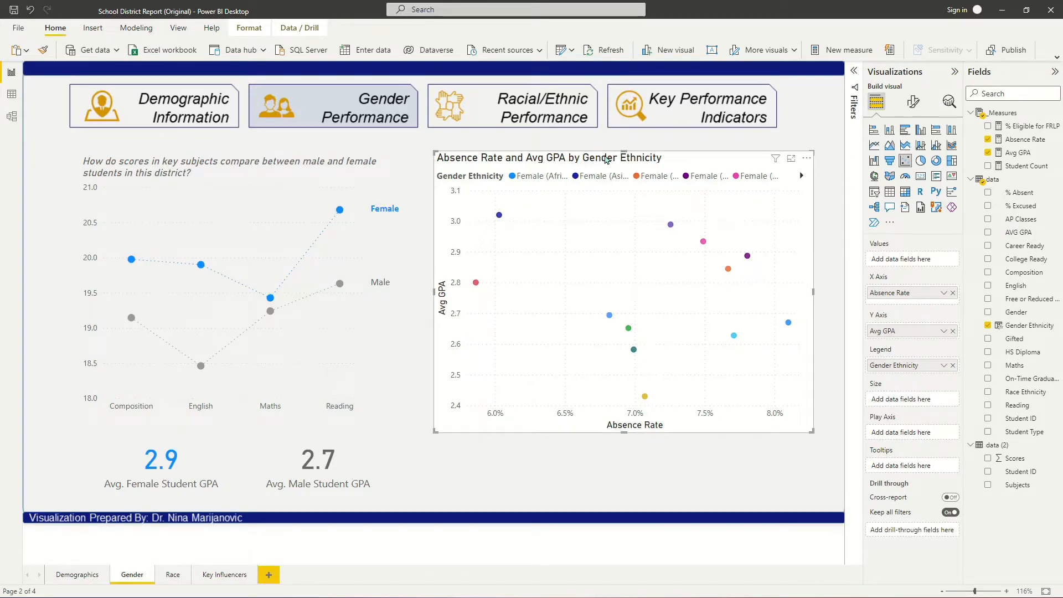
pyautogui.moveTo(596, 160); pyautogui.dragTo(601, 160)
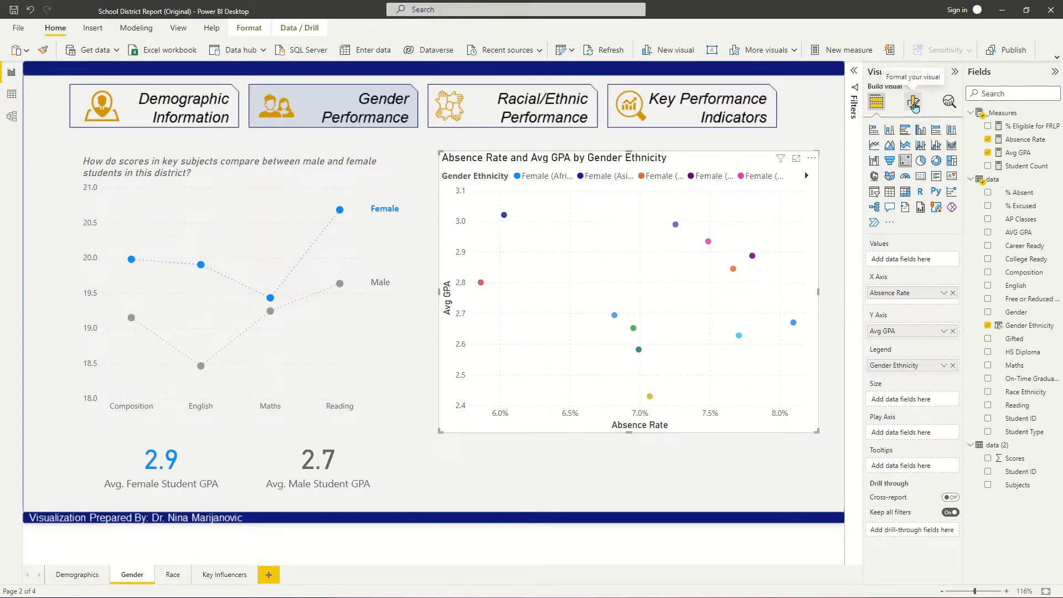
# Step: Turn off the scatter chart's legend and turn on category labels in the Calibri font
pyautogui.click(914, 105)
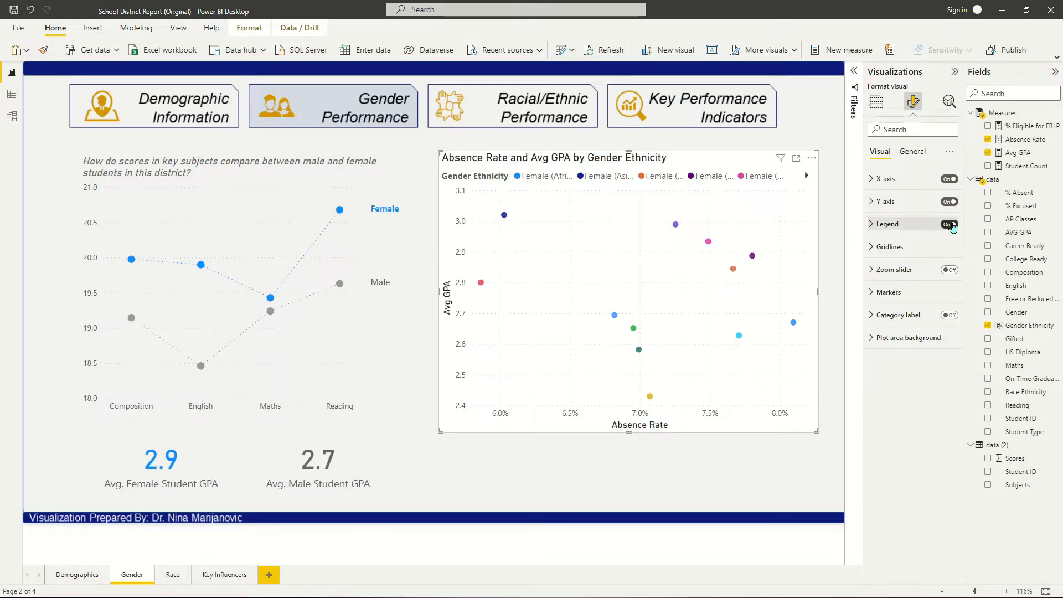
pyautogui.click(951, 225)
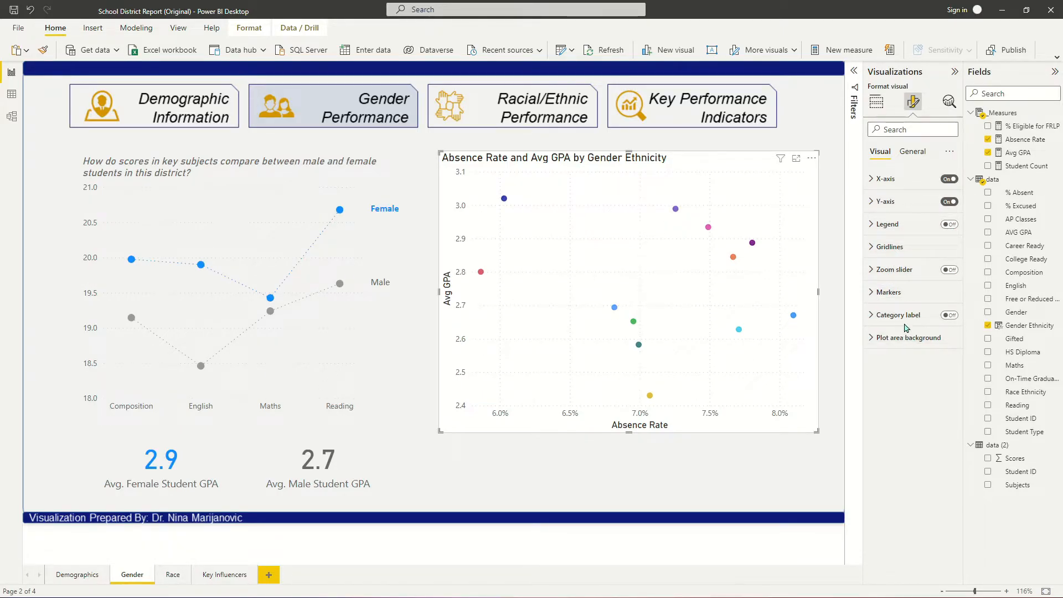
pyautogui.click(890, 317)
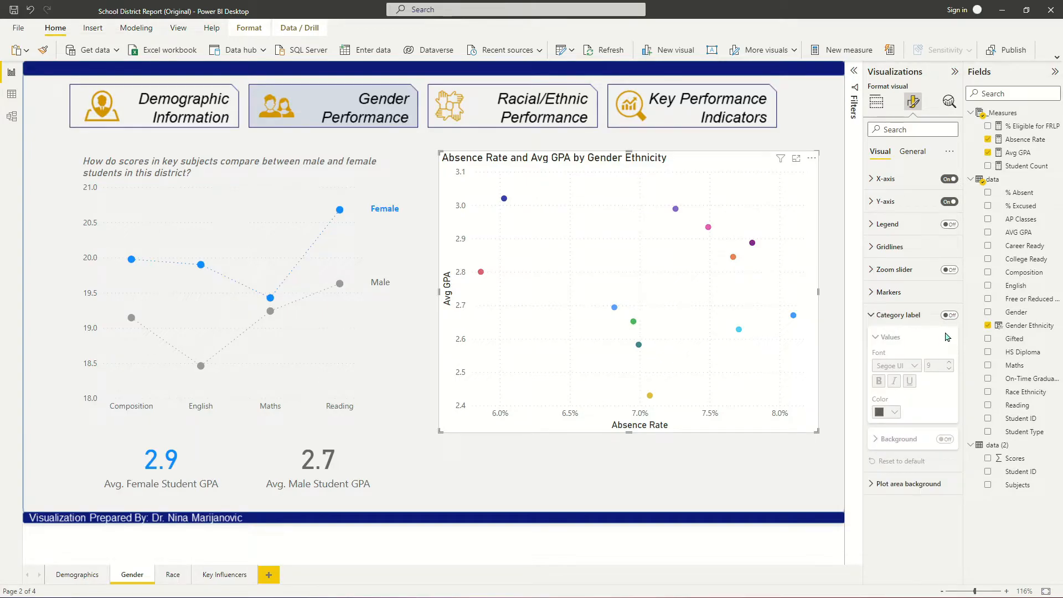
pyautogui.click(950, 315)
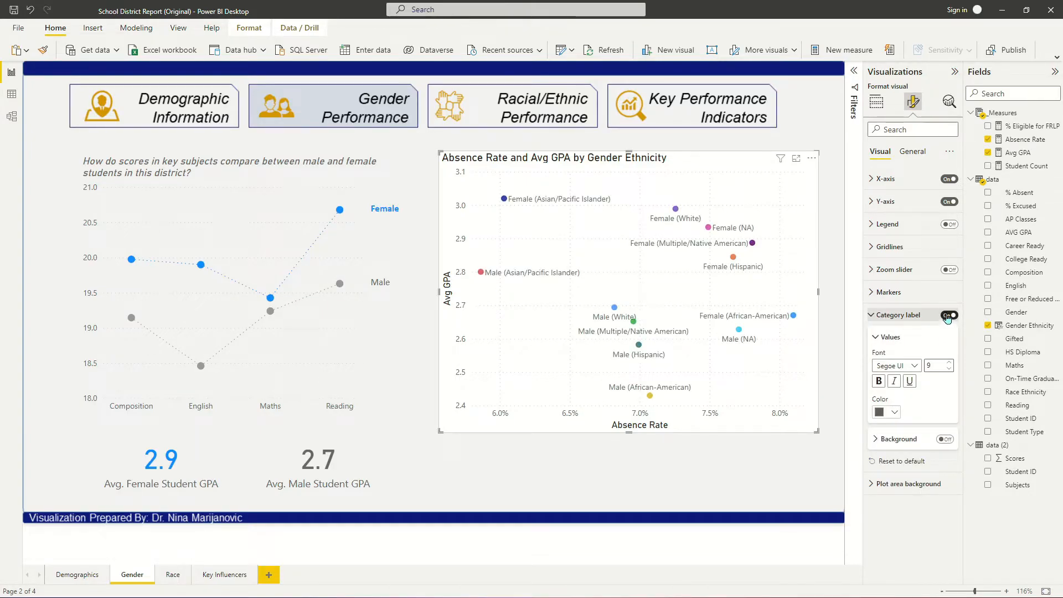
pyautogui.click(900, 367)
pyautogui.scroll(3, 893, 381)
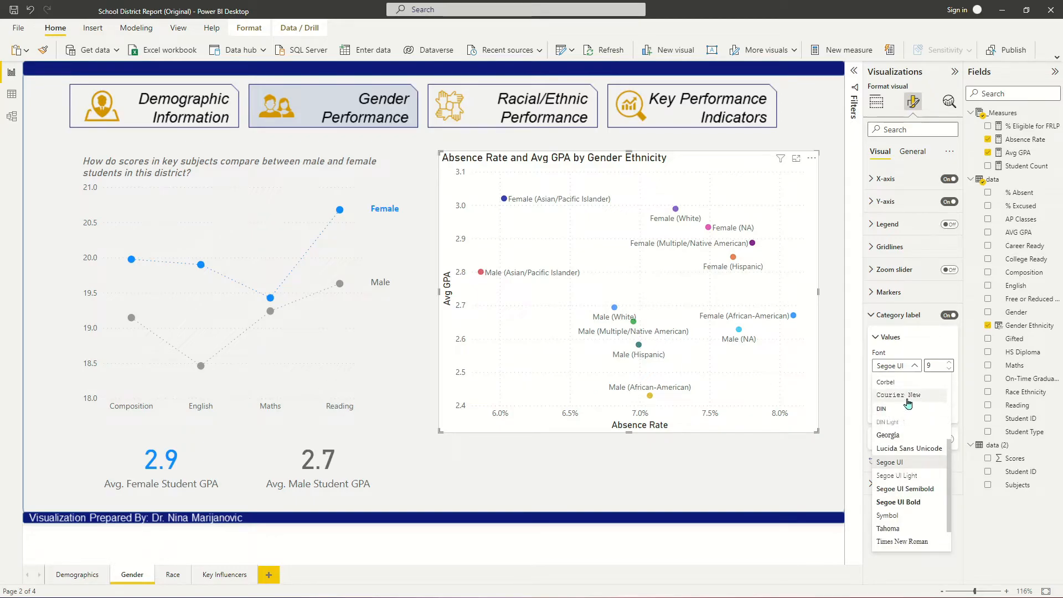
pyautogui.click(889, 380)
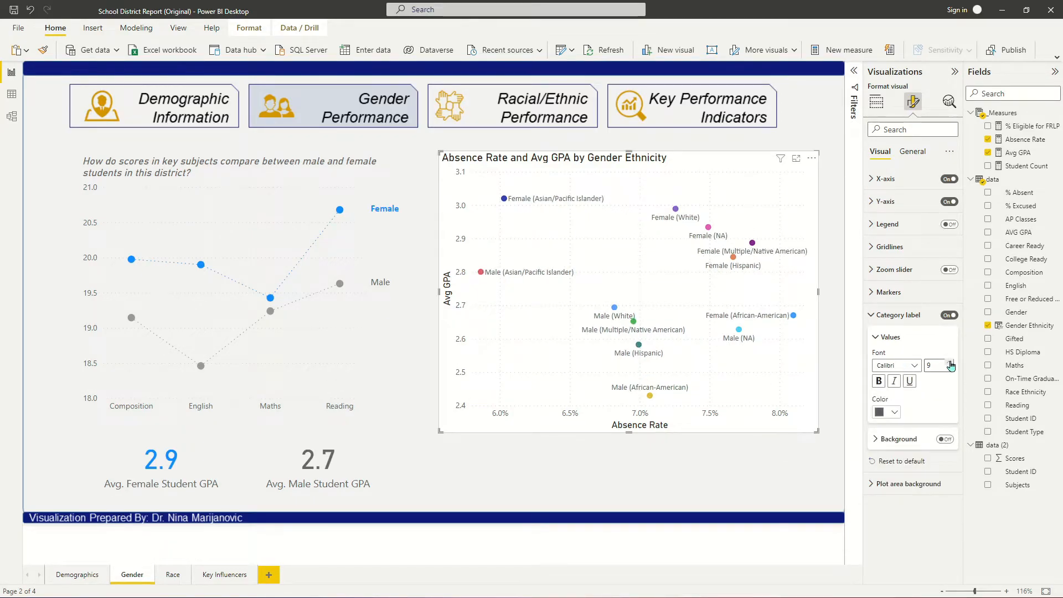
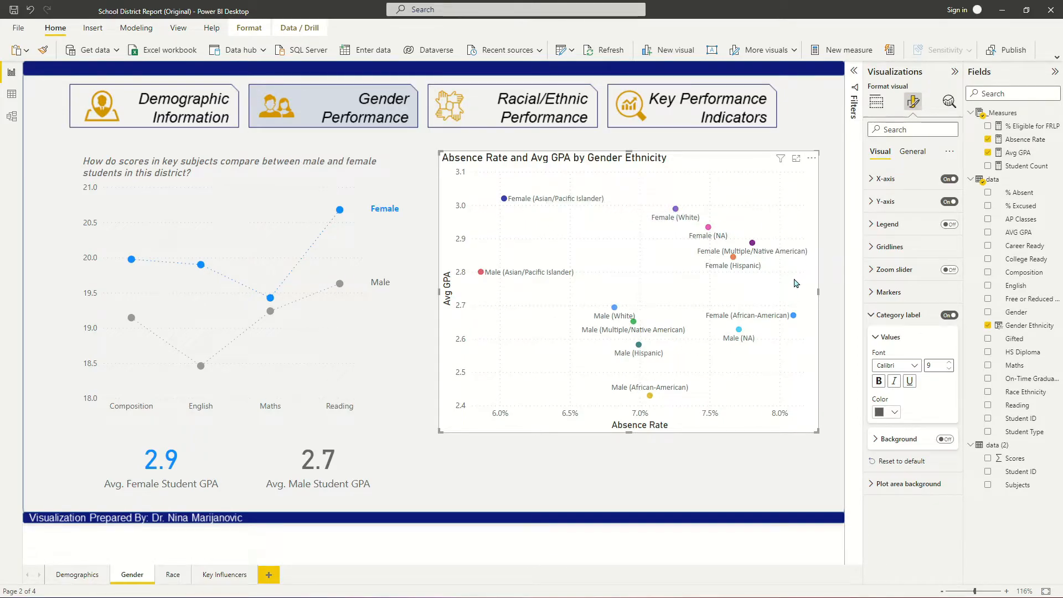
pyautogui.moveTo(679, 164); pyautogui.dragTo(674, 165)
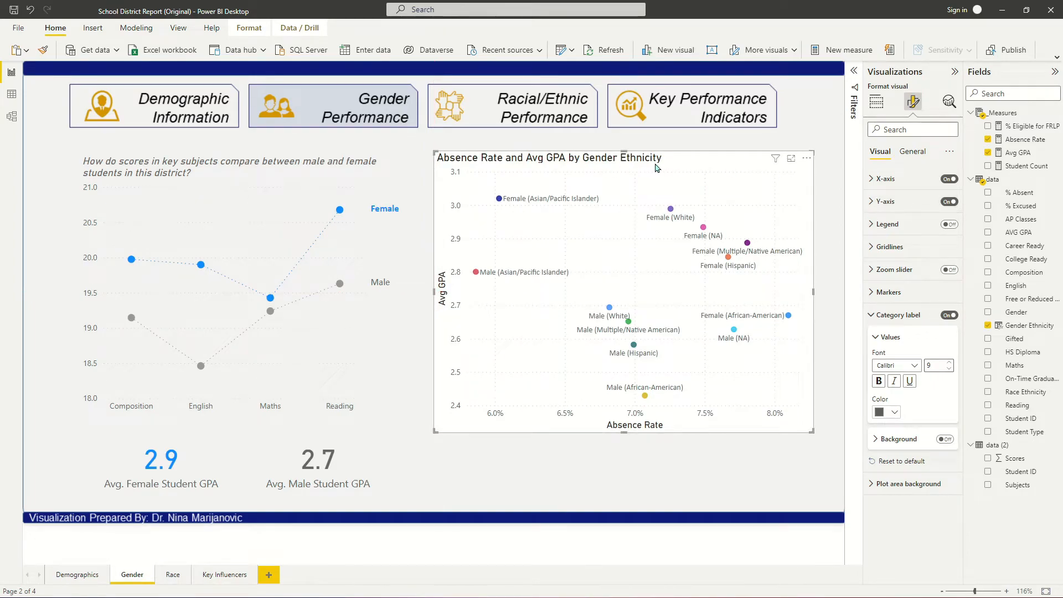
# Step: Set the scatter chart's marker color to the theme blue for every female ethnicity series
pyautogui.click(878, 320)
pyautogui.click(897, 296)
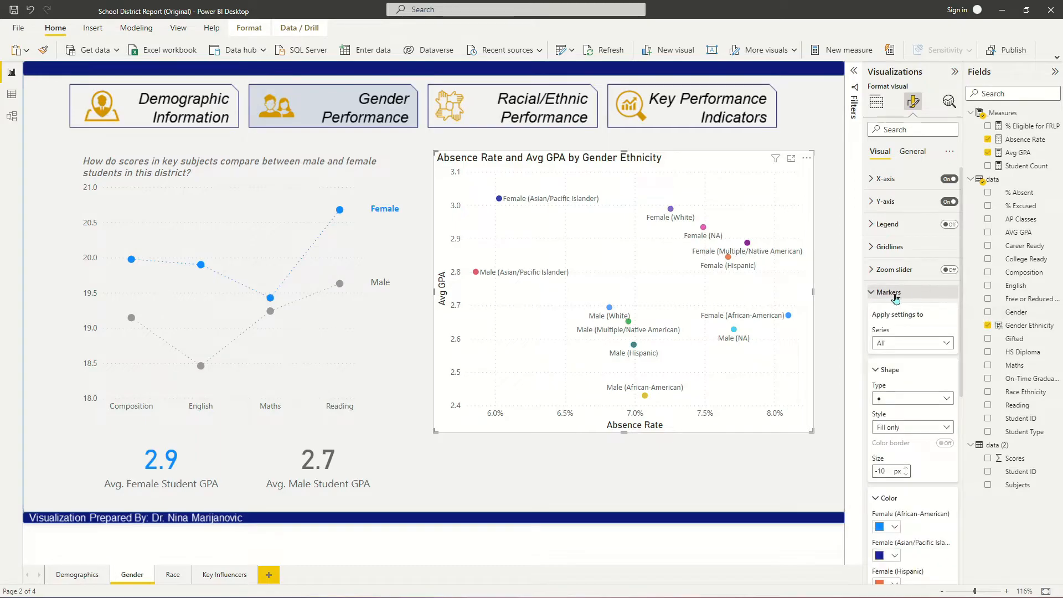
pyautogui.scroll(-5, 942, 271)
pyautogui.scroll(5, 951, 264)
pyautogui.scroll(-5, 952, 264)
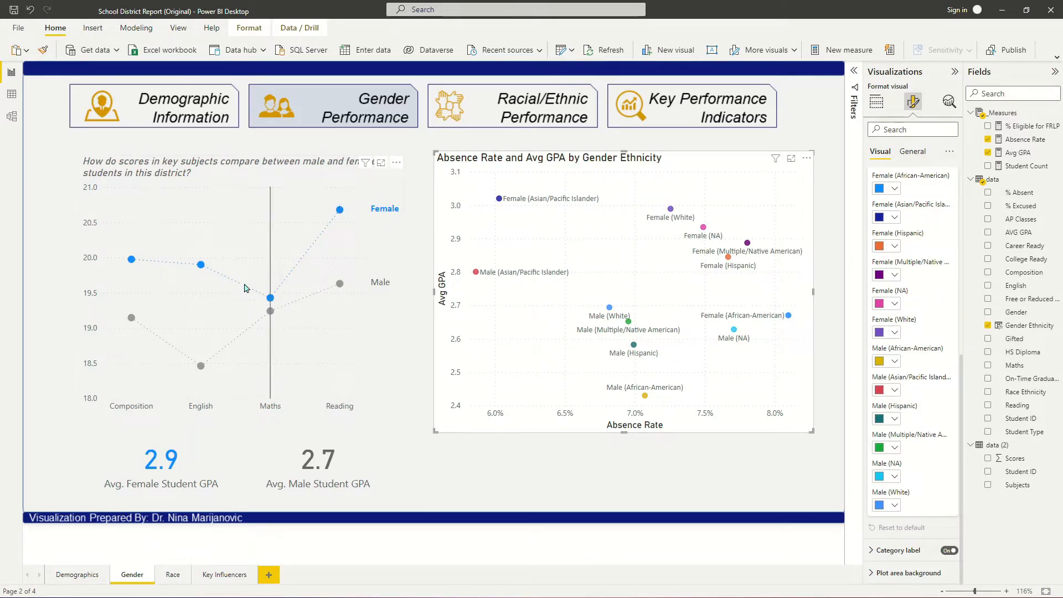
pyautogui.click(887, 217)
pyautogui.click(917, 257)
pyautogui.click(887, 246)
pyautogui.click(921, 285)
pyautogui.click(887, 275)
pyautogui.click(918, 314)
pyautogui.click(887, 304)
pyautogui.click(919, 343)
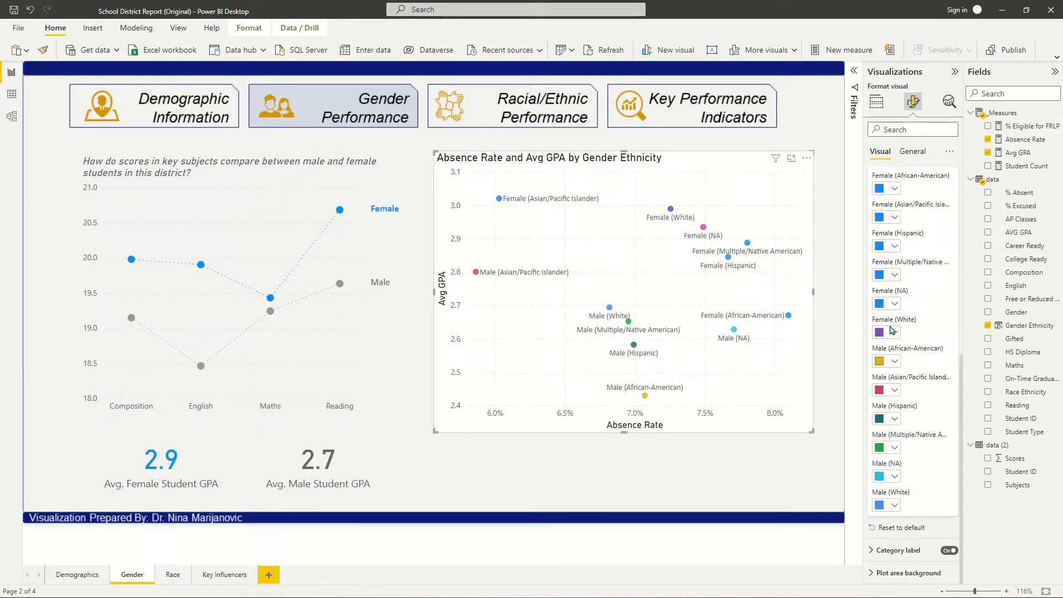
pyautogui.click(893, 333)
pyautogui.click(917, 371)
# Step: Set the scatter chart's marker color to light gray for every male ethnicity series
pyautogui.click(887, 363)
pyautogui.click(887, 455)
pyautogui.scroll(-3, 890, 400)
pyautogui.click(889, 399)
pyautogui.click(887, 453)
pyautogui.click(887, 418)
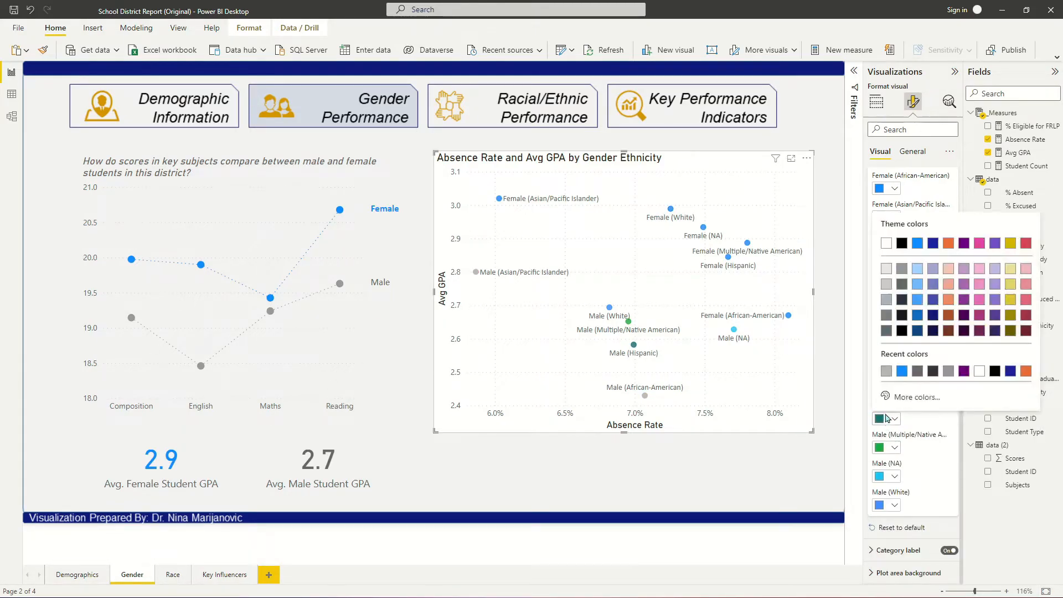
pyautogui.click(887, 302)
pyautogui.click(886, 246)
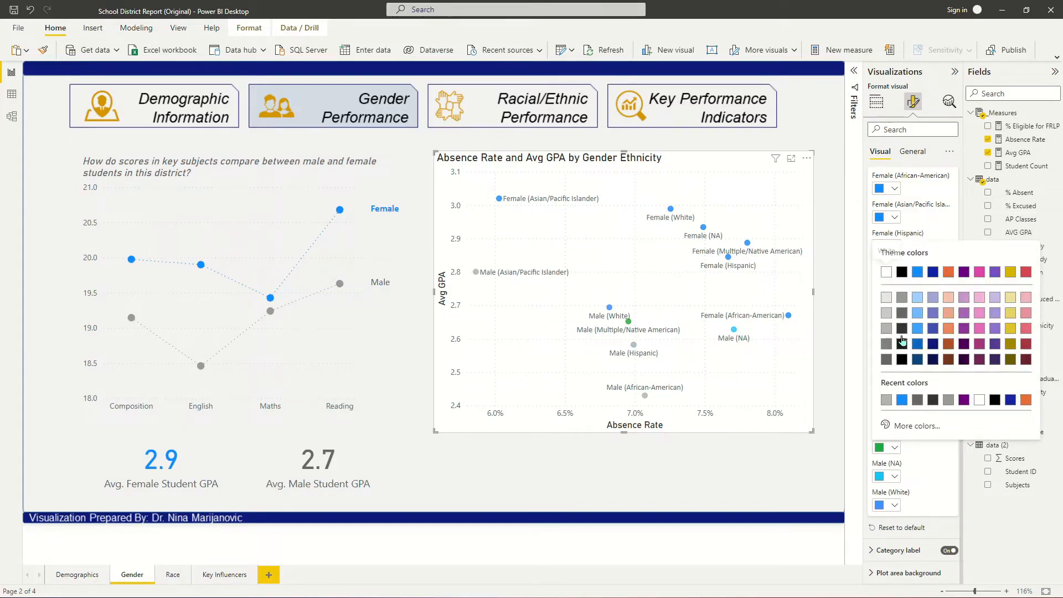
pyautogui.click(887, 331)
pyautogui.click(889, 448)
pyautogui.click(891, 479)
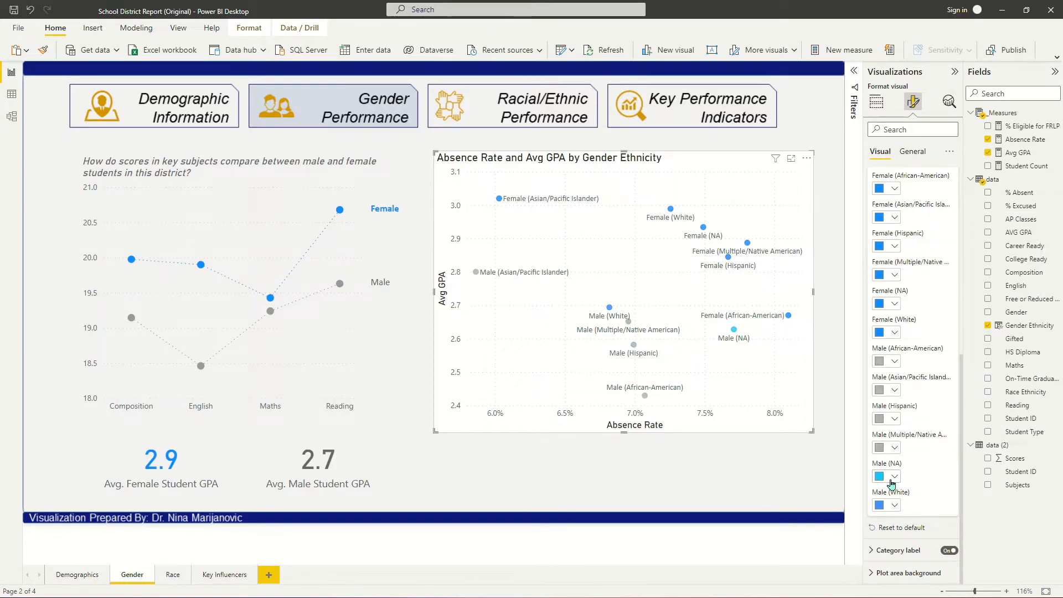
pyautogui.click(891, 478)
pyautogui.click(887, 376)
pyautogui.click(886, 505)
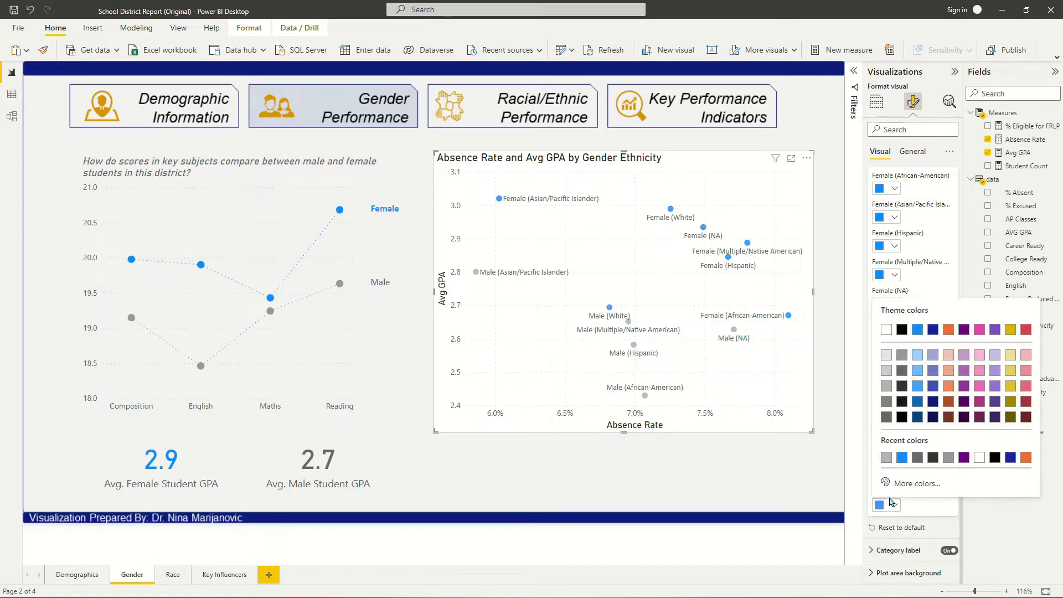
pyautogui.click(888, 388)
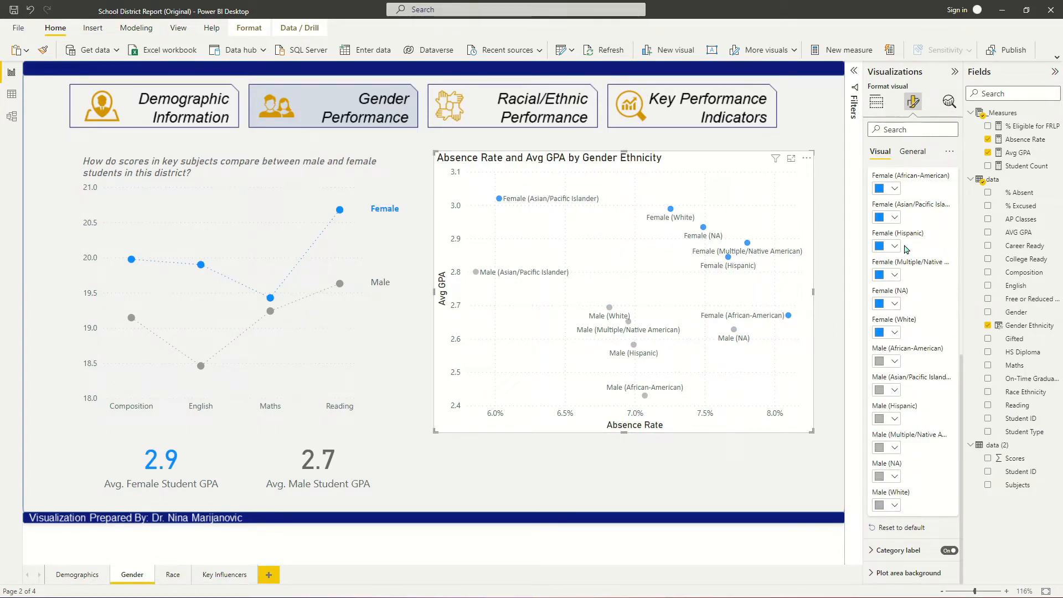
# Step: Increase the marker size to -4 px for all series of the scatter chart
pyautogui.scroll(6, 890, 221)
pyautogui.click(874, 293)
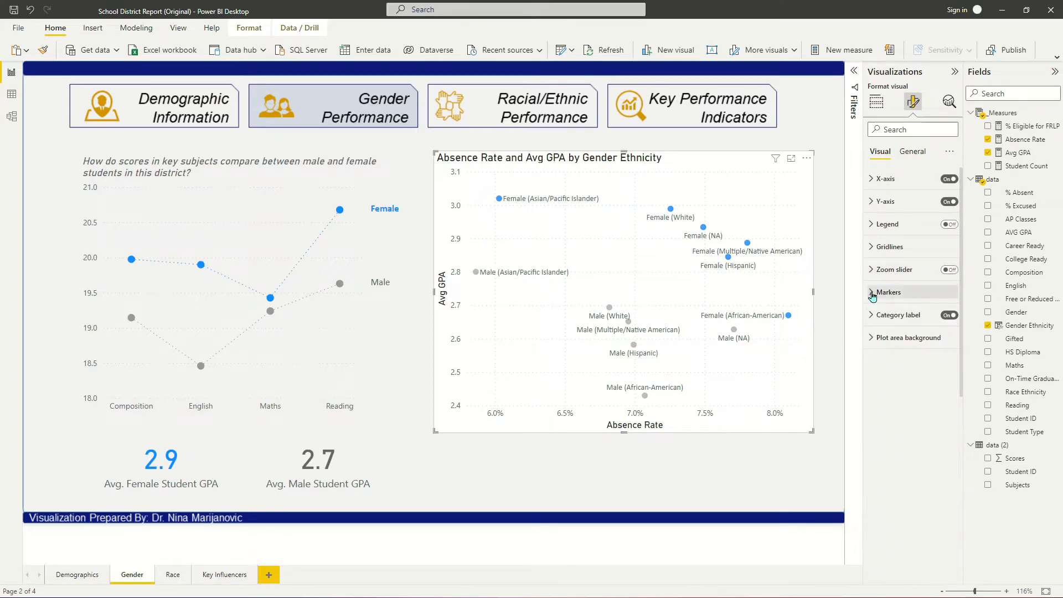
pyautogui.click(913, 293)
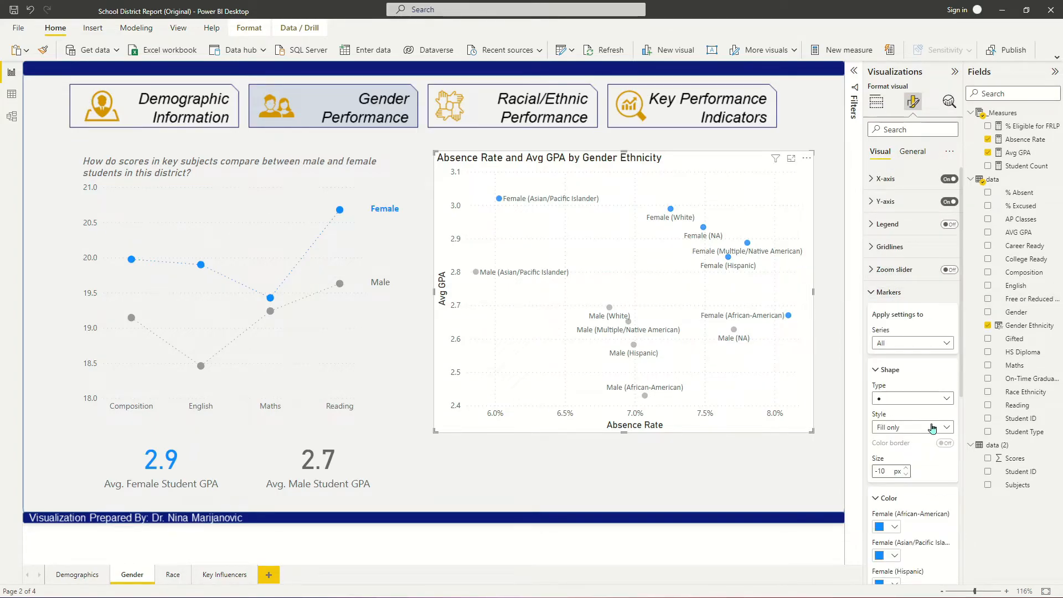
pyautogui.click(897, 344)
pyautogui.click(900, 349)
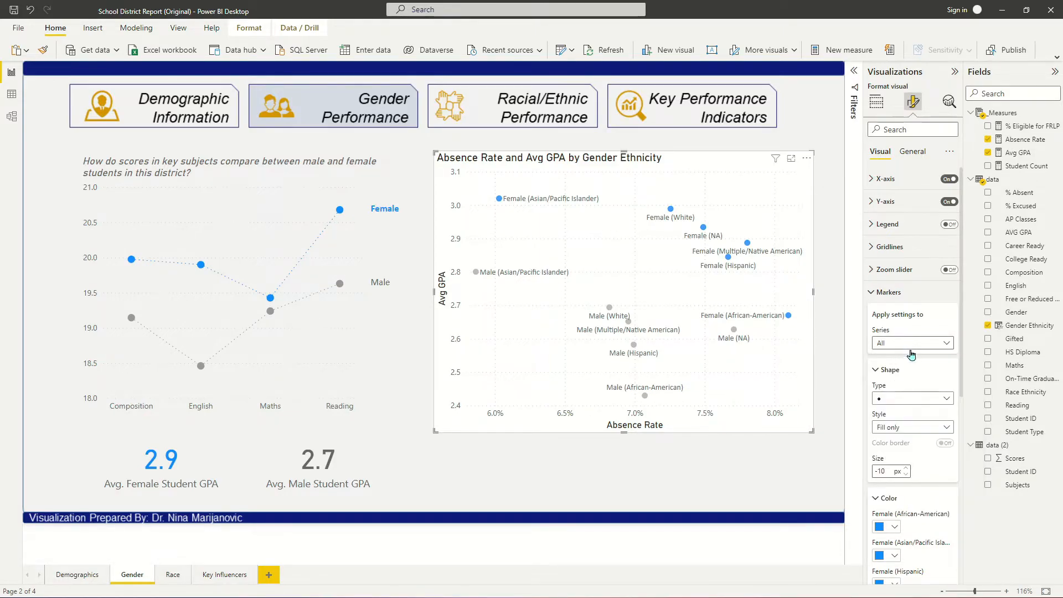
pyautogui.click(906, 475)
pyautogui.click(907, 469)
pyautogui.click(906, 469)
pyautogui.click(907, 468)
pyautogui.click(906, 469)
pyautogui.click(907, 468)
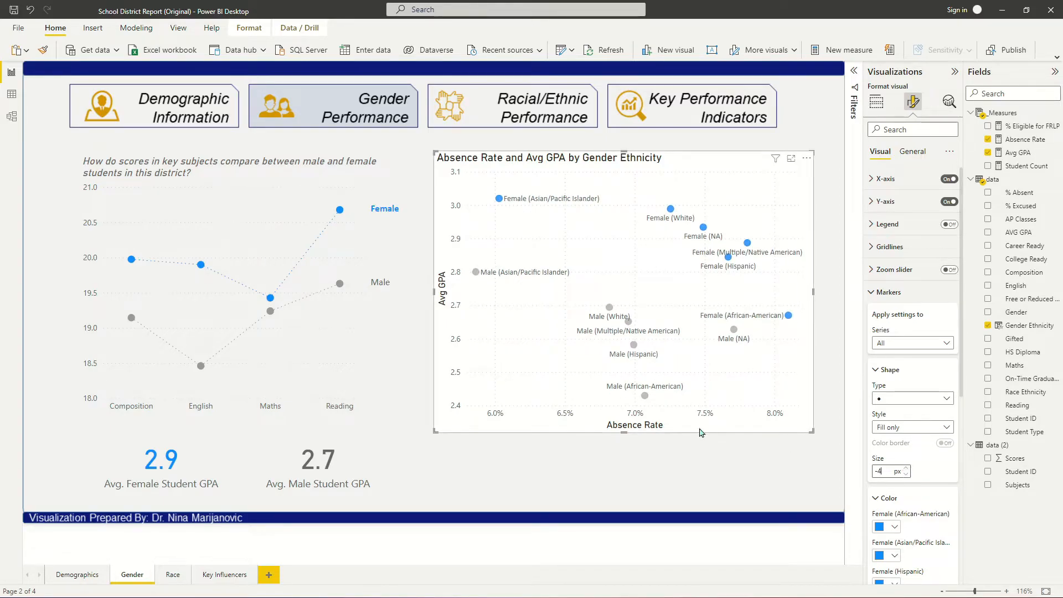
pyautogui.click(716, 536)
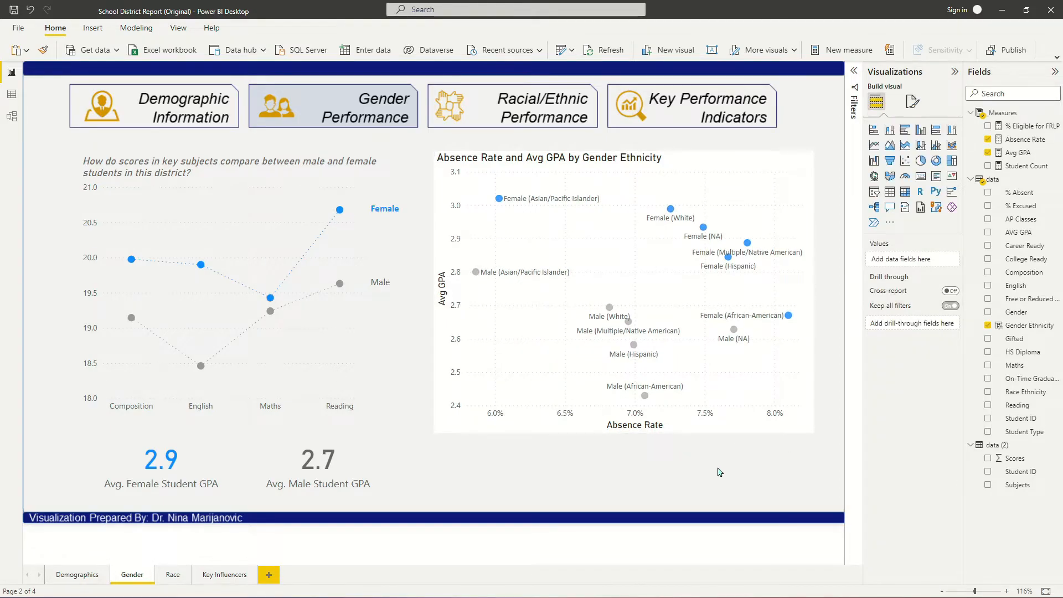
# Step: Title the scatter chart "Given that female students tend to be absent more often than male students in the district, do we observe a corresponding impact on GPA?"
pyautogui.click(664, 169)
pyautogui.click(913, 102)
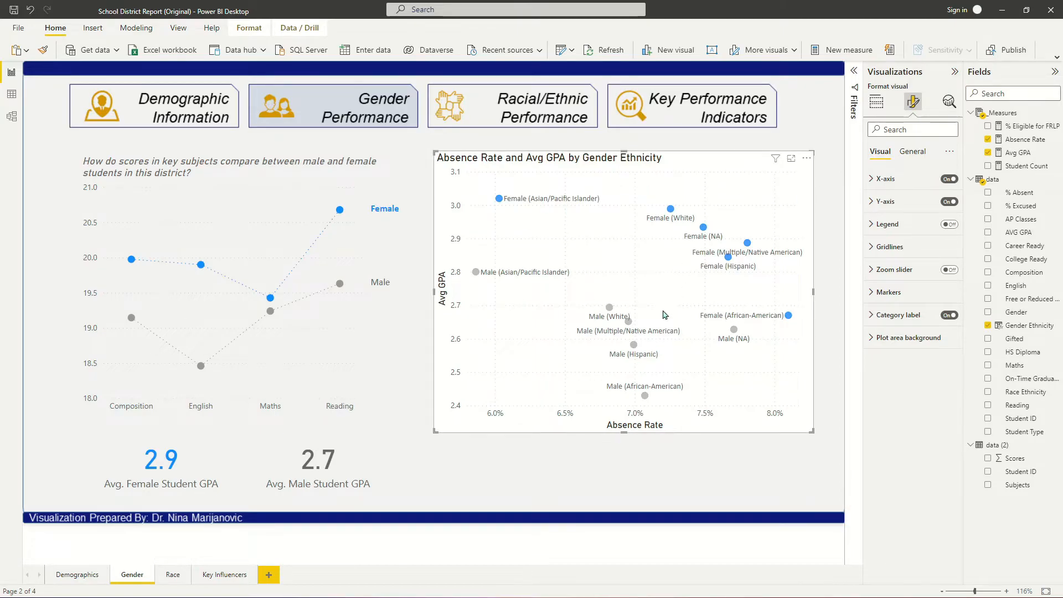
pyautogui.click(913, 151)
pyautogui.click(892, 205)
pyautogui.tripleClick(893, 233)
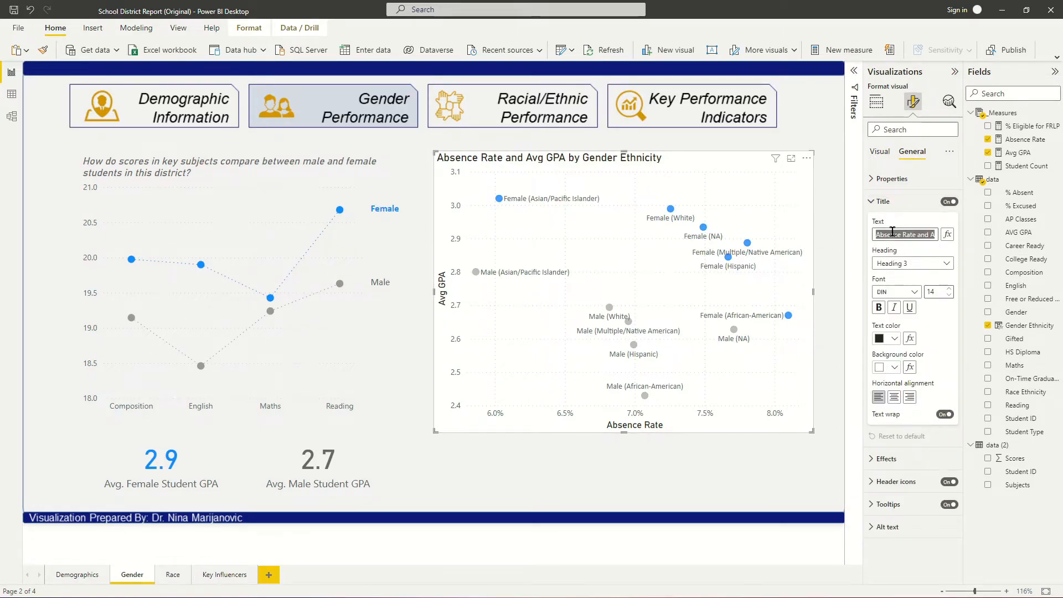
pyautogui.write('Given that fema')
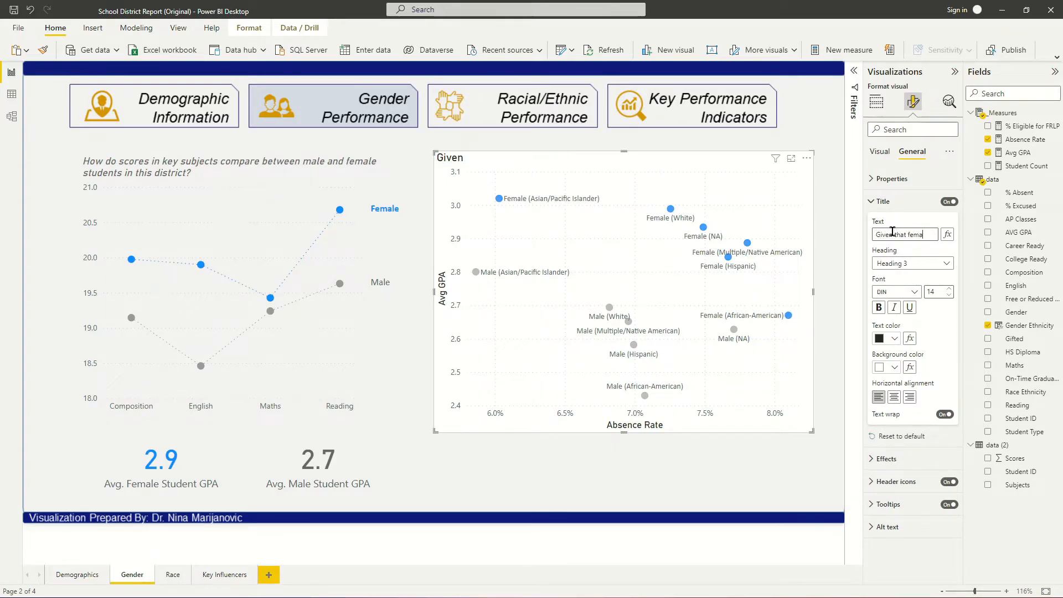
pyautogui.write(' tend to be absent mo')
pyautogui.write('re')
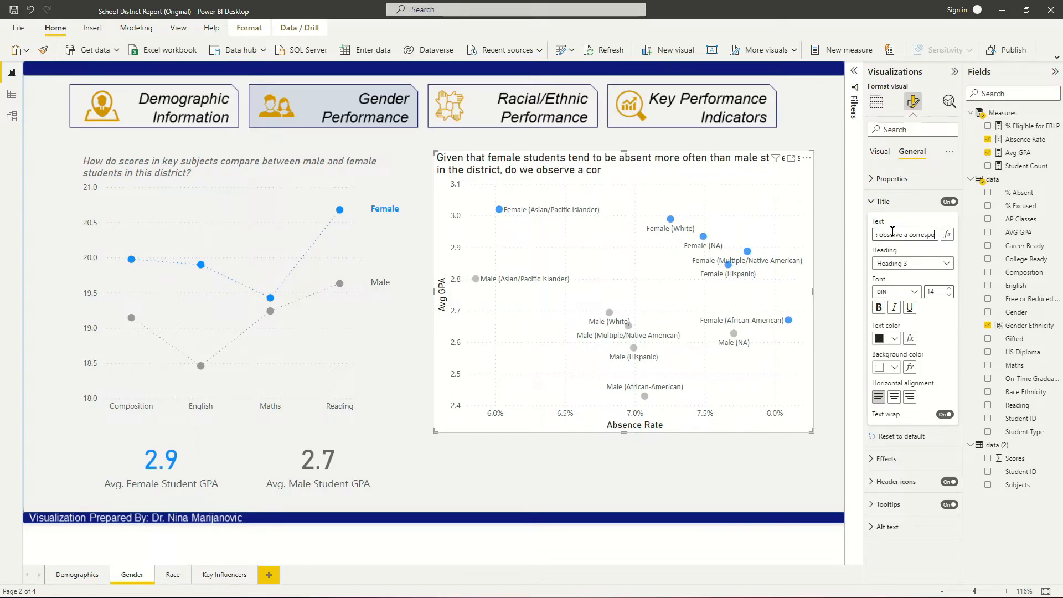
pyautogui.write('sponding impact on GPA?')
# Step: Format the scatter chart's title as italic, size 13 and dark gray, and nudge the chart slightly to the right
pyautogui.click(895, 308)
pyautogui.click(950, 295)
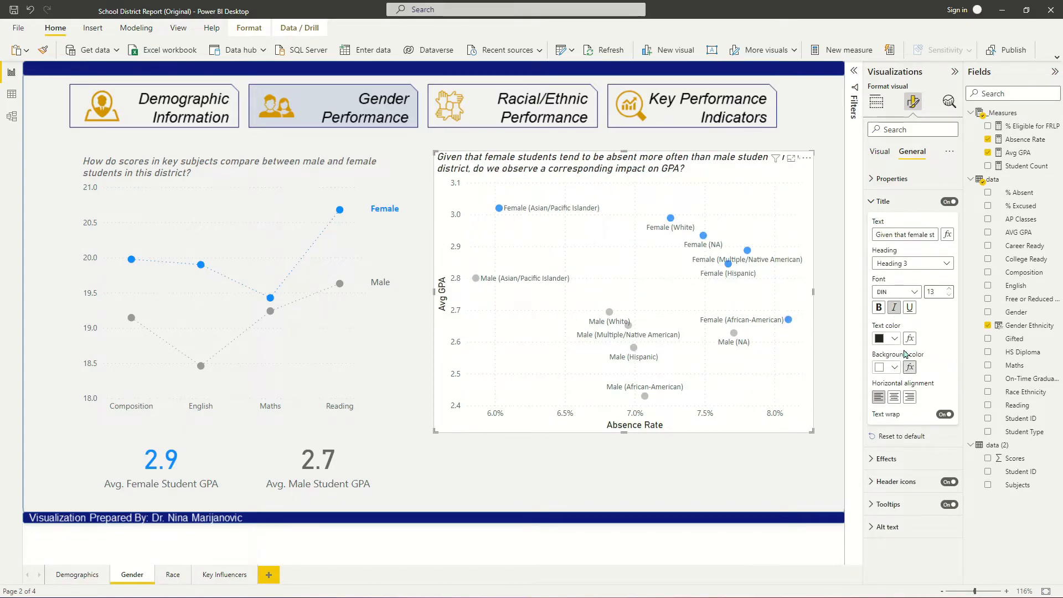
pyautogui.click(889, 339)
pyautogui.click(902, 425)
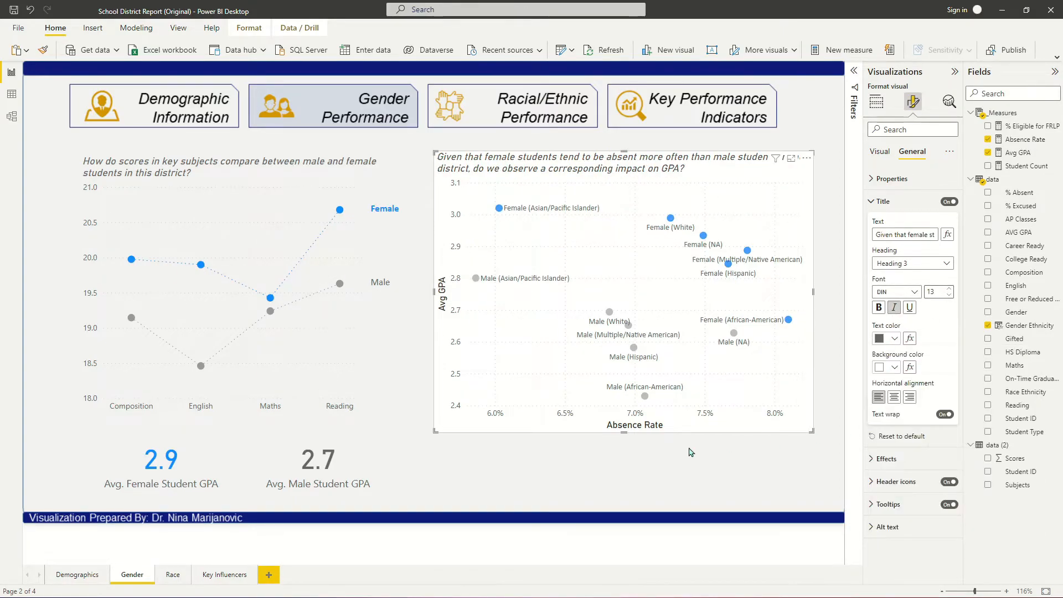
pyautogui.click(637, 471)
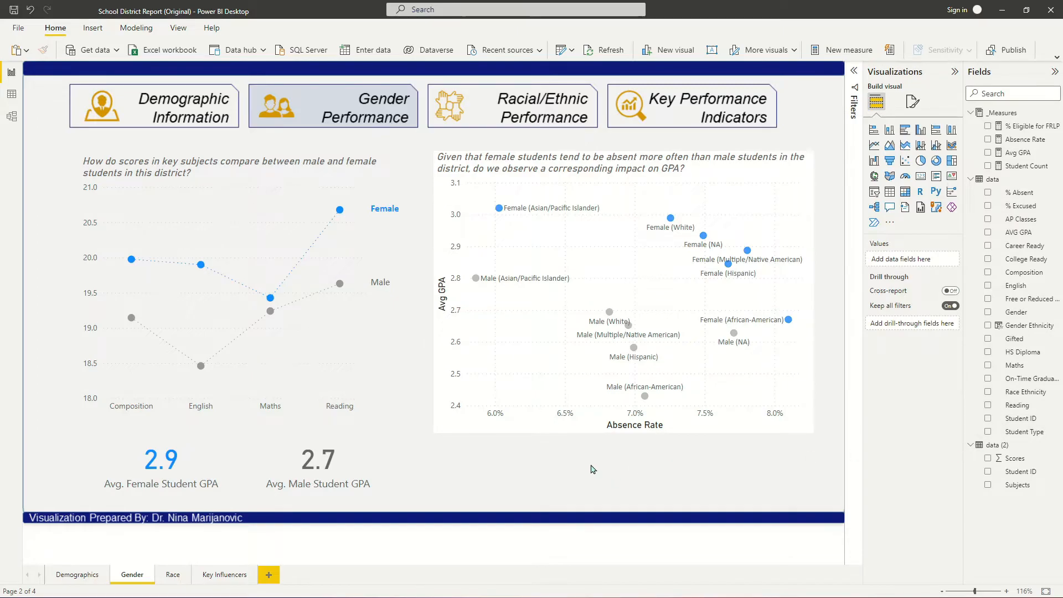
pyautogui.moveTo(578, 168); pyautogui.dragTo(581, 168)
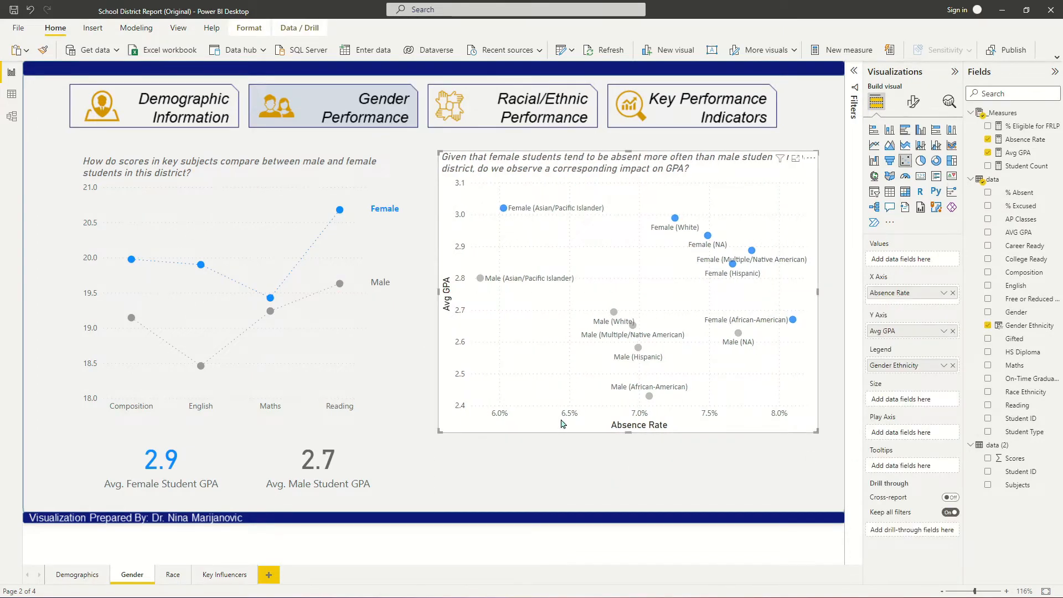
pyautogui.click(526, 467)
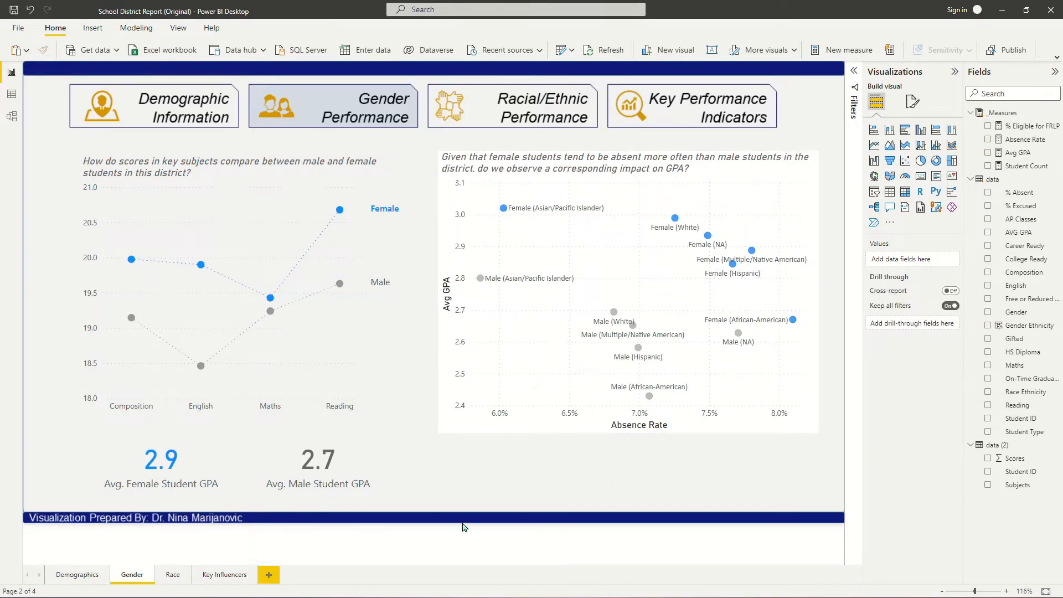
# Step: Copy the subject scores line chart from the Gender page to the Race page and place it beside the column chart
pyautogui.click(173, 576)
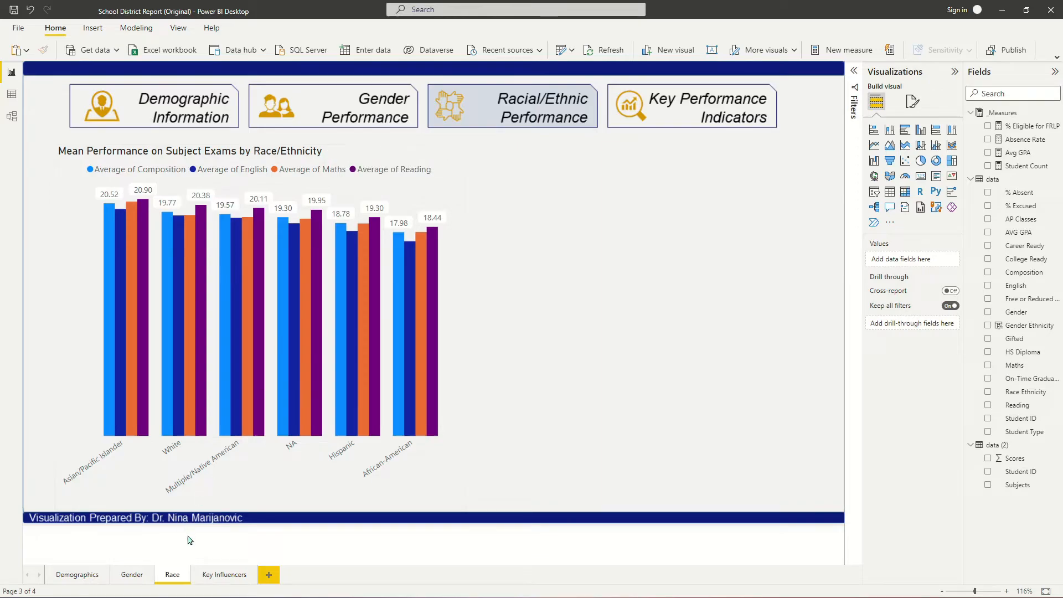
pyautogui.click(134, 575)
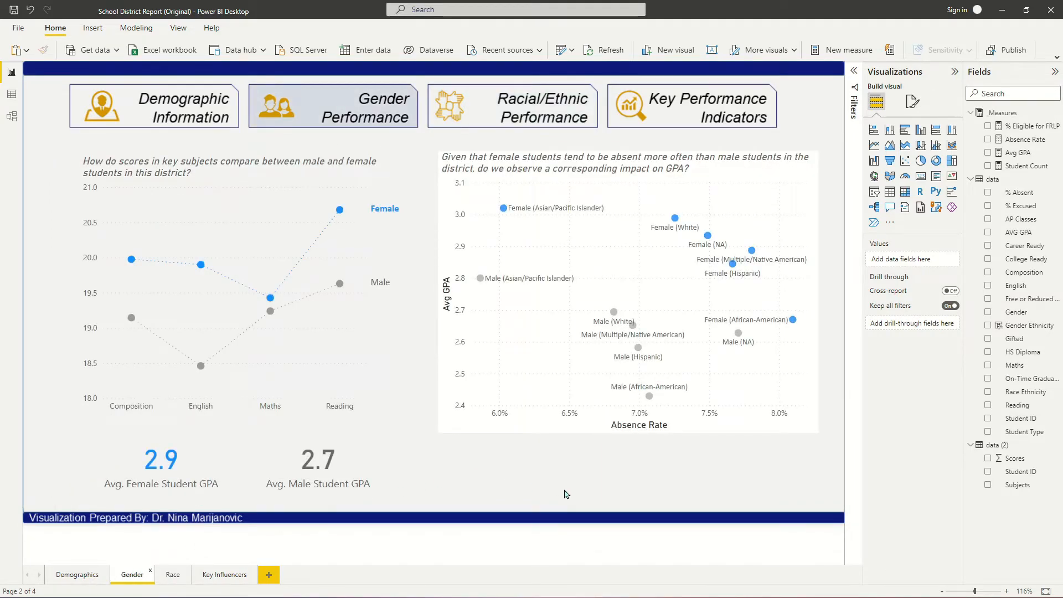
pyautogui.click(579, 162)
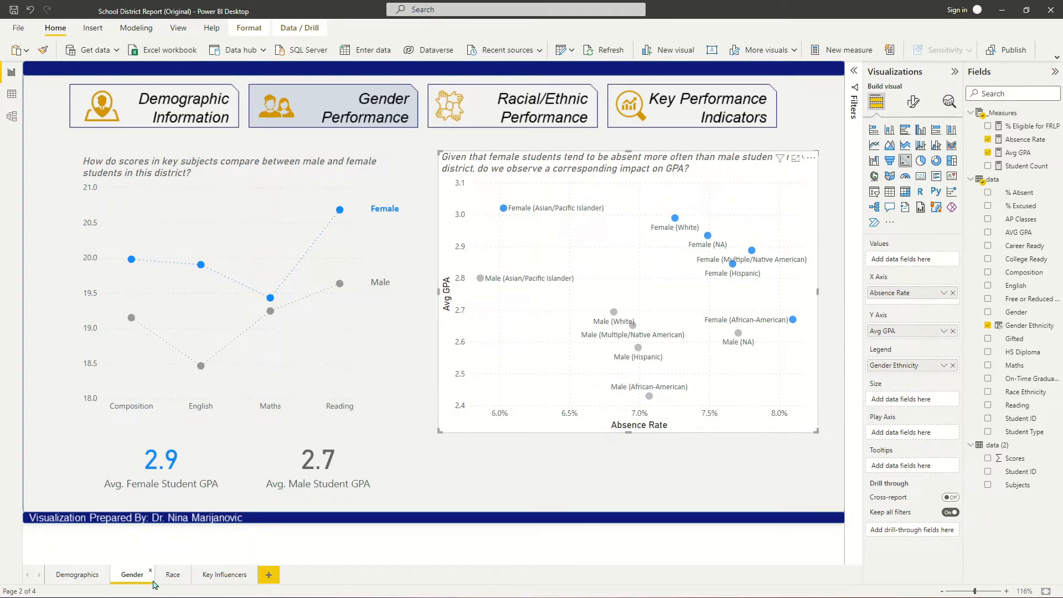
pyautogui.click(173, 574)
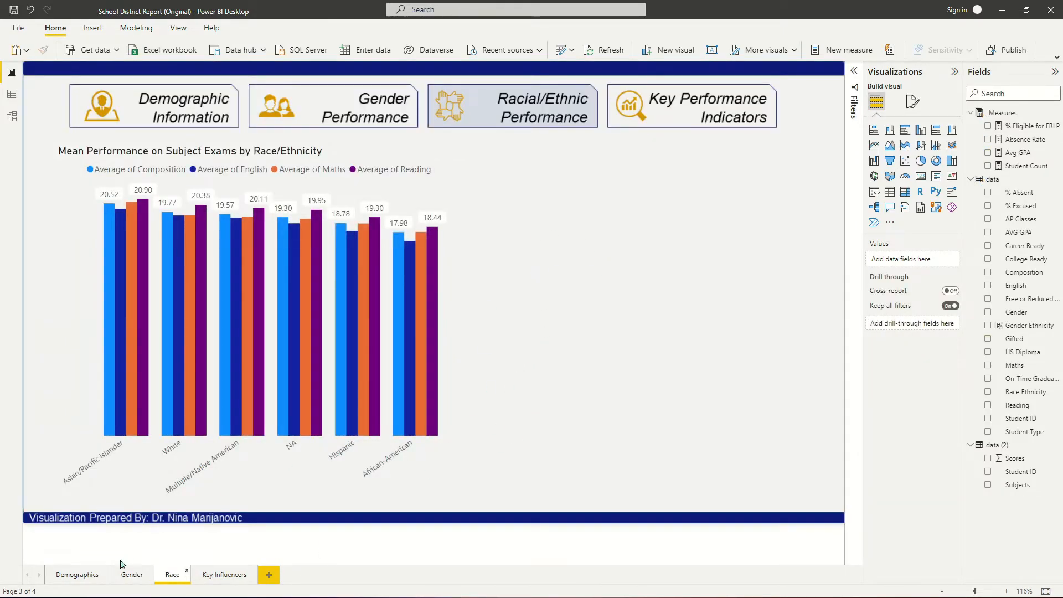
pyautogui.click(133, 575)
pyautogui.click(250, 191)
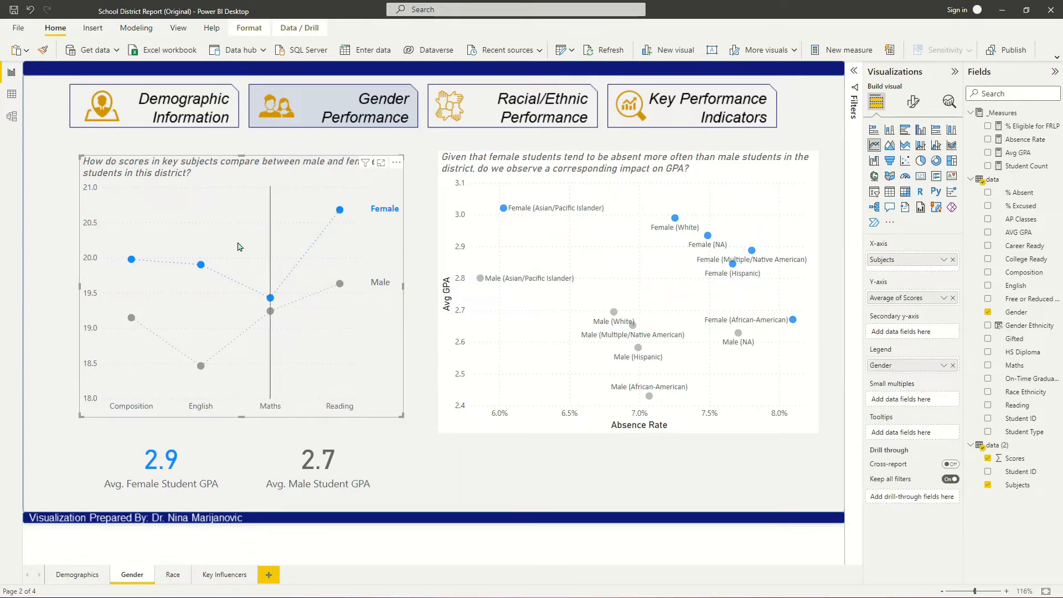
pyautogui.click(175, 575)
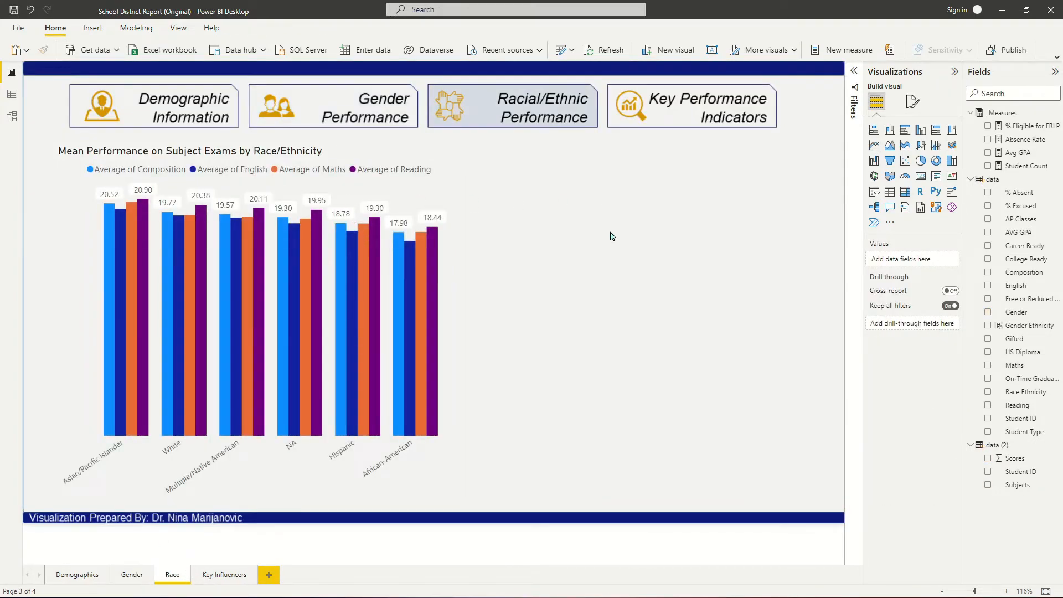
pyautogui.hotkey('ctrl', 'v')
pyautogui.moveTo(262, 163); pyautogui.dragTo(657, 158)
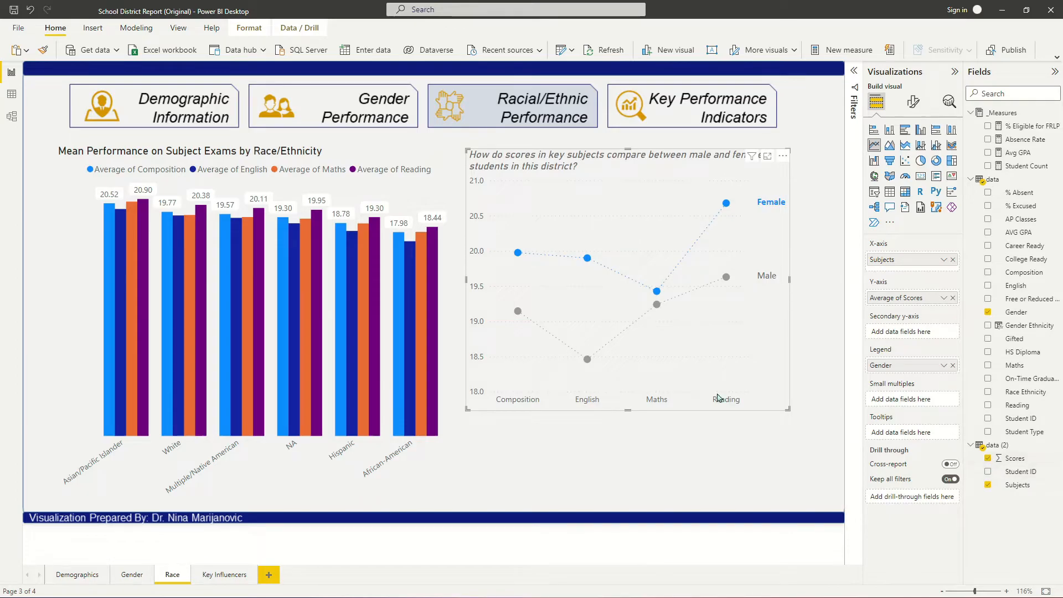
# Step: Replace Gender with Race Ethnicity as the copied line chart's legend field, and make the chart slightly taller and move it down a little
pyautogui.click(370, 157)
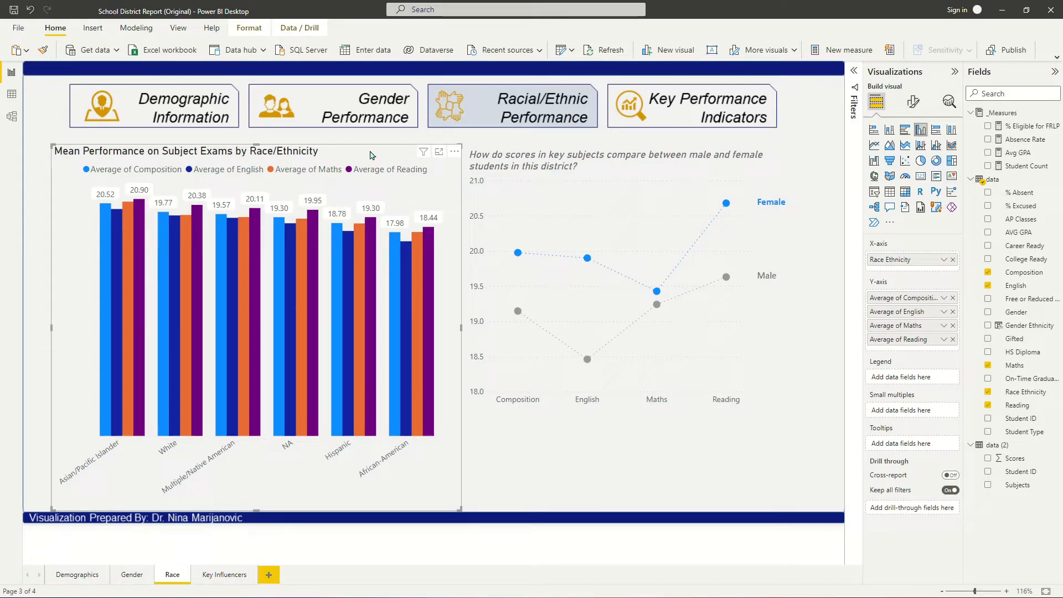
pyautogui.click(565, 159)
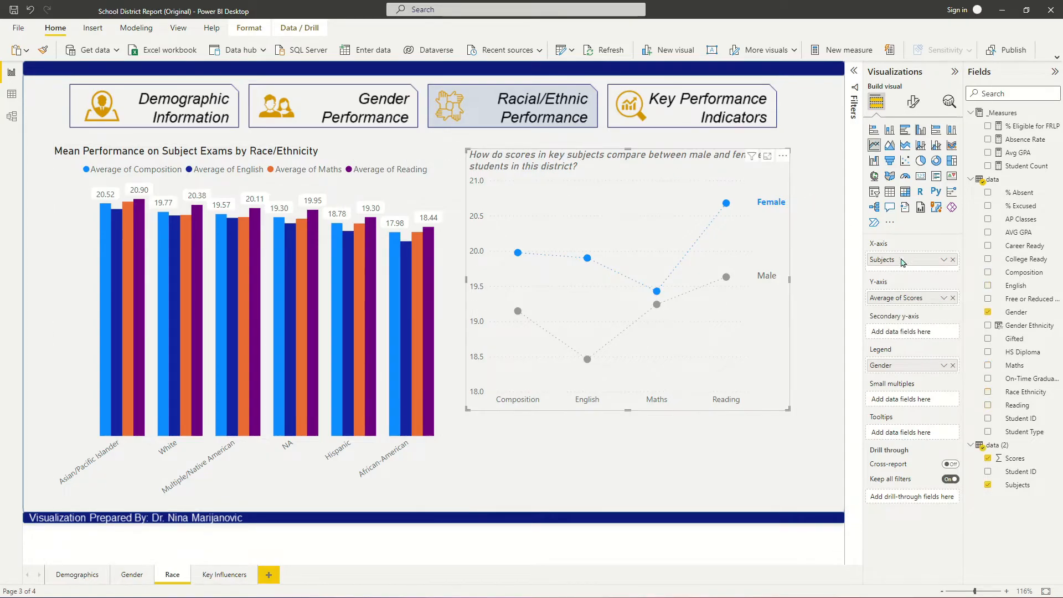
pyautogui.click(953, 366)
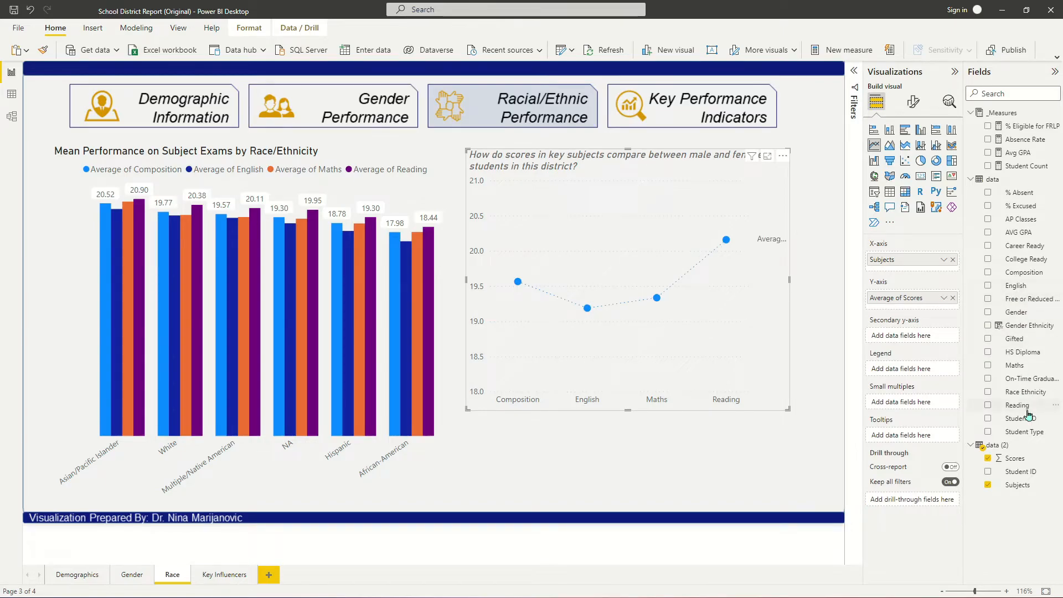
pyautogui.moveTo(1024, 392); pyautogui.dragTo(917, 369)
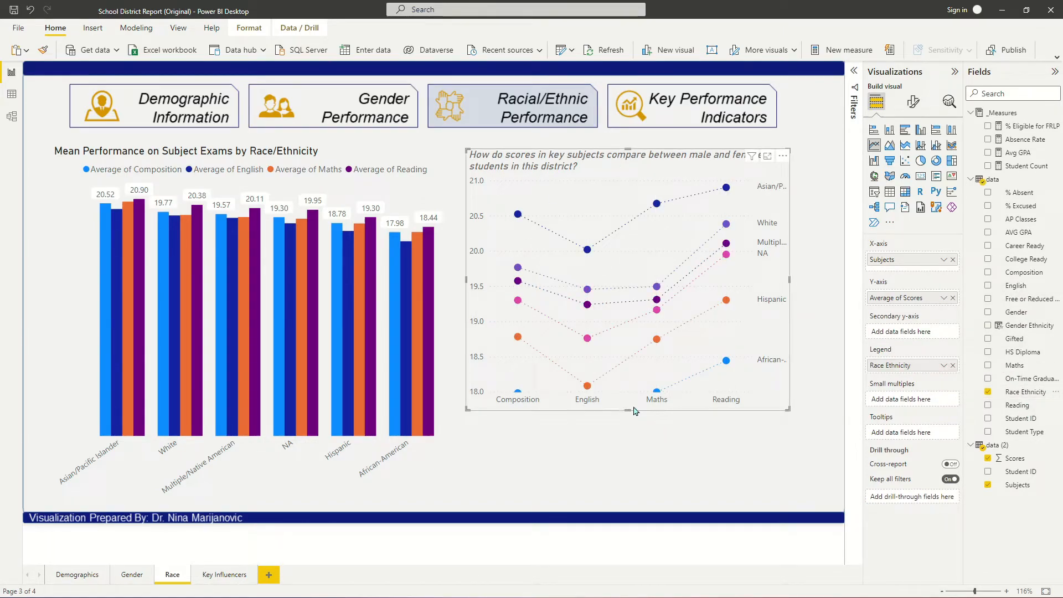
pyautogui.moveTo(653, 411); pyautogui.dragTo(652, 439)
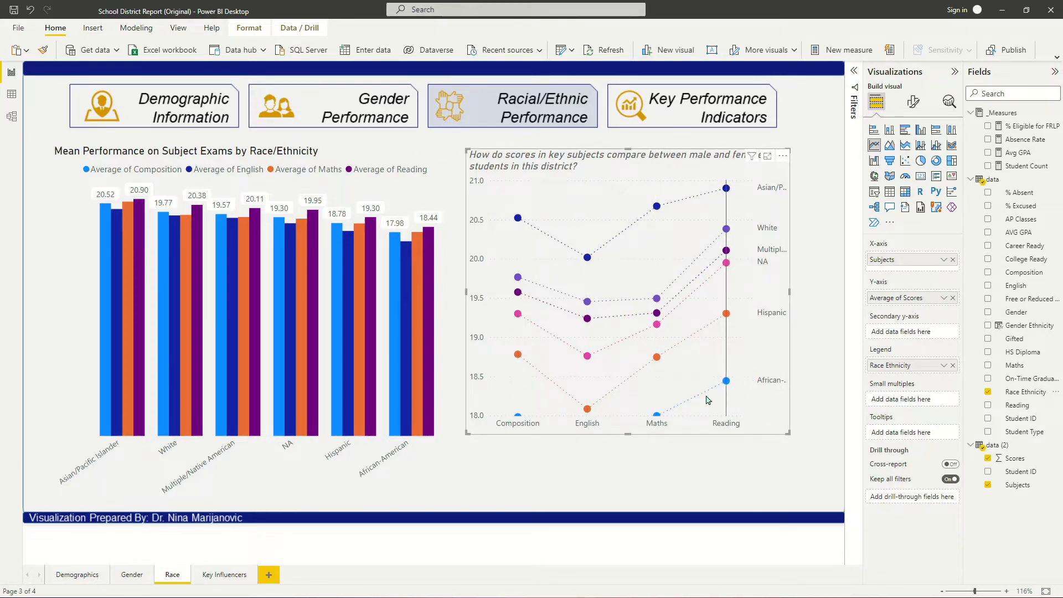
pyautogui.moveTo(758, 364)
pyautogui.mouseDown()
pyautogui.moveTo(828, 263)
pyautogui.moveTo(786, 385)
pyautogui.moveTo(764, 393)
pyautogui.moveTo(764, 383)
pyautogui.mouseUp()
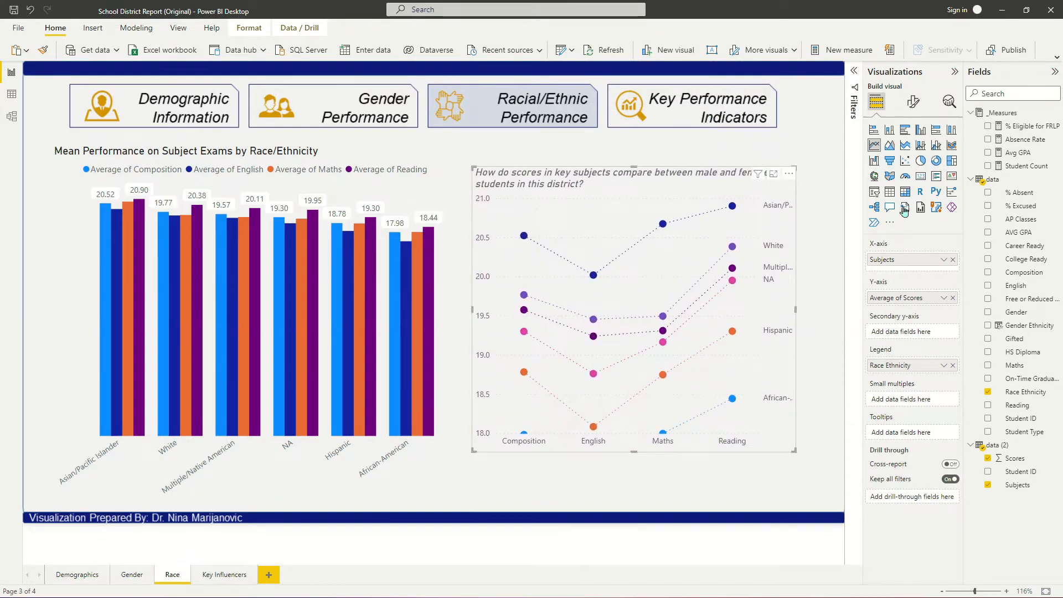
# Step: Clear the Y-axis range minimum and maximum of the line chart so both are automatic
pyautogui.click(914, 101)
pyautogui.click(886, 201)
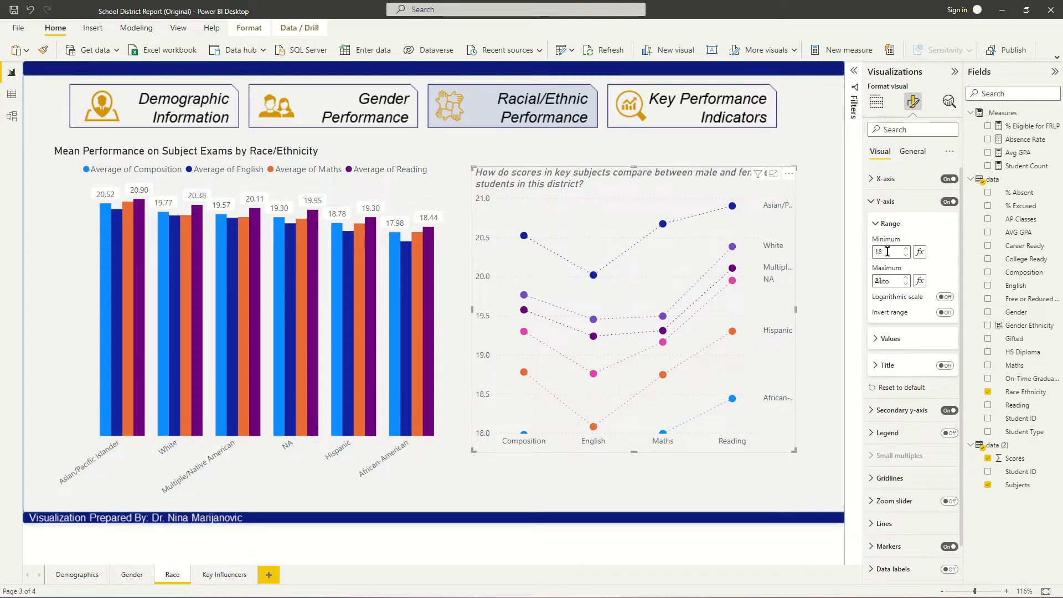
pyautogui.press('BackSpace')
pyautogui.doubleClick(879, 279)
pyautogui.press('BackSpace')
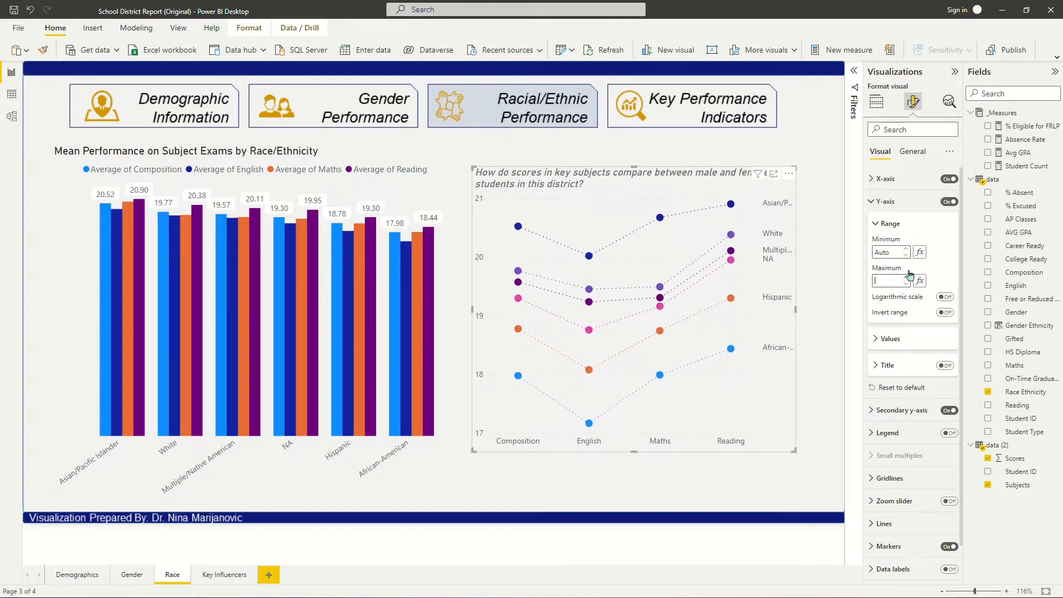
pyautogui.click(878, 204)
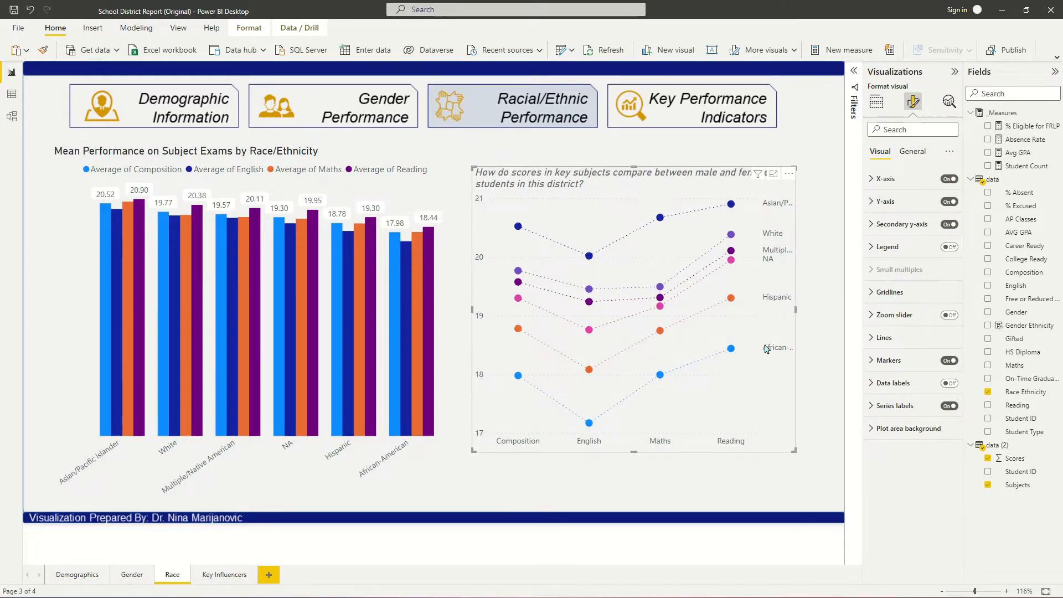
# Step: Delete the "Mean Performance on Subject Exams by Race/Ethnicity" column chart and move the line chart into its place
pyautogui.click(297, 157)
pyautogui.press('Delete')
pyautogui.moveTo(604, 187); pyautogui.dragTo(207, 175)
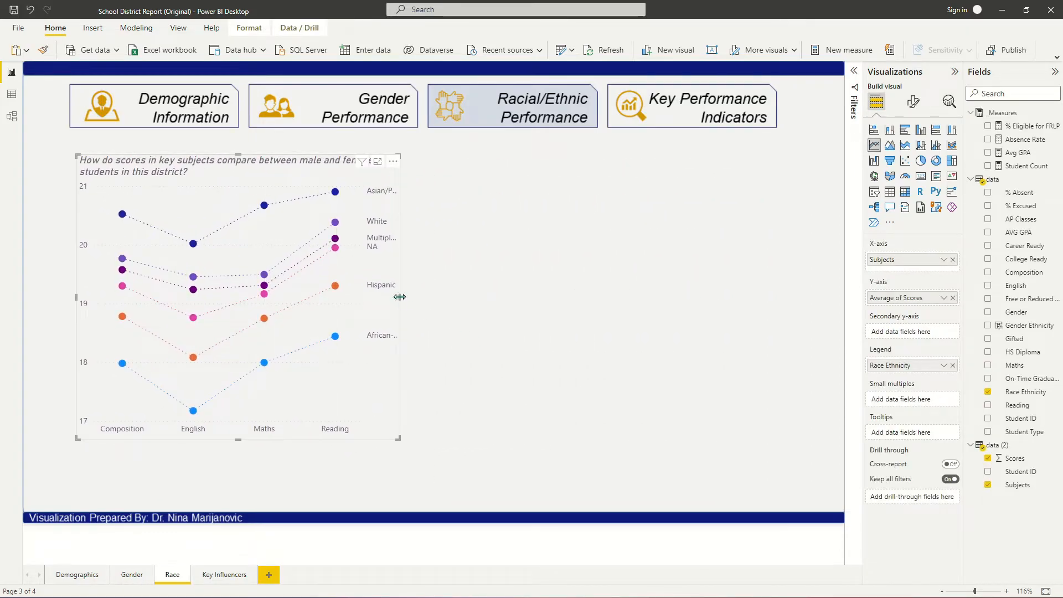
# Step: Make the line chart wider and taller, and shift it slightly to the left
pyautogui.moveTo(401, 301); pyautogui.dragTo(406, 299)
pyautogui.moveTo(238, 439); pyautogui.dragTo(280, 475)
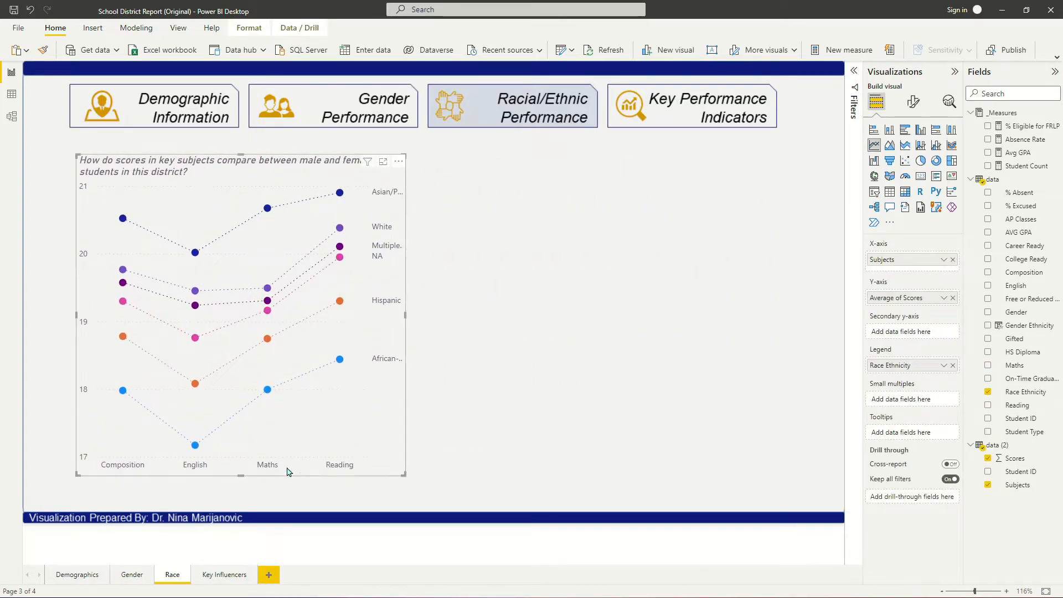
pyautogui.moveTo(406, 155); pyautogui.dragTo(425, 147)
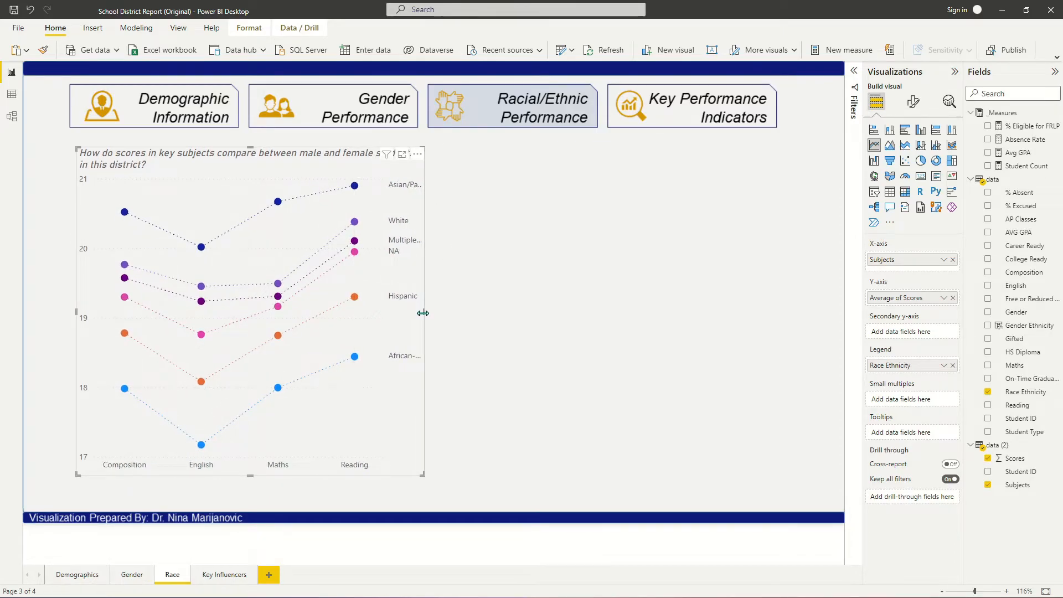
pyautogui.moveTo(423, 313); pyautogui.dragTo(434, 314)
pyautogui.moveTo(301, 165); pyautogui.dragTo(292, 163)
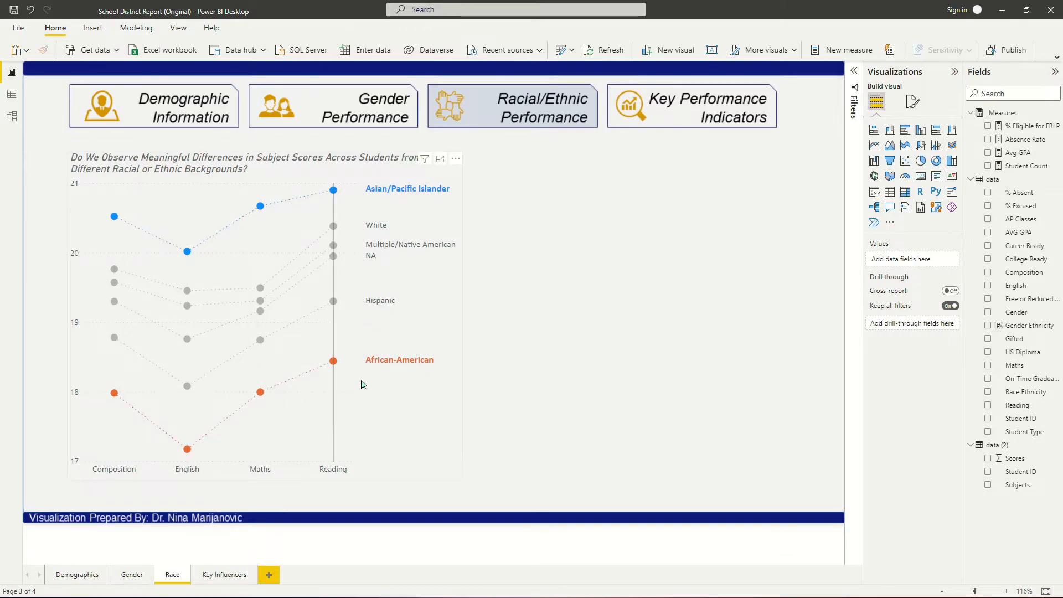
# Step: Narrow the subject scores line chart slightly and nudge it a little up and to the left
pyautogui.click(300, 168)
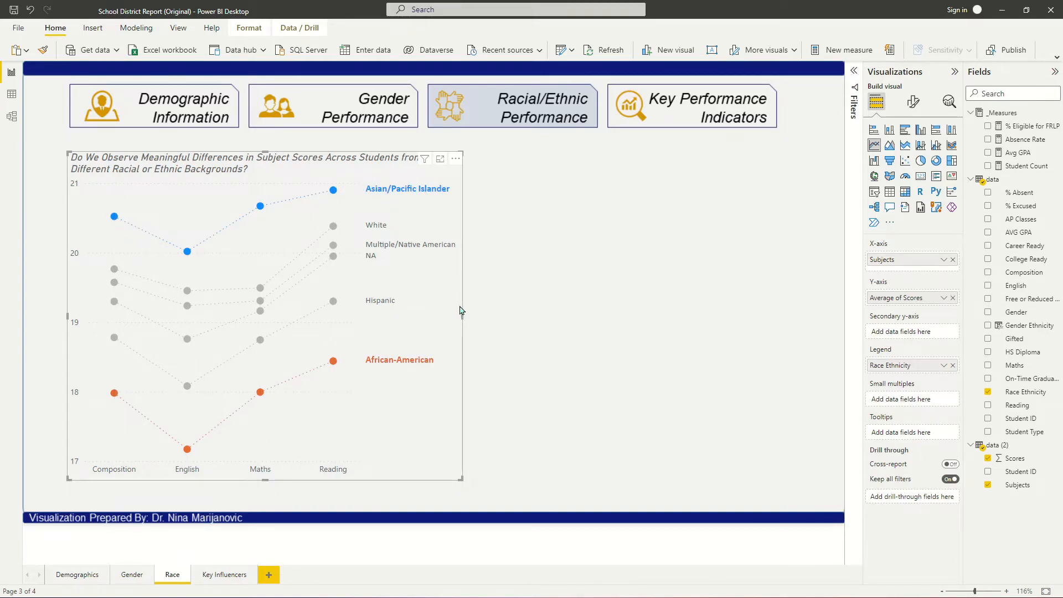
pyautogui.moveTo(462, 316); pyautogui.dragTo(433, 322)
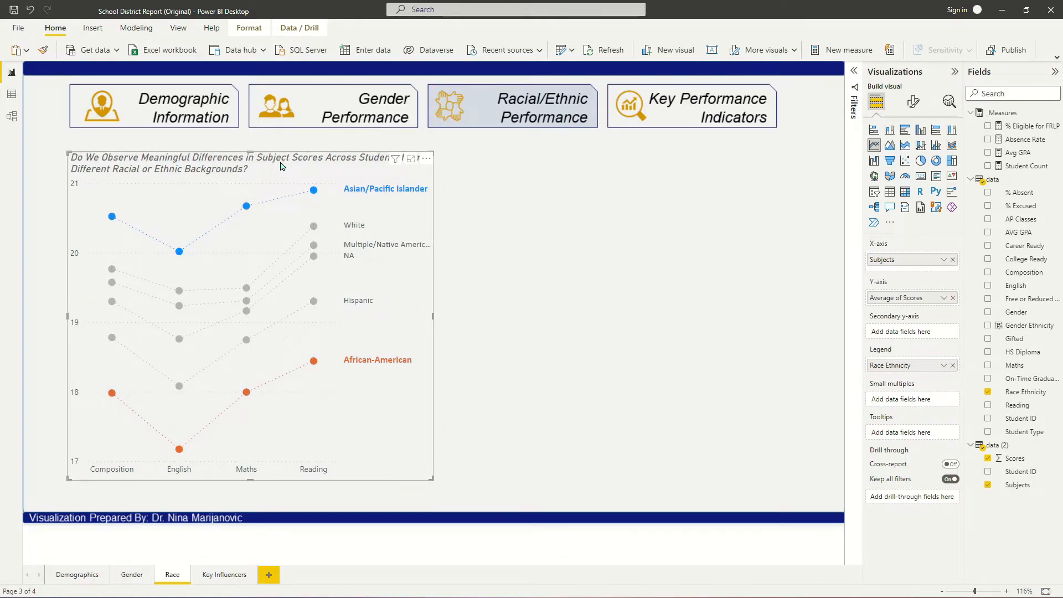
pyautogui.moveTo(285, 161); pyautogui.dragTo(285, 158)
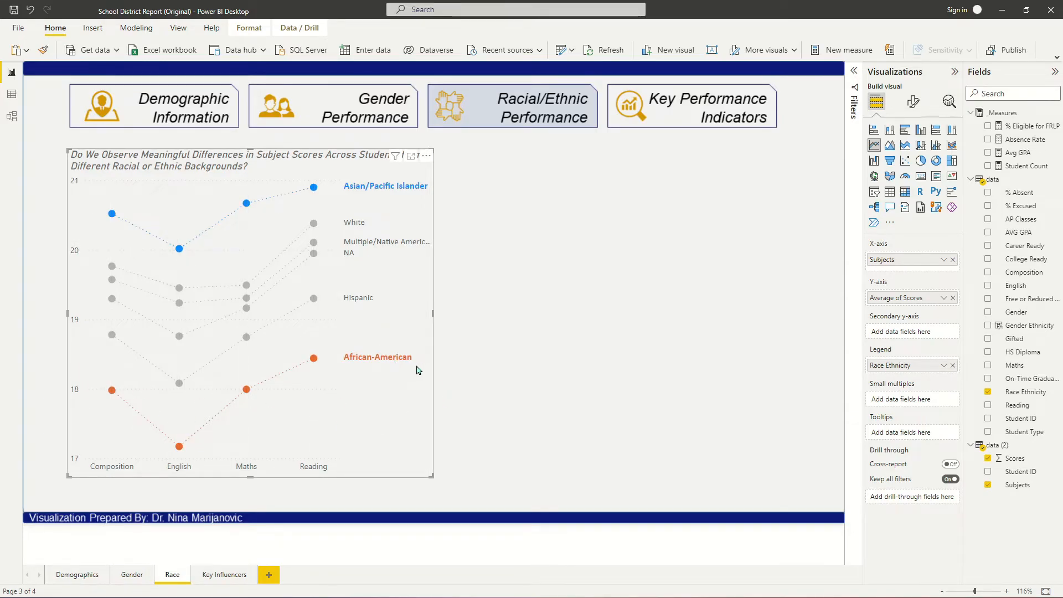
pyautogui.click(553, 368)
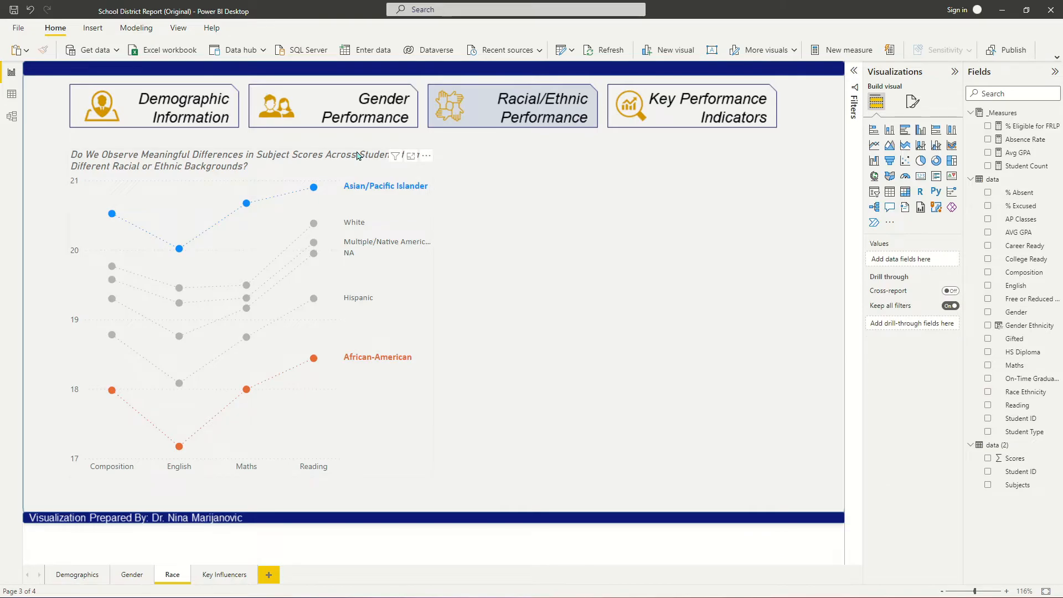
pyautogui.click(342, 162)
pyautogui.click(521, 267)
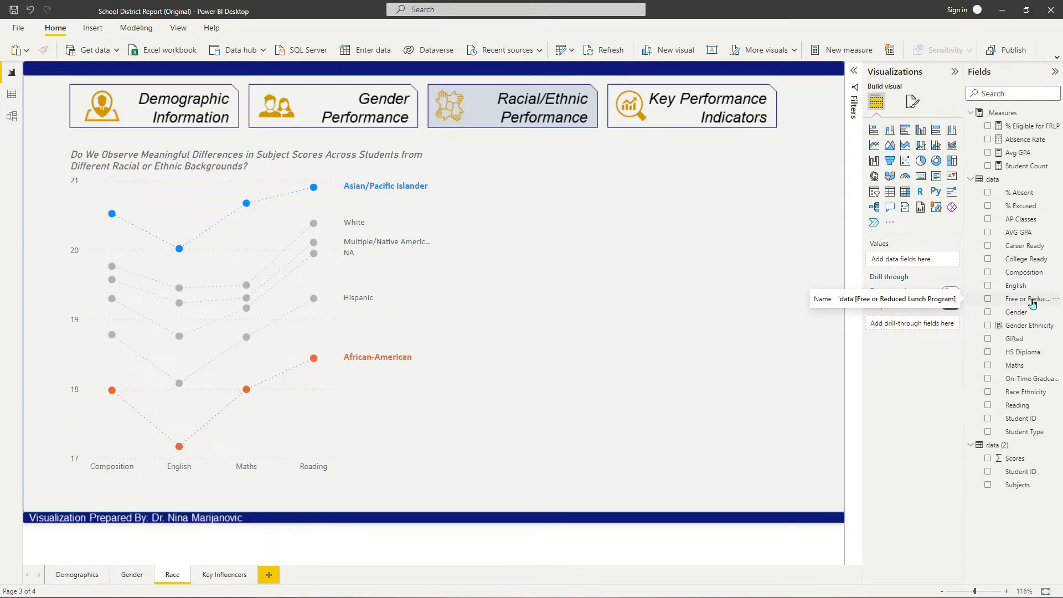
pyautogui.click(269, 154)
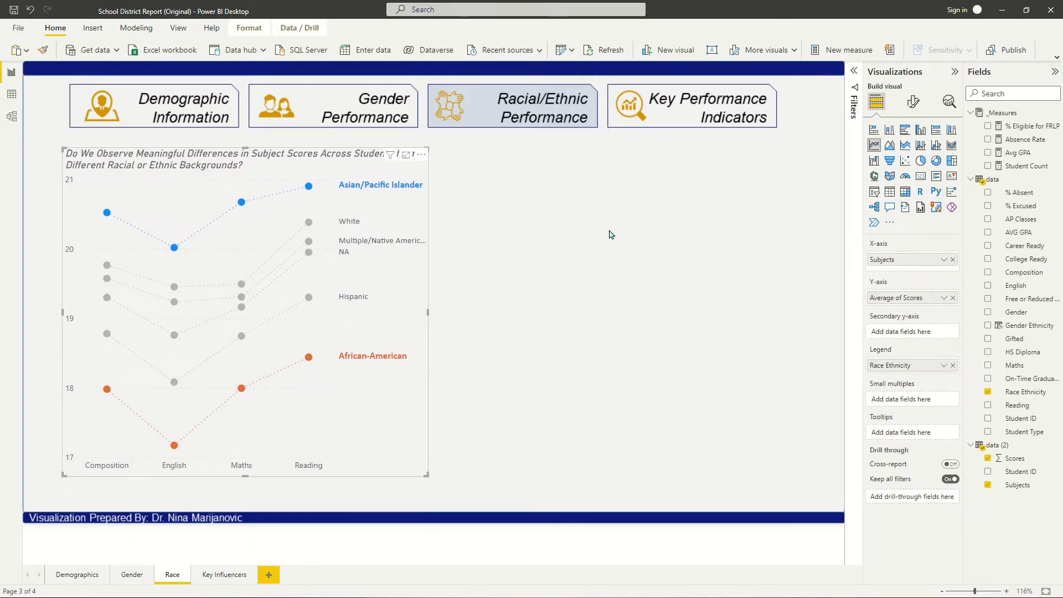
# Step: Add a clustered column chart with Race Ethnicity on the X-axis and Free or Reduced Lunch Program as the legend
pyautogui.click(641, 248)
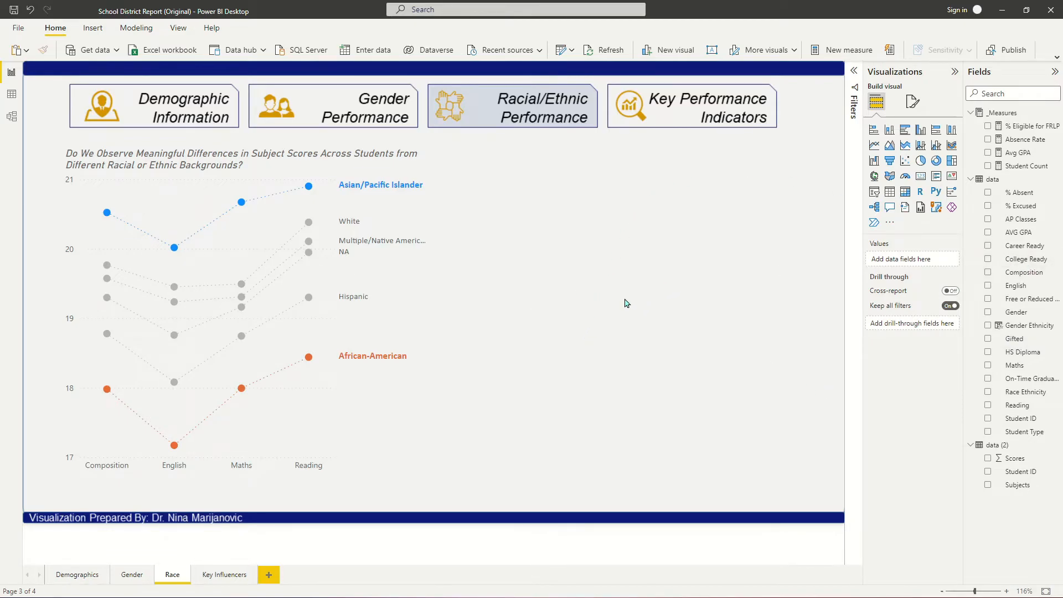
pyautogui.click(922, 129)
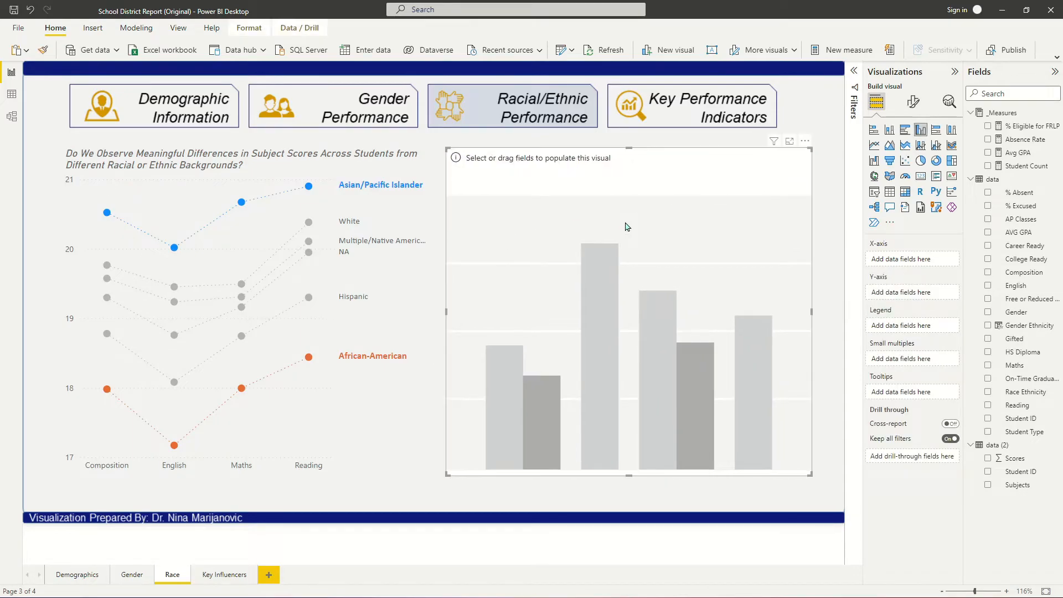
pyautogui.moveTo(1024, 392); pyautogui.dragTo(925, 260)
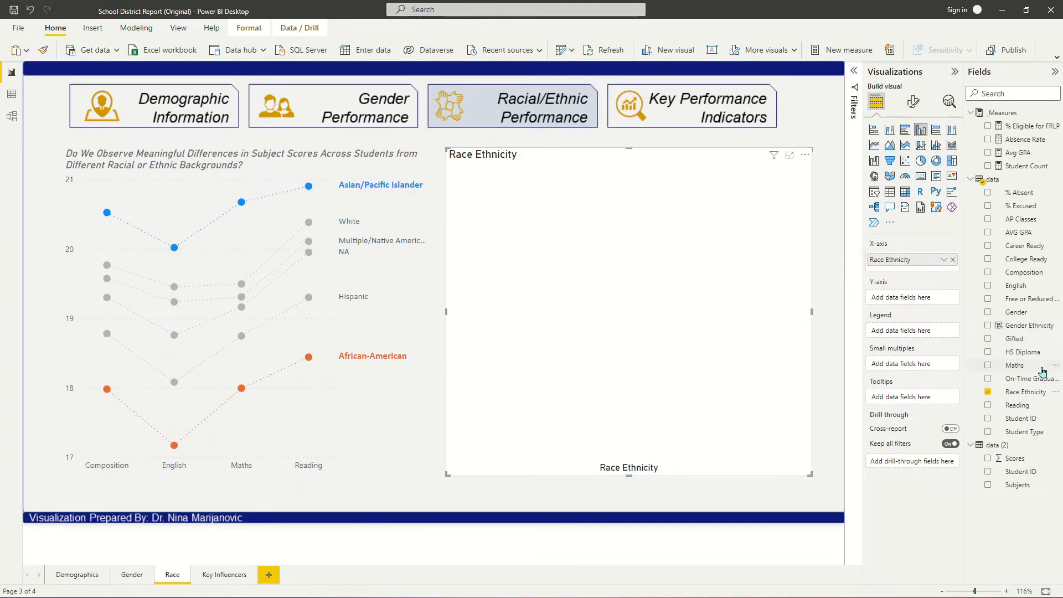
pyautogui.moveTo(1030, 300); pyautogui.dragTo(909, 331)
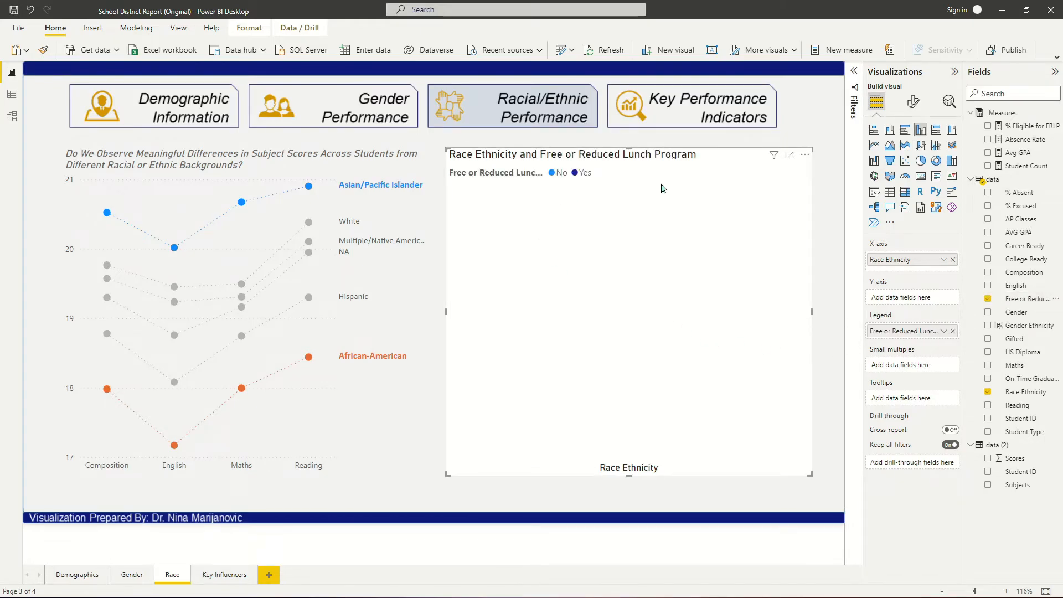
# Step: Start a new measure in the _Measures table and name it "FRLP % (Ethnic)"
pyautogui.click(1012, 127)
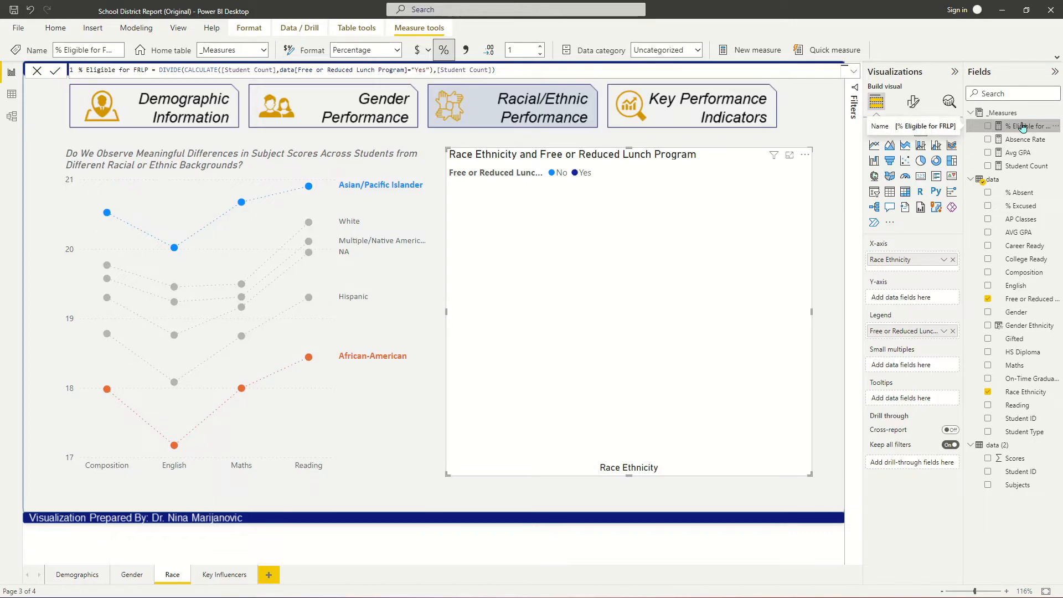
pyautogui.rightClick(1026, 131)
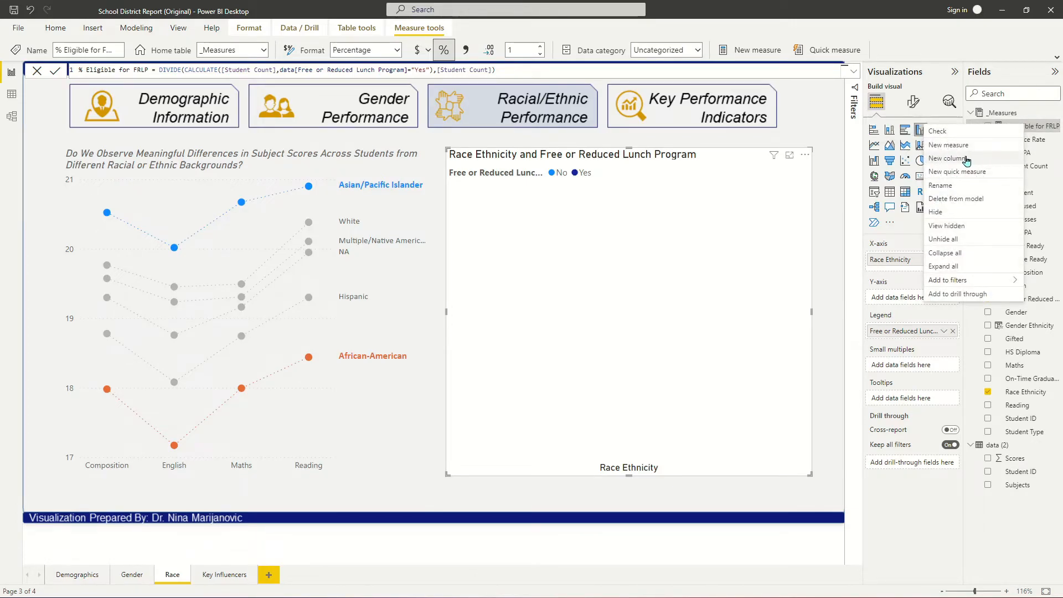
pyautogui.click(980, 146)
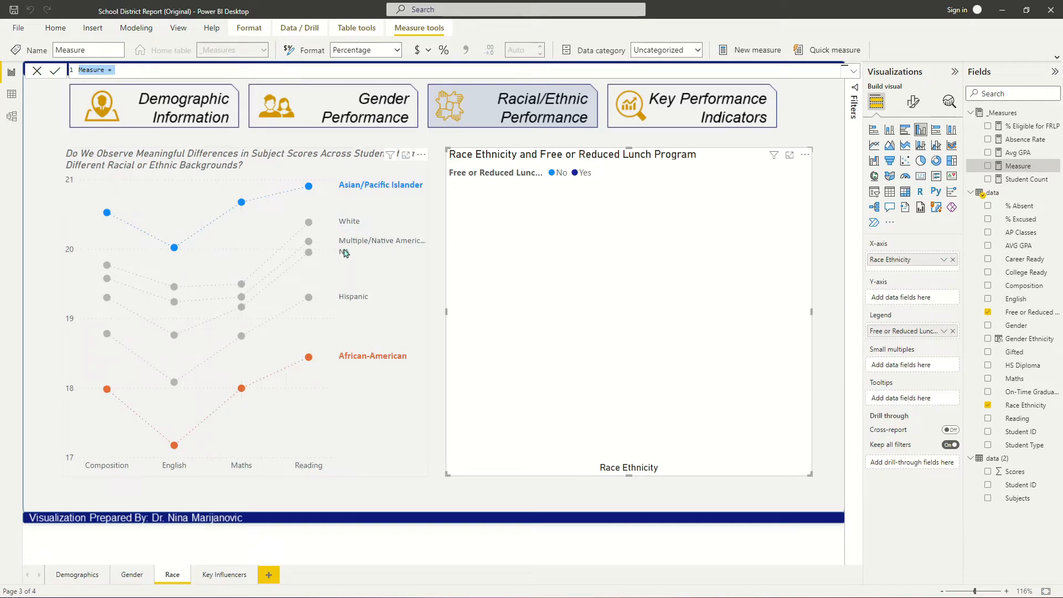
pyautogui.click(159, 68)
pyautogui.tripleClick(160, 68)
pyautogui.write('FRLP % (Ethnic')
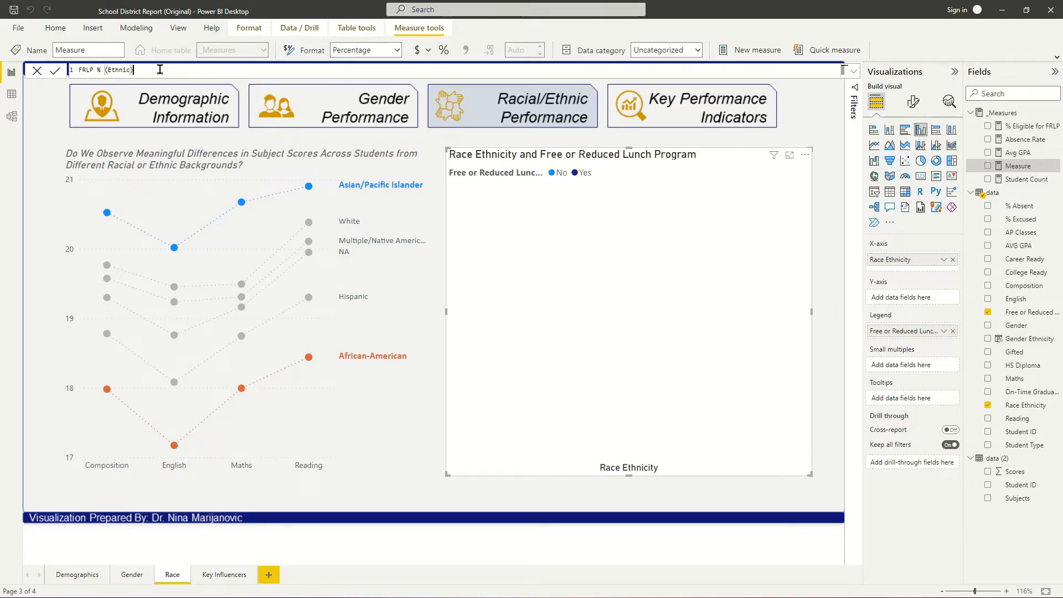
# Step: Define the measure as CALCULATE(DIVIDE([Student Count],CALCULATE([Student Count],ALLSELECTED(data[Free or Reduced Lunch Program]))))
pyautogui.write(') = C')
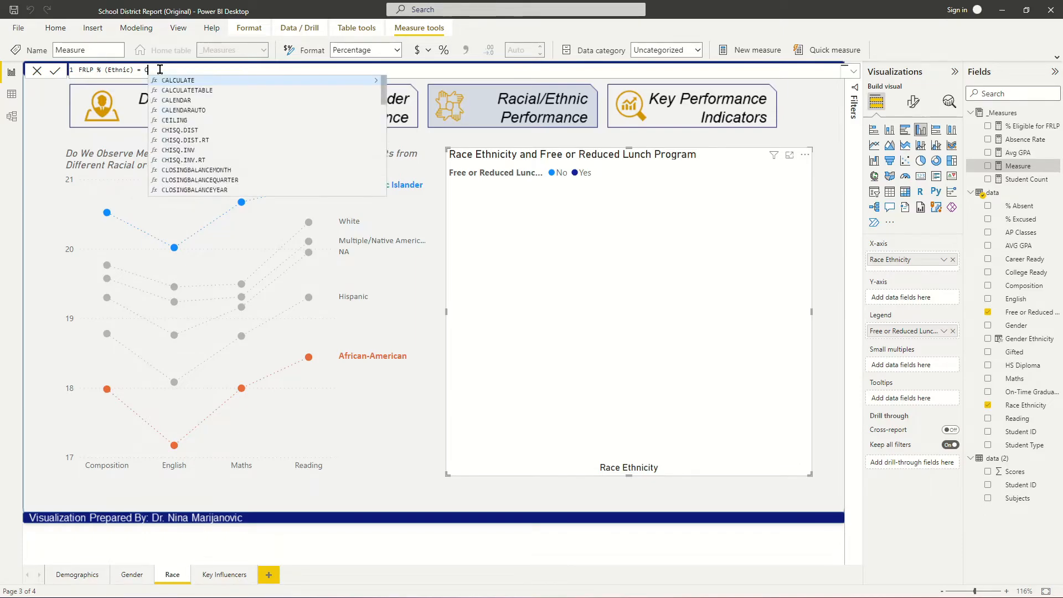
pyautogui.write('ALCULATE(d')
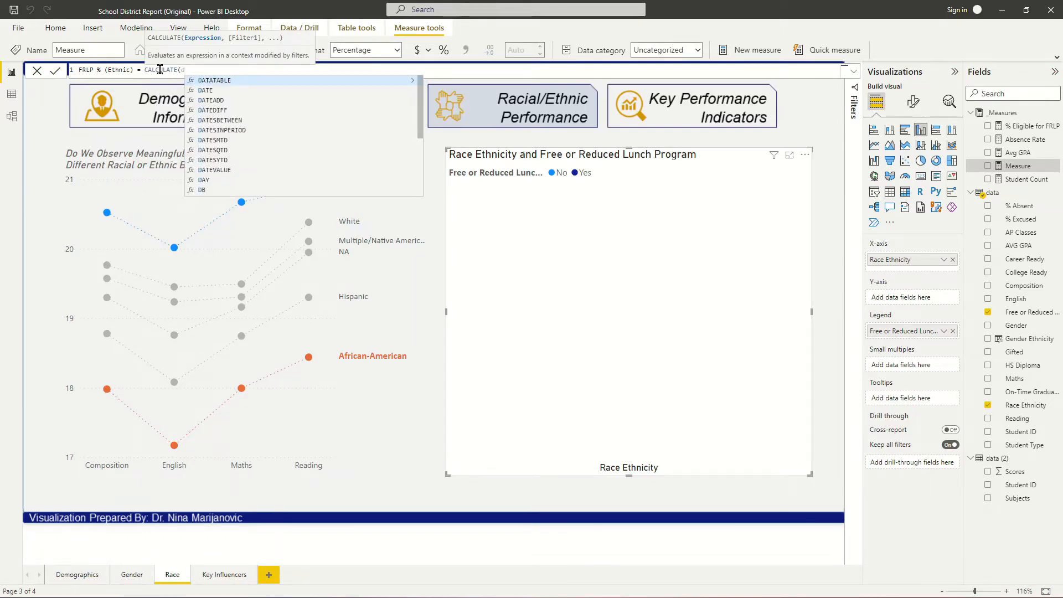
pyautogui.write('ivide([Student Count]')
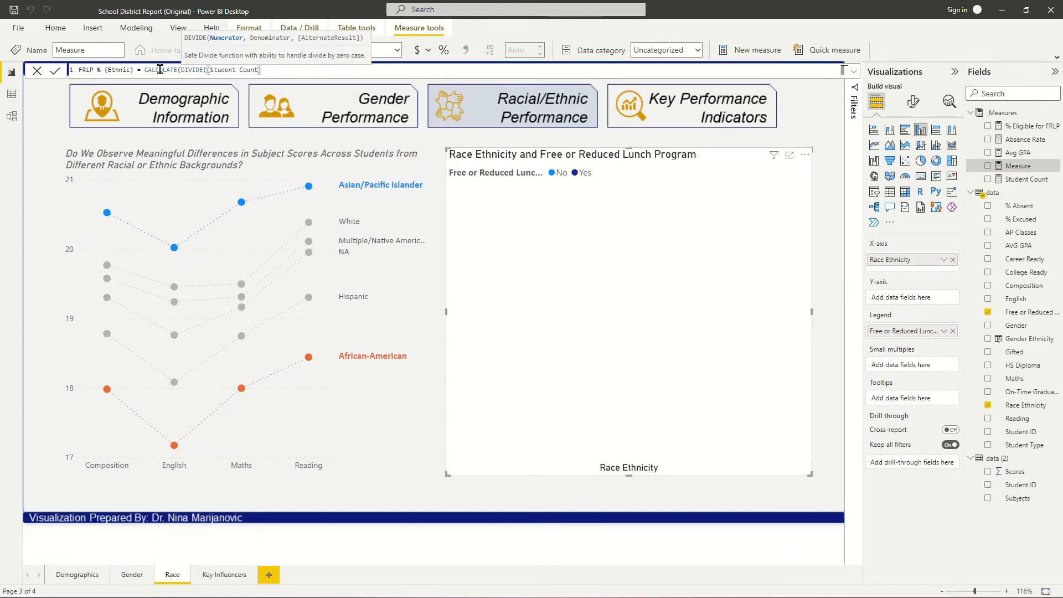
pyautogui.write('),CALCULATE(')
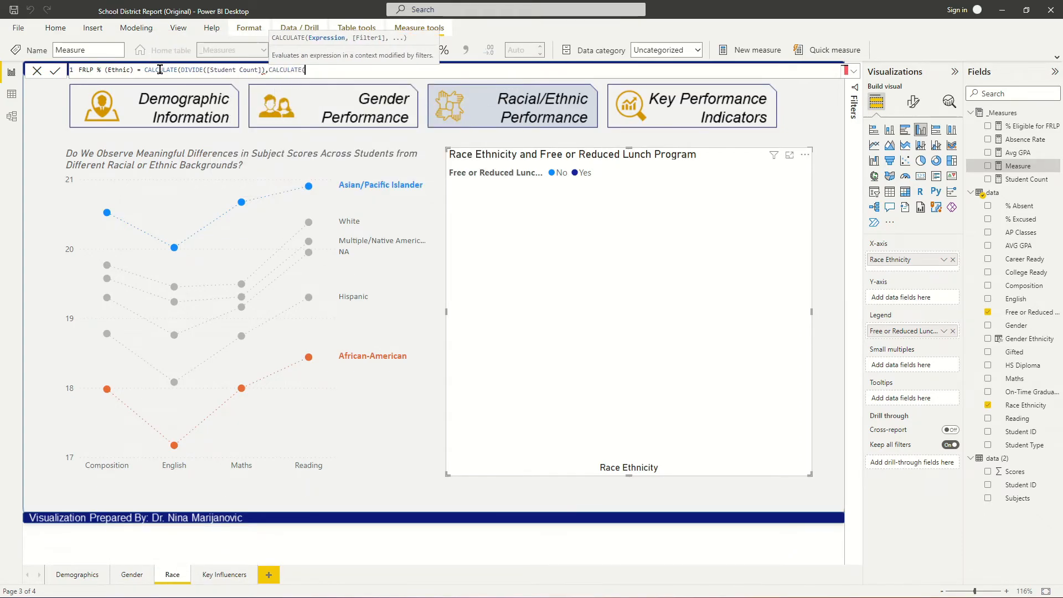
pyautogui.write('stud')
pyautogui.press('Tab')
pyautogui.write(',')
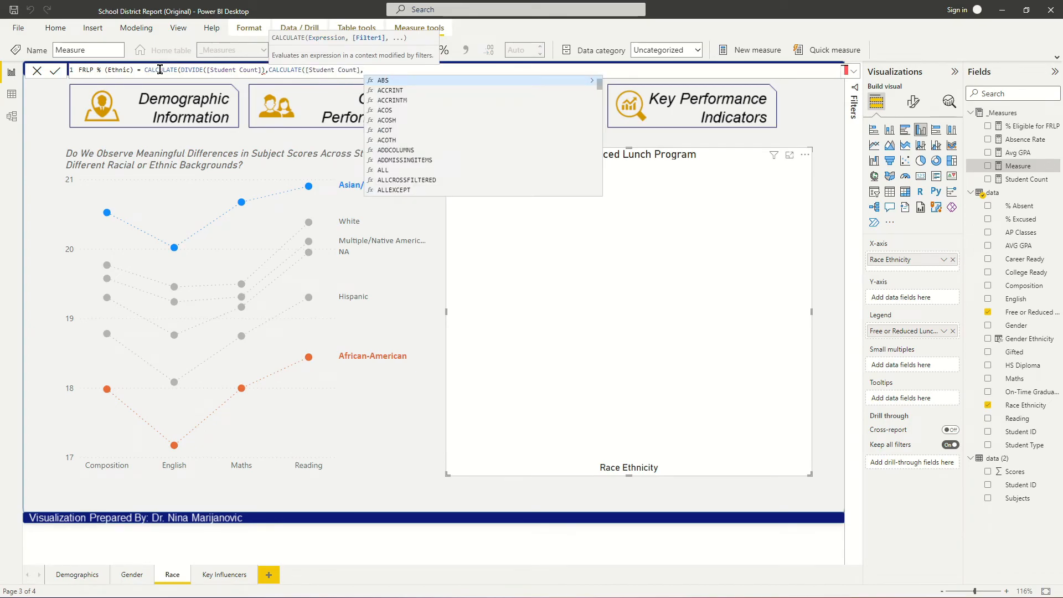
pyautogui.write('ALLSELECTED(data[Free or Reduced Lunch Program]))')
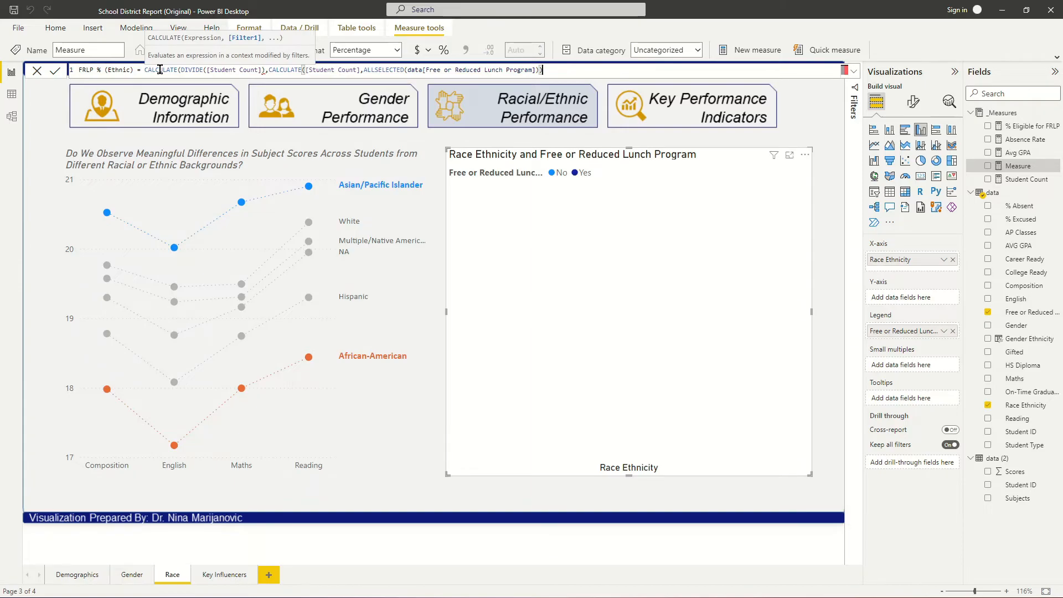
pyautogui.write(')')
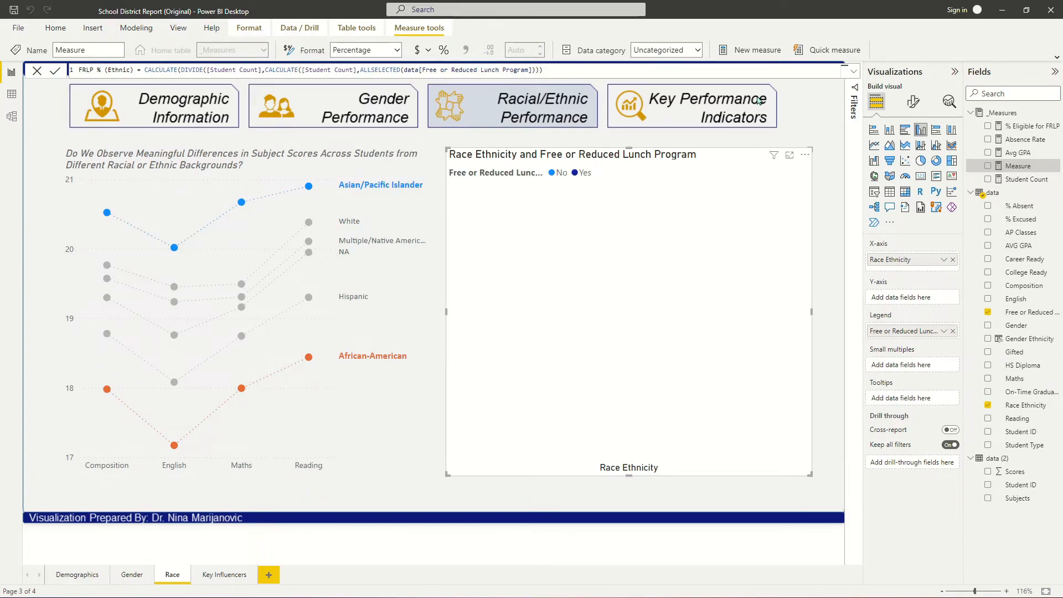
pyautogui.press('Return')
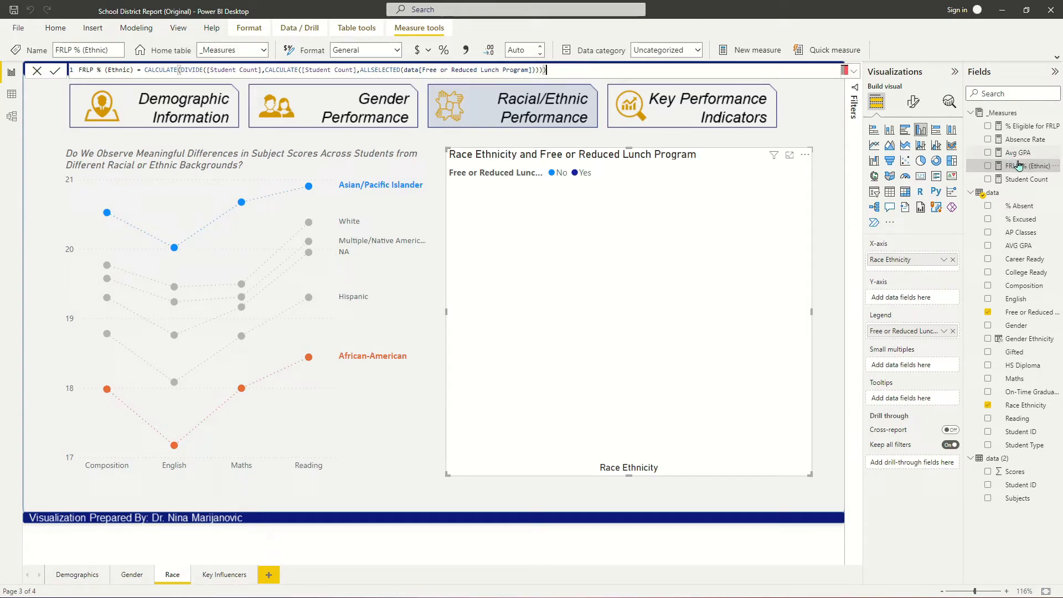
# Step: Plot FRLP % (Ethnic) on the column chart's Y-axis and format the measure as a percentage with one decimal place
pyautogui.moveTo(1015, 167); pyautogui.dragTo(933, 299)
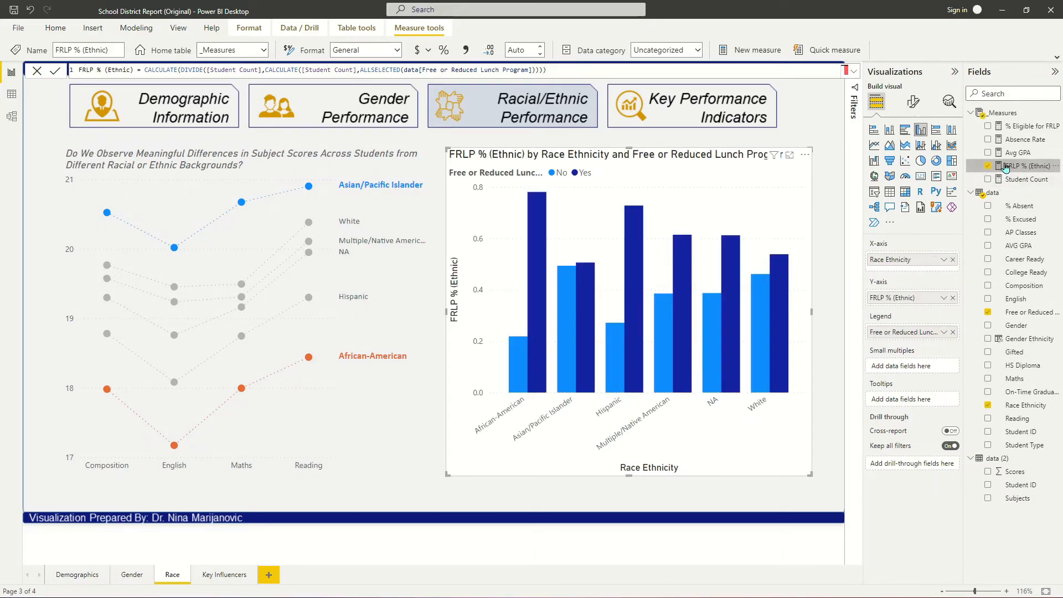
pyautogui.click(541, 54)
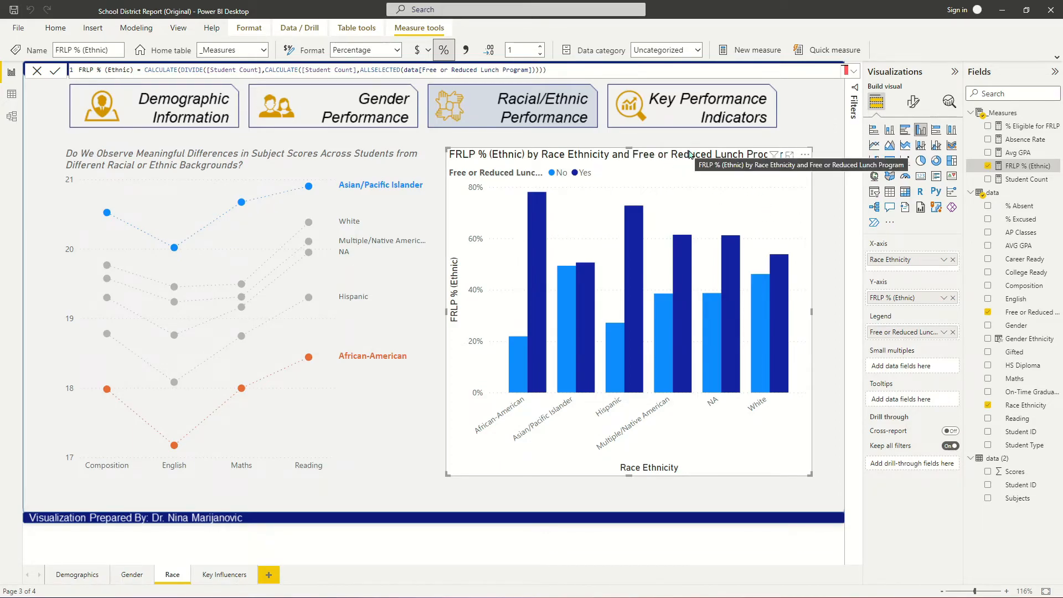
# Step: Nudge the lunch program column chart slightly to the right and inspect the enrolled percentages of its ethnic groups
pyautogui.moveTo(690, 155); pyautogui.dragTo(697, 155)
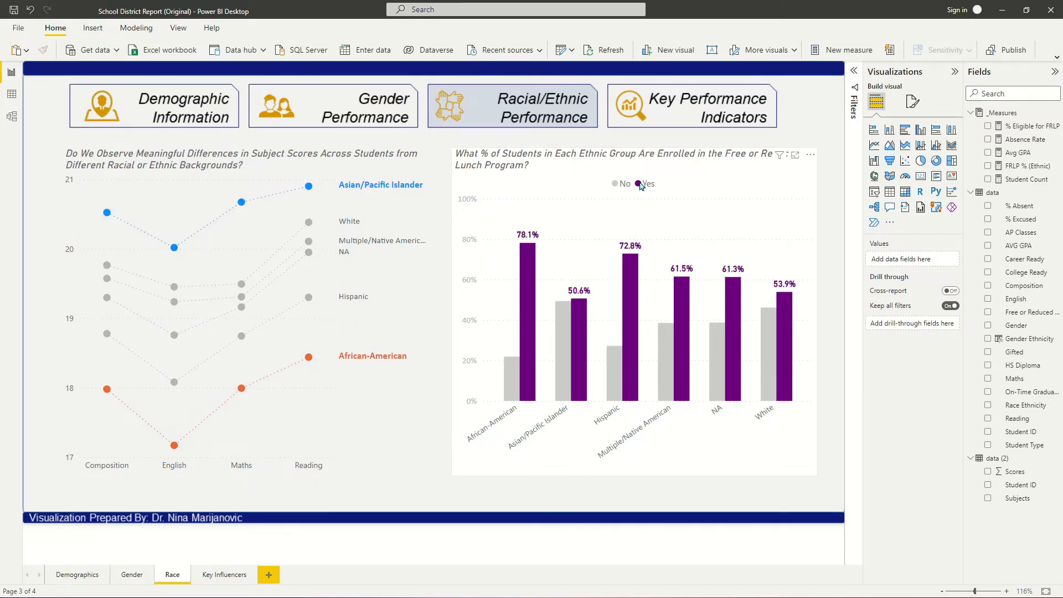
pyautogui.click(700, 172)
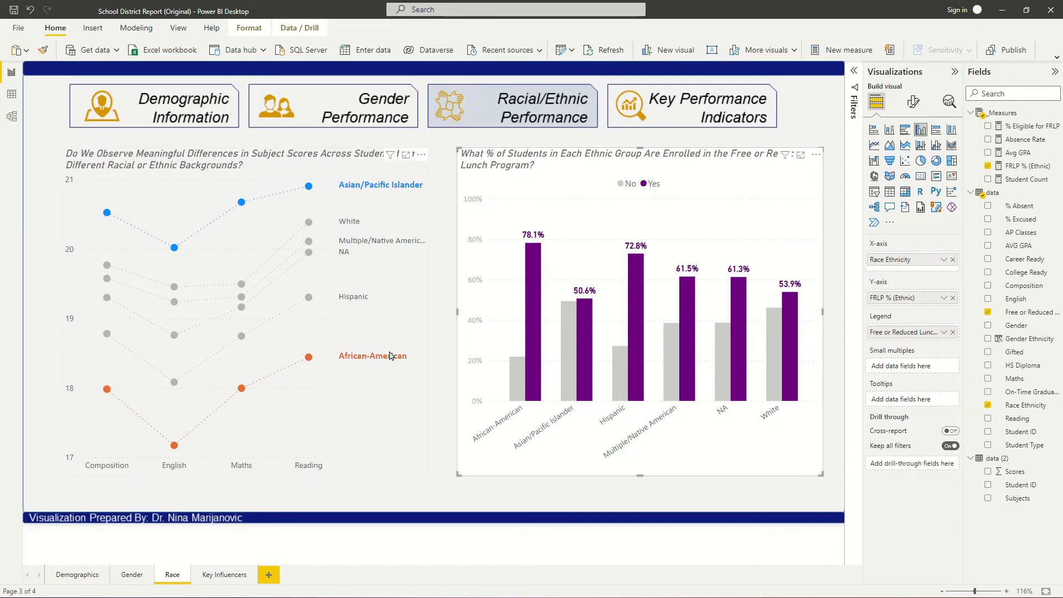
pyautogui.moveTo(536, 284)
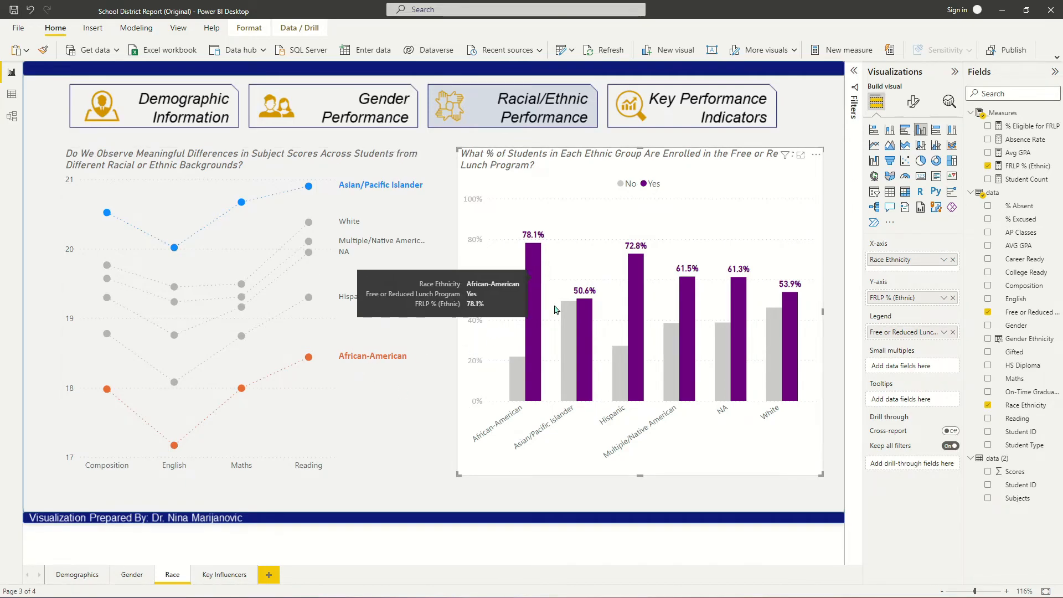
pyautogui.moveTo(585, 349)
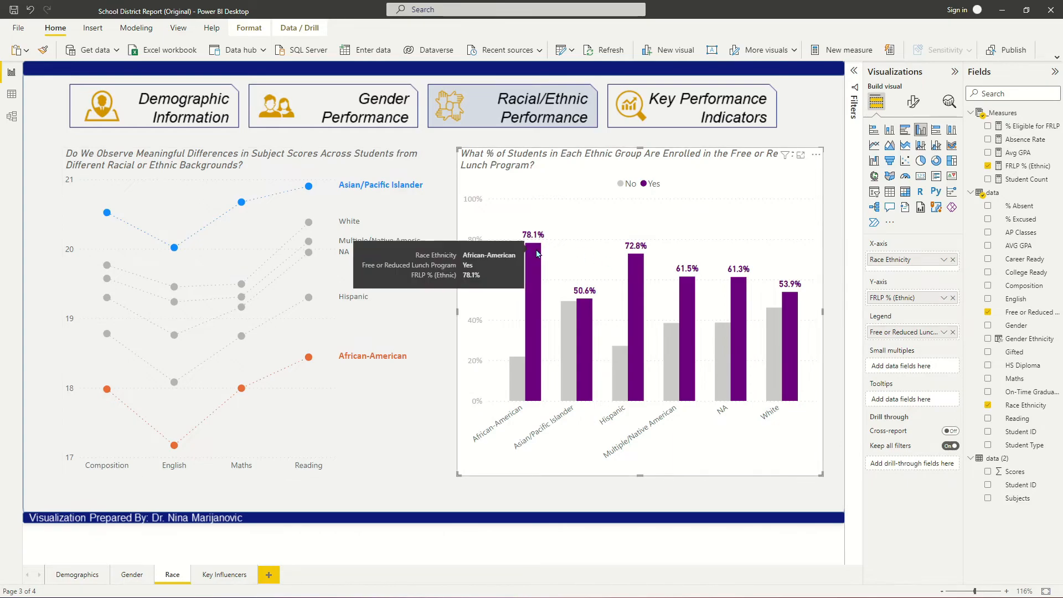
# Step: Move the lunch program column chart slightly left, closer to the subject scores line chart
pyautogui.moveTo(637, 264)
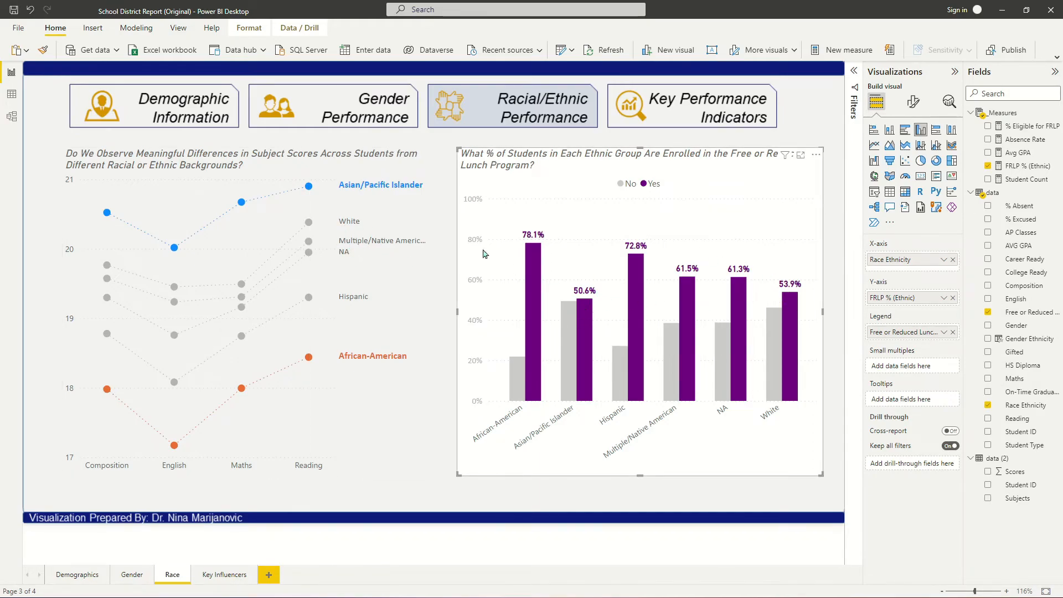
pyautogui.click(832, 172)
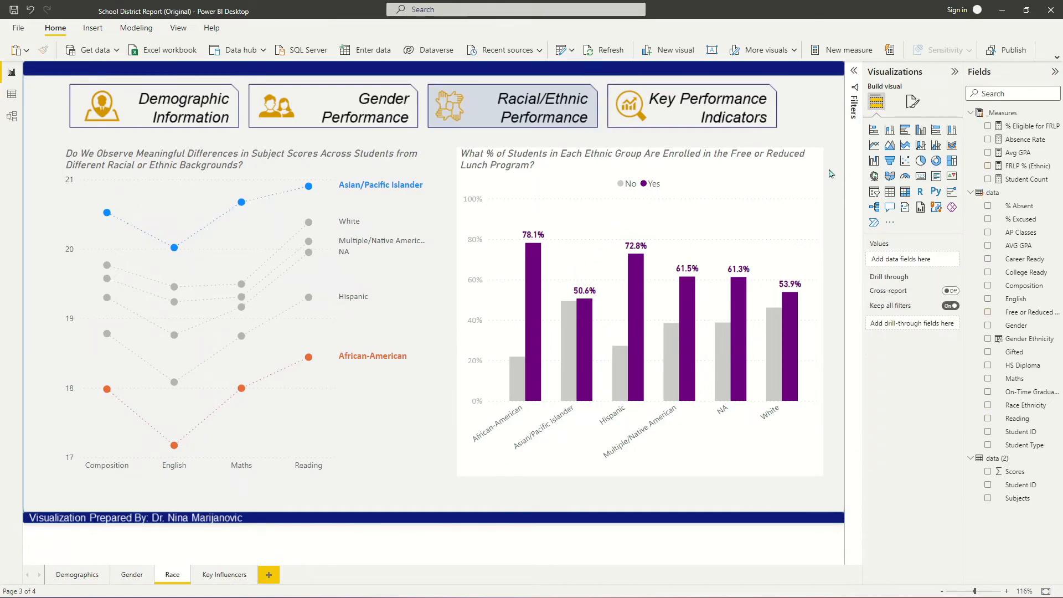
pyautogui.click(724, 168)
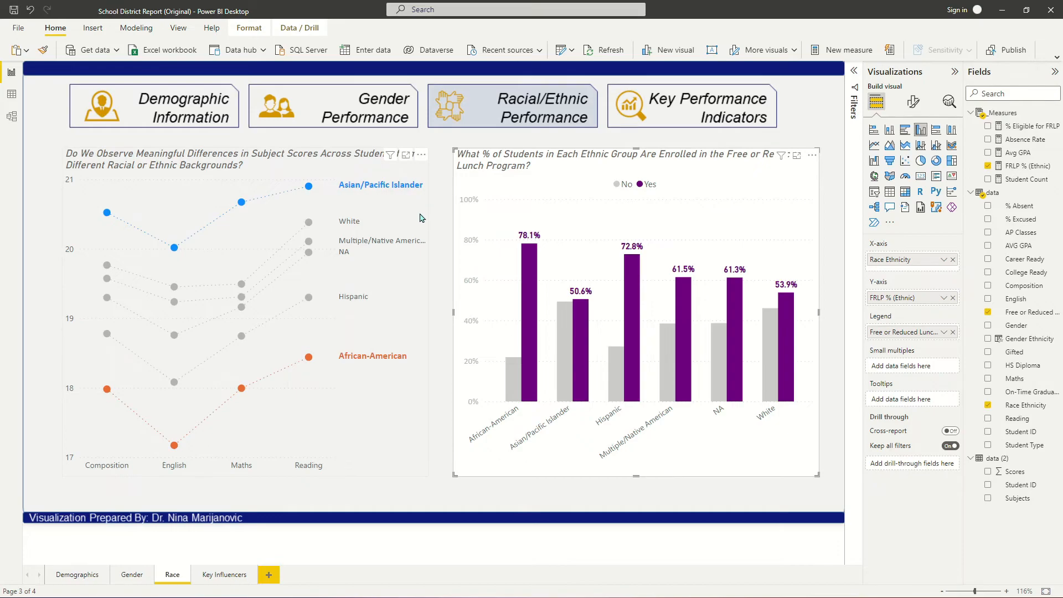
pyautogui.click(446, 190)
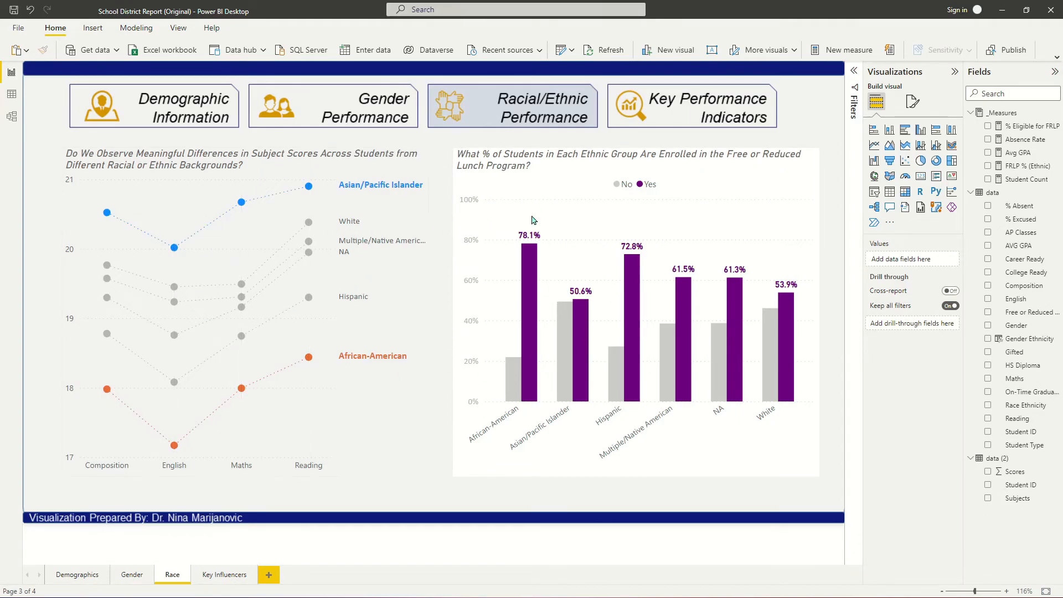
# Step: On the Key Influencers page, delete the Reading, Maths and English key influencers visuals, keeping only the Composition one
pyautogui.click(228, 576)
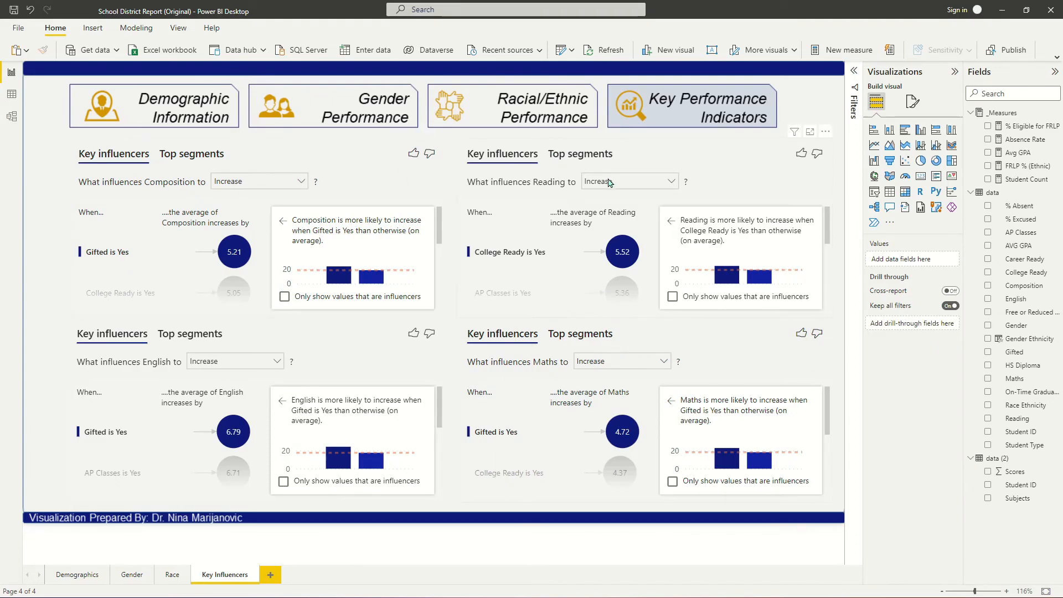
pyautogui.click(340, 154)
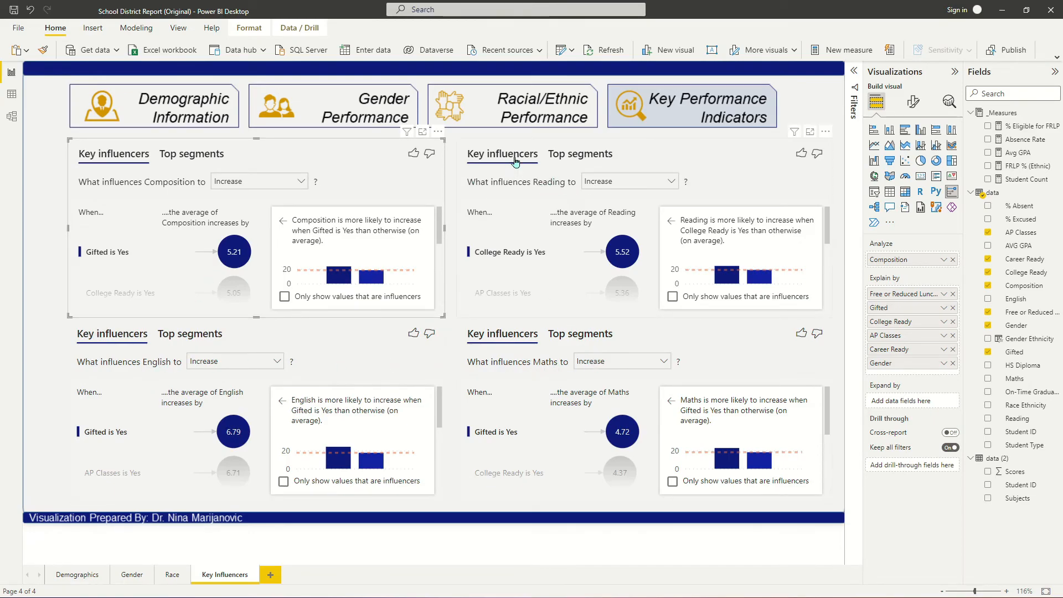
pyautogui.click(683, 154)
pyautogui.press('Delete')
pyautogui.click(587, 347)
pyautogui.press('Delete')
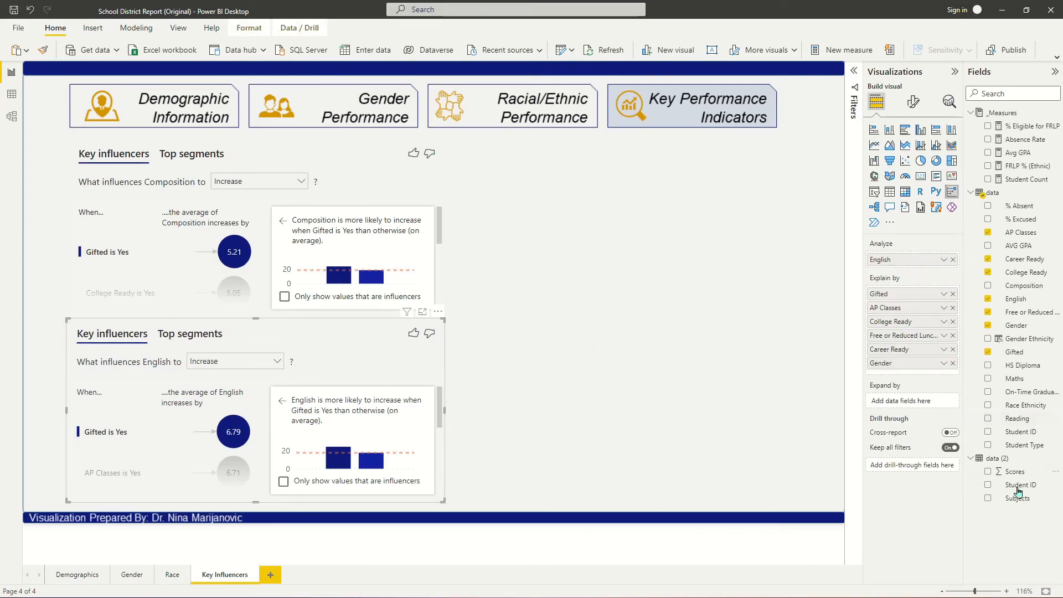
pyautogui.press('Delete')
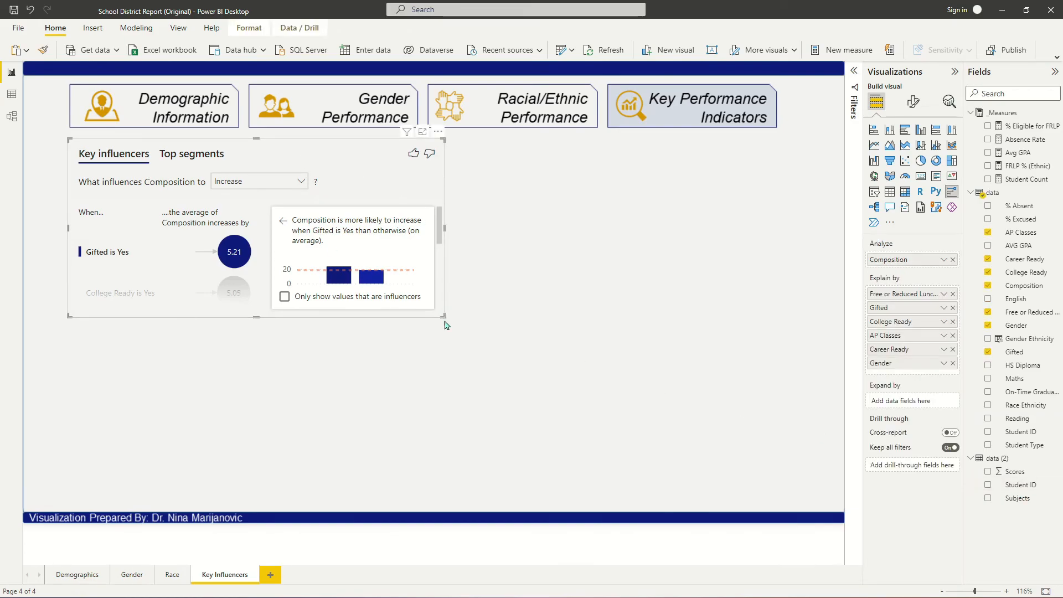
# Step: Enlarge the Composition key influencers visual across the page, replace its analyzed field with Scores from data (2), and lower its top edge
pyautogui.moveTo(443, 319); pyautogui.dragTo(785, 479)
pyautogui.moveTo(548, 169); pyautogui.dragTo(550, 171)
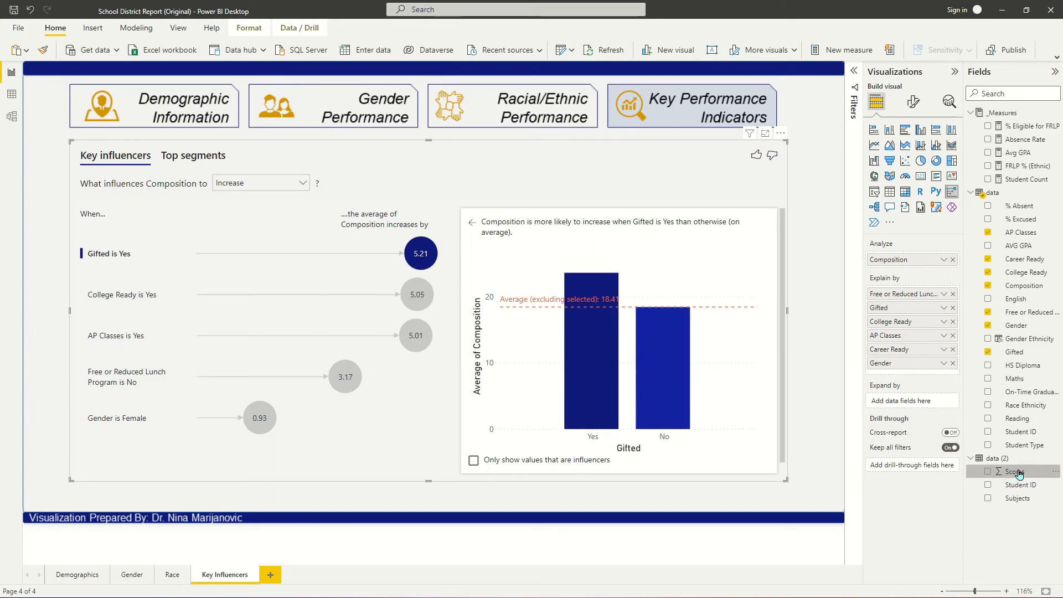
pyautogui.moveTo(1021, 474); pyautogui.dragTo(925, 263)
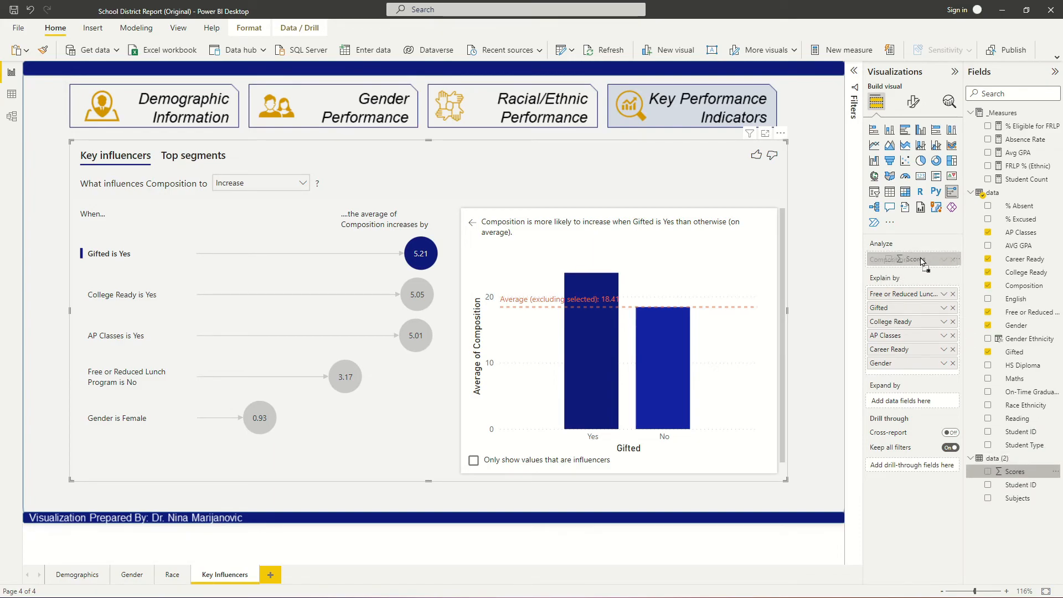
pyautogui.moveTo(429, 140); pyautogui.dragTo(446, 158)
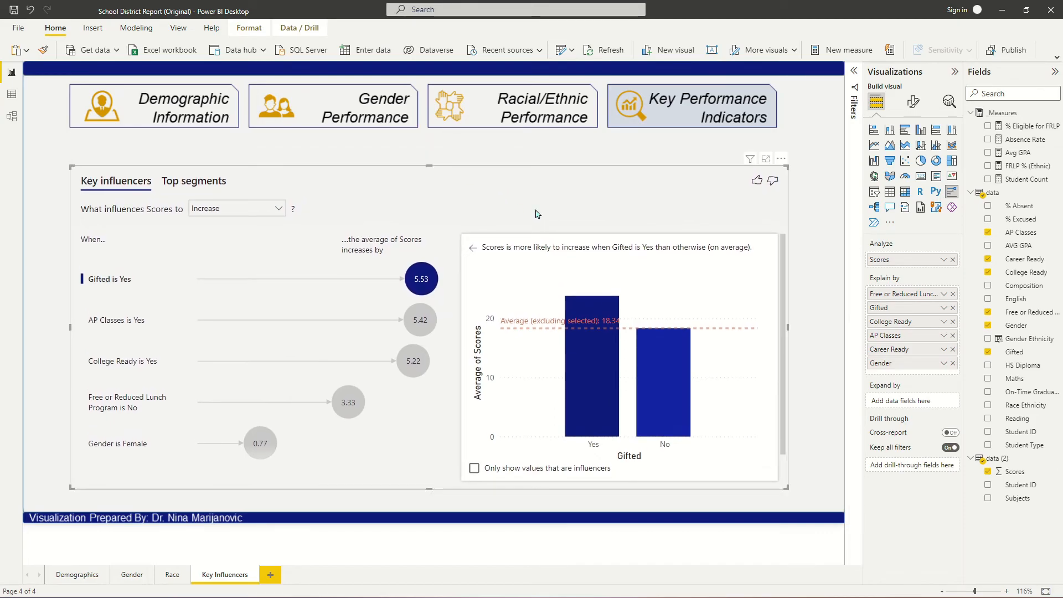
# Step: Rename the analyzed Scores field within the key influencers visual as "scores for this subject"
pyautogui.doubleClick(881, 258)
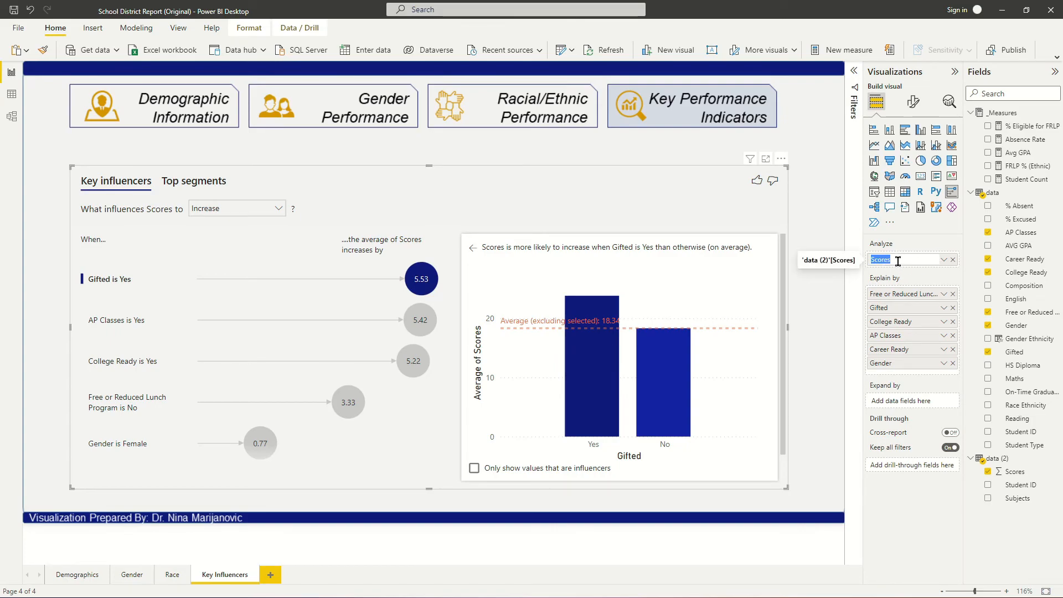
pyautogui.write('ores for this subject')
pyautogui.press('Return')
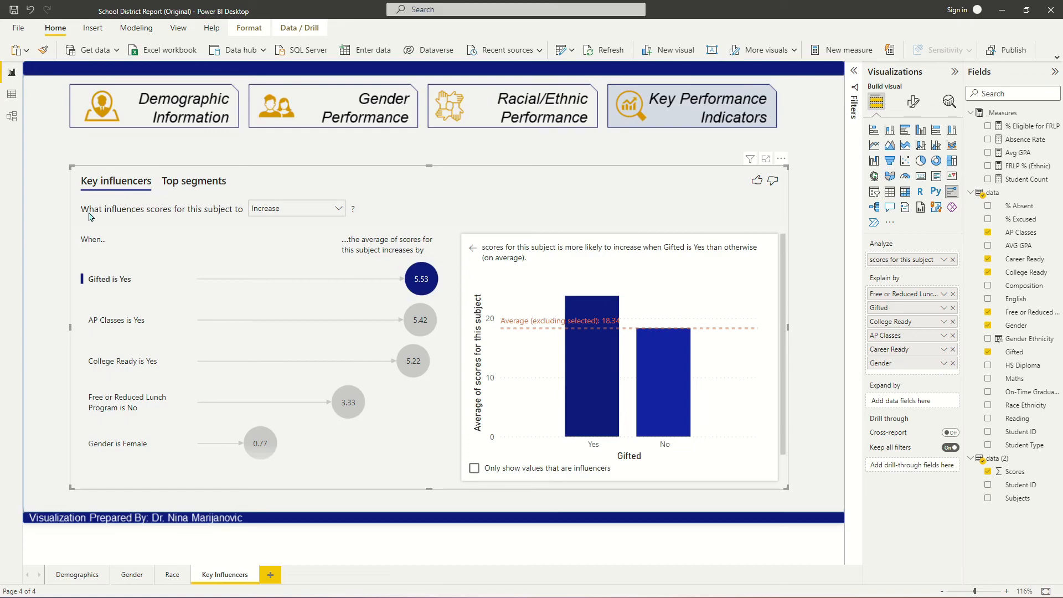
pyautogui.click(280, 156)
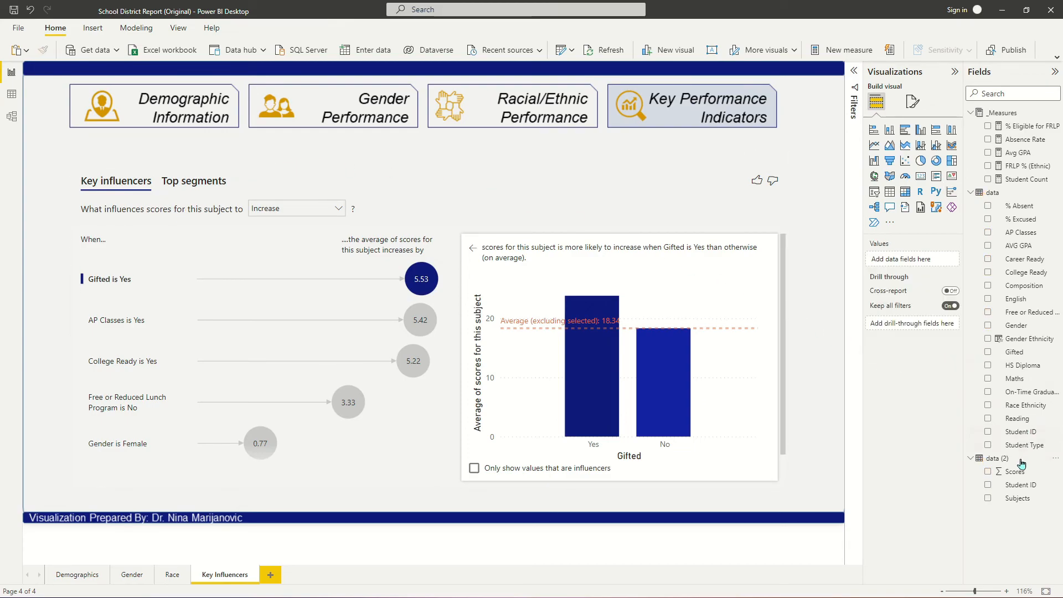
# Step: Add a dropdown slicer for the Subjects field of data (2) above the key influencers visual and size it to a short strip
pyautogui.moveTo(1017, 499); pyautogui.dragTo(309, 159)
pyautogui.click(875, 192)
pyautogui.moveTo(784, 387); pyautogui.dragTo(235, 164)
pyautogui.click(223, 69)
pyautogui.click(249, 108)
pyautogui.moveTo(158, 76); pyautogui.dragTo(353, 153)
pyautogui.moveTo(429, 239); pyautogui.dragTo(506, 177)
pyautogui.click(291, 180)
# Step: Lower the top edge of the key influencers visual to make room, align the Subjects slicer with its left edge, and widen the slicer
pyautogui.moveTo(419, 169); pyautogui.dragTo(419, 193)
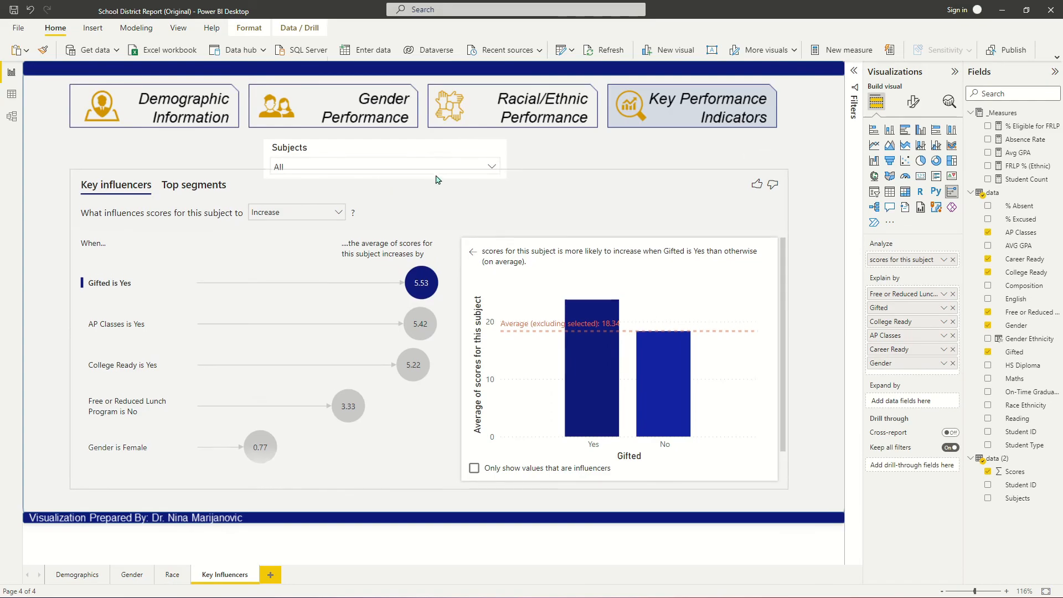
pyautogui.moveTo(415, 154); pyautogui.dragTo(221, 159)
pyautogui.moveTo(312, 162); pyautogui.dragTo(393, 162)
pyautogui.click(278, 159)
pyautogui.click(268, 169)
pyautogui.click(286, 150)
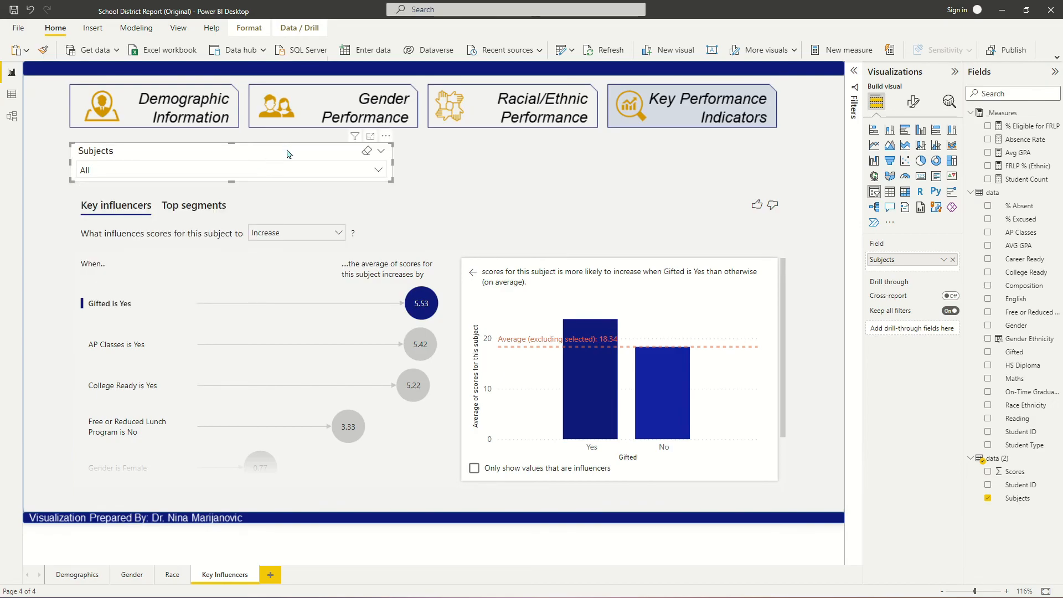
# Step: Turn on single select for the Subjects slicer
pyautogui.click(914, 102)
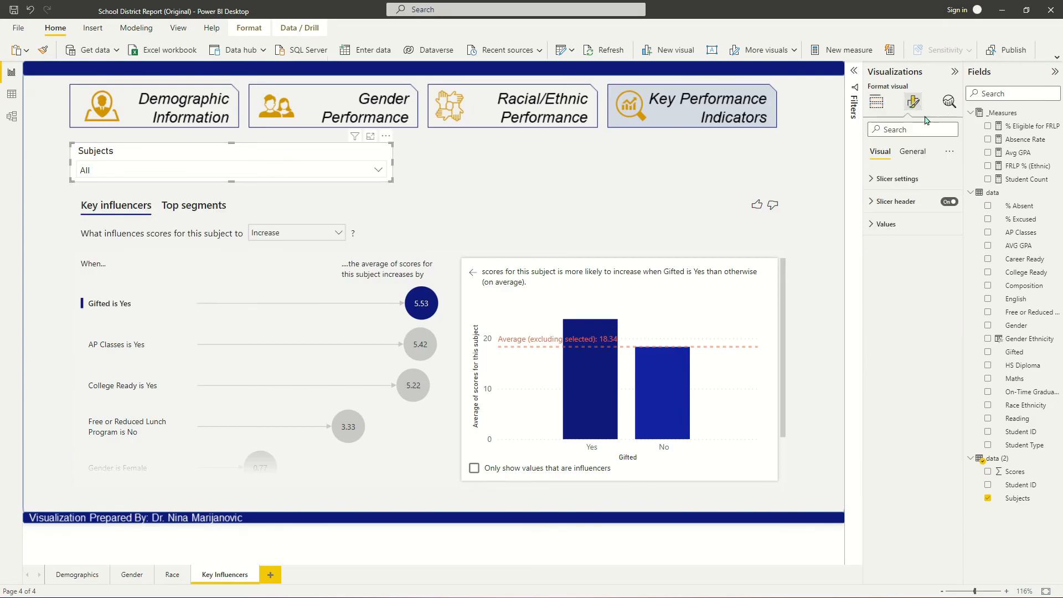
pyautogui.click(887, 179)
pyautogui.click(946, 216)
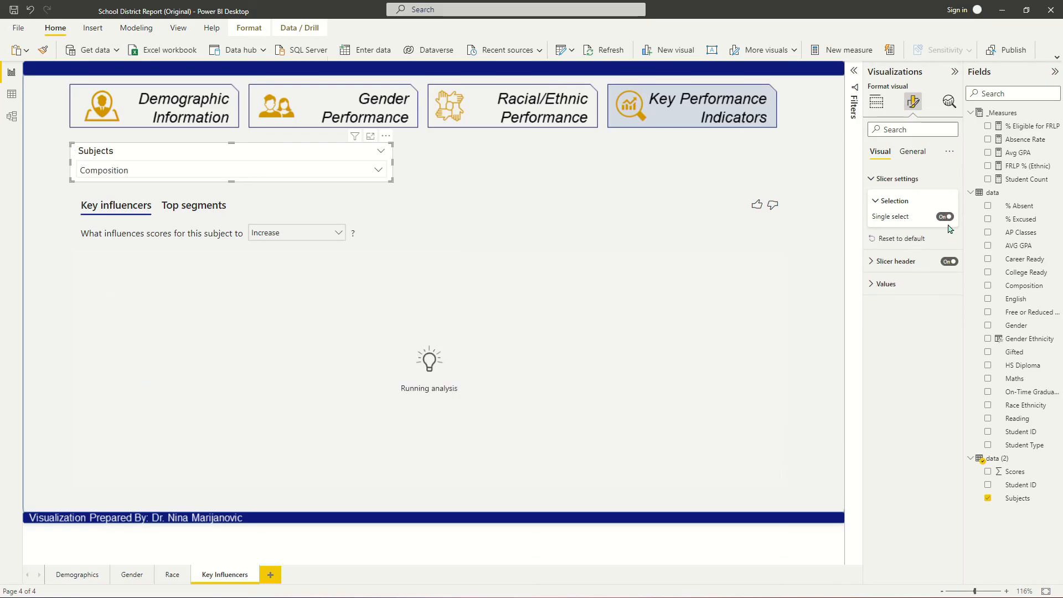
# Step: Filter the key influencers analysis by English and finally by Maths using the Subjects slicer
pyautogui.click(216, 170)
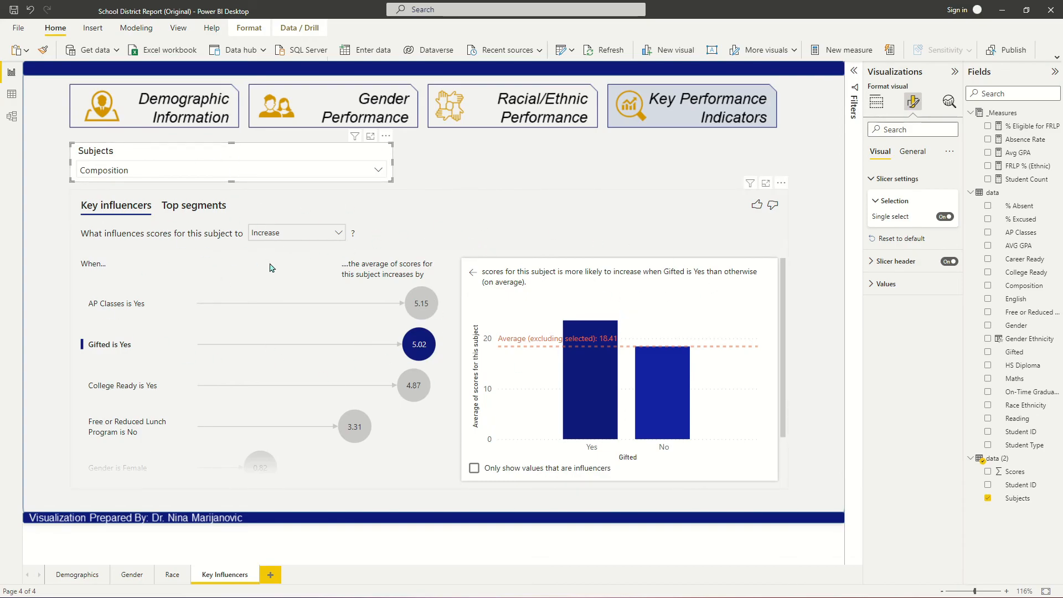
pyautogui.click(302, 172)
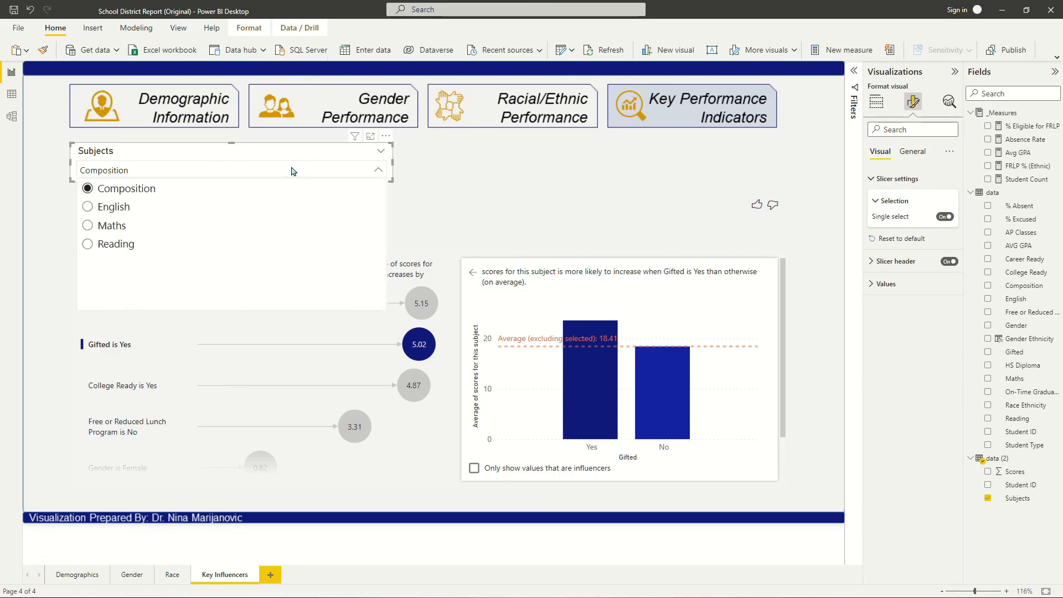
pyautogui.click(117, 208)
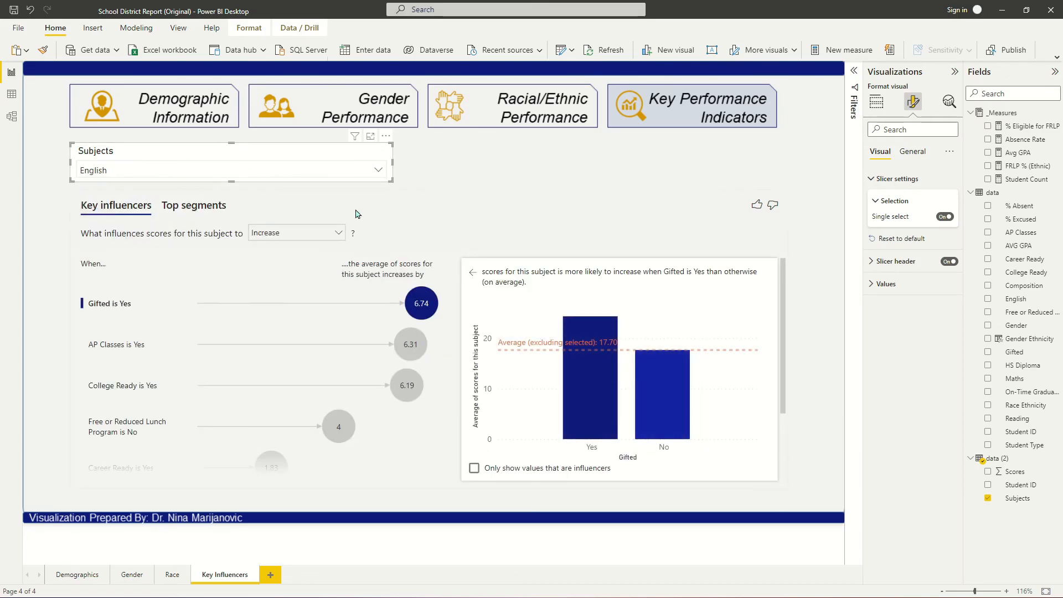
pyautogui.click(169, 171)
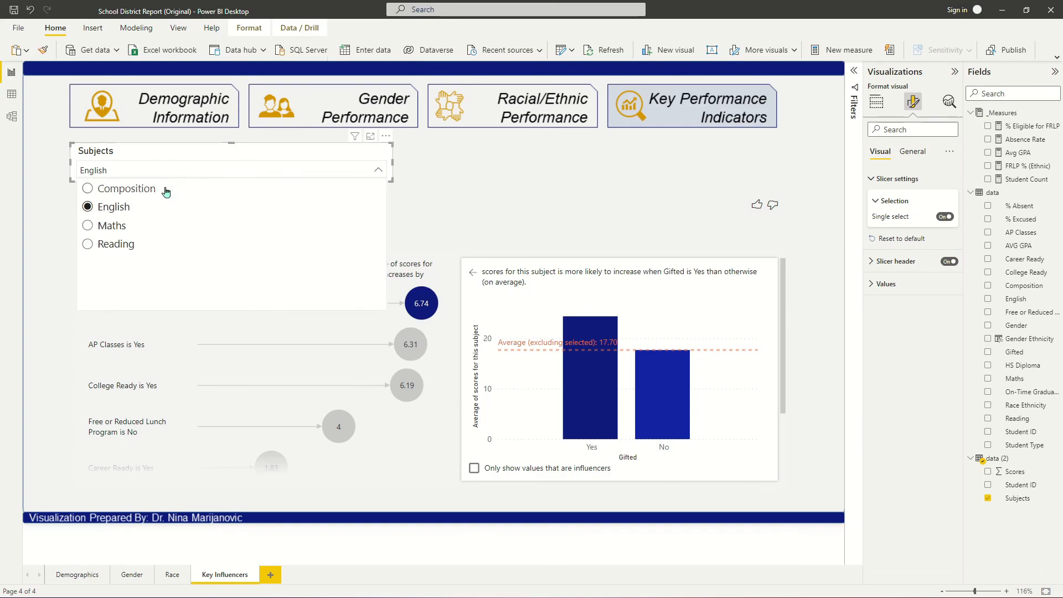
pyautogui.click(119, 226)
pyautogui.click(603, 177)
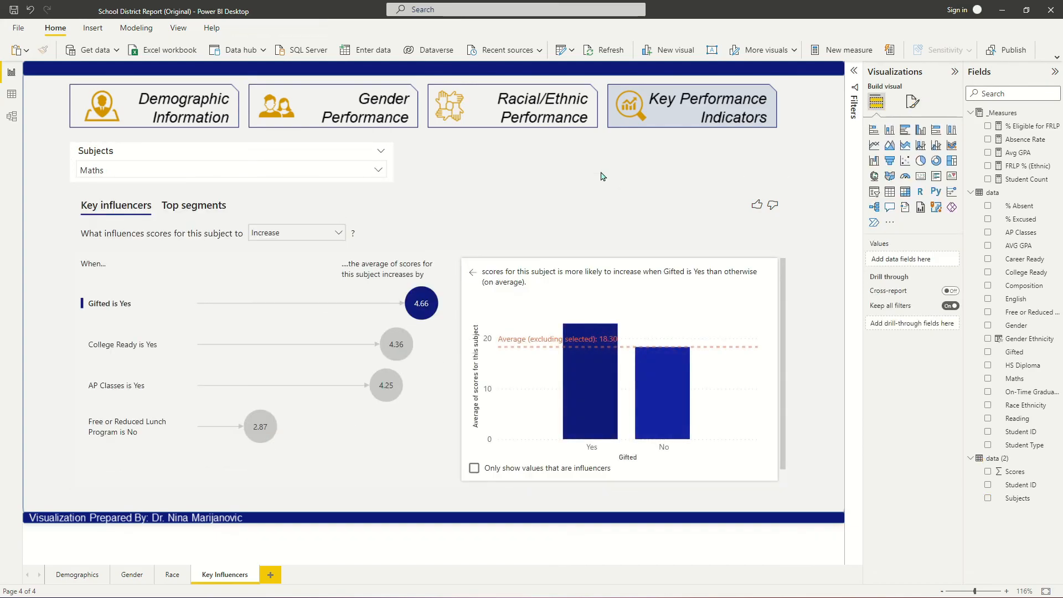